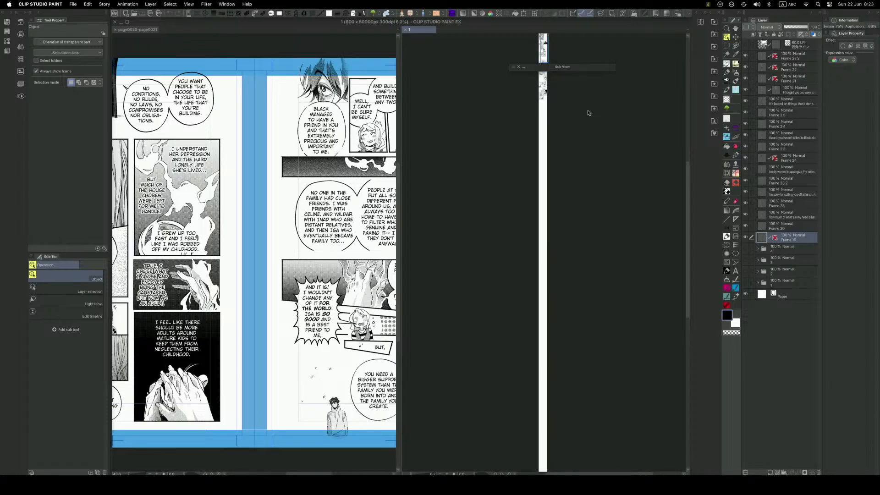
Examine the vertical webtoon strip down to its last placed panels and the blank canvas below them.
key("space")
left_click_drag(579, 137, 584, 171)
scroll(578, 229, "up", 3)
left_click_drag(589, 432, 592, 463)
mouse_move(594, 280)
left_mouse_down()
mouse_move(591, 383)
mouse_move(602, 259)
left_mouse_up()
scroll(590, 372, "up", 1)
key("space")
left_click_drag(598, 374, 606, 253)
left_click_drag(598, 363, 603, 257)
left_click_drag(595, 351, 599, 250)
left_click_drag(596, 356, 599, 228)
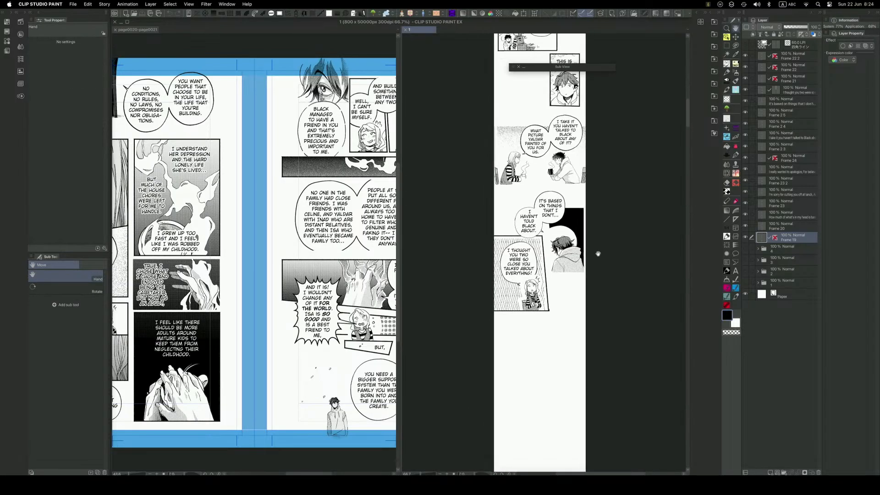
left_click_drag(603, 321, 603, 293)
Widen the canvas area of the page0020-page0021 spread and fit its whole second manga page in view.
left_click(367, 332)
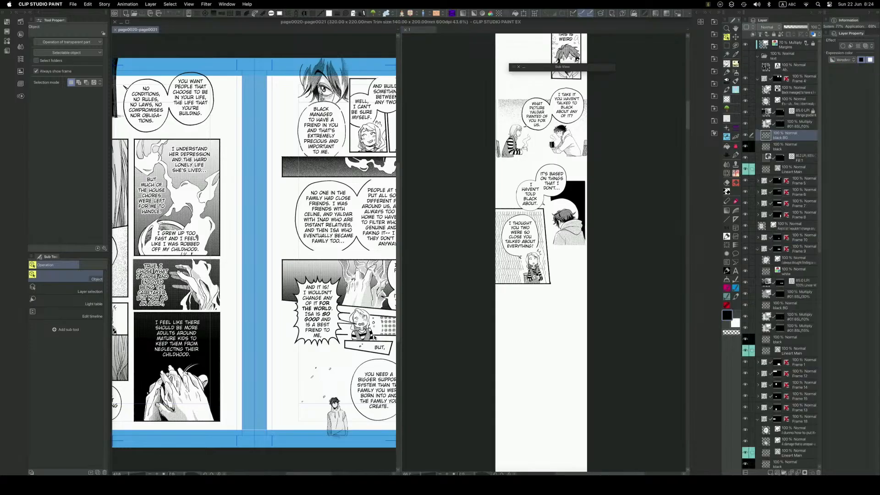
scroll(367, 333, "down", 1)
left_click_drag(366, 333, 298, 335)
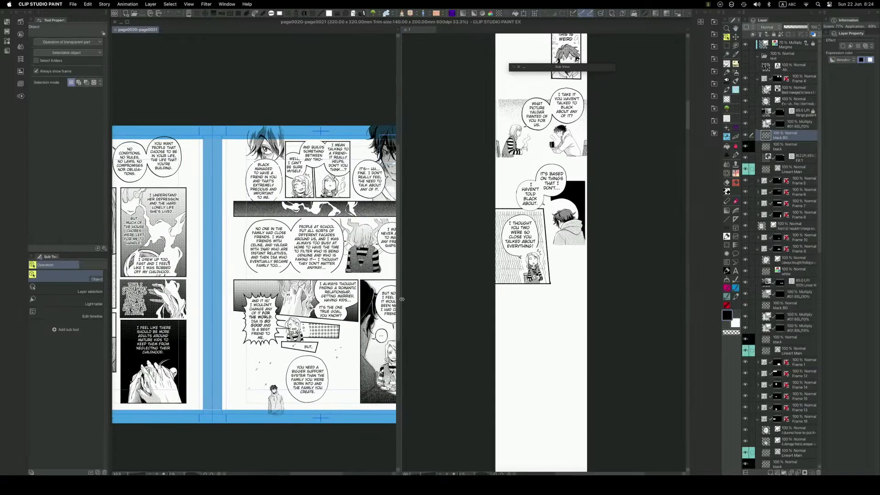
left_click_drag(401, 299, 464, 298)
key("space")
left_click_drag(409, 312, 397, 311)
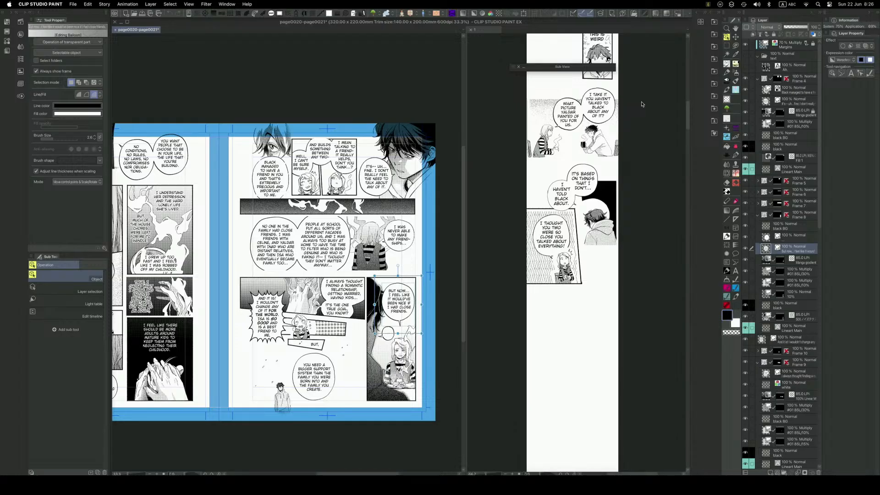
Return to the vertical webtoon canvas and inspect its last panels and the blank space beneath them.
left_click(467, 259)
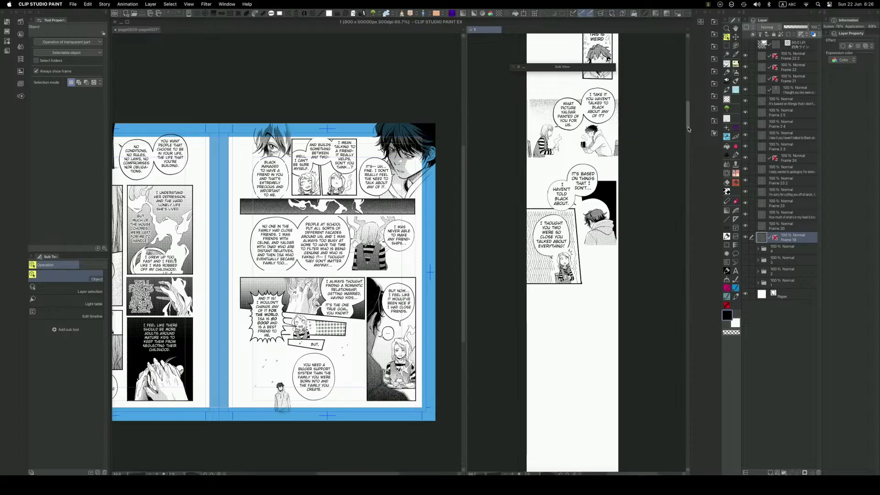
scroll(691, 136, "down", 2)
scroll(689, 132, "down", 1)
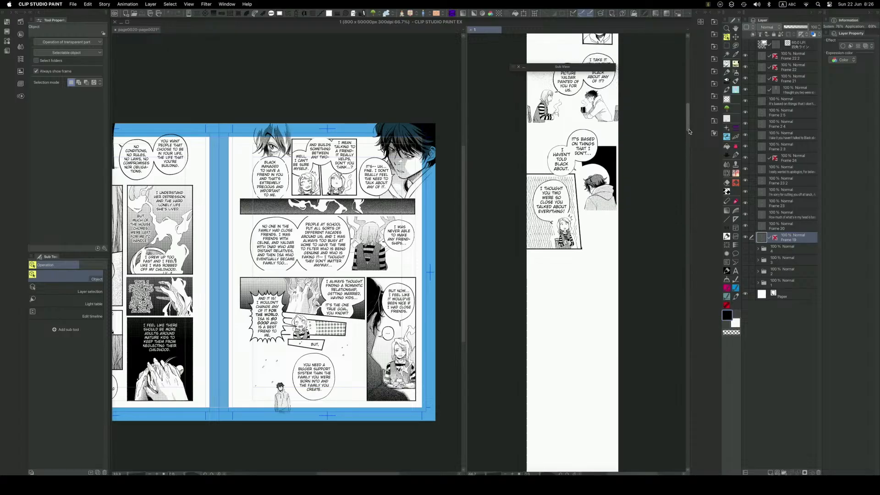
scroll(689, 132, "down", 1)
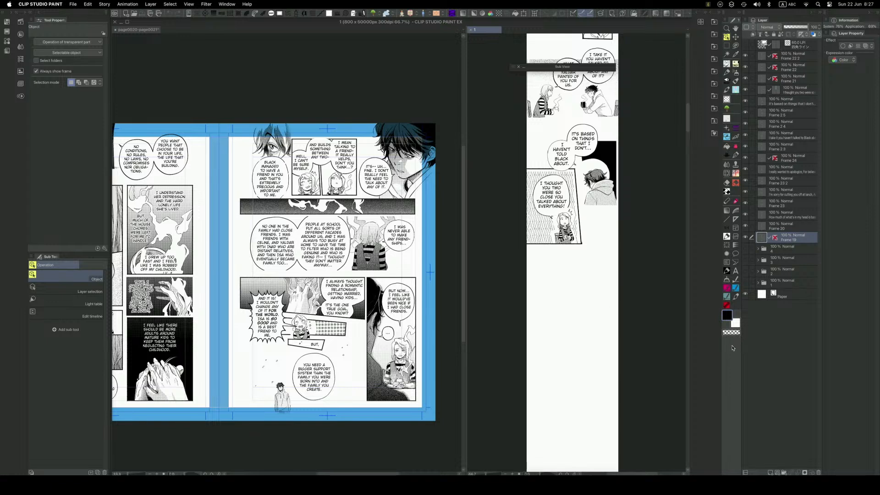
Switch to Firefox, search for coloso and open the Coloso website from the results.
left_click(292, 484)
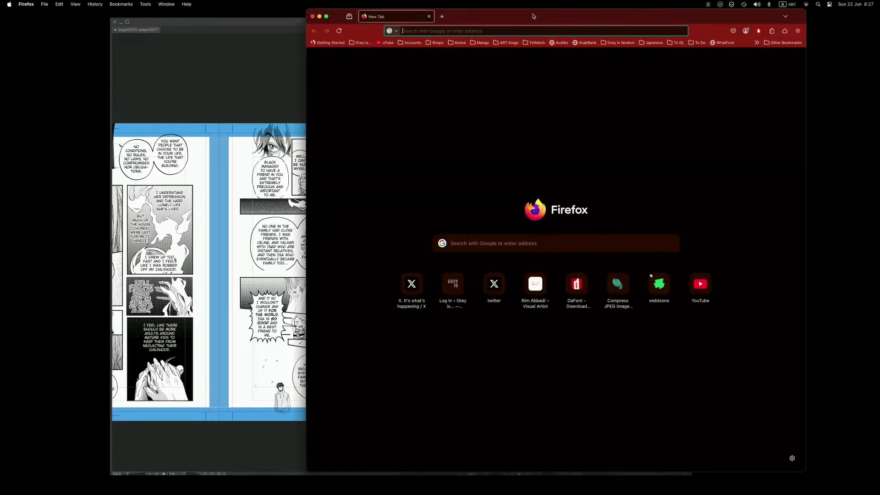
left_click_drag(533, 18, 503, 17)
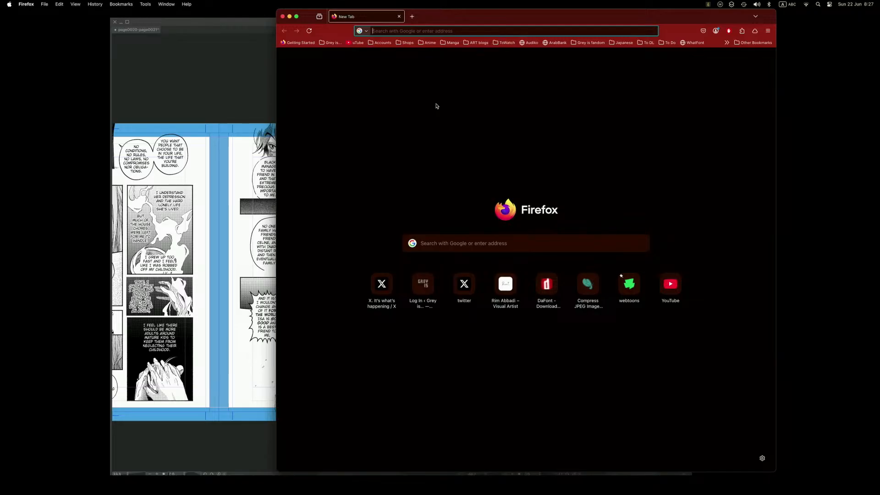
type("colo")
key("BackSpace")
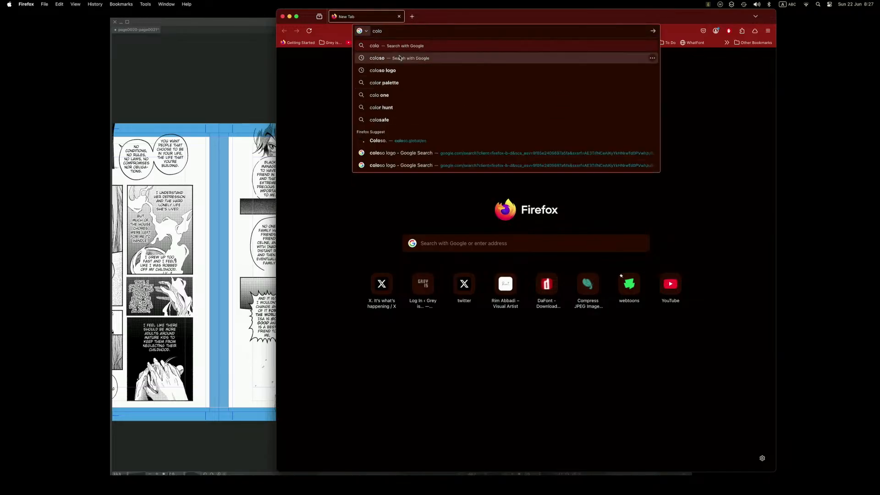
left_click(399, 57)
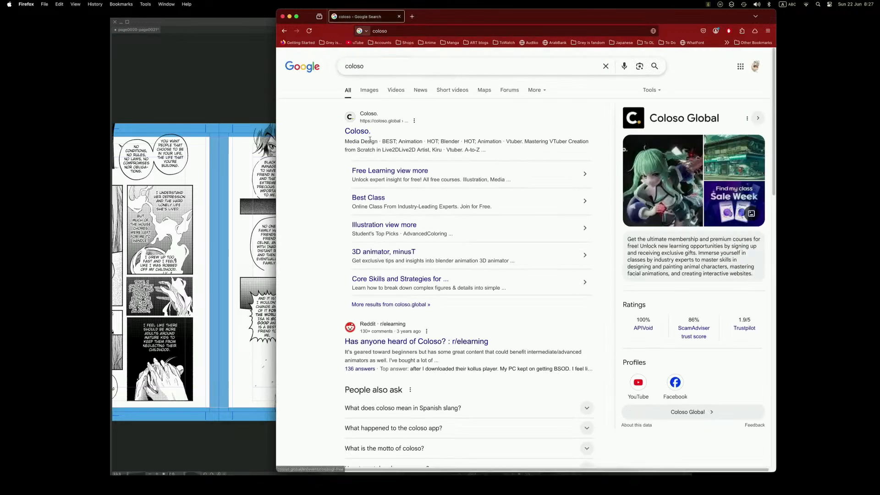
left_click(364, 133)
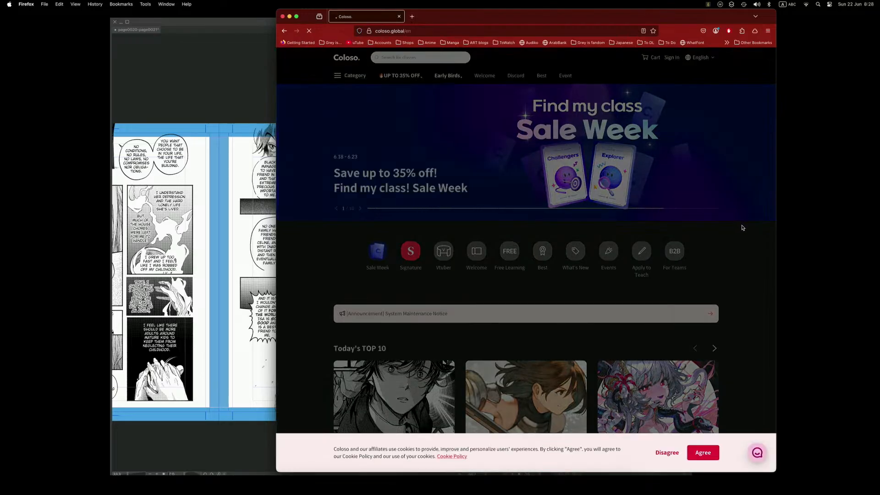
Open the course "Manga Mastery Camp: A Practical Roadmap to Pro-Level Art" and view its curriculum.
left_click_drag(775, 98, 775, 124)
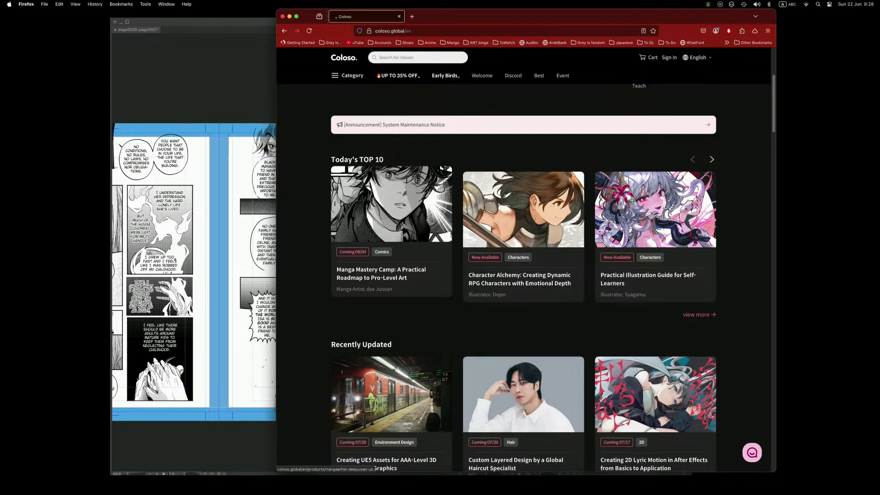
left_click(418, 221)
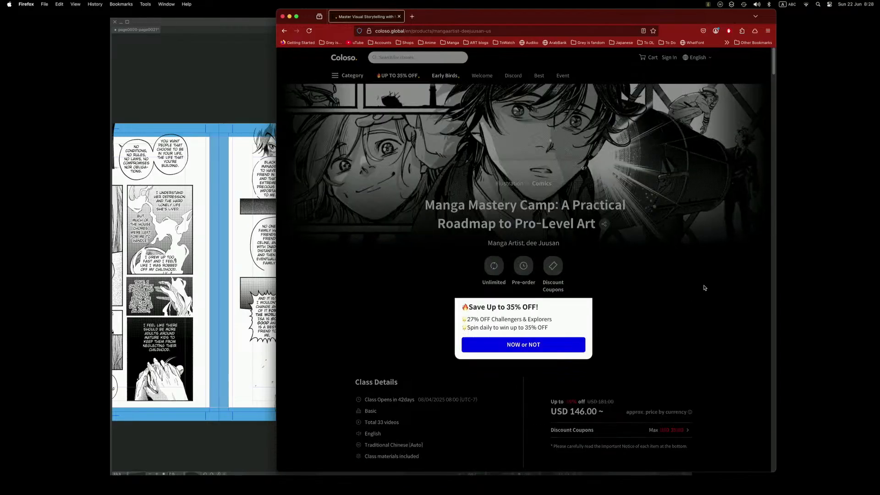
left_click(584, 168)
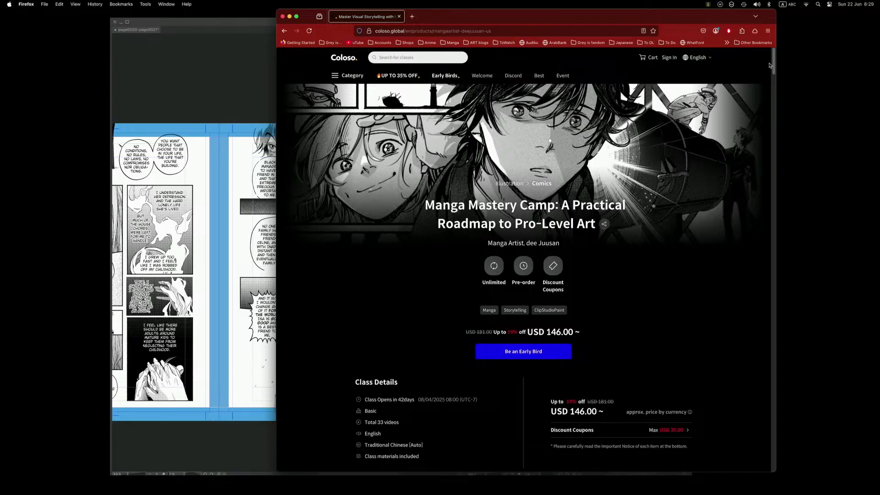
left_click_drag(772, 66, 786, 362)
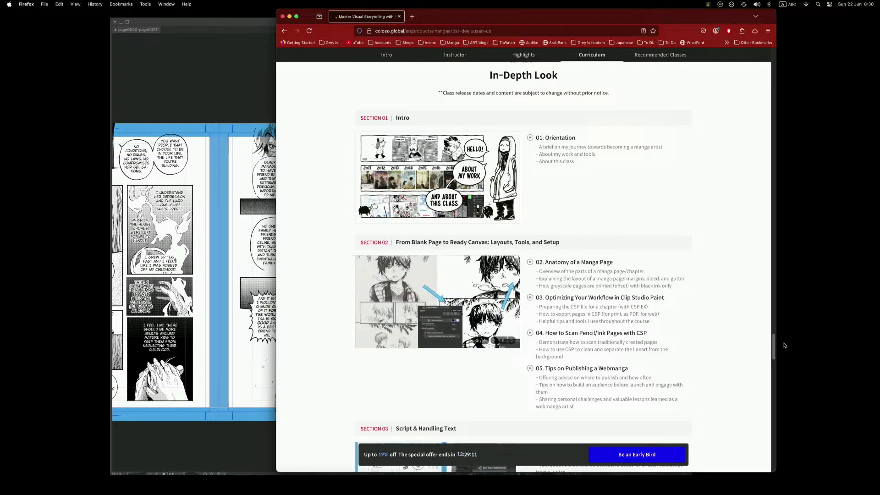
left_click(245, 287)
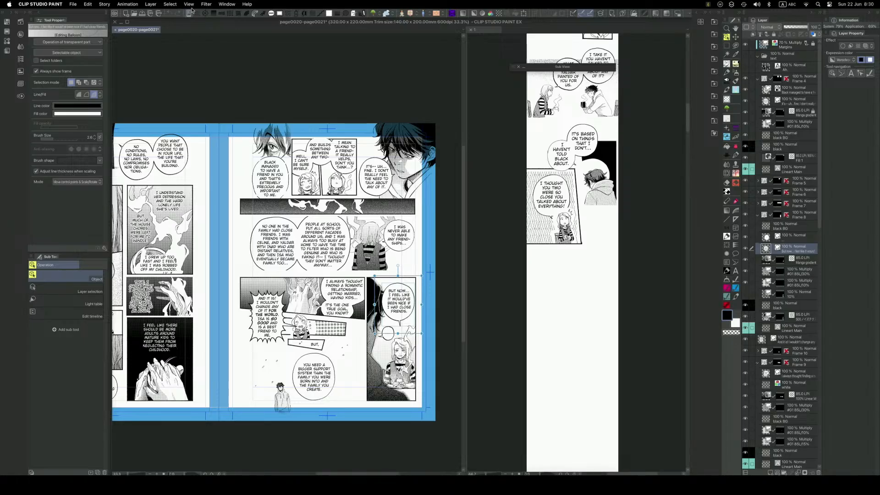
left_click(189, 4)
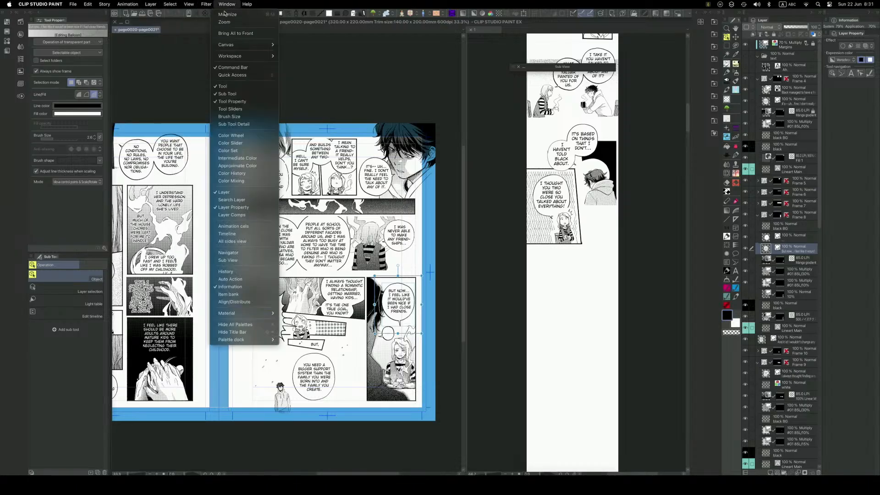
left_click(390, 109)
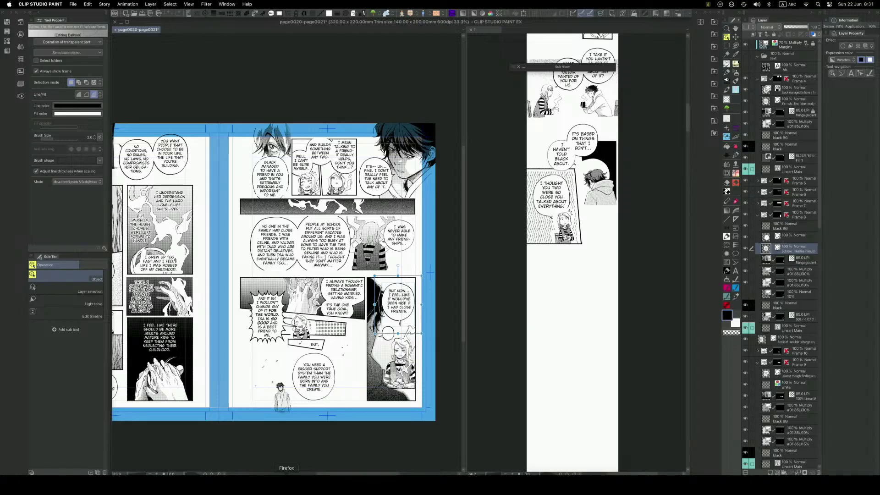
left_click(286, 477)
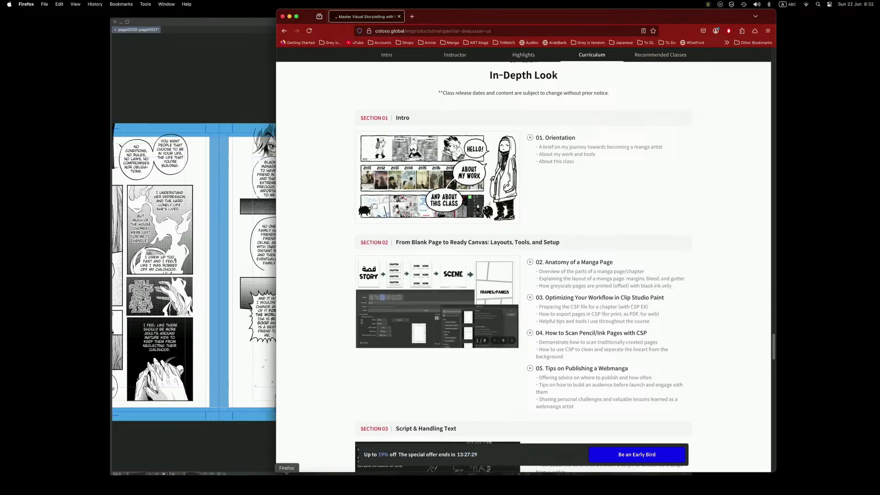
Review the closing curriculum sections on greyscale art, background art and the outro.
left_click_drag(774, 340, 781, 420)
scroll(769, 422, "up", 3)
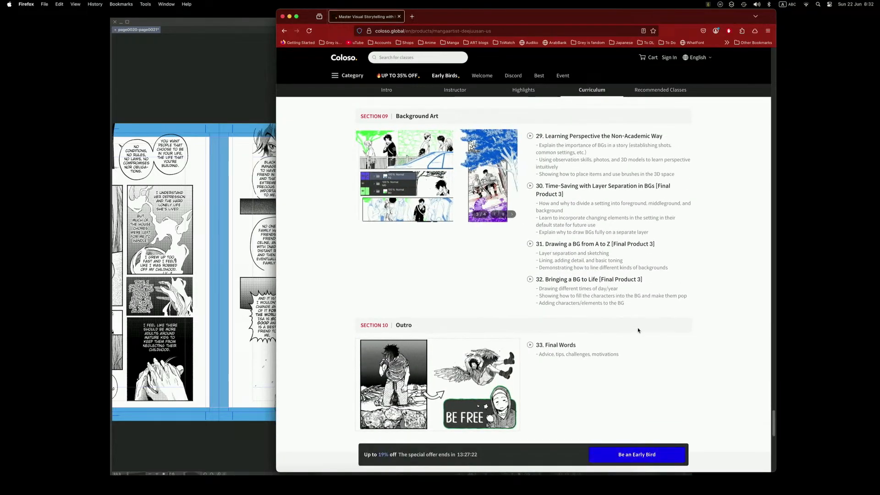
scroll(764, 413, "up", 4)
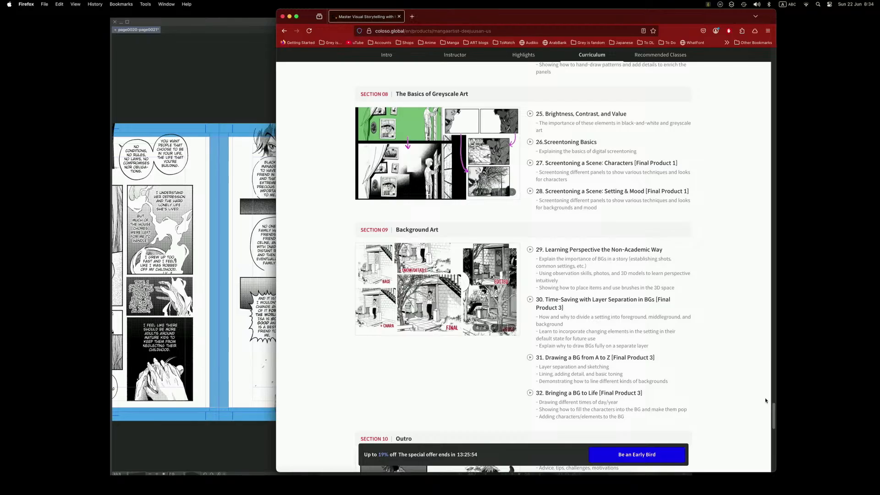
scroll(774, 410, "up", 1)
left_click_drag(774, 408, 773, 403)
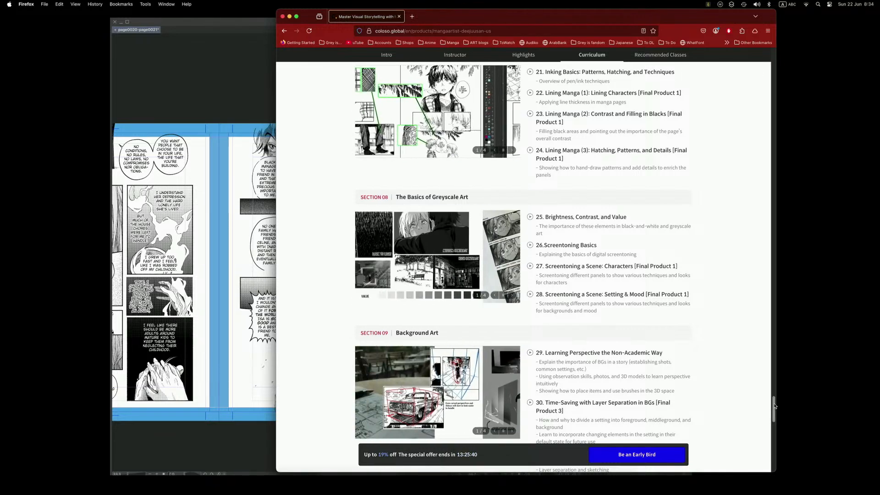
Find the Storyboarding section and highlight lesson 12, "Analysis: Script and Storyboard of Published Work".
left_click_drag(773, 408, 776, 373)
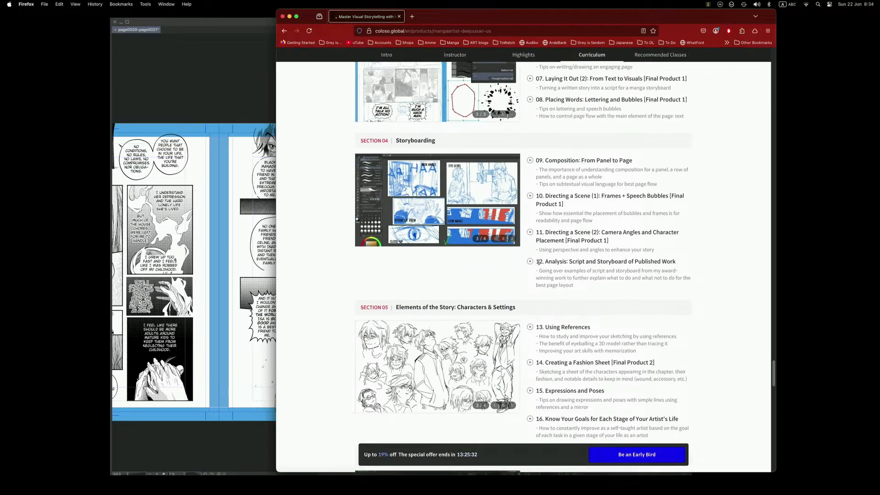
left_click_drag(534, 262, 684, 266)
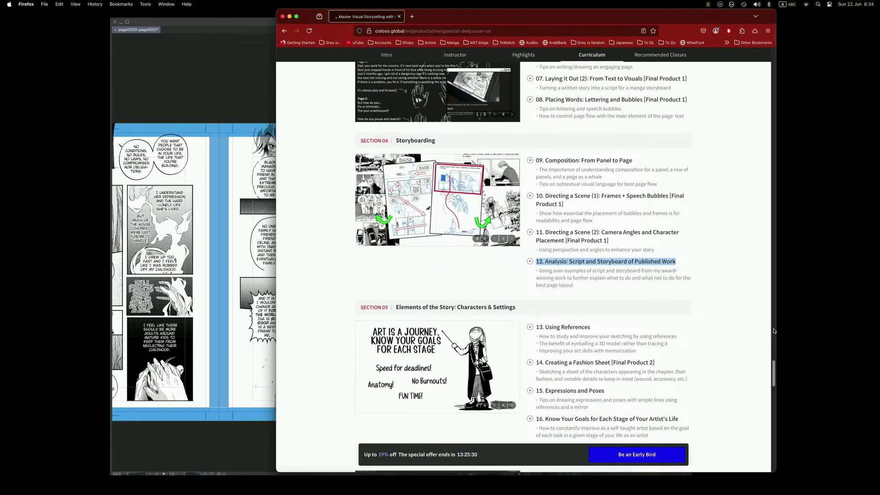
left_click(668, 271)
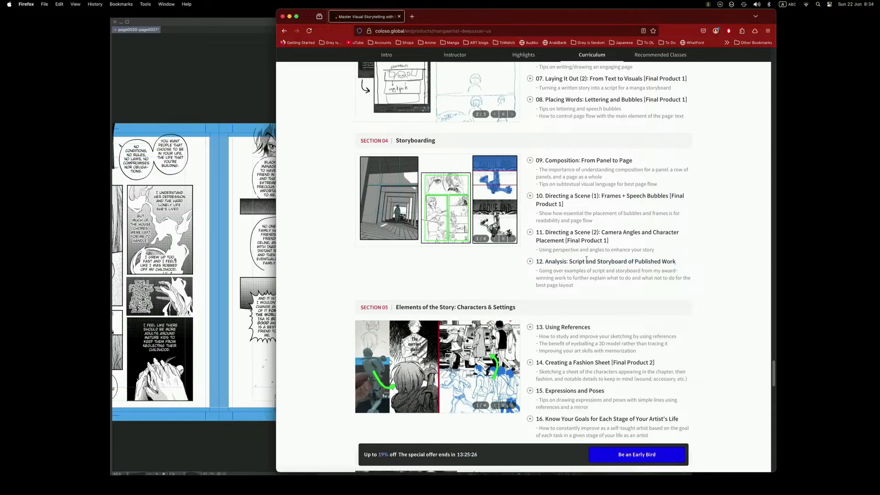
Read the Elements of the Story section and highlight lesson 14, "Creating a Fashion Sheet".
left_click_drag(773, 367, 773, 370)
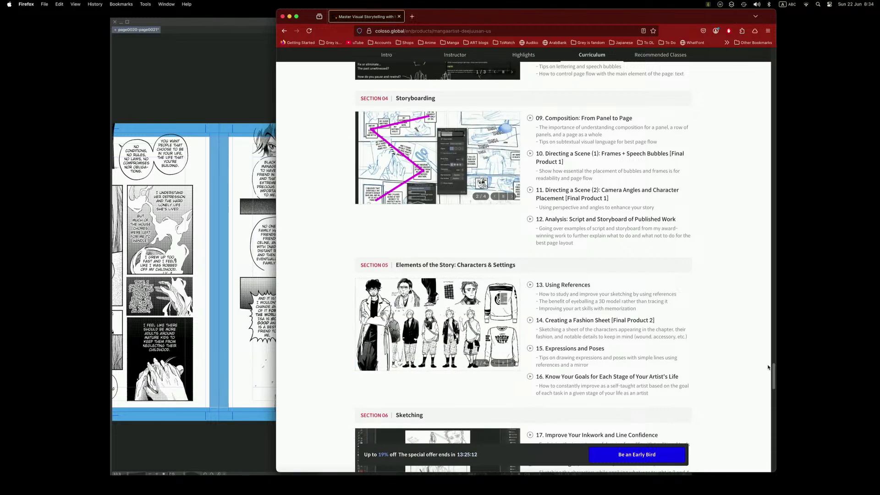
scroll(774, 374, "down", 1)
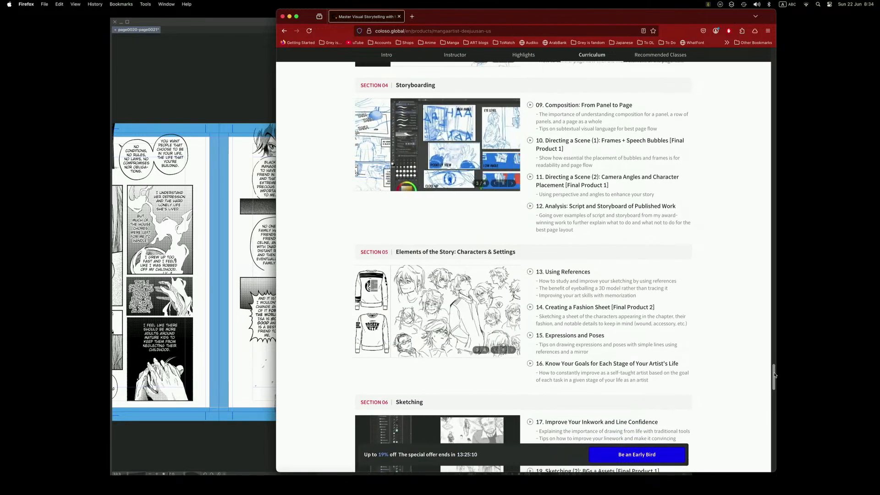
left_click_drag(774, 375, 773, 382)
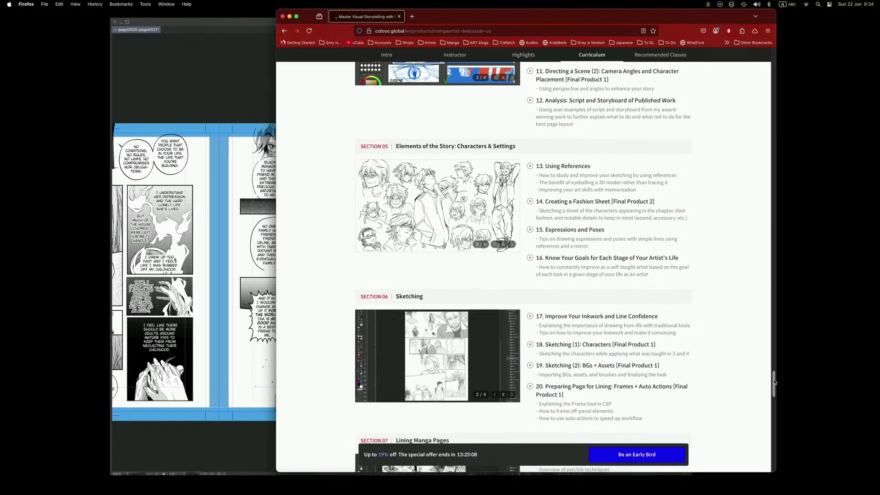
left_click_drag(655, 202, 537, 203)
left_click(524, 250)
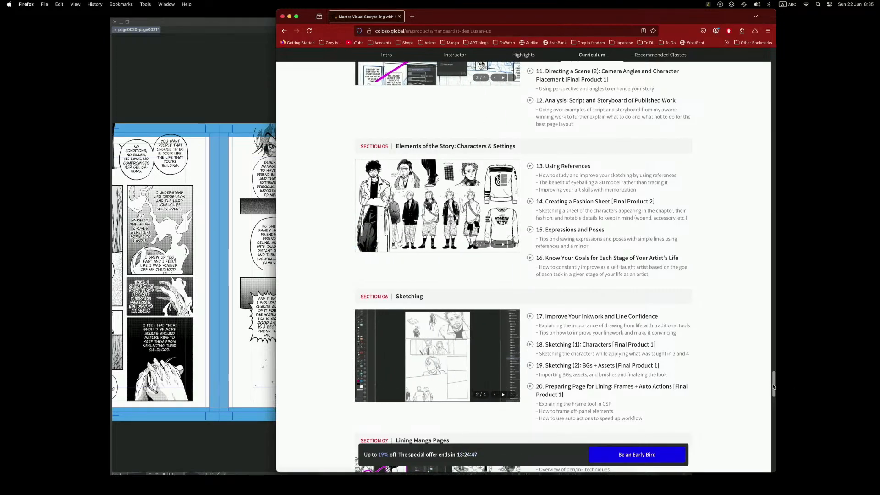
Recheck lesson 14 and the sections on lining and greyscale art, and switch back to Clip Studio Paint.
scroll(774, 387, "up", 5)
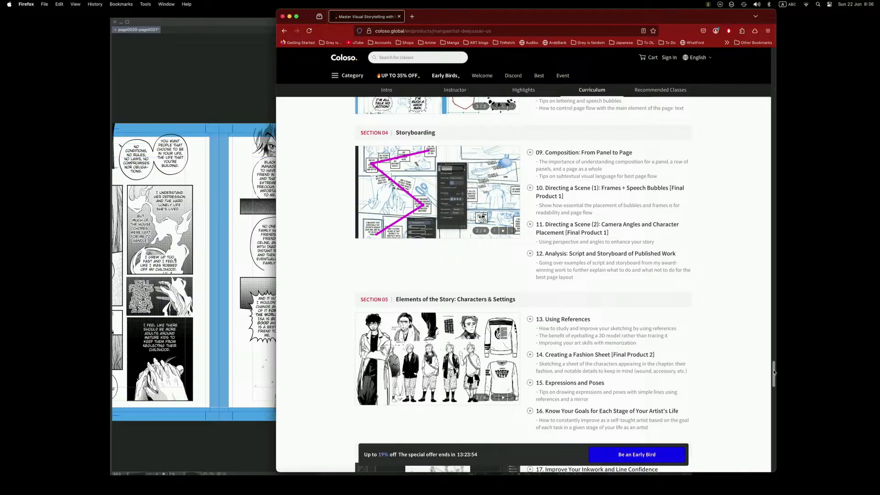
scroll(752, 310, "down", 5)
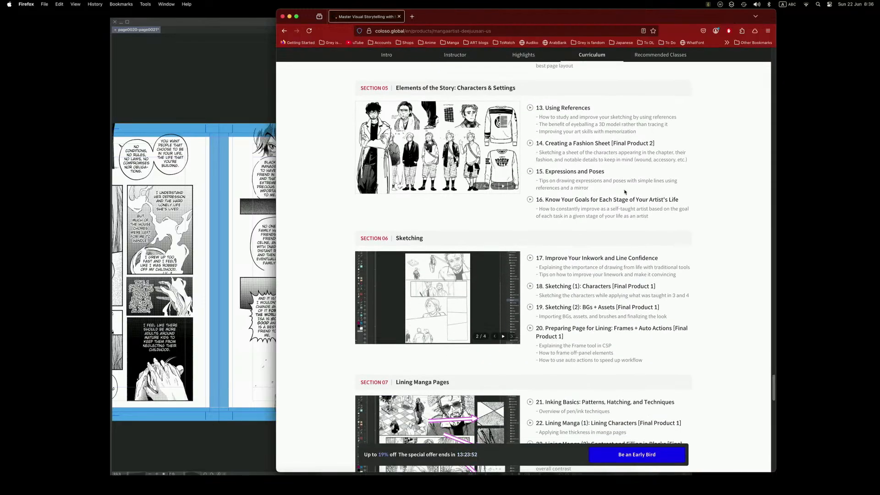
left_click_drag(535, 143, 655, 143)
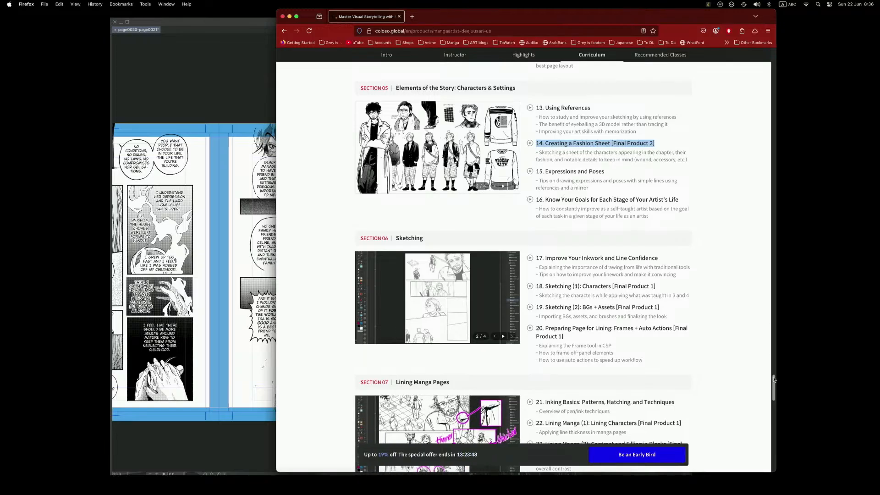
left_click(685, 249)
left_click_drag(774, 382, 773, 395)
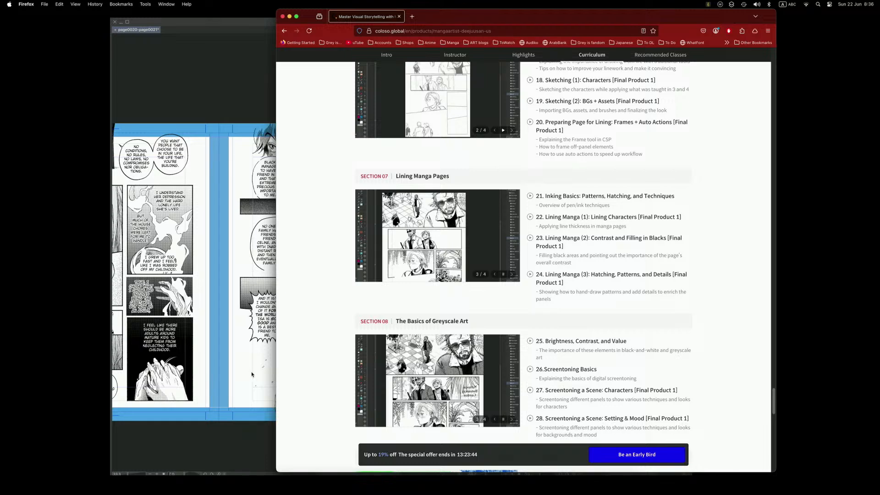
left_click(251, 372)
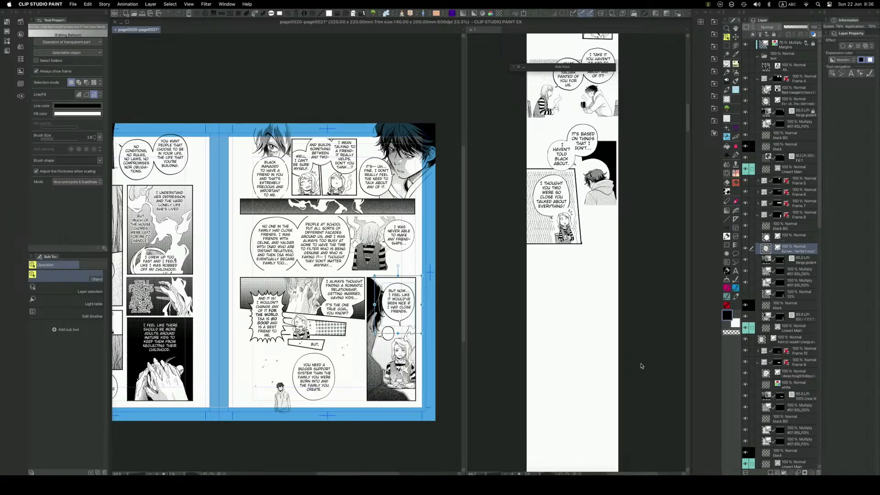
Examine the last finished panels of the webtoon strip and the blank canvas beneath them.
left_click(622, 210)
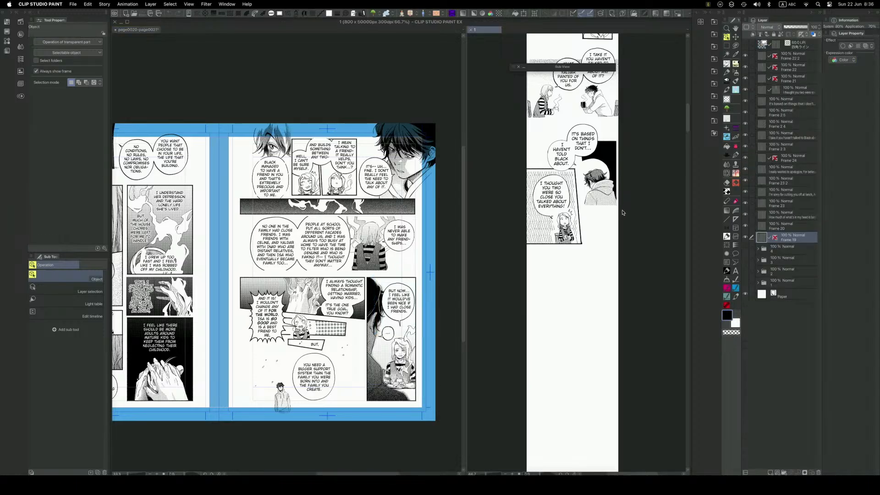
scroll(600, 235, "up", 2)
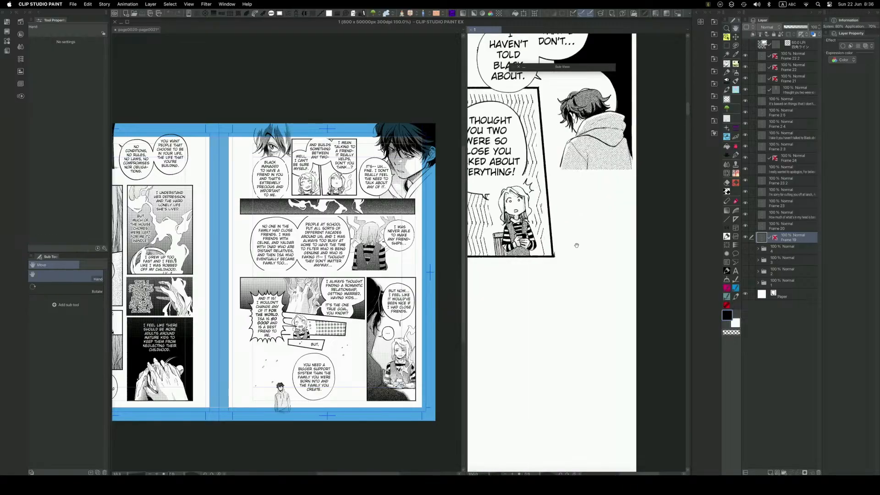
scroll(596, 243, "up", 1)
scroll(626, 244, "down", 1)
key("space")
left_click_drag(624, 241, 621, 238)
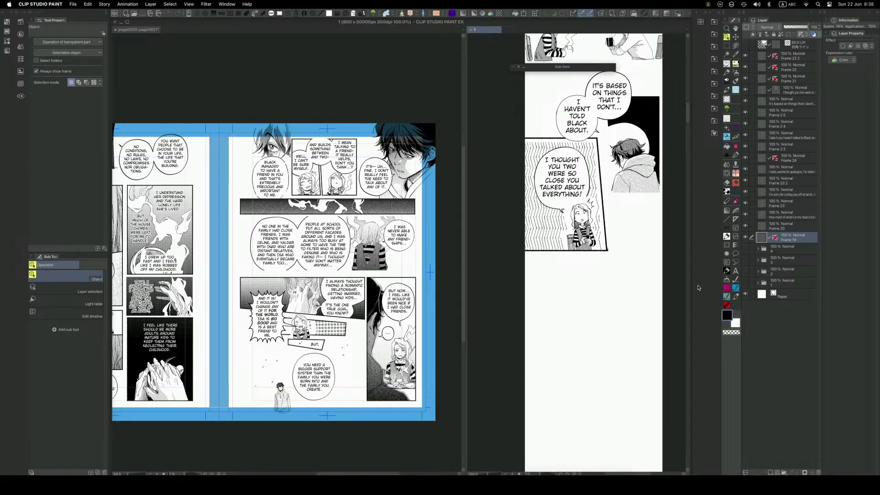
left_click_drag(687, 118, 687, 121)
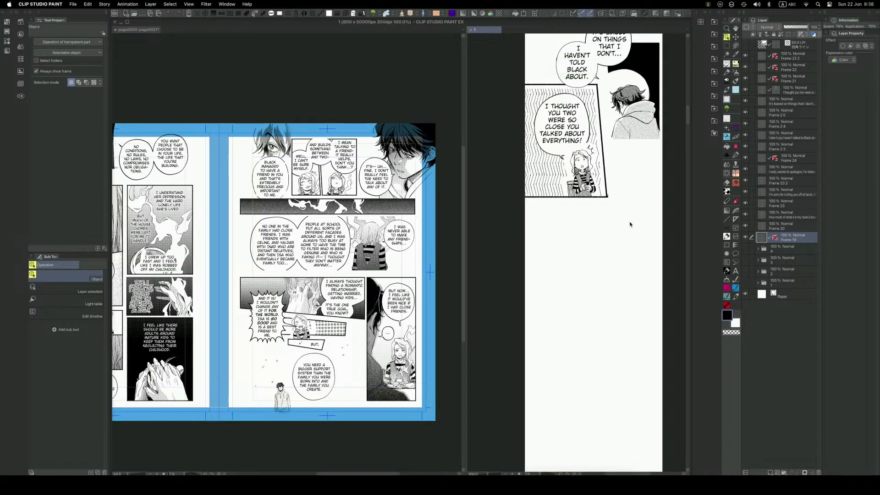
key("space")
left_click_drag(627, 223, 614, 214)
Collapse all the expanded frame folders in the manga page spread's layer list.
left_click(410, 190)
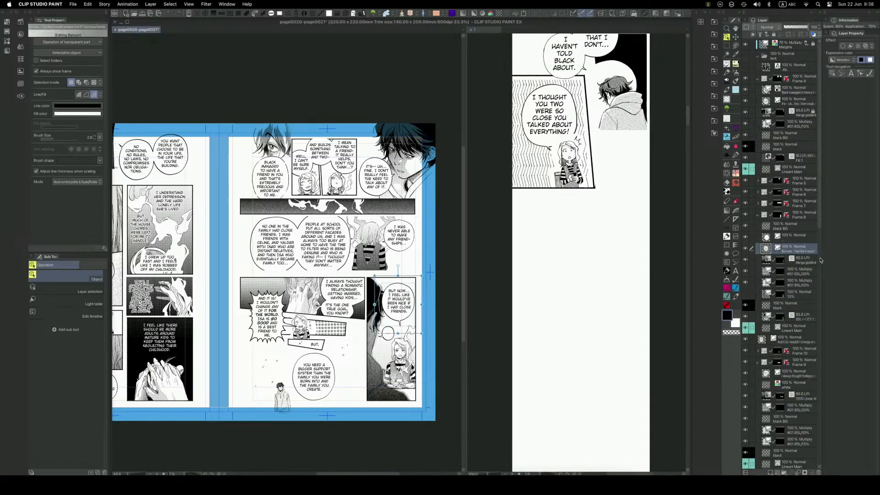
left_click(757, 216)
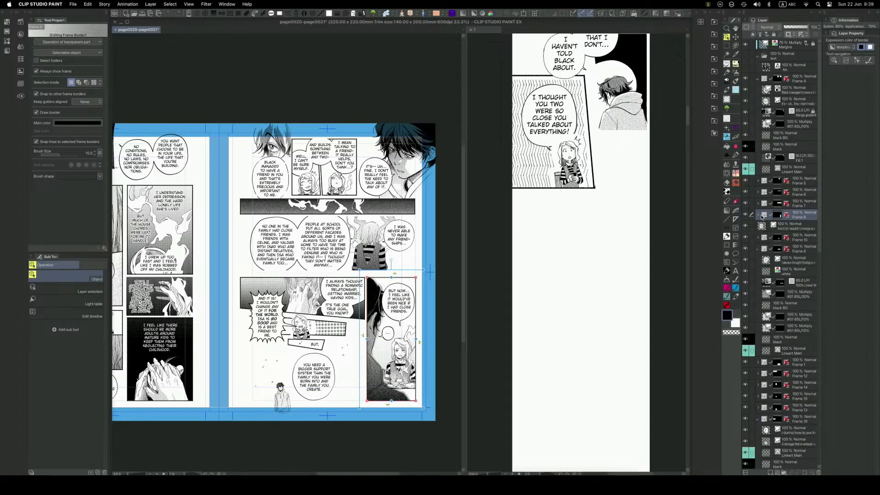
left_click(757, 248)
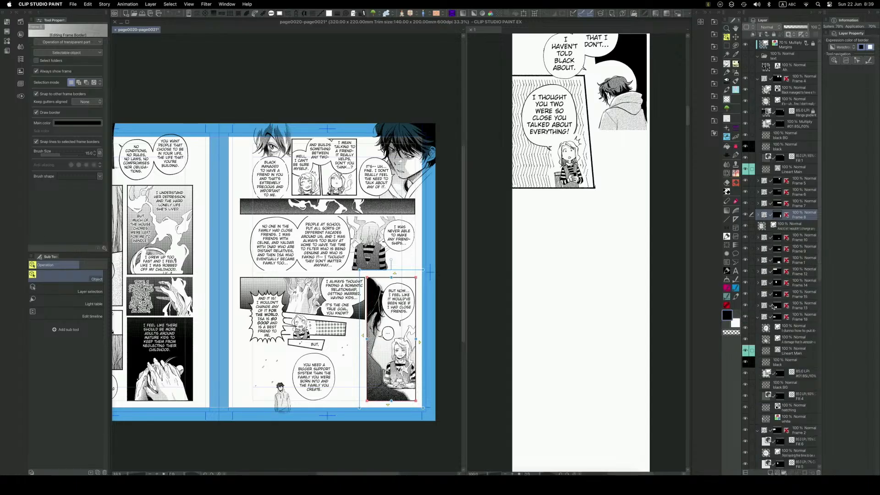
left_click(757, 317)
left_click(757, 328)
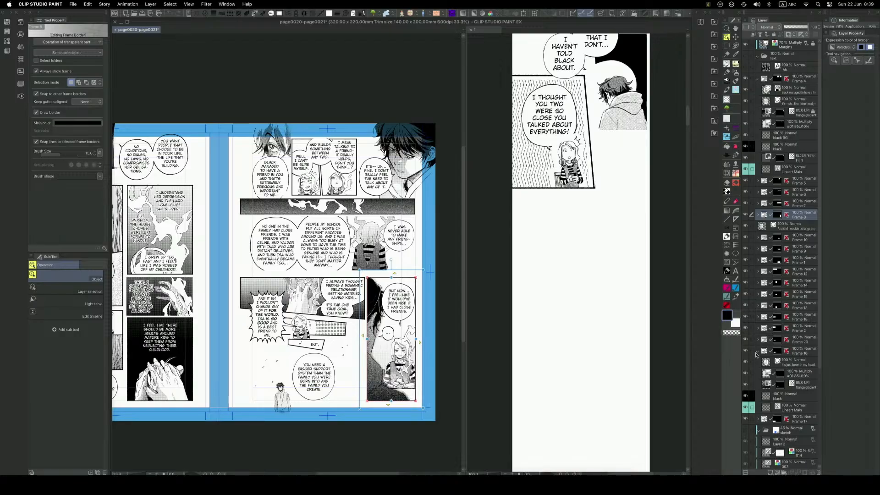
left_click(758, 374)
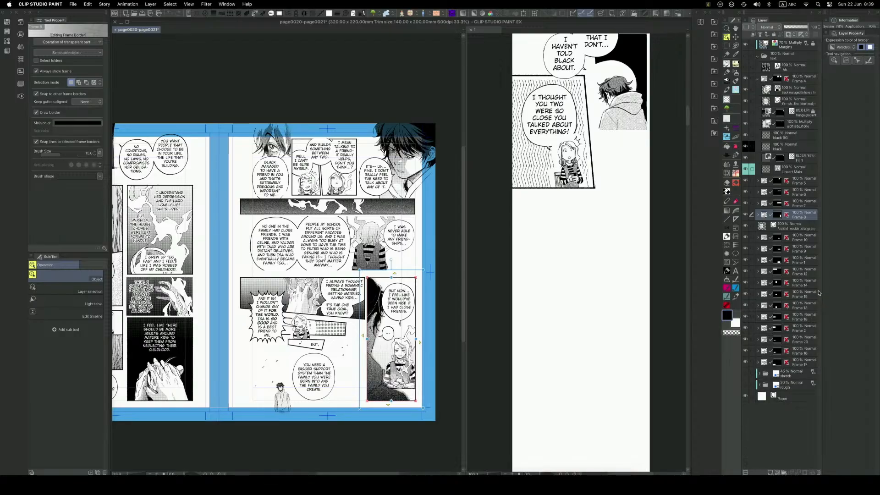
left_click(757, 79)
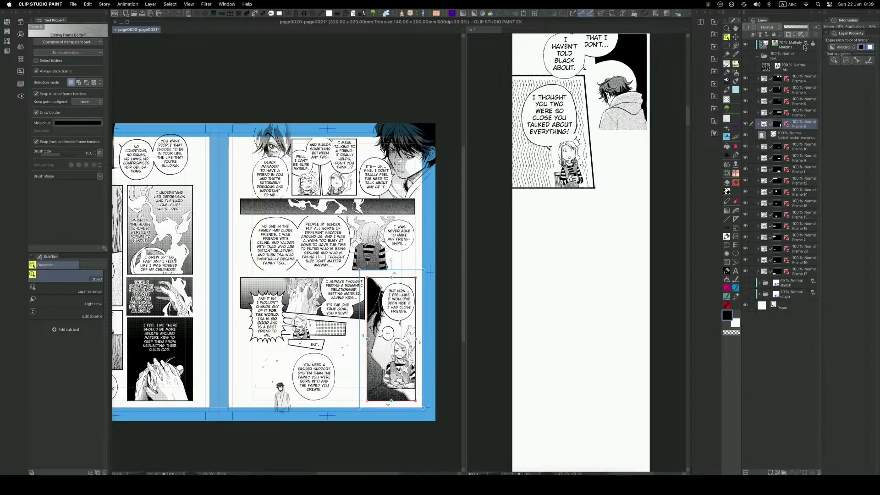
Merge the page spread's Frame 4 folder into a single layer.
left_click(801, 81)
right_click(801, 81)
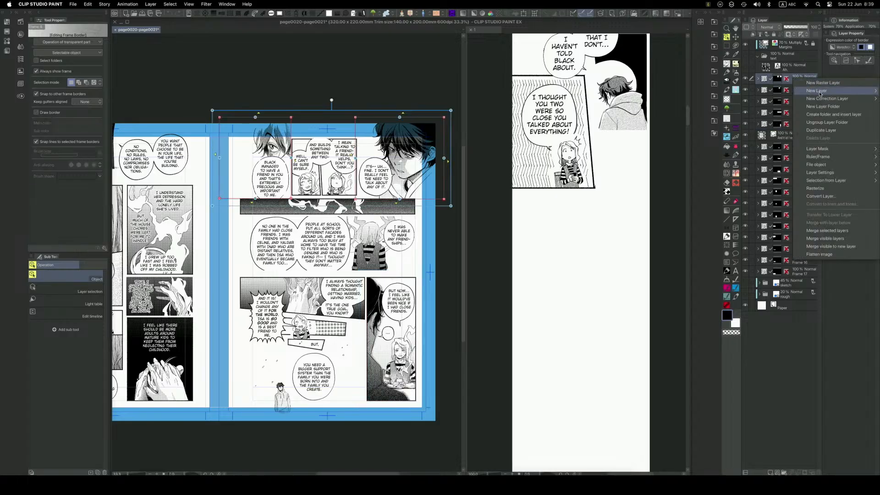
left_click(844, 234)
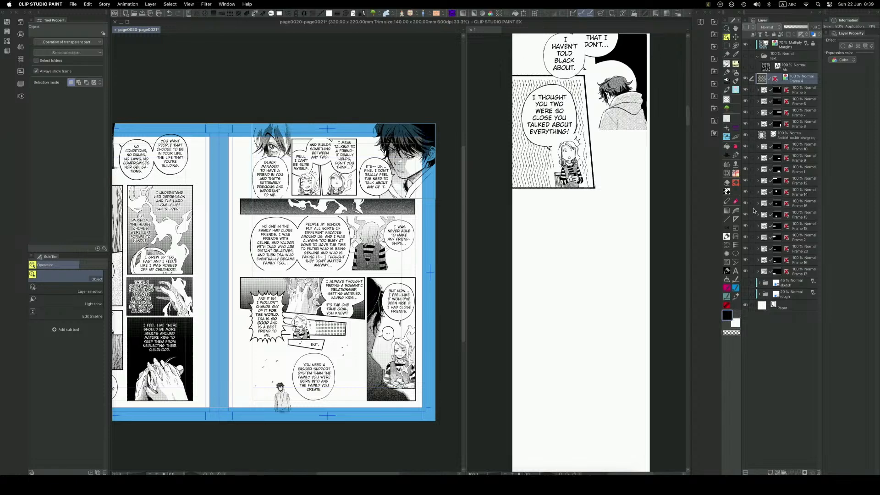
Copy the close-up panel of the black-haired character from the merged Frame 4 layer and paste it into the webtoon canvas.
key("m")
left_click_drag(444, 116, 358, 198)
key("super+c")
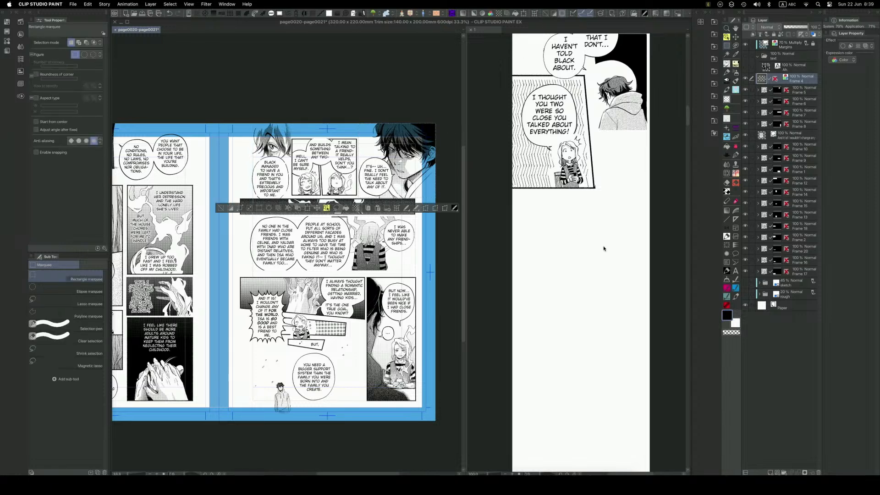
left_click(594, 257)
key("super+v")
Scale down the pasted close-up to fit the webtoon's width and place it beneath the "I thought you two were so close" panel.
key("k")
key("q")
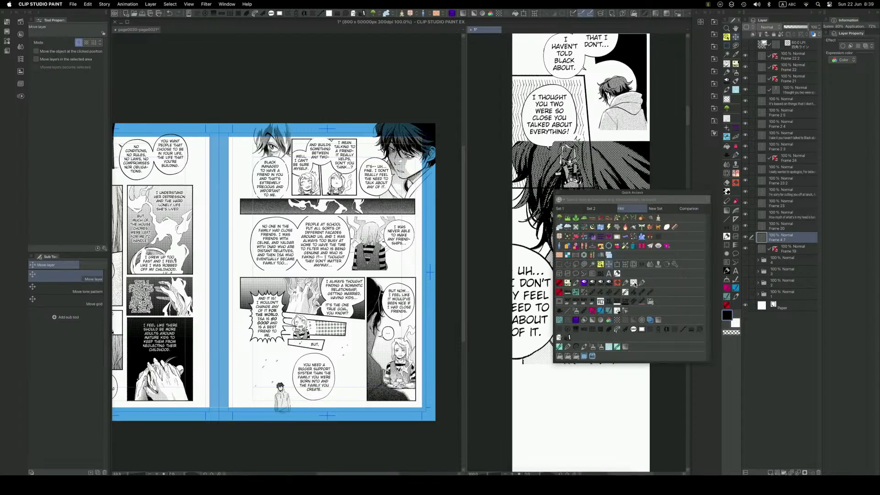
left_click(617, 265)
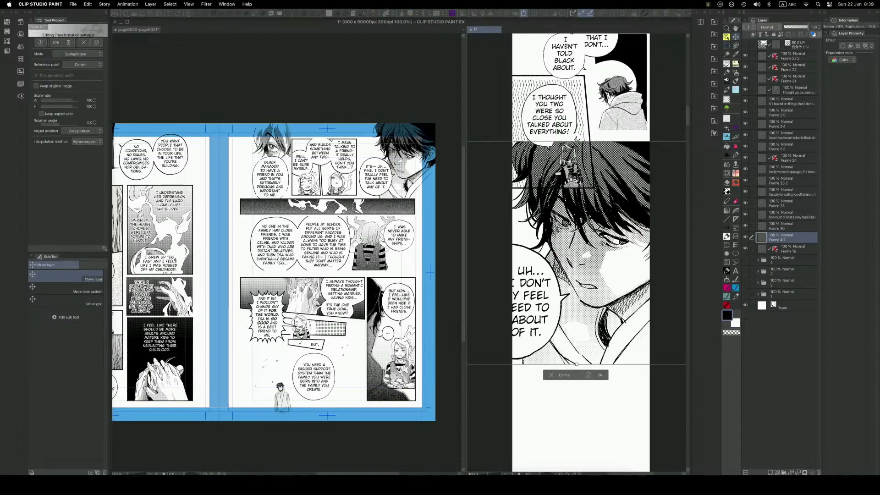
left_click_drag(617, 265, 639, 316)
left_click_drag(599, 191, 599, 286)
left_click_drag(634, 369, 628, 322)
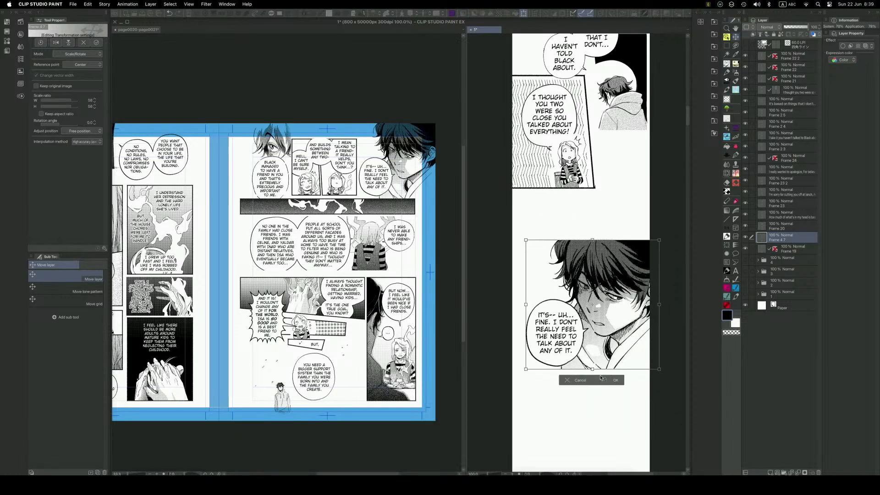
left_click_drag(594, 365, 611, 326)
left_click(615, 346)
left_click_drag(637, 359, 634, 330)
Trim a narrow strip off the upper edge of the pasted close-up using a rectangular selection.
key("q")
left_click(566, 307)
left_click_drag(653, 186, 526, 210)
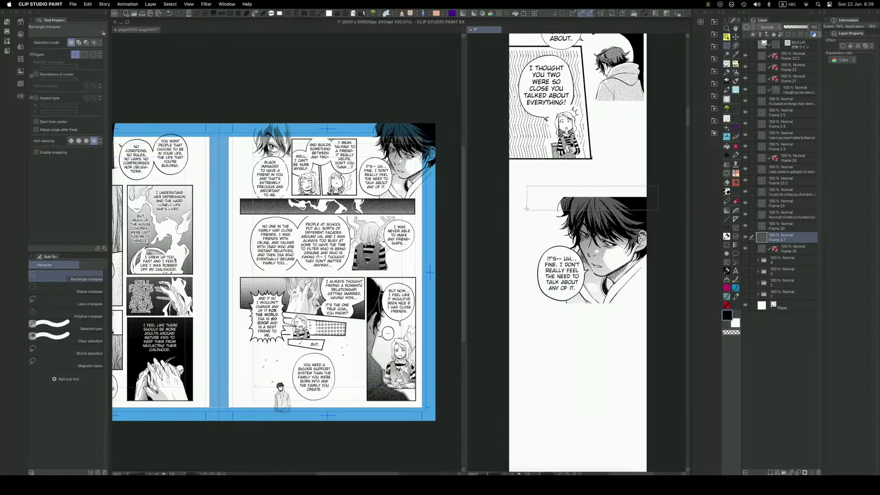
key("super+z")
Shift the trimmed close-up slightly left with the Move layer tool, leaving a small margin at the canvas's right edge.
key("q")
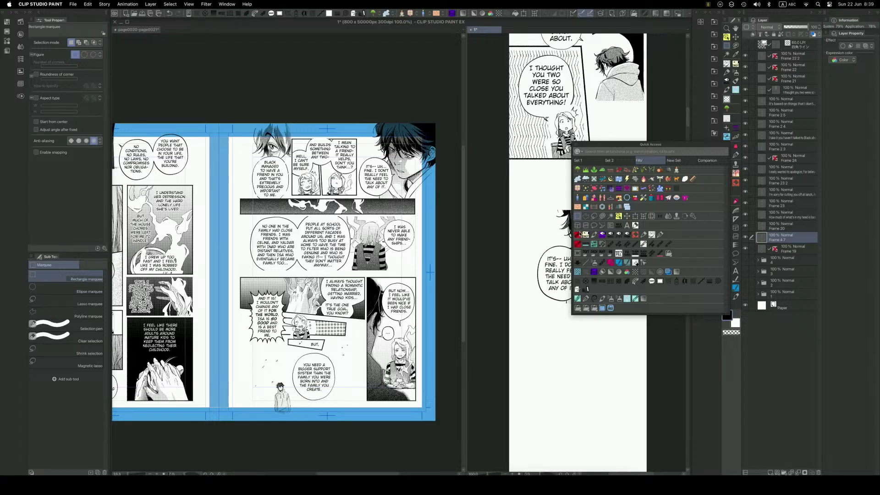
left_click(594, 216)
left_click(627, 216)
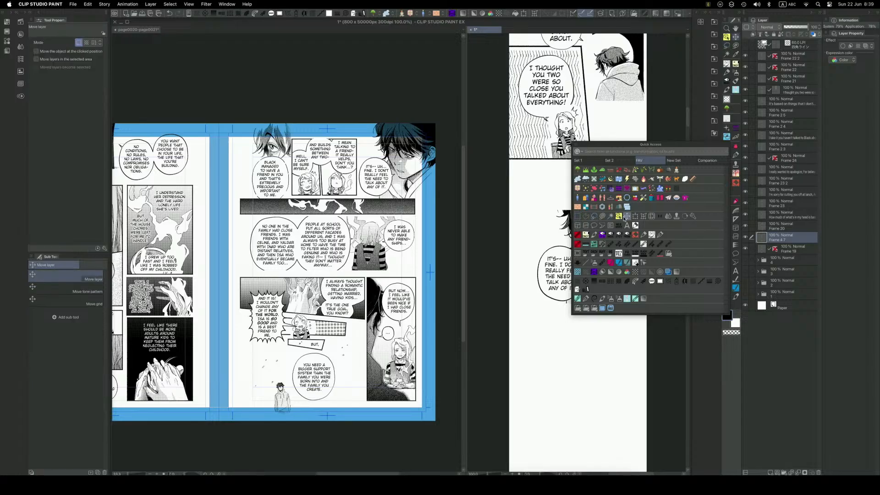
key("q")
left_click_drag(625, 287, 621, 287)
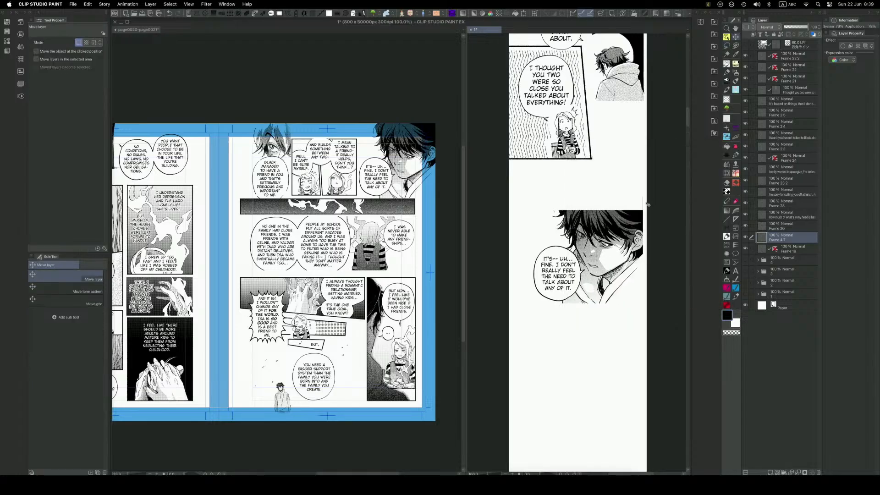
Draw a thin black rectangular border around the close-up with the Webtoon straight-line tool.
key("e")
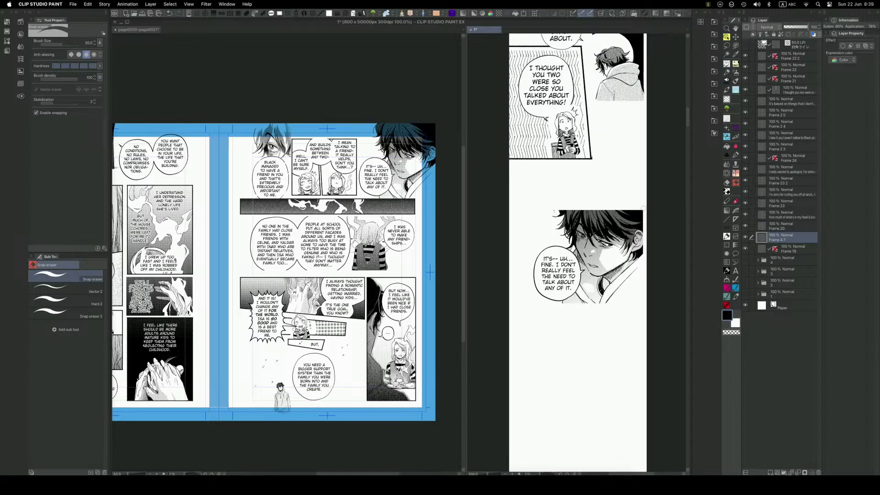
key("k")
key("q")
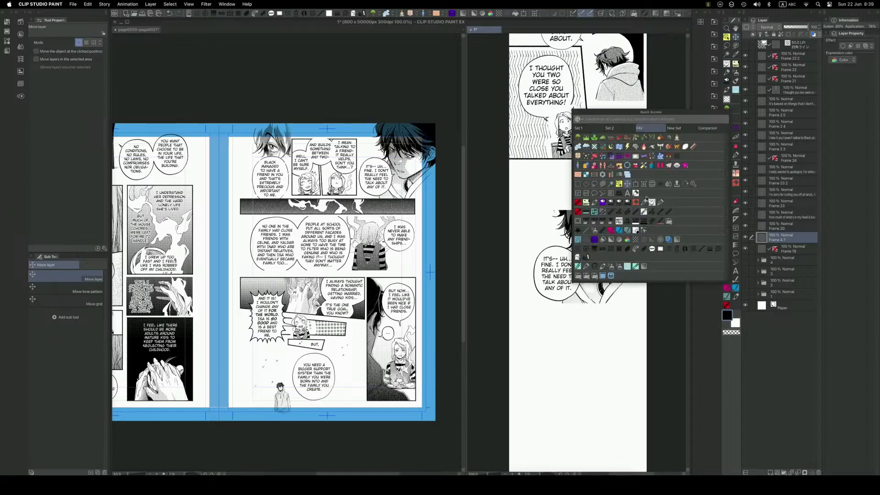
left_click(586, 230)
mouse_move(643, 210)
left_mouse_down()
mouse_move(516, 216)
mouse_move(524, 308)
mouse_move(637, 304)
left_mouse_up()
left_click_drag(642, 211, 642, 303)
key("super+z")
left_click_drag(642, 211, 642, 303)
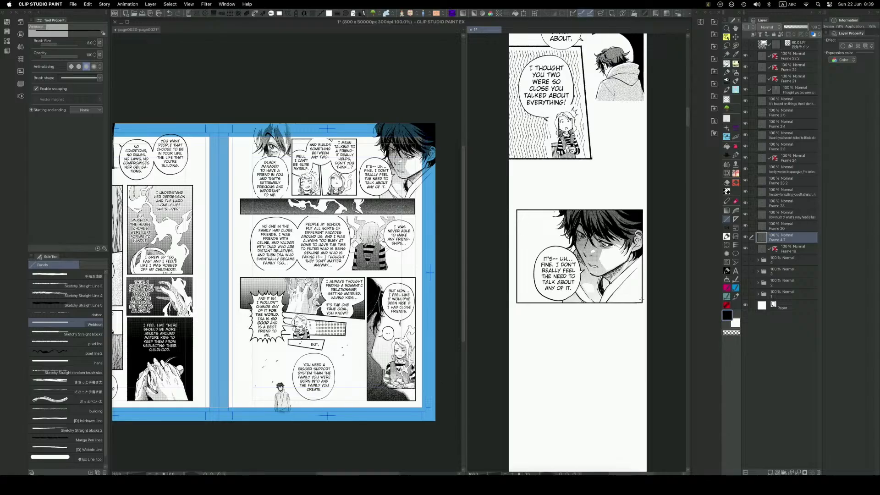
Nudge the bordered close-up panel slightly downward with the Move layer tool.
key("q")
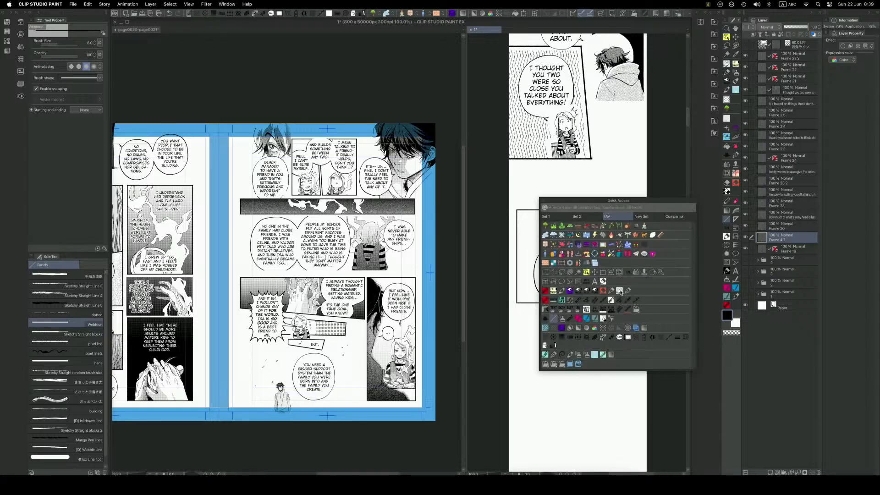
left_click(594, 273)
left_click_drag(598, 306, 599, 306)
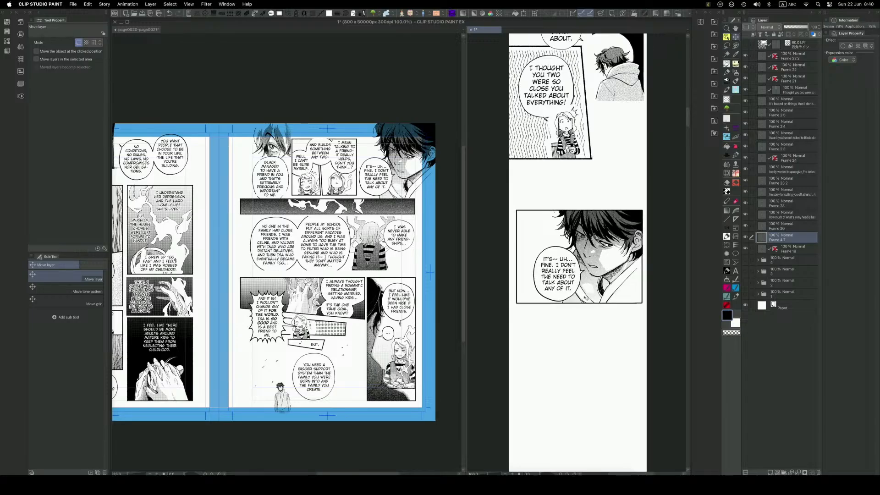
Delete the overhang outside the close-up panel's right border with a rectangular selection and deselect.
left_click_drag(585, 298, 578, 273)
key("h")
key("q")
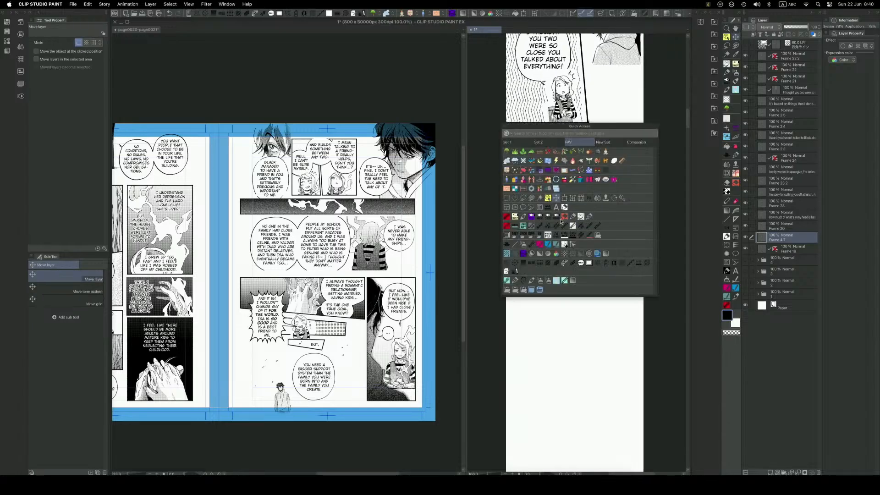
left_click(515, 216)
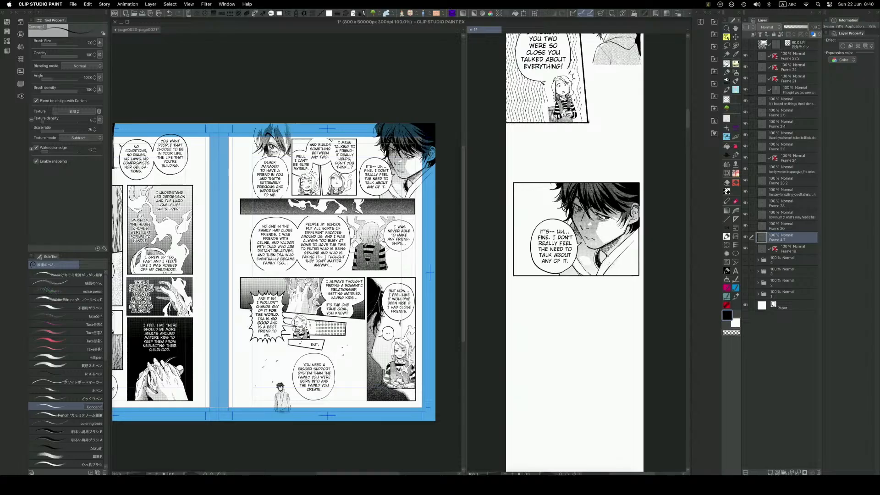
key("m")
left_click_drag(664, 175, 639, 295)
key("Delete")
key("super+d")
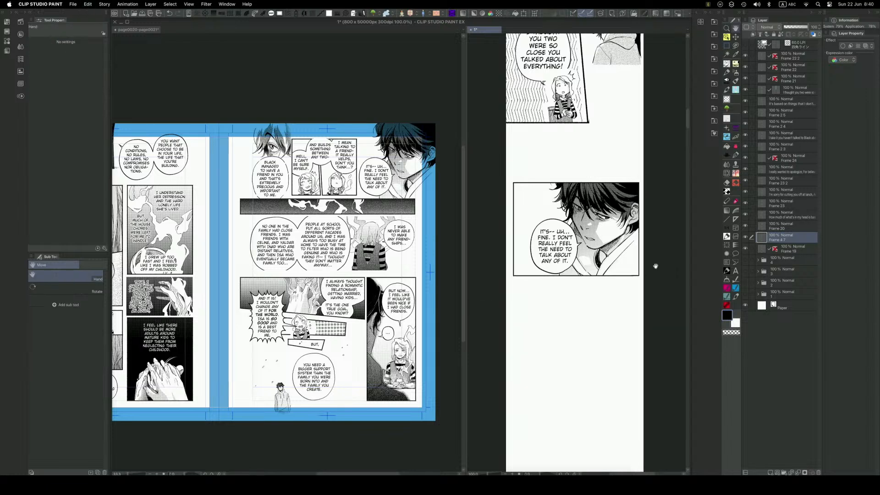
Clear the selection on the page spread, move the small two-face panel's balloon layer out of the Frame 5 folder to just above it, and collapse the folder.
left_click(407, 299)
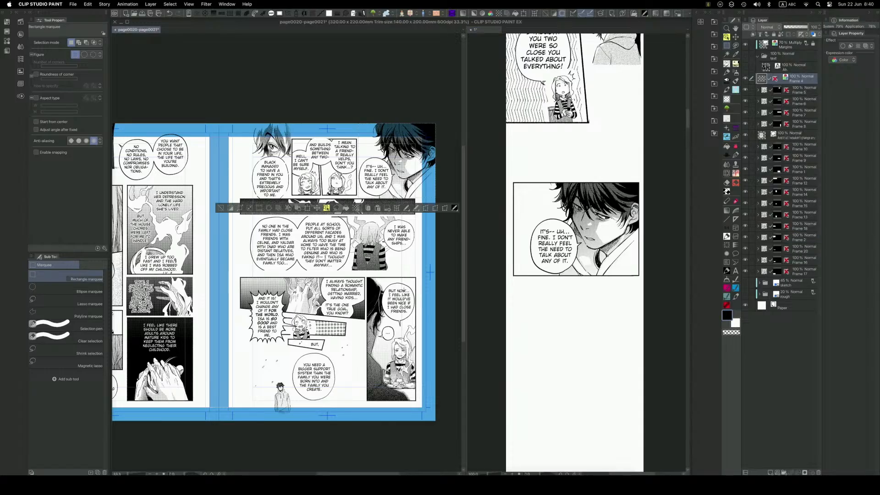
key("super+d")
key("o")
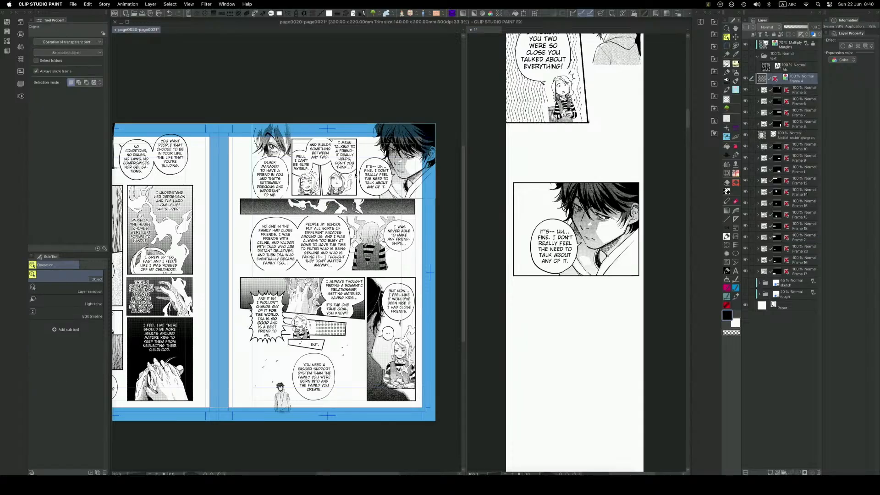
left_click(355, 173)
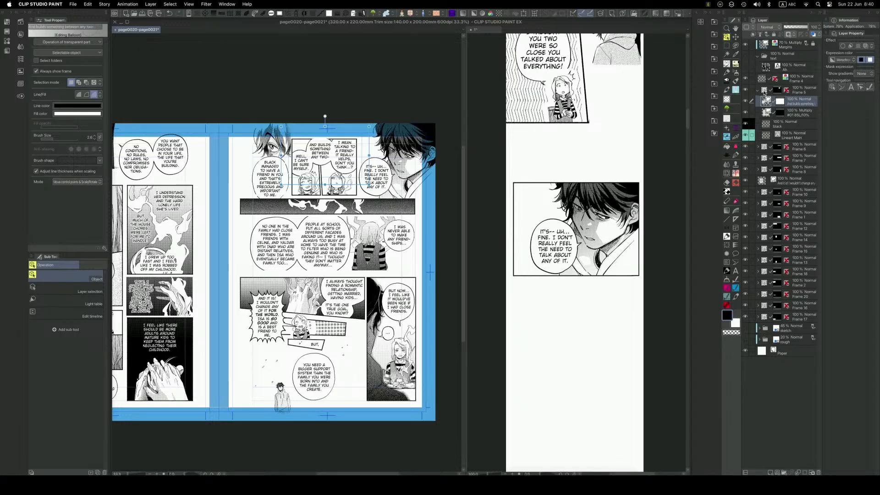
left_click_drag(802, 103, 796, 86)
left_click(757, 102)
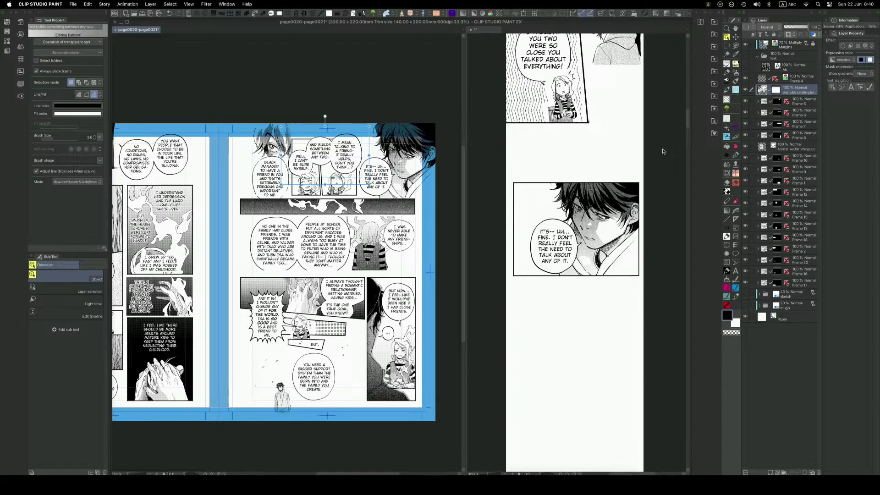
Merge the small two-face panel's Frame 5 folder on the page spread into a single layer.
double_click(342, 162)
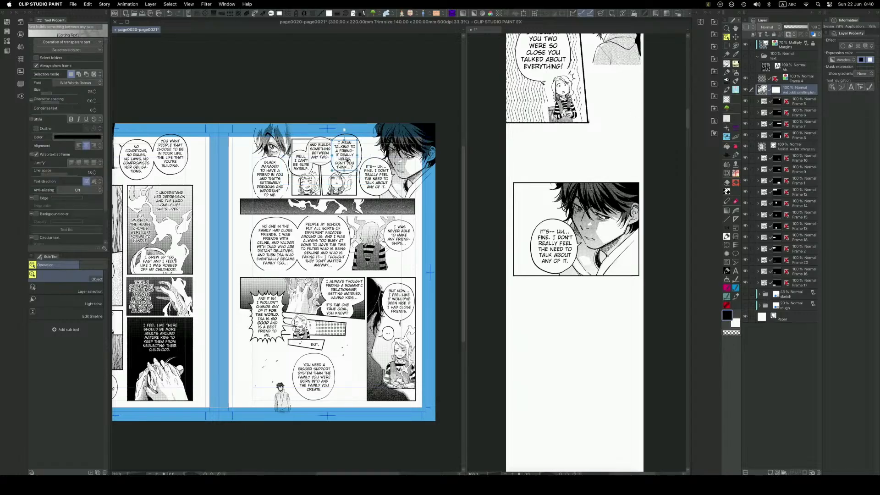
left_click(798, 101)
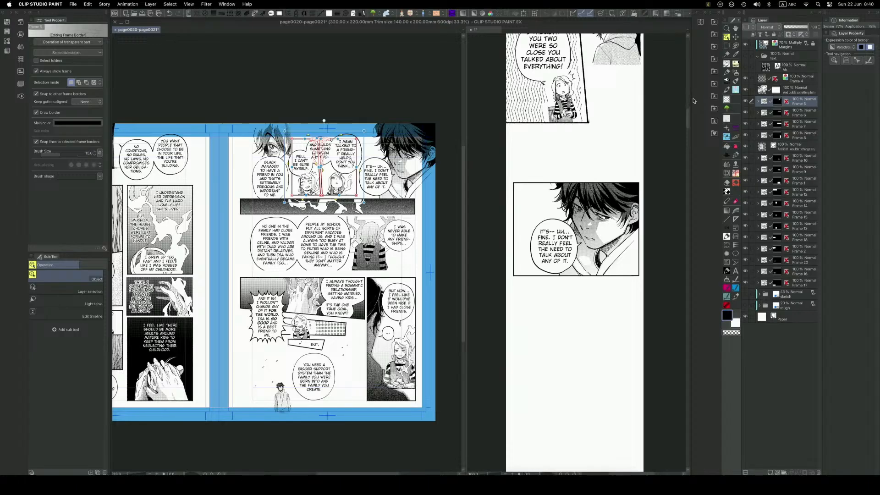
left_click(746, 102)
left_click(746, 102)
right_click(795, 102)
left_click(796, 101)
right_click(797, 100)
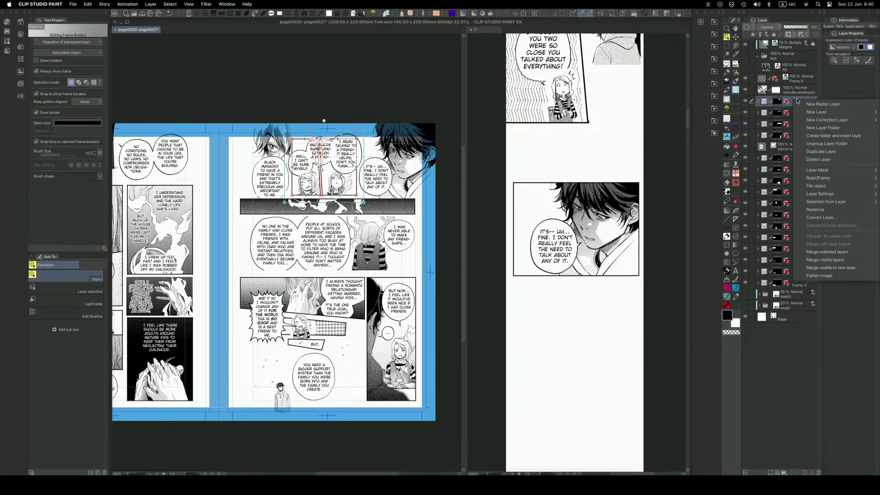
left_click(829, 253)
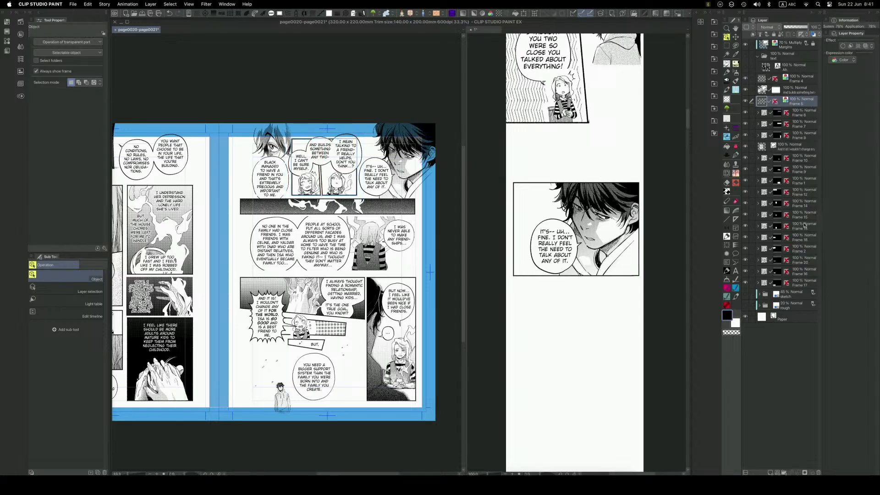
Paste the merged two-face panel into the webtoon canvas and move it into the empty space below the bordered close-up.
left_click(559, 280)
key("super+v")
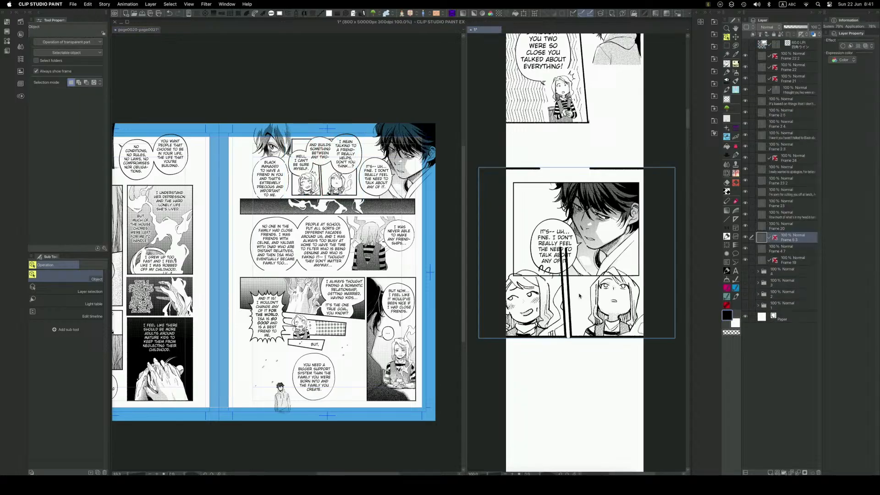
key("k")
left_click_drag(589, 281, 591, 362)
scroll(605, 312, "down", 3)
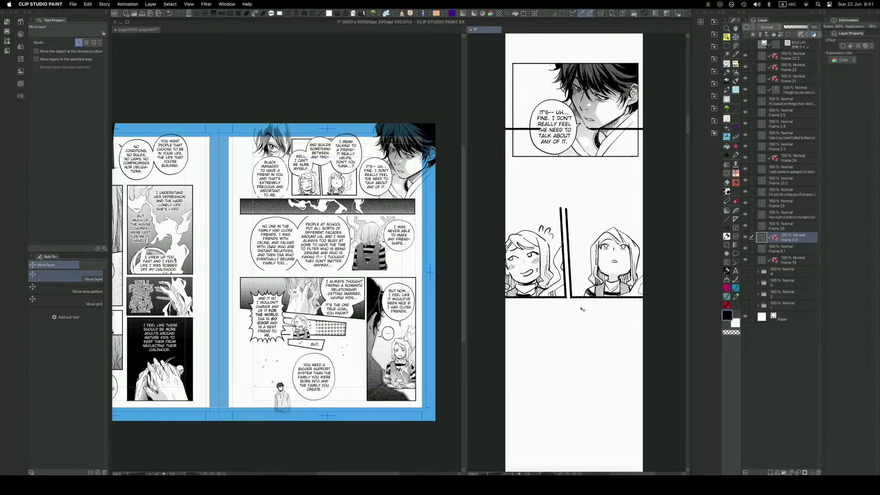
Scale the two-face panel down to match the width of the close-up panel above it.
key("super+t")
mouse_move(577, 298)
left_mouse_down()
mouse_move(577, 244)
mouse_move(577, 302)
mouse_move(586, 296)
left_mouse_up()
key("Return")
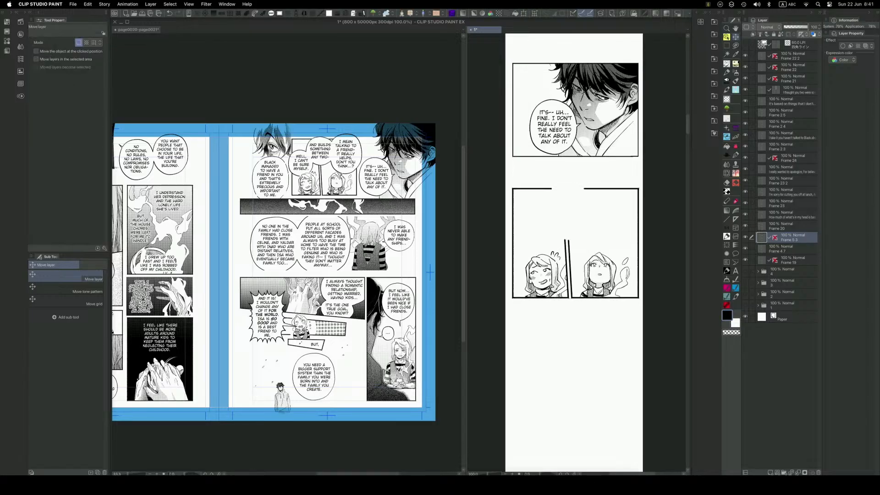
Bring up the marquee tools and rearrange the palettes so that Sub Tool sits above Tool Property.
key("m")
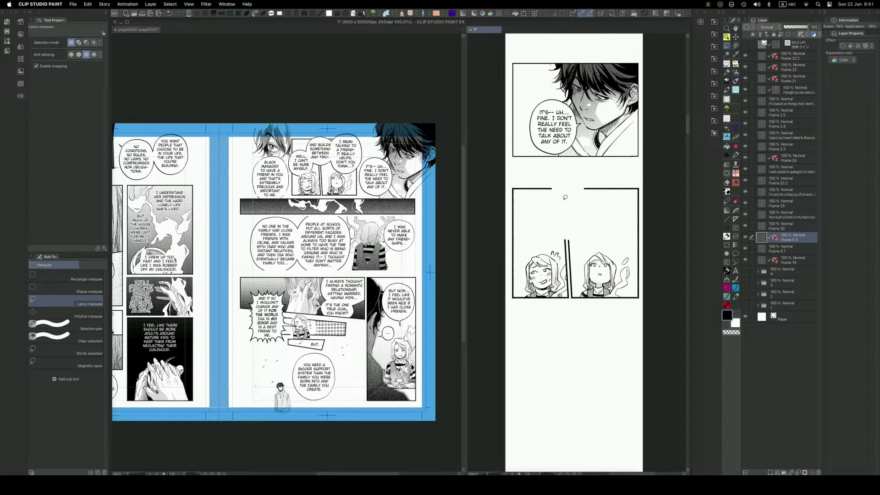
left_click(26, 17)
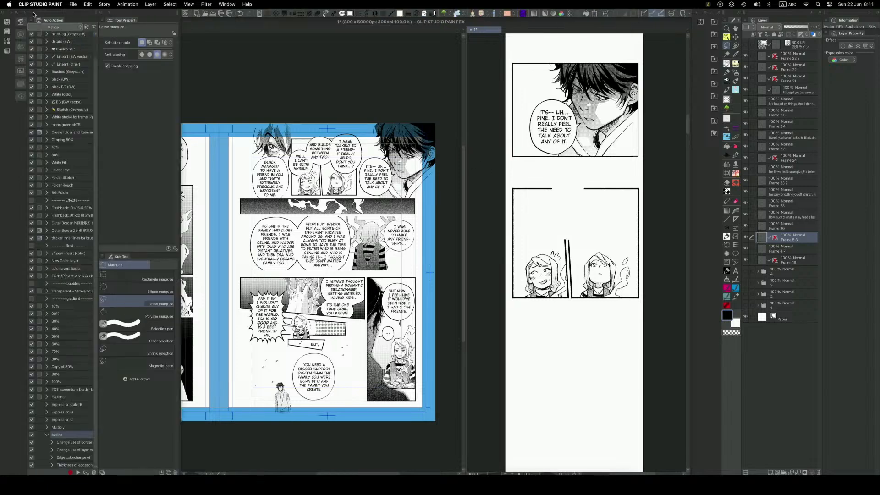
left_click(28, 16)
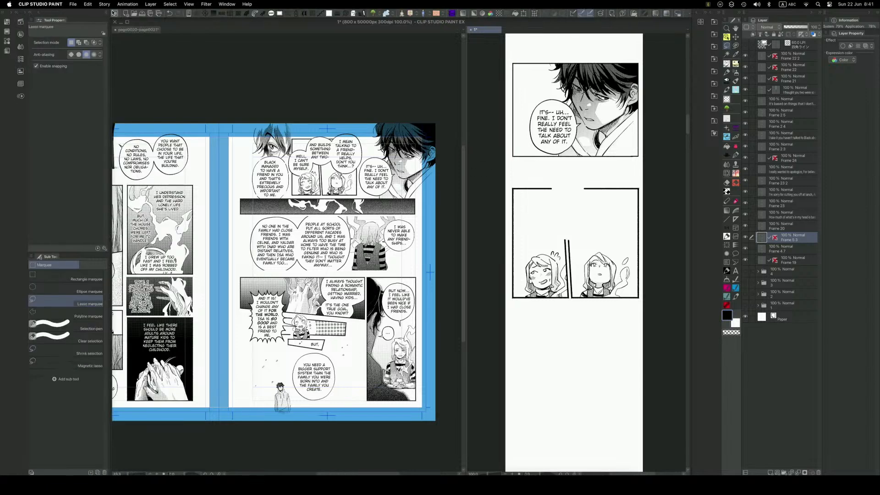
left_click(15, 13)
left_click(14, 14)
left_click_drag(74, 251, 56, 18)
left_click_drag(79, 74, 78, 225)
Outline the two-face panel's right half along the slanted divider with the Polyline marquee and invert the selection.
left_click(87, 79)
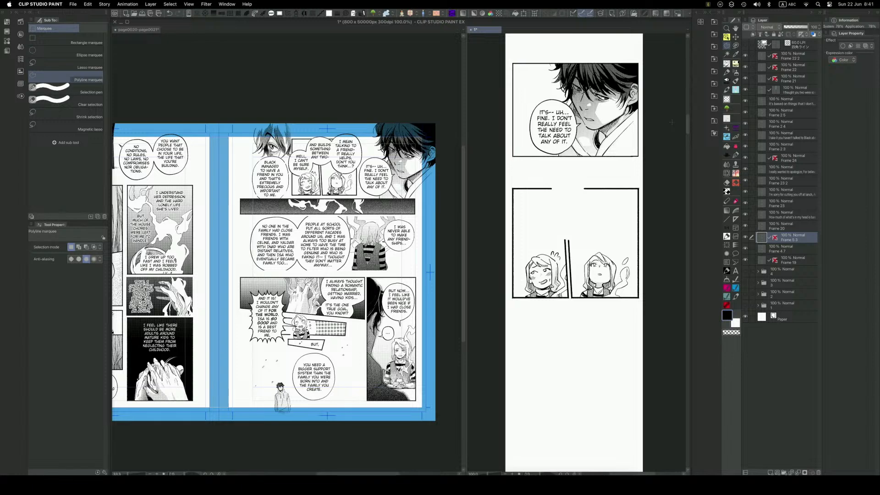
left_click(563, 183)
left_click(570, 302)
left_click(644, 300)
left_click(643, 175)
left_click(563, 182)
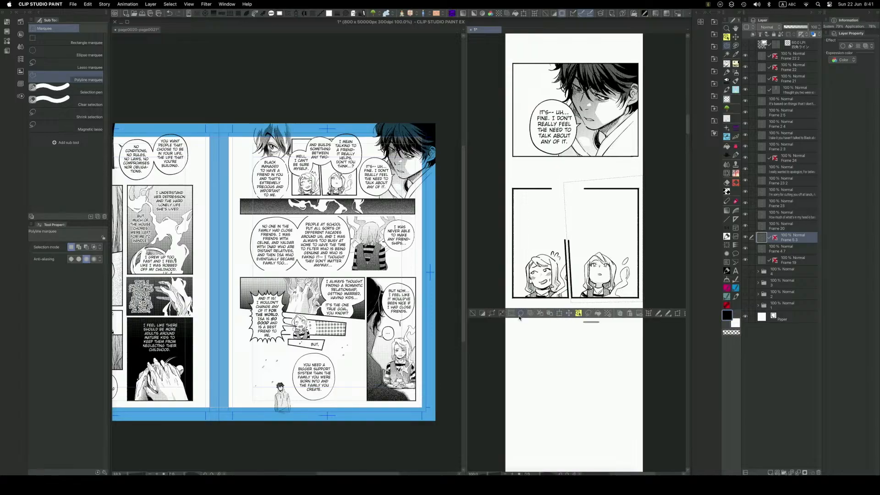
left_click(483, 314)
Move the selected left half straight down below the right half and deselect.
key("q")
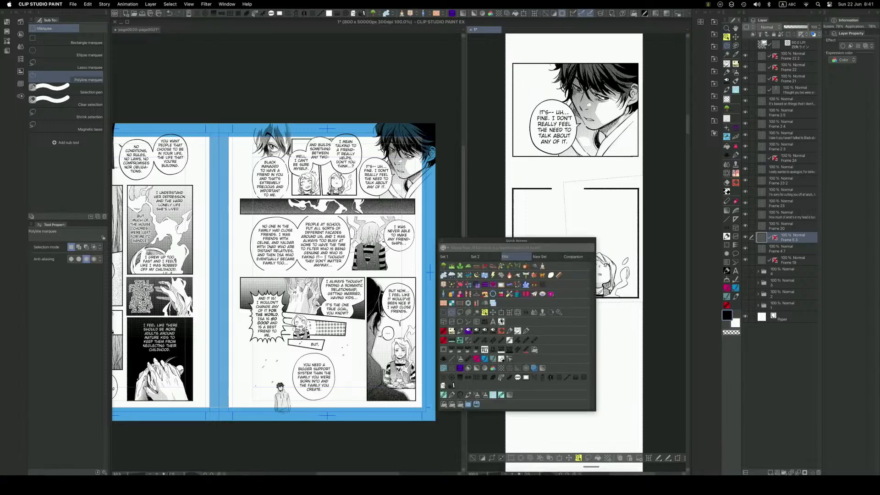
left_click(492, 312)
left_click_drag(544, 314, 510, 420)
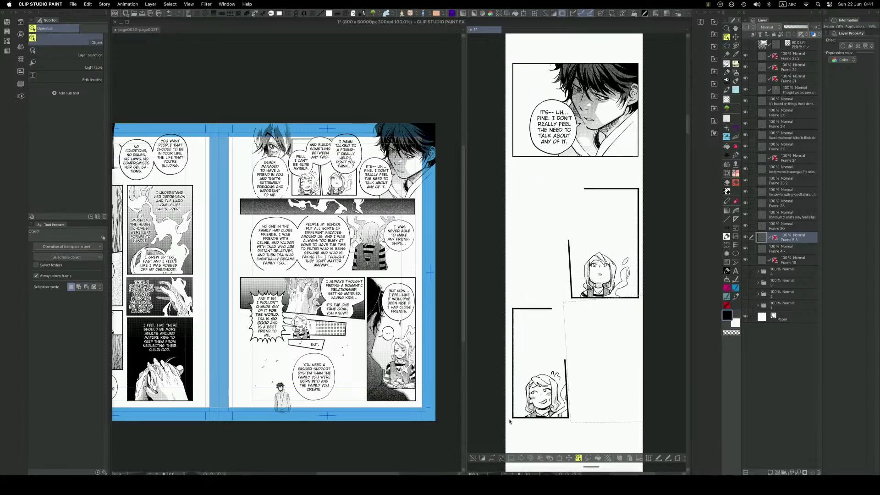
left_click(472, 458)
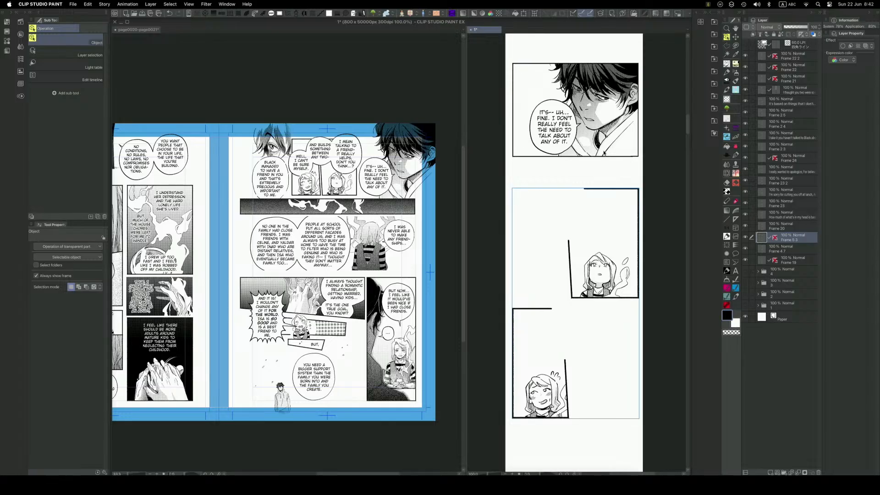
Complete the top and slanted left borders of the upper face panel with the Webtoon straight-line tool.
key("space")
left_click_drag(600, 258, 600, 203)
key("q")
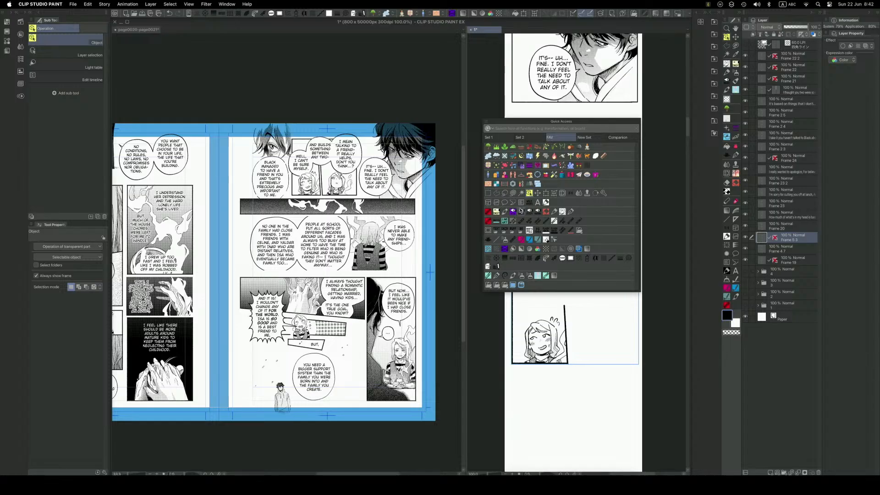
left_click(497, 238)
left_click_drag(637, 135, 566, 136)
key("]")
key("super+z")
left_click_drag(637, 134, 564, 135)
key("super+z")
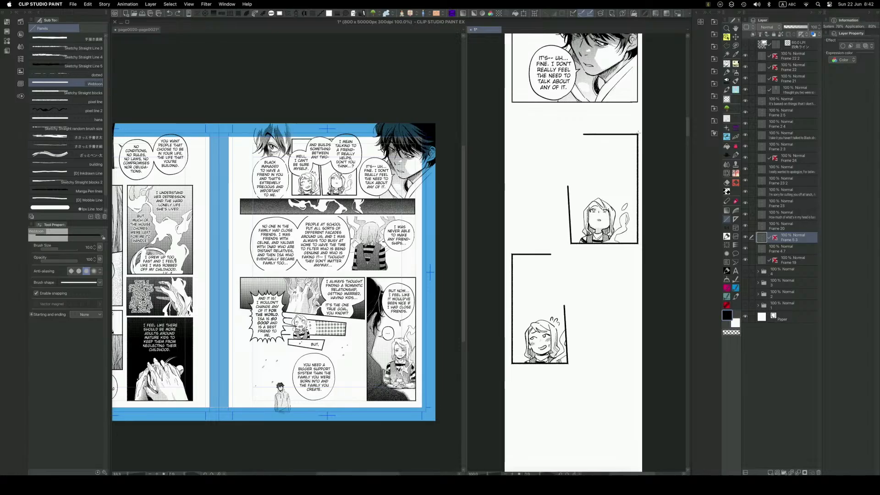
left_click_drag(637, 135, 565, 142)
key("super+z")
left_click_drag(571, 243, 564, 134)
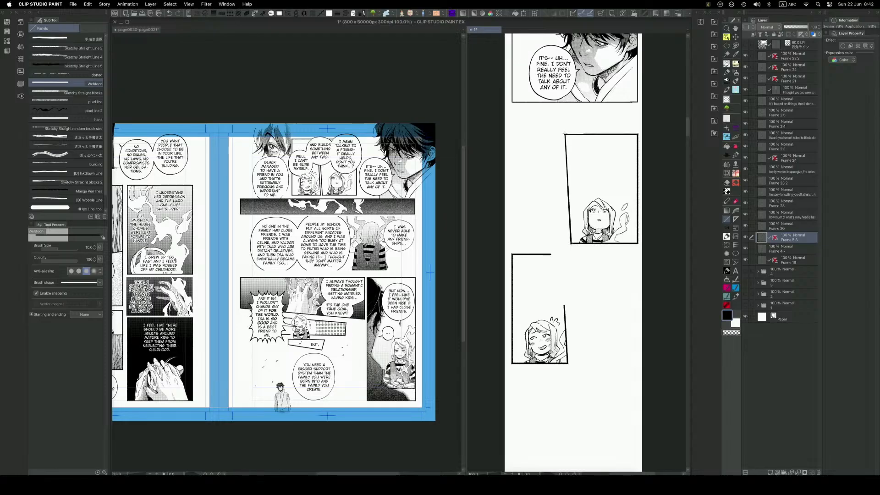
Select the lower face panel with the Rectangle marquee, cut and paste it onto its own layer, and deselect.
key("space")
key("space")
left_click_drag(619, 358, 618, 307)
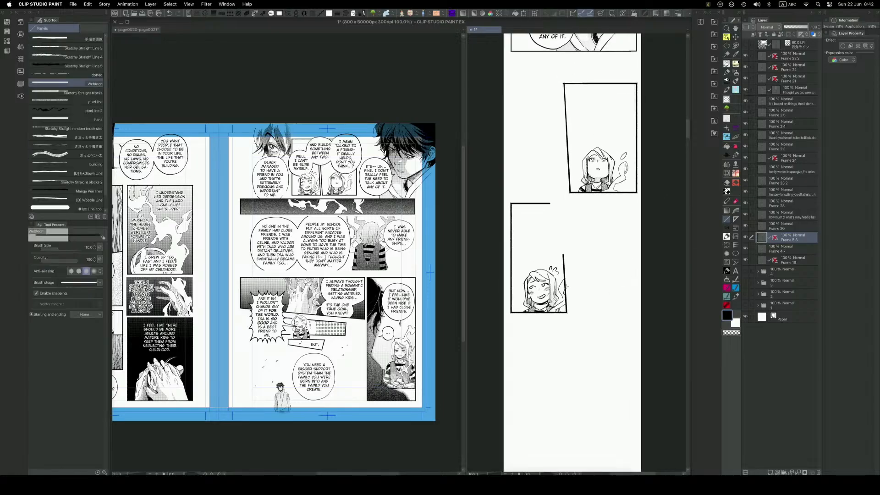
key("q")
left_click(527, 265)
key("q")
left_click(548, 281)
key("q")
left_click(411, 254)
left_click_drag(507, 197, 573, 331)
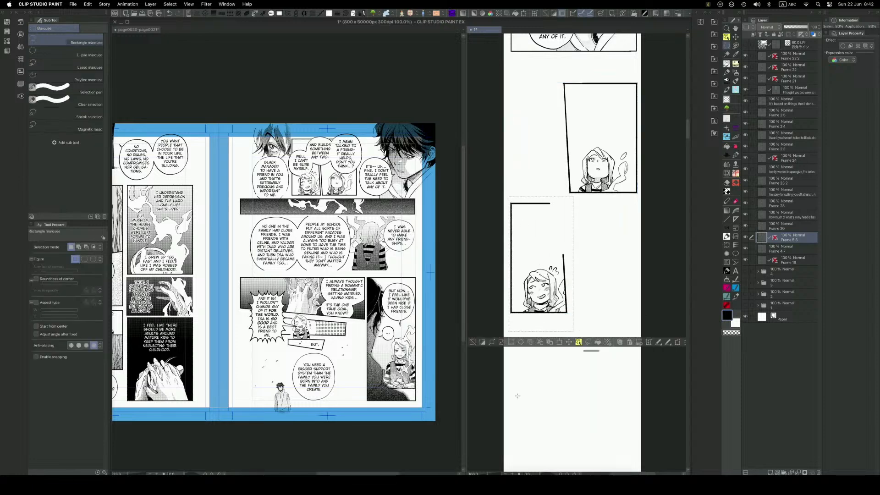
left_click(543, 344)
key("ctrl+d")
Shift the lower face panel slightly down and to the right with the Move layer tool.
key("q")
left_click(459, 333)
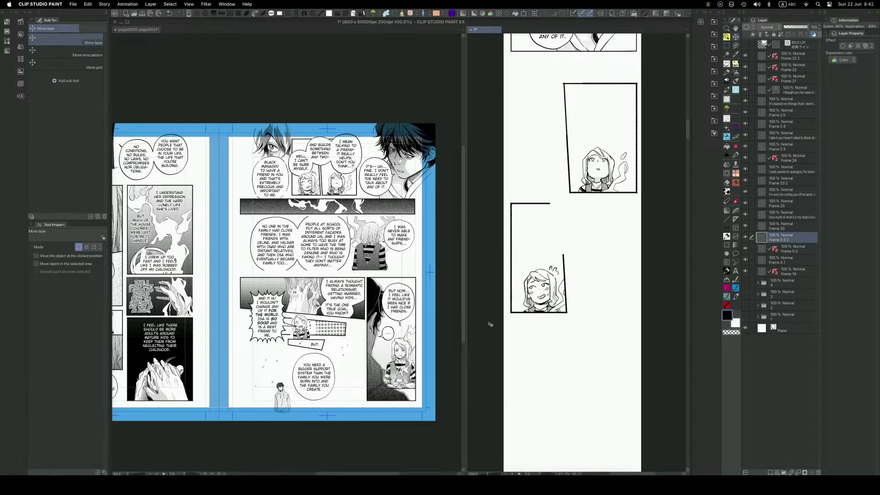
left_click_drag(548, 334, 560, 347)
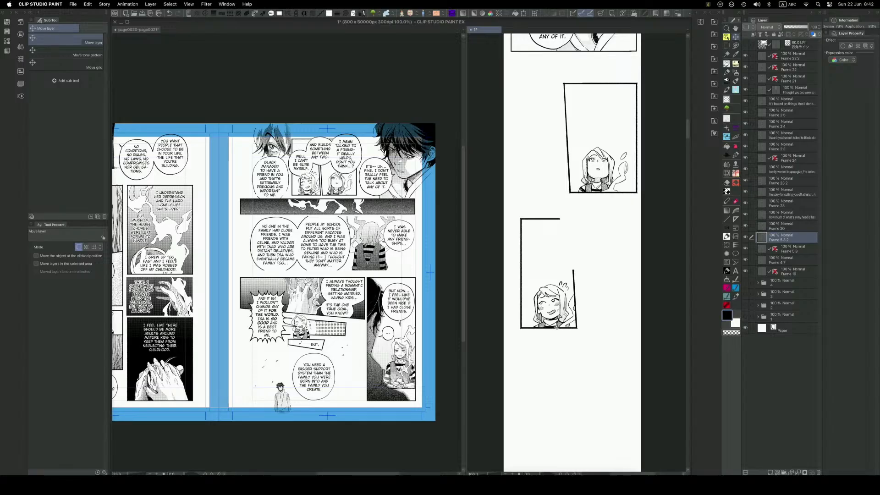
left_click_drag(555, 323, 554, 323)
Close the lower face panel's slanted right and top borders with the Webtoon straight-line tool.
key("q")
left_click(486, 348)
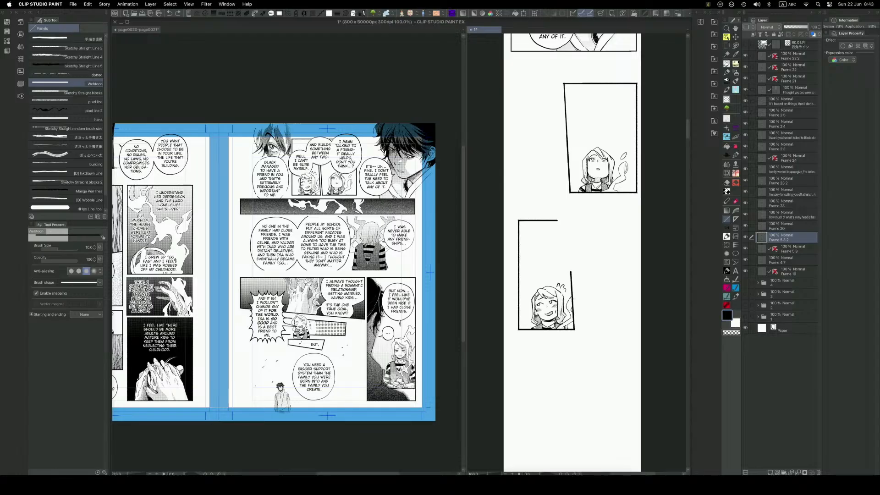
mouse_move(574, 329)
left_mouse_down()
mouse_move(567, 217)
mouse_move(553, 222)
left_mouse_up()
key("super+z")
Nudge the upper face panel slightly to the left with the Object tool.
key("F6")
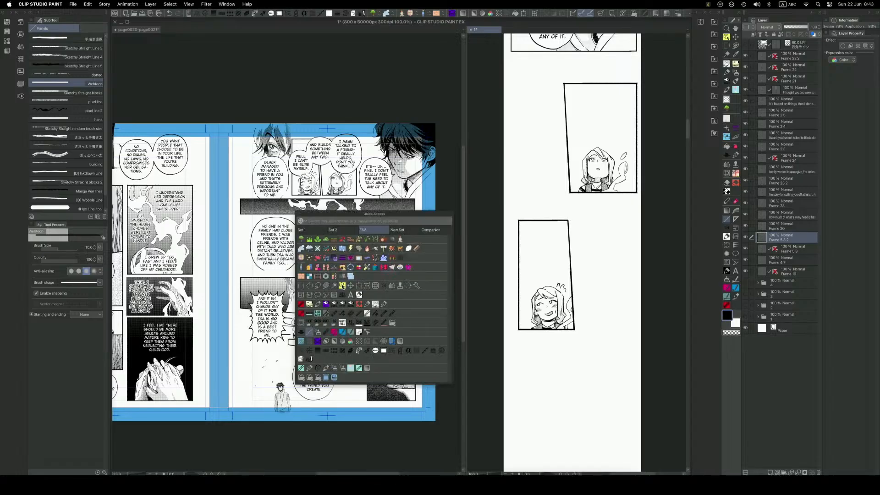
left_click(404, 292)
left_click(633, 193)
left_click_drag(634, 192, 625, 193)
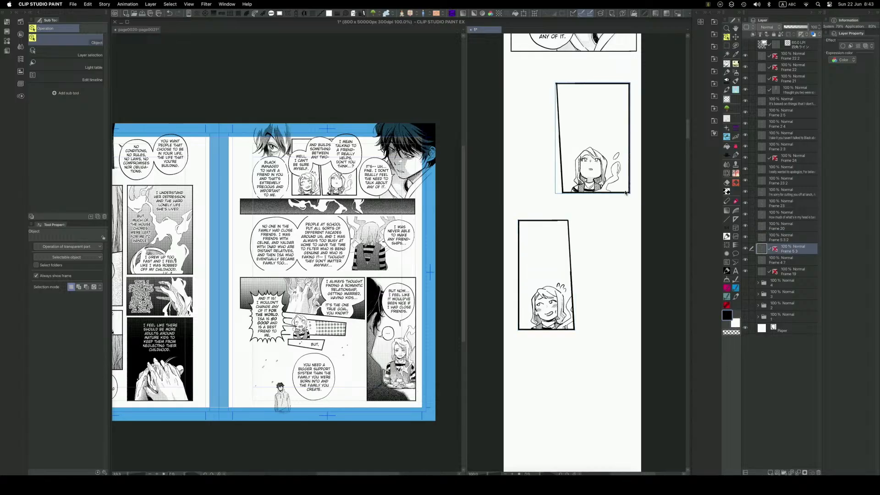
Select the lower face panel's layer and redraw its slanted right border with the Webtoon straight-line tool.
left_click(571, 260)
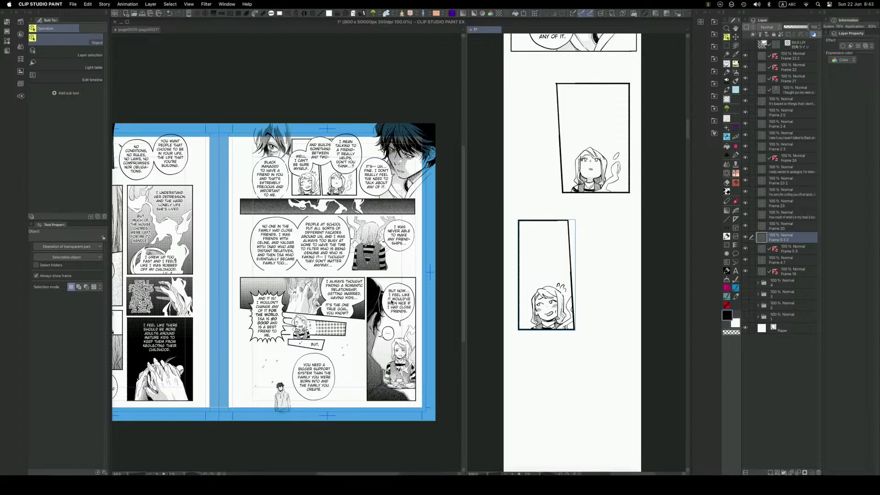
left_click(391, 303)
key("space")
left_click_drag(420, 293, 444, 285)
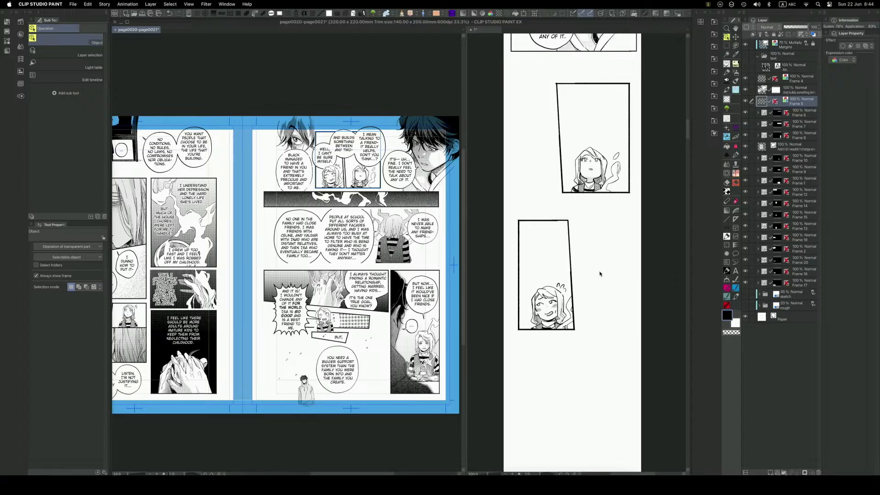
key("q")
key("q")
key("q")
left_click(517, 316)
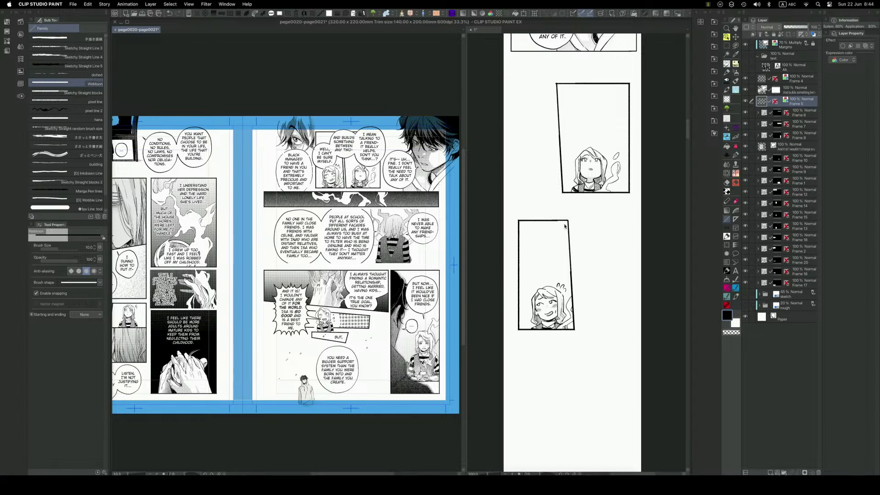
left_click(567, 221)
left_click_drag(567, 221, 572, 301)
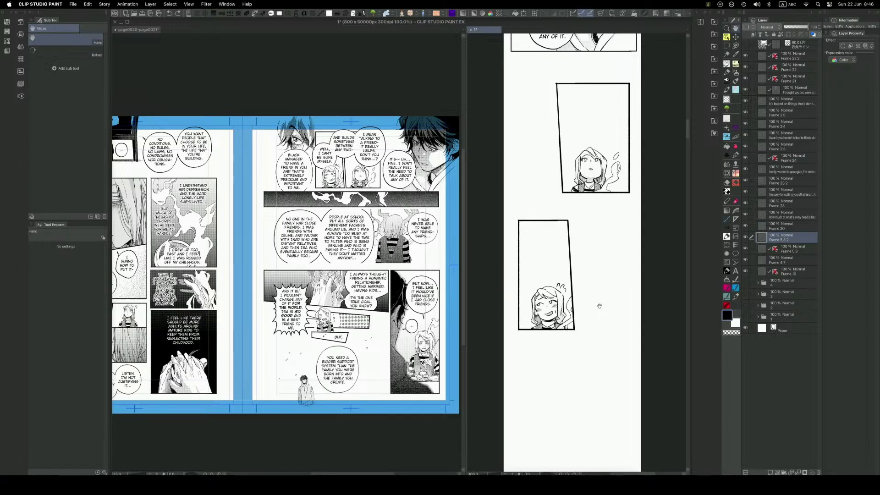
Redraw the border lines around the dark-haired close-up panel more heavily with the Webtoon straight-line tool.
left_click_drag(599, 306, 590, 453)
key("q")
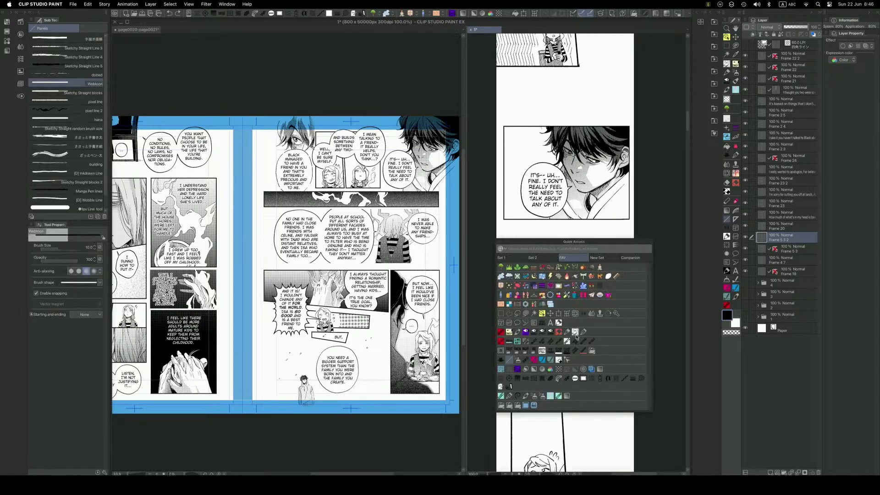
left_click(510, 361)
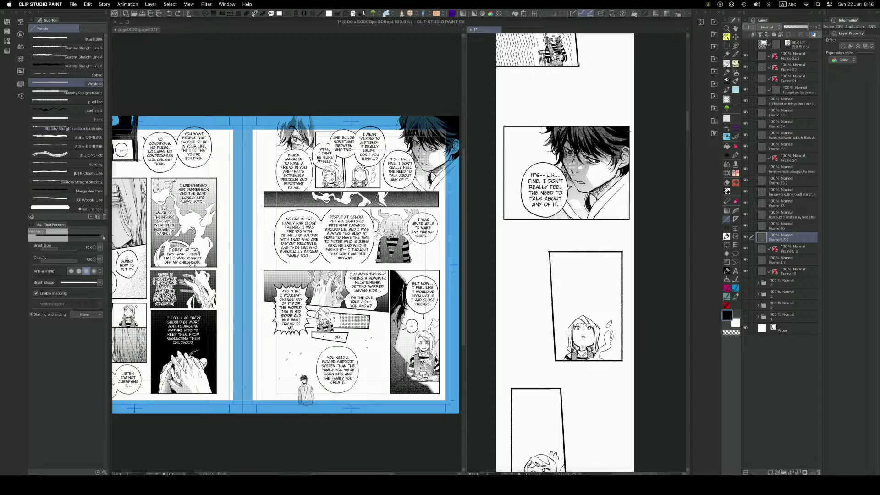
left_click_drag(629, 126, 629, 222)
key("super+z")
left_click_drag(629, 126, 504, 220)
key("super+z")
left_click_drag(629, 219, 504, 223)
left_click_drag(504, 126, 509, 210)
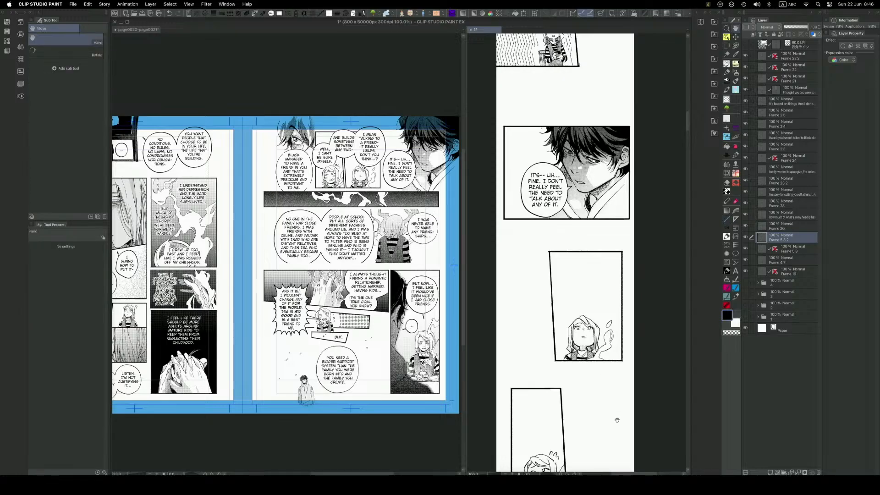
left_click_drag(616, 418, 621, 355)
key("q")
left_click(556, 342)
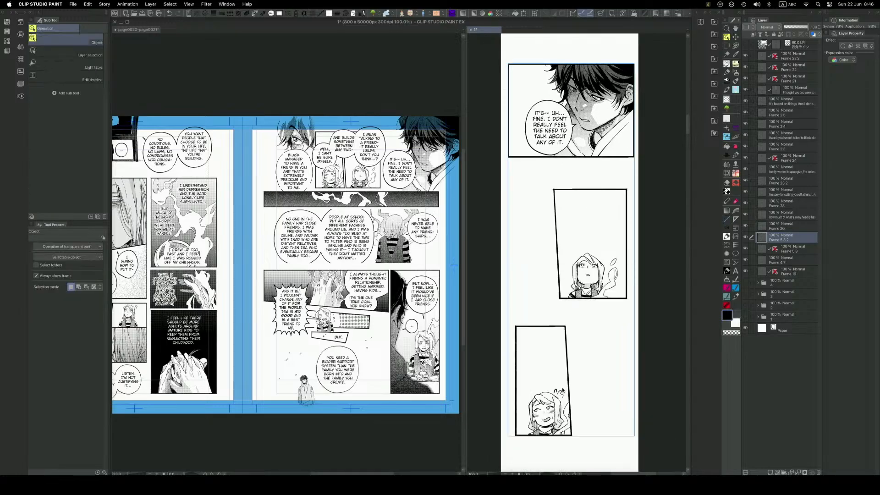
left_click(557, 422)
key("super+z")
Separate the lower face panel from the close-up's new border by cutting and pasting it onto a new layer with a rectangular selection.
key("q")
left_click(485, 378)
key("q")
left_click(409, 360)
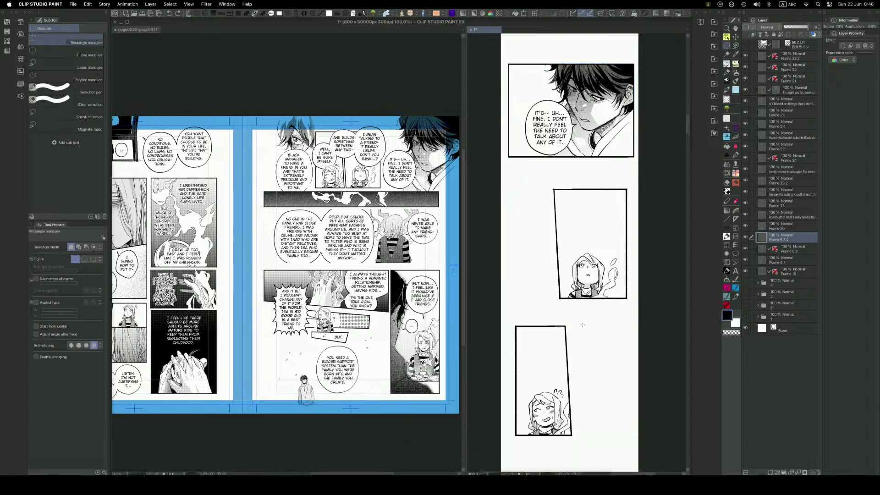
left_click_drag(585, 321, 498, 453)
left_click(541, 459)
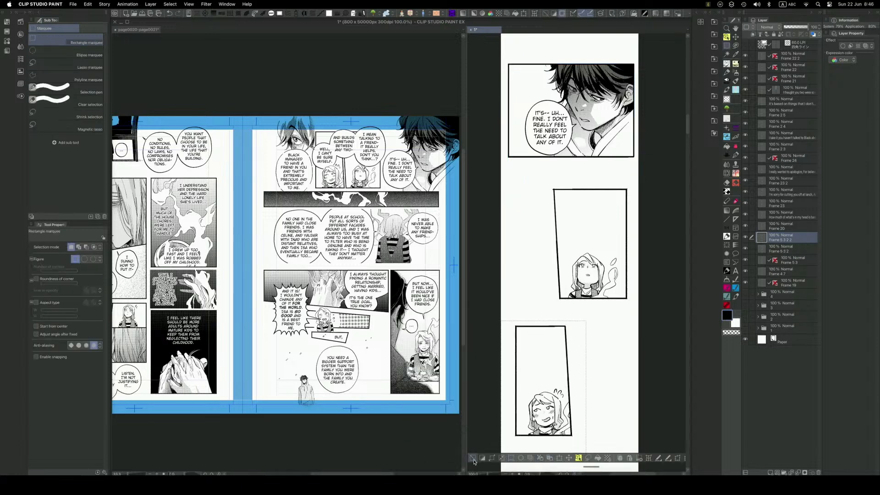
left_click_drag(596, 273, 603, 189)
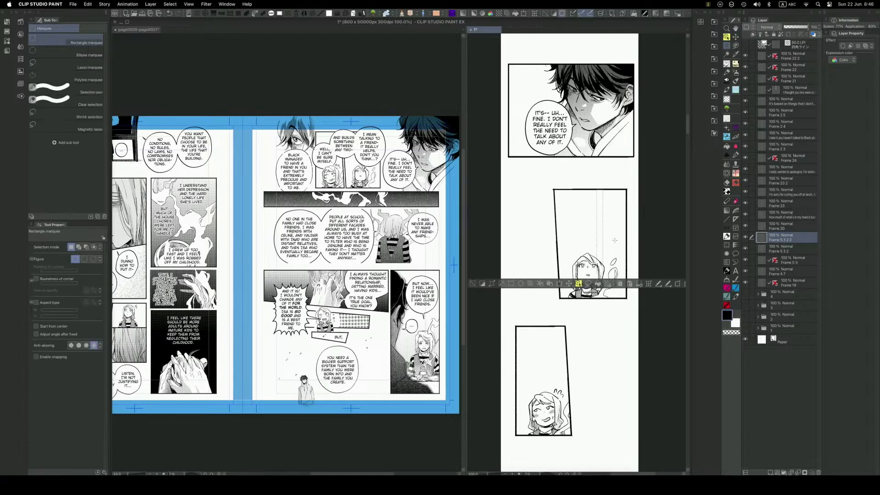
key("space")
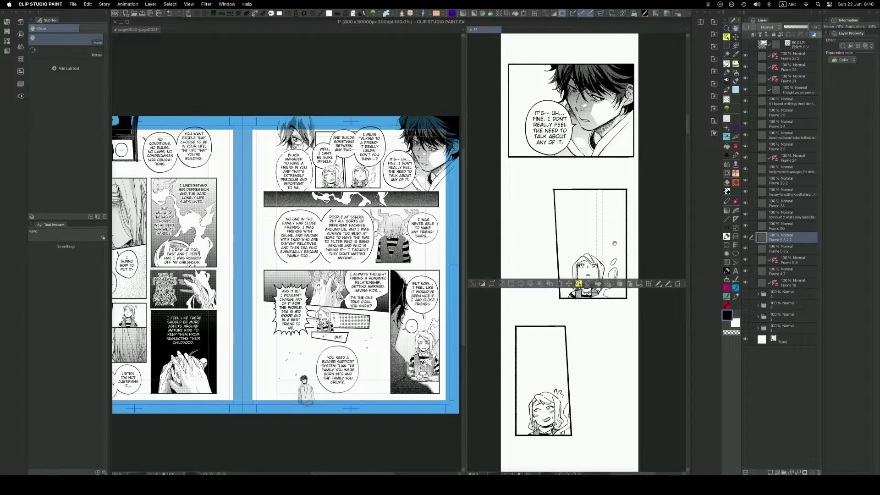
key("super+d")
On the page spread, move the "WELL, I CAN'T BE SURE MYSELF." balloon down, away from the two neighbouring joined balloons.
key("space")
left_click_drag(616, 372, 623, 243)
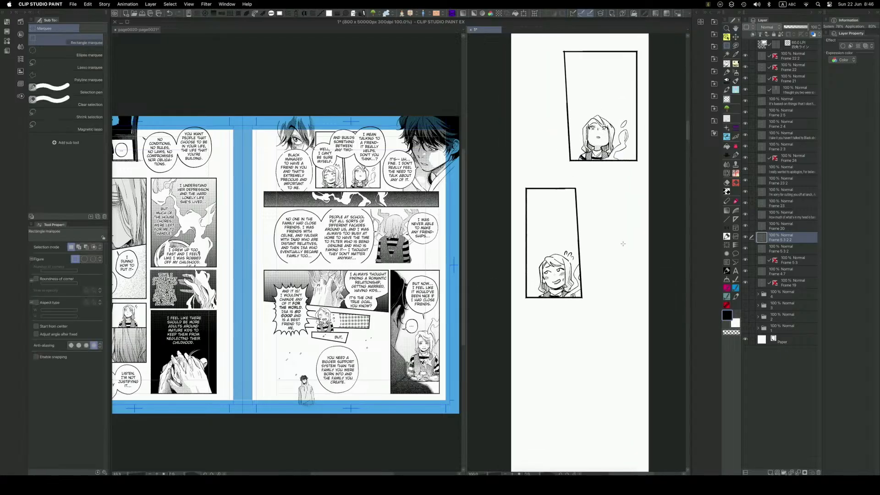
key("space")
left_click_drag(607, 251, 592, 300)
key("space")
left_click_drag(570, 181, 567, 228)
key("o")
left_click(384, 156)
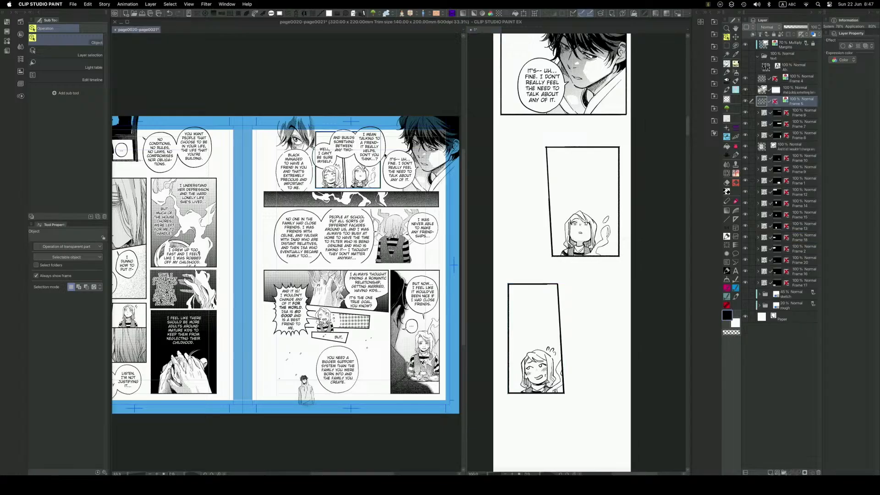
left_click(378, 155)
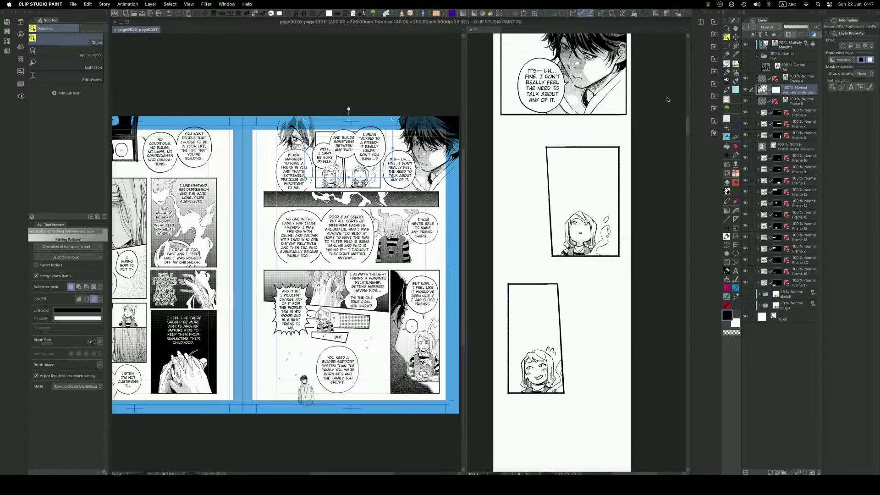
left_click_drag(334, 162, 338, 197)
left_click_drag(340, 186, 337, 184)
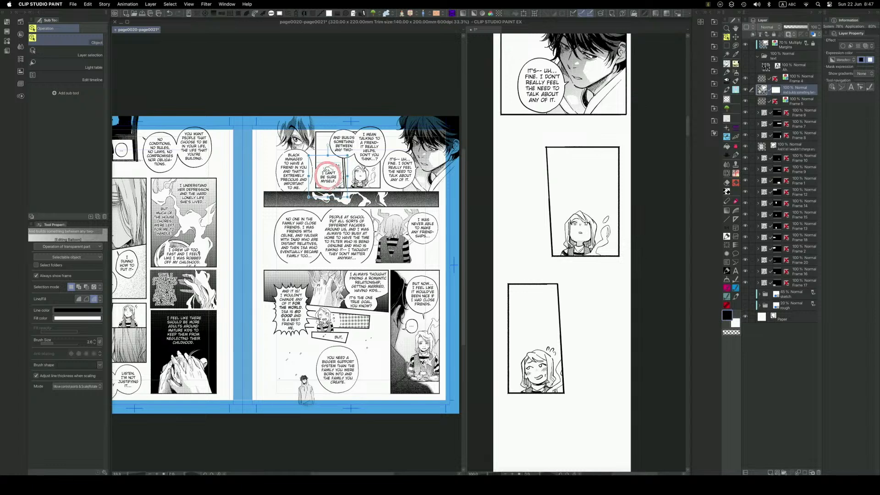
Delete the layer mask from the layer holding the small face panels' speech balloons on the page spread.
left_click(370, 146)
left_click(792, 90)
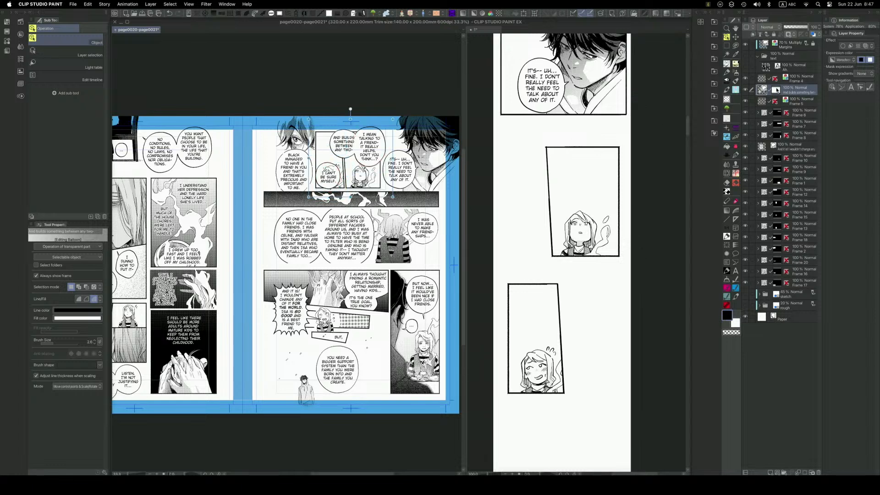
left_click_drag(776, 92, 816, 464)
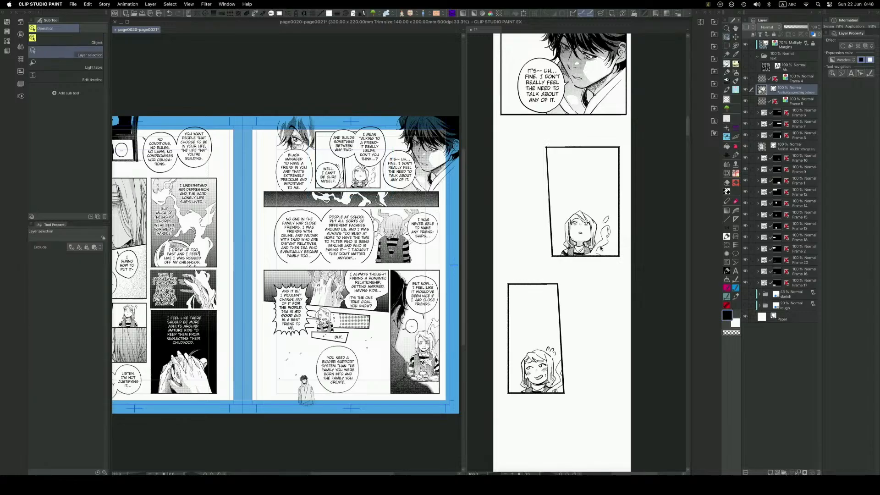
Set the expression color of the page spread's small-panel balloon layer to Color and rasterize the layer.
left_click(594, 252)
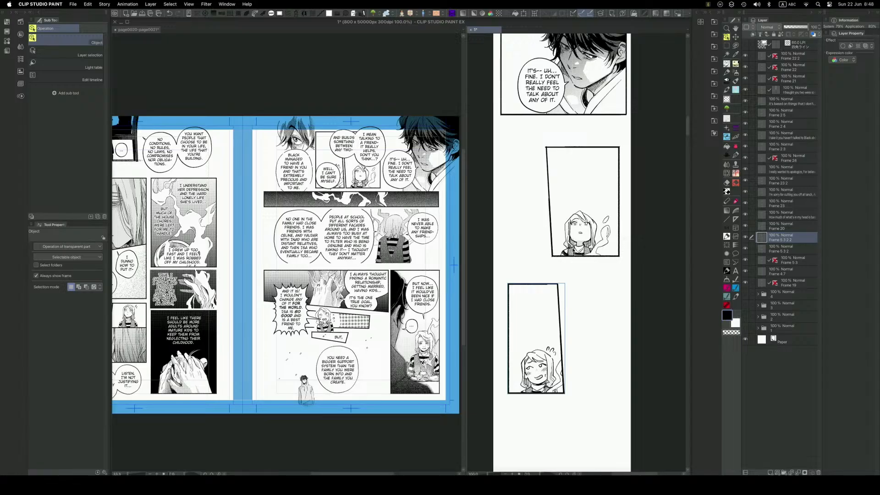
left_click(613, 250)
key("space")
left_click_drag(559, 280, 565, 278)
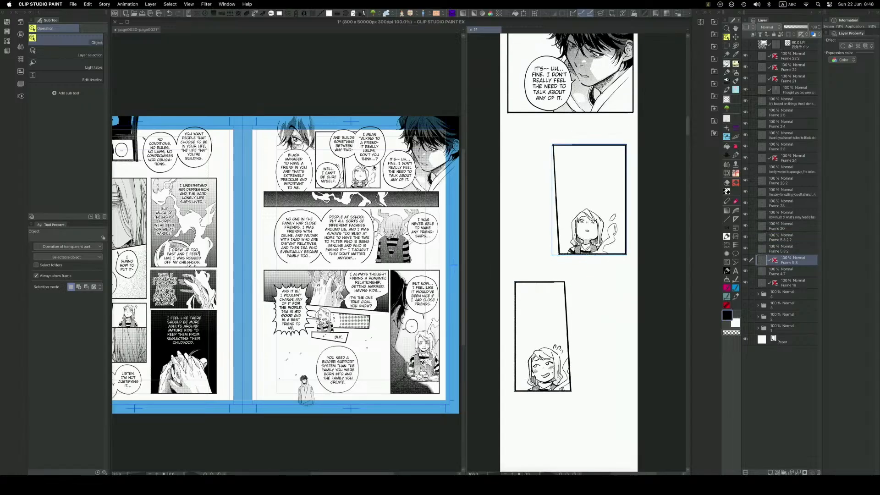
left_click(369, 148)
left_click(852, 60)
left_click(845, 71)
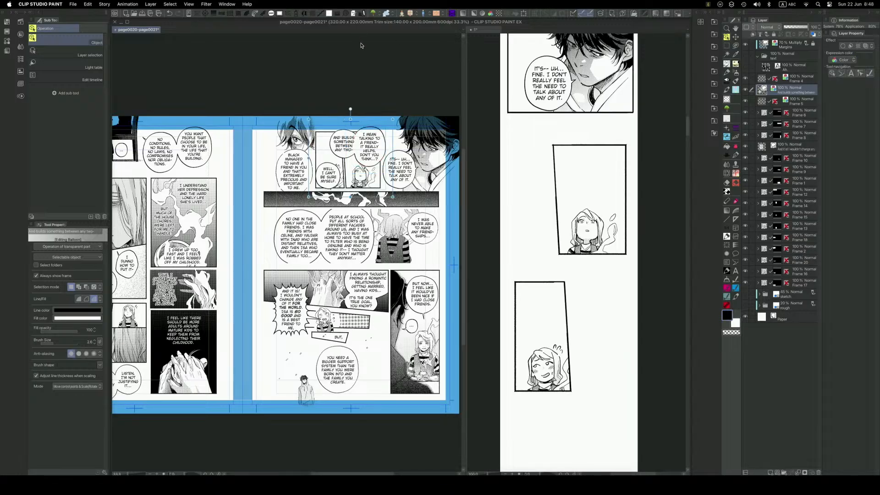
right_click(799, 92)
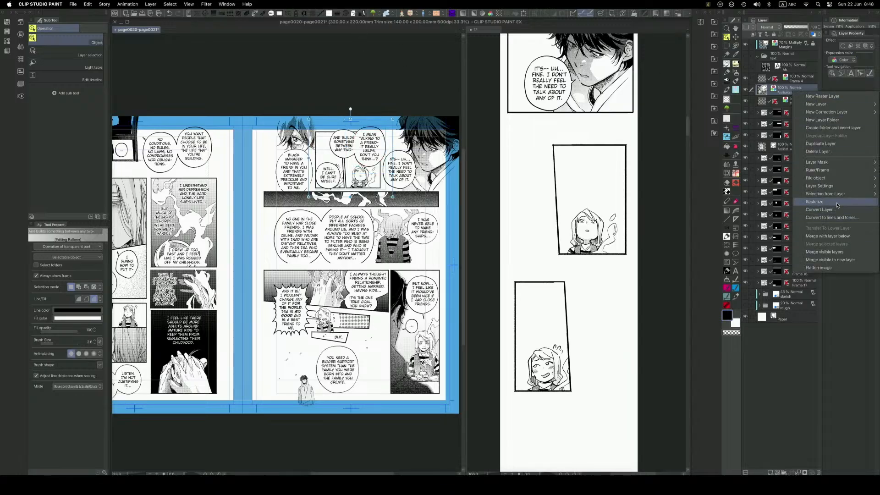
left_click(815, 202)
left_click(545, 227)
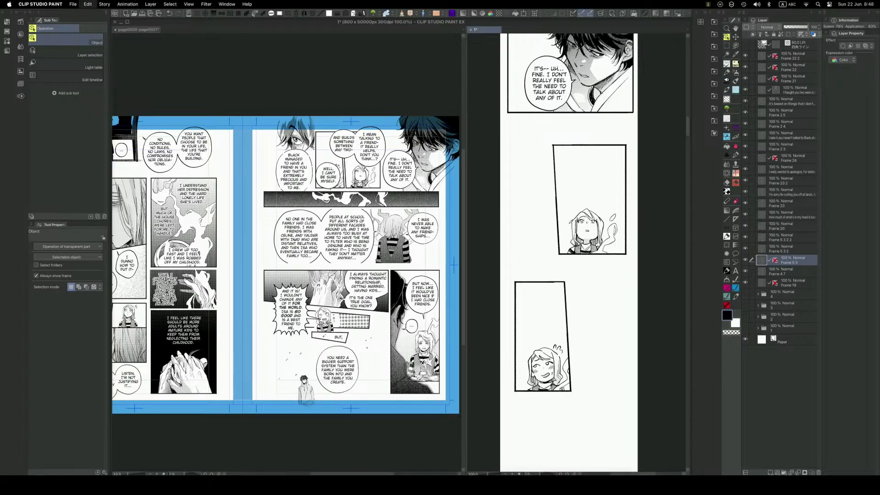
key("ctrl+v")
key("ctrl+t")
left_click_drag(609, 185, 599, 184)
key("Escape")
key("super+z")
key("super+z")
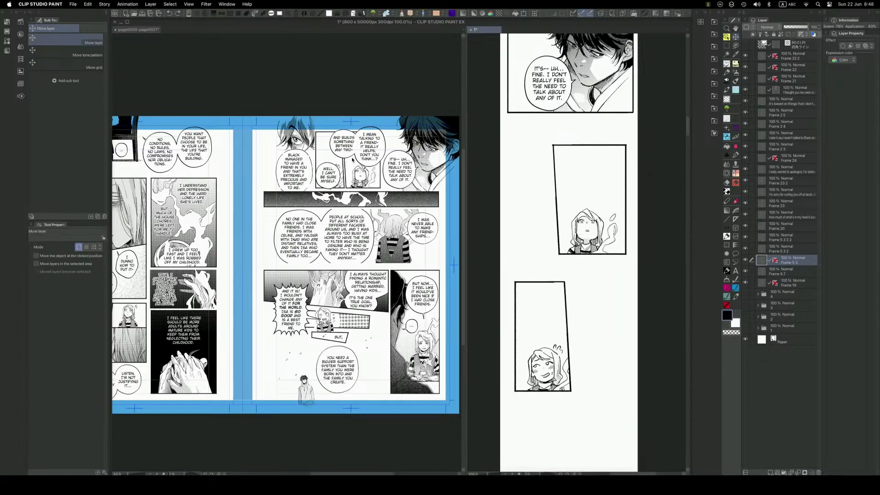
Lasso the joined "AND BUILDS SOMETHING" and "I MEAN TALKING" balloons on the page spread and paste a copy into the webtoon.
key("m")
left_click(391, 132)
mouse_move(391, 131)
left_mouse_down()
mouse_move(387, 176)
mouse_move(339, 160)
mouse_move(395, 133)
left_mouse_up()
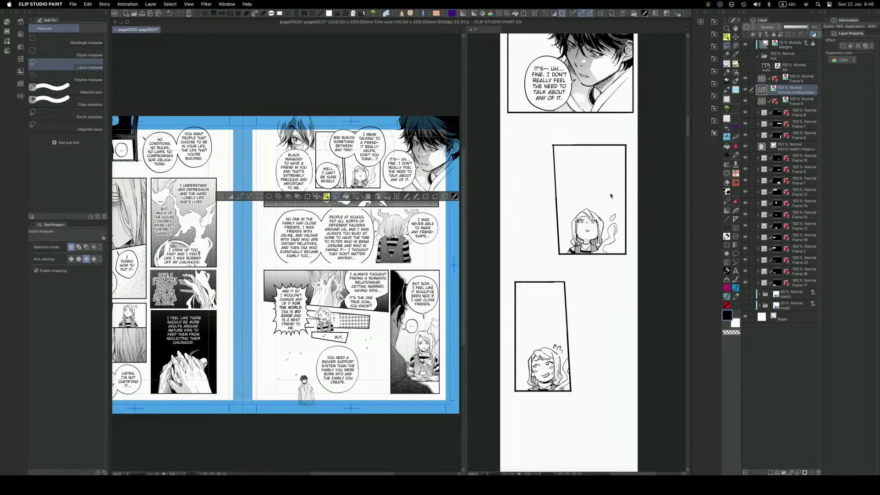
left_click(597, 205)
key("super+v")
Scale down the pasted pair of balloons and place it over the empty upper part of the upper face panel.
key("k")
left_click_drag(620, 262, 604, 196)
key("super+t")
left_click_drag(650, 120, 620, 134)
left_click_drag(608, 193, 620, 197)
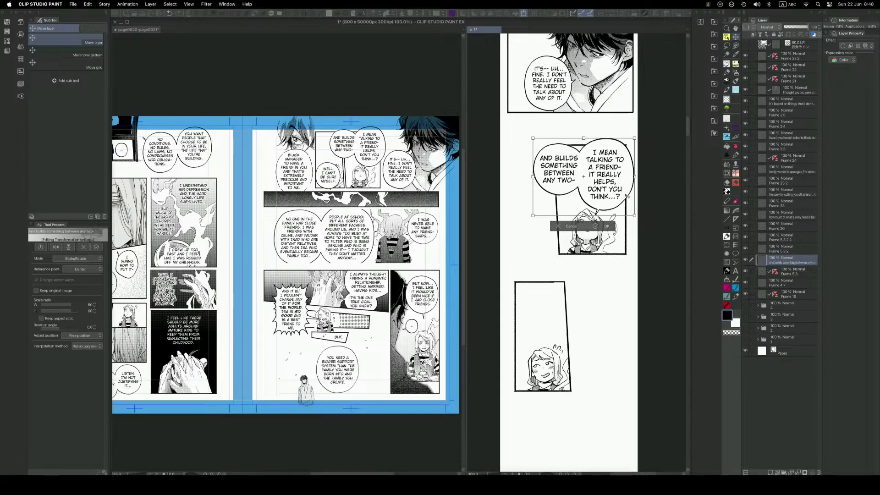
key("Return")
Nudge the lower face panel slightly up and to the right with the Object tool.
key("o")
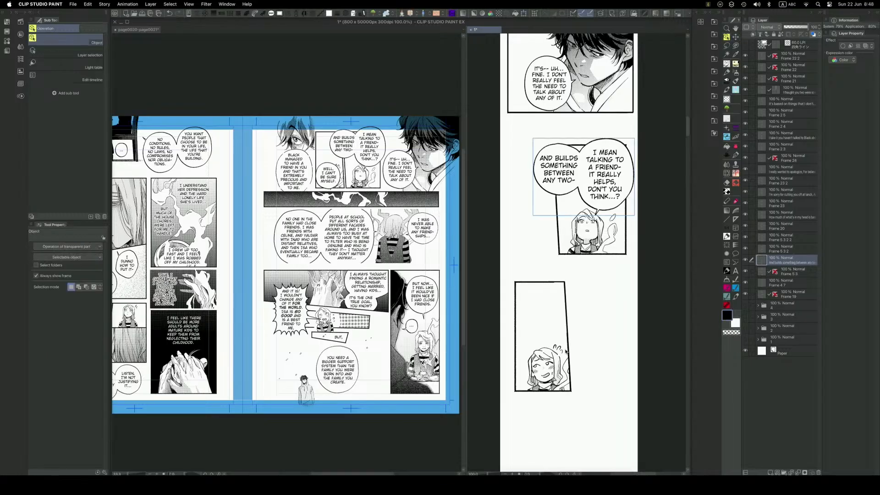
left_click(554, 375)
left_click_drag(554, 374, 561, 369)
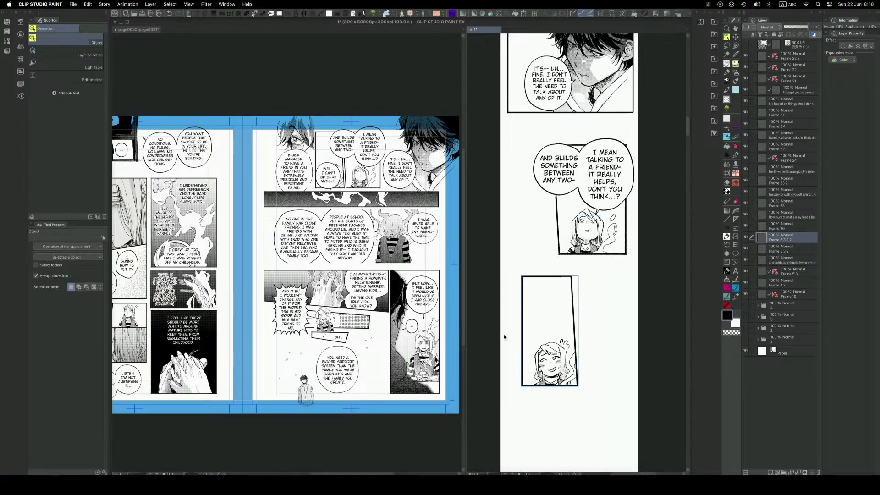
Lasso the "WELL, I CAN'T BE SURE MYSELF." balloon on the page spread's balloon layer and paste a copy into the webtoon.
key("d")
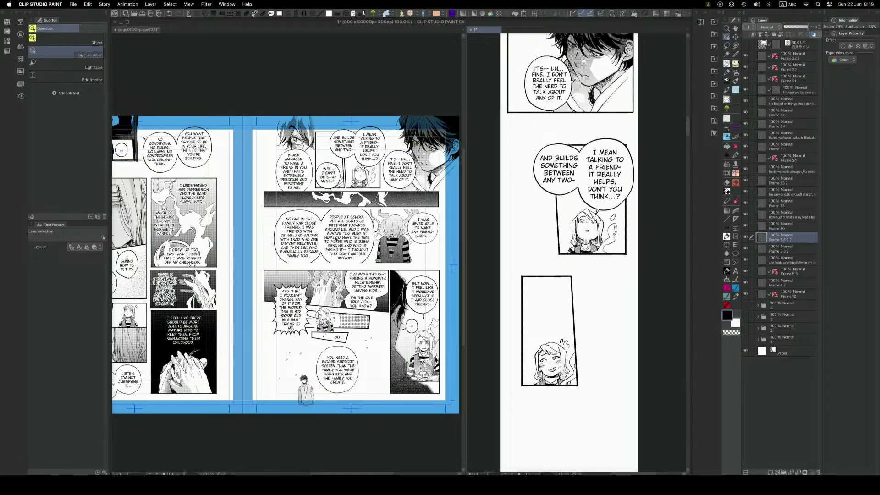
left_click(334, 183)
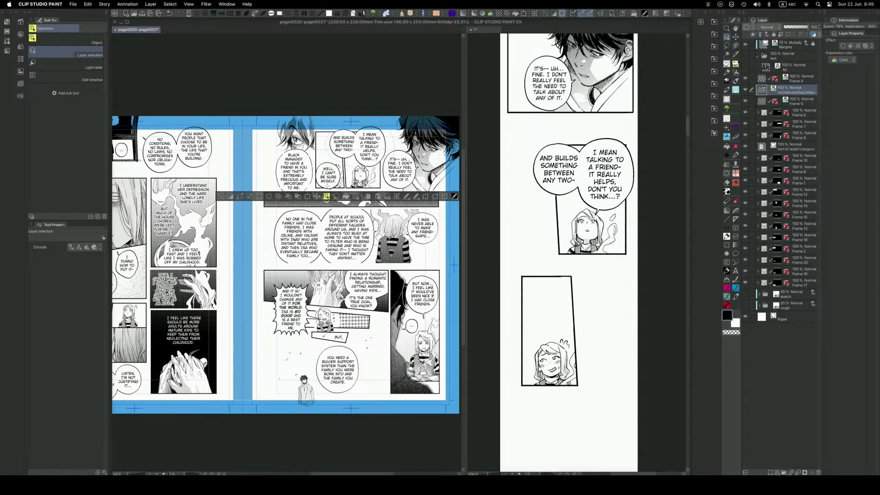
key("m")
key("super+d")
key("m")
mouse_move(344, 163)
left_mouse_down()
mouse_move(346, 172)
mouse_move(316, 171)
mouse_move(341, 162)
left_mouse_up()
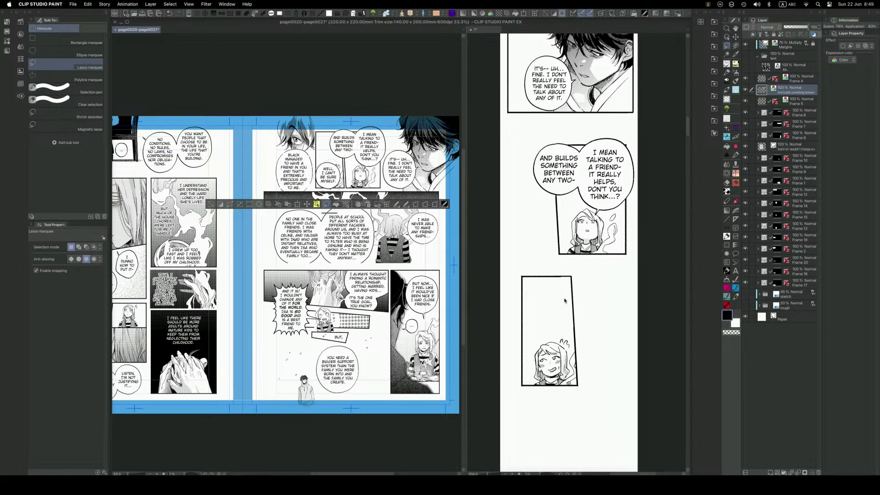
left_click(564, 300)
key("super+v")
Scale down the pasted "WELL, I CAN'T BE SURE MYSELF." balloon and place it above the face in the lower face panel.
key("k")
left_click_drag(592, 294, 570, 319)
key("super+t")
left_click_drag(593, 236, 568, 310)
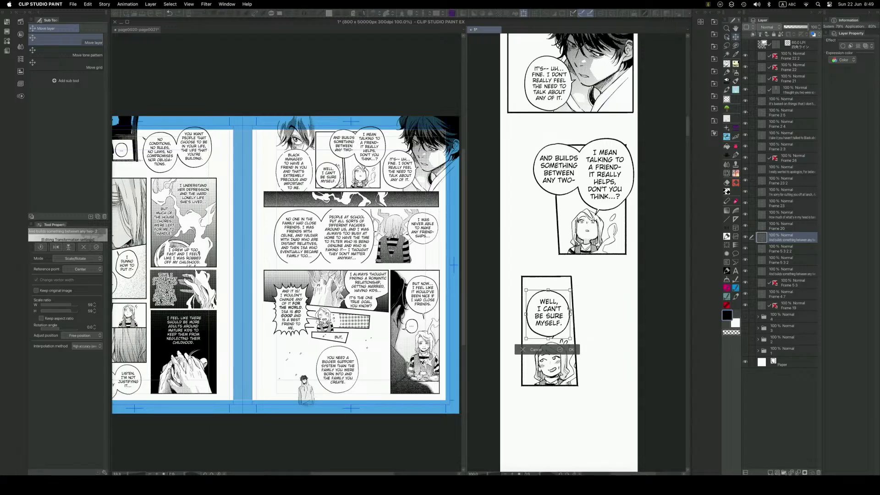
key("Return")
Move the lower face panel and its balloon up, closer to the upper face panel, with the Object tool.
key("o")
left_click_drag(559, 378, 560, 360)
left_click_drag(550, 313, 550, 289)
Shift the upper face panel to the right and move its two joined balloons slightly up and to the right.
scroll(548, 282, "down", 2)
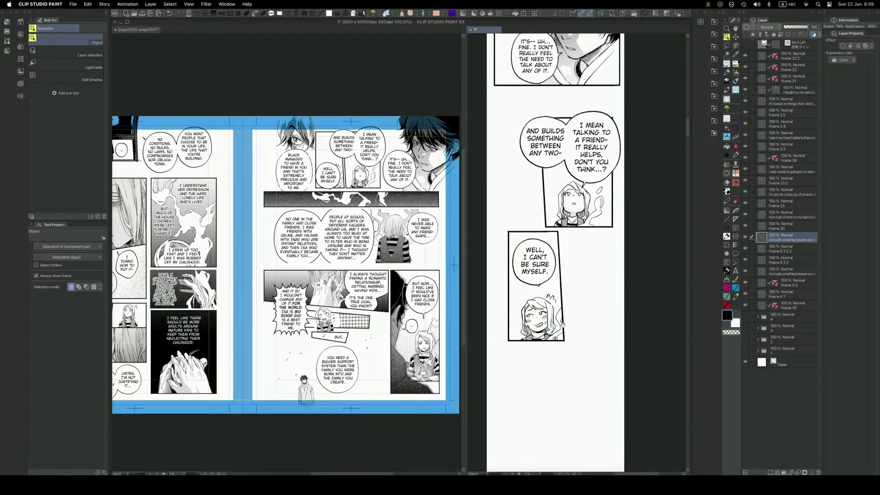
scroll(562, 324, "up", 1)
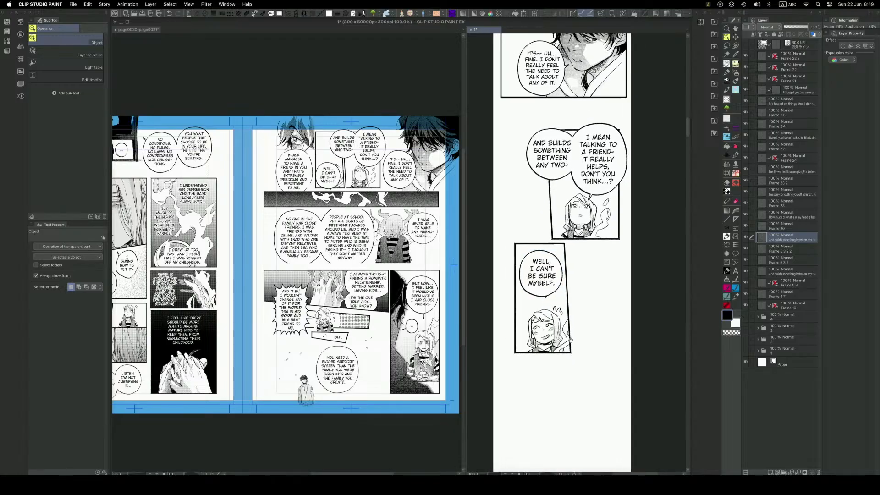
left_click(618, 238)
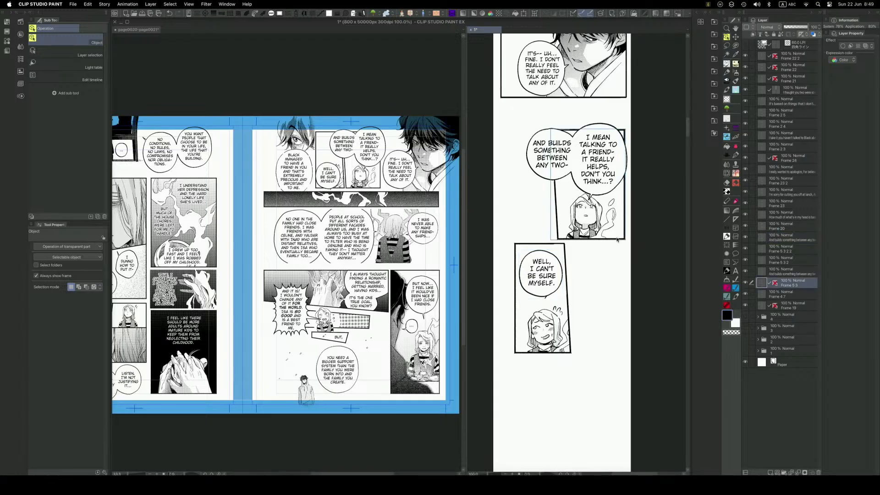
left_click(616, 184)
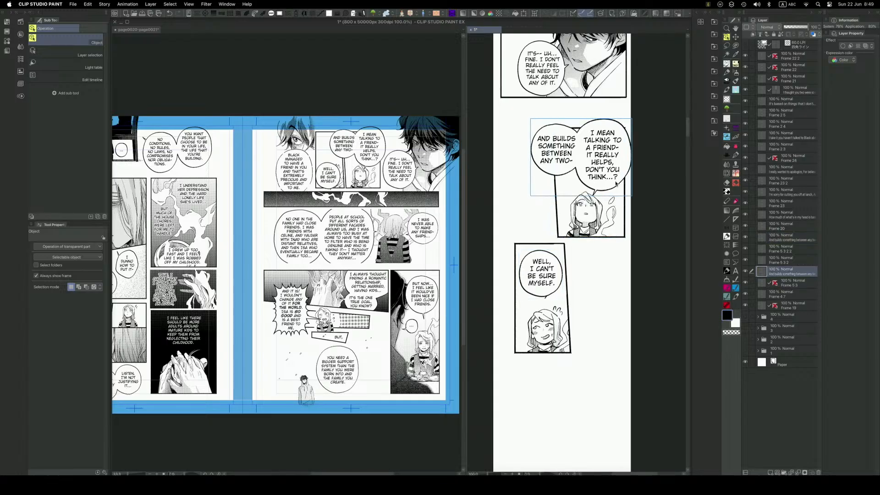
Move the lower face panel and its balloon up and left so the panel overlaps the upper panel's height beside it.
left_click_drag(568, 306, 538, 262)
left_click(550, 286)
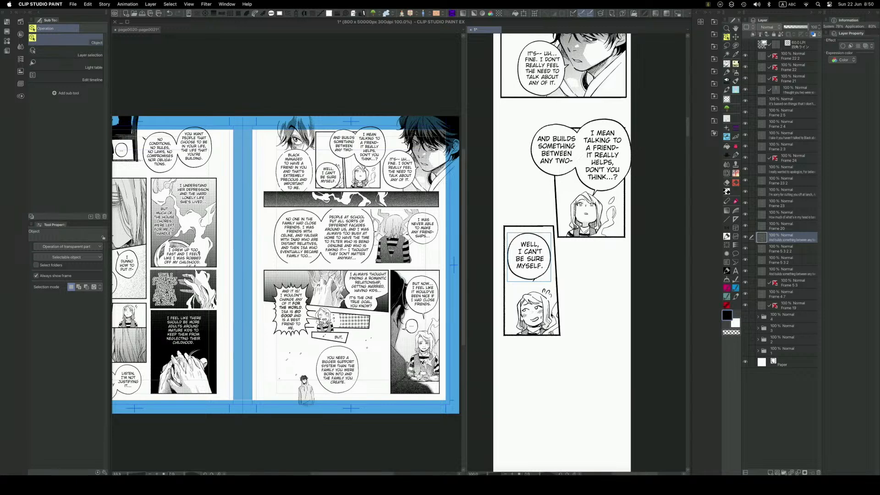
left_click(543, 323)
left_click_drag(543, 323, 543, 319)
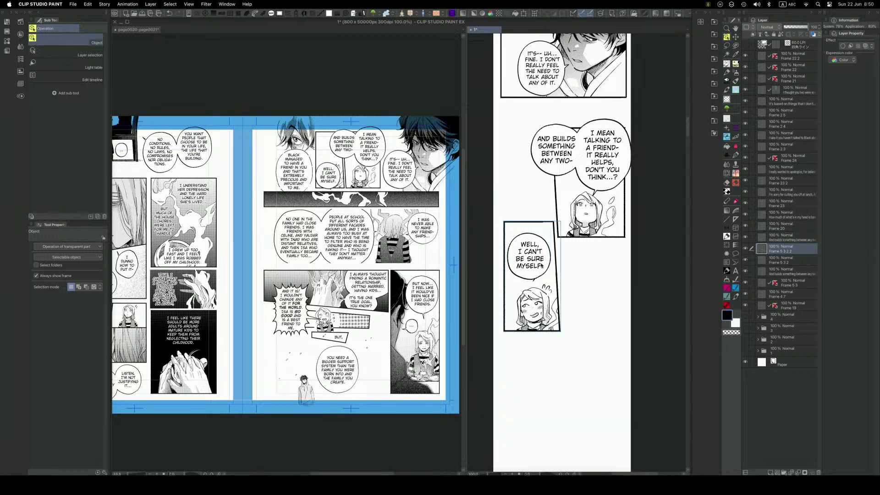
Copy the single-eye close-up with its "BLACK MANAGED" balloon from the Frame 4 layer with a rectangular selection and paste it into the webtoon.
key("space")
left_click_drag(581, 352, 577, 278)
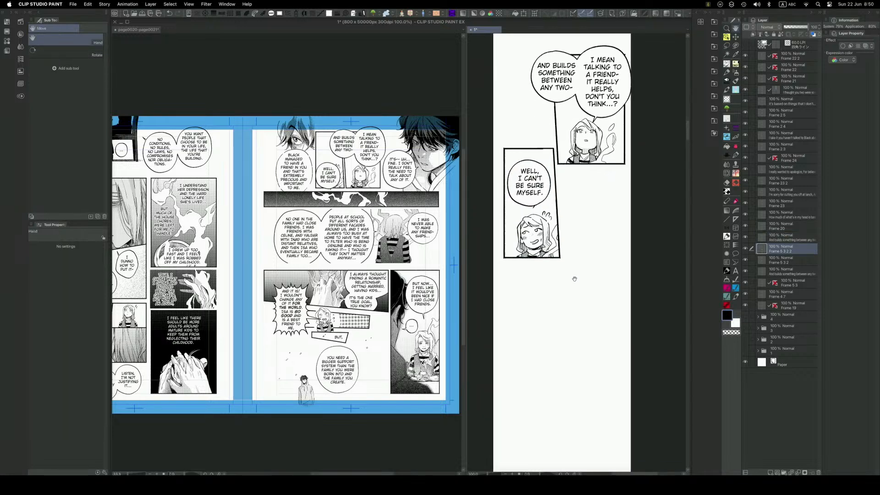
left_click(412, 257)
left_click(340, 182)
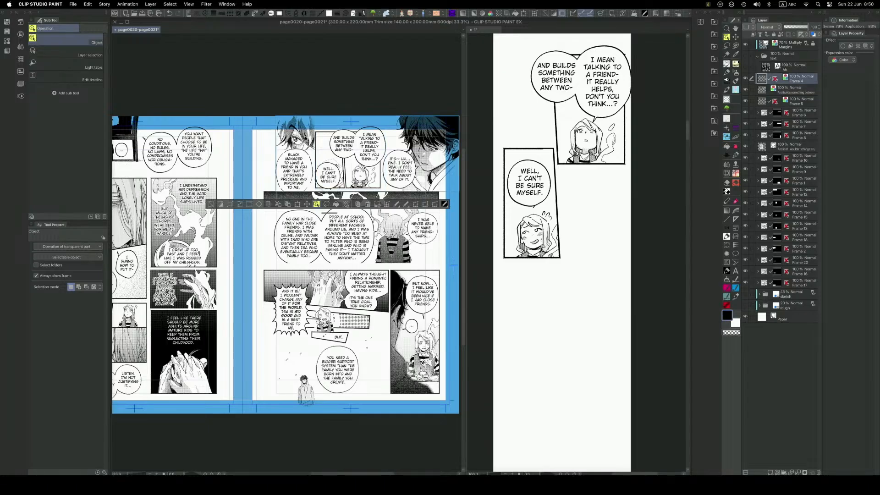
key("m")
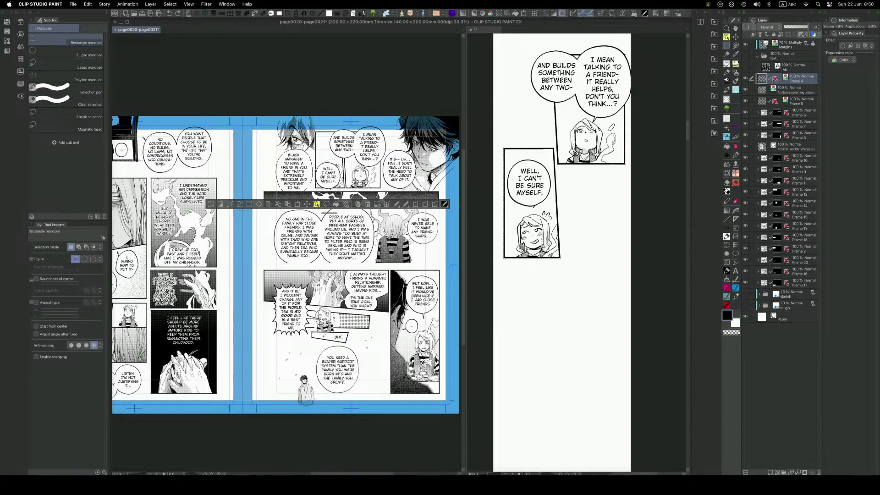
left_click_drag(315, 114, 268, 193)
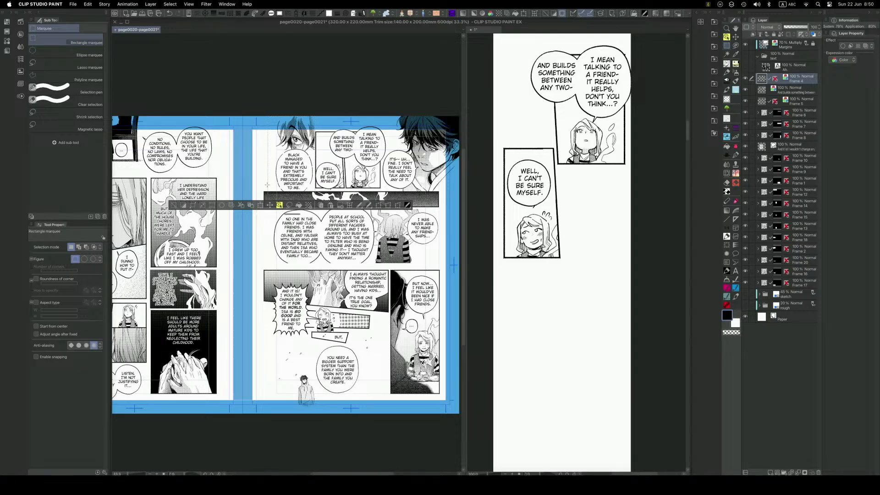
key("k")
left_click_drag(590, 273, 589, 279)
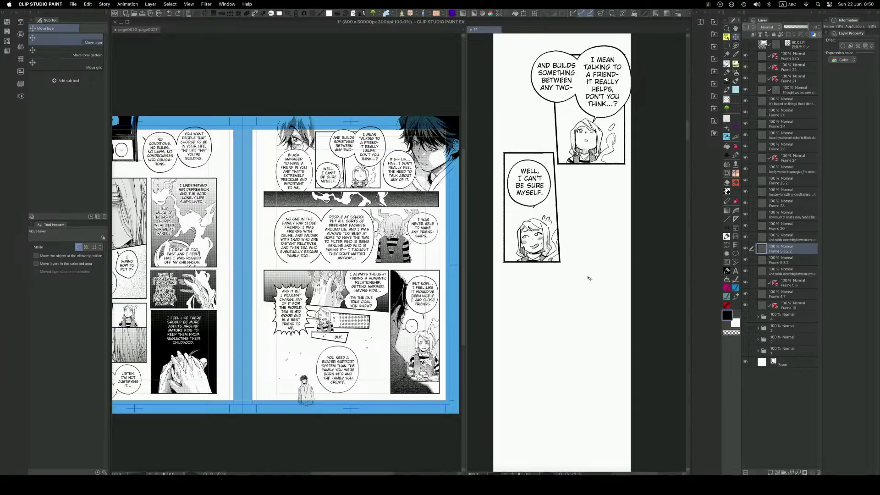
key("super+z")
key("super+v")
Scale down the pasted single-eye close-up and place it with a gap below the lower face panel.
left_click_drag(599, 239, 655, 254)
key("super+t")
left_click_drag(645, 160, 604, 250)
left_click_drag(599, 313, 606, 221)
left_click_drag(568, 285, 566, 277)
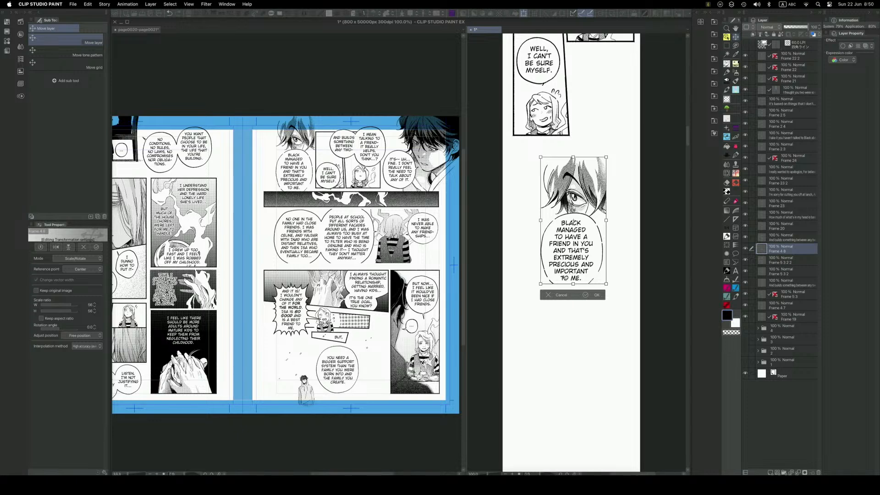
key("Return")
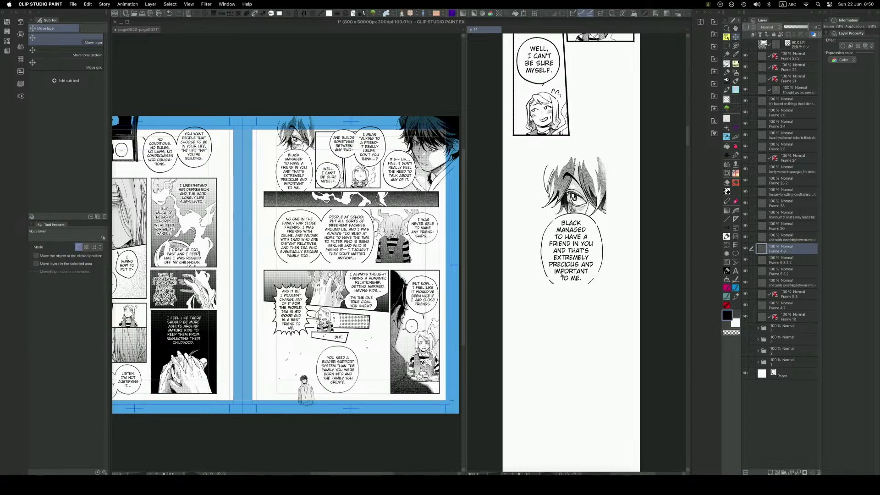
Draw along the broken lower outline of the "BLACK MANAGED" balloon with a reduced-size pen brush to fill its gap.
left_click_drag(580, 304, 575, 245)
key("q")
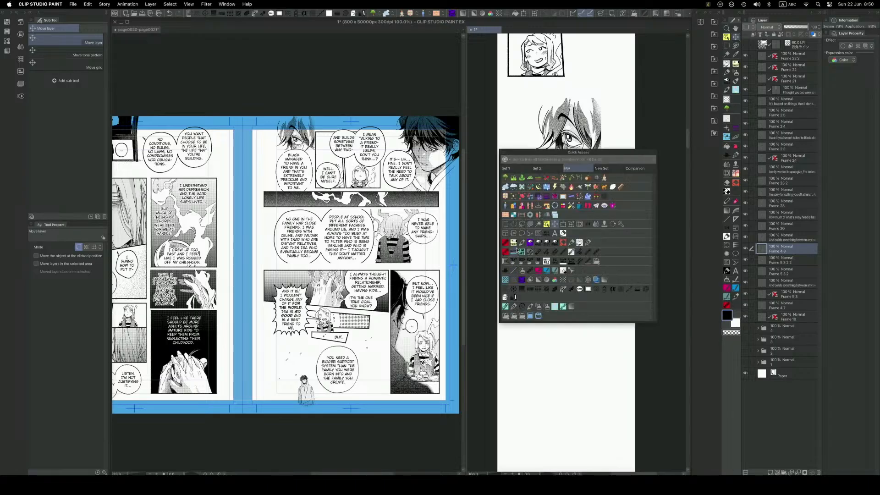
left_click(520, 246)
key("q")
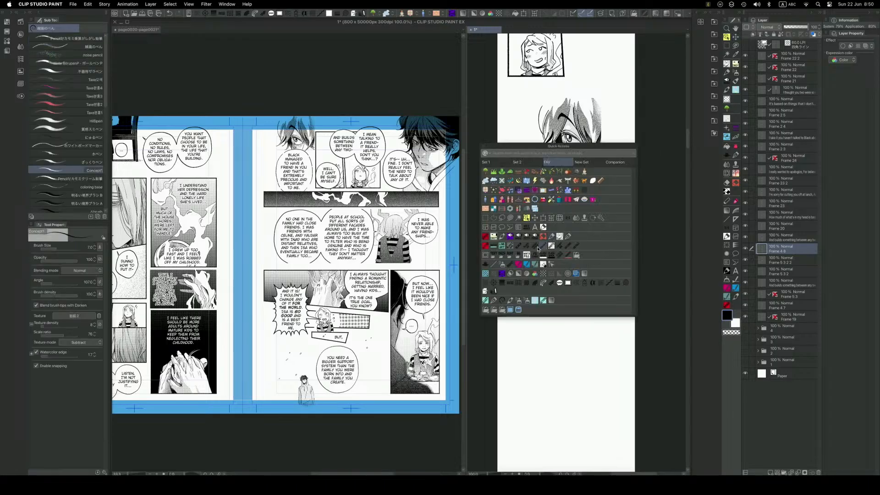
left_click(503, 237)
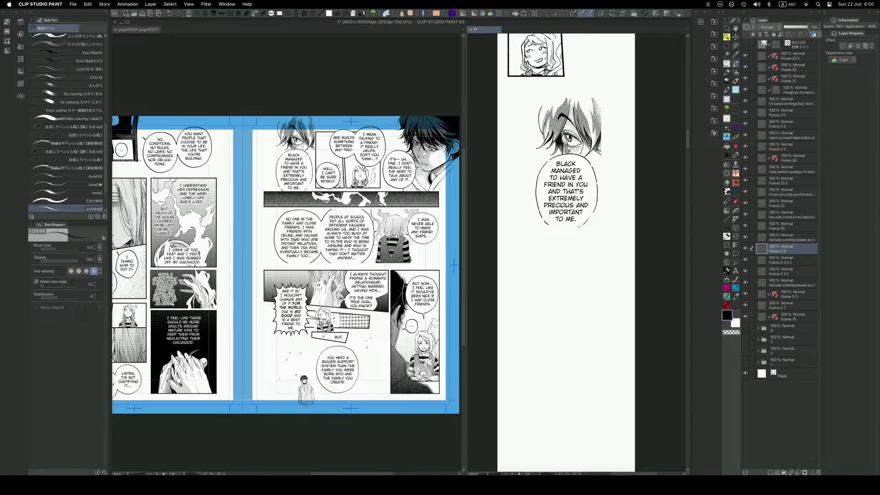
key("q")
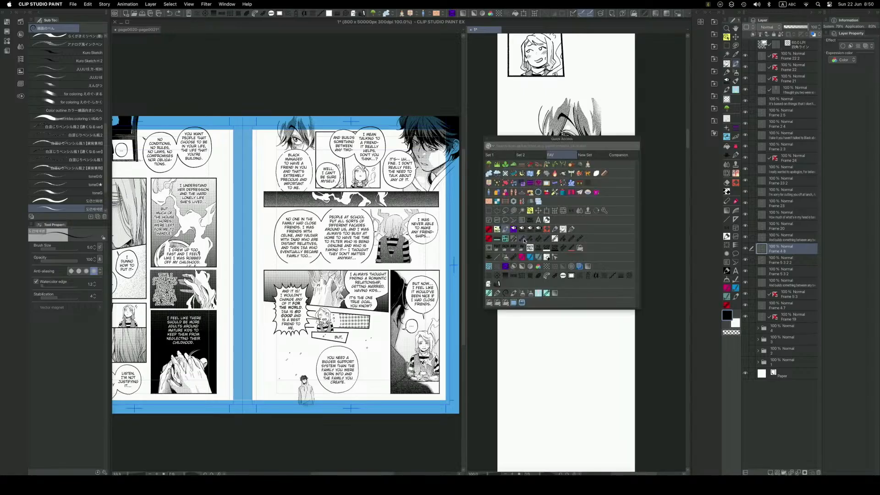
left_click(571, 230)
scroll(578, 225, "up", 5)
key("bracketleft")
mouse_move(590, 213)
left_mouse_down()
mouse_move(556, 224)
mouse_move(532, 218)
left_mouse_up()
scroll(533, 264, "down", 2)
Activate the Object tool on the pasted single-eye close-up and its balloon.
key("q")
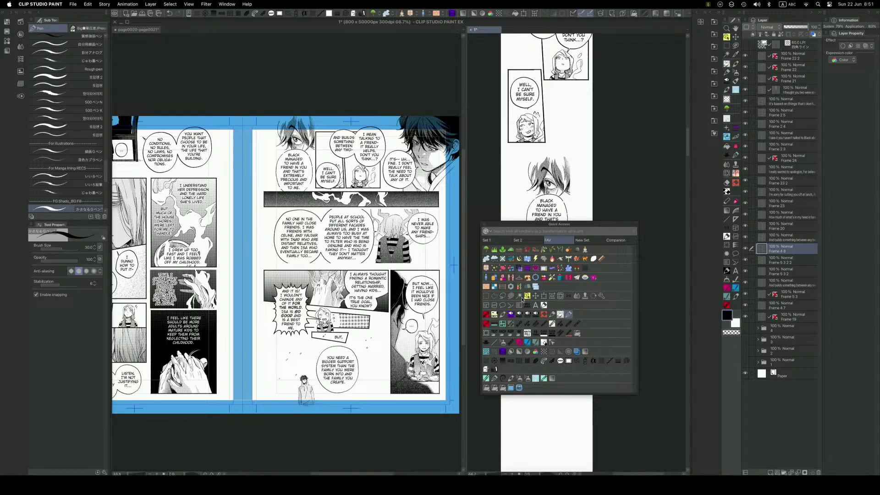
left_click(500, 311)
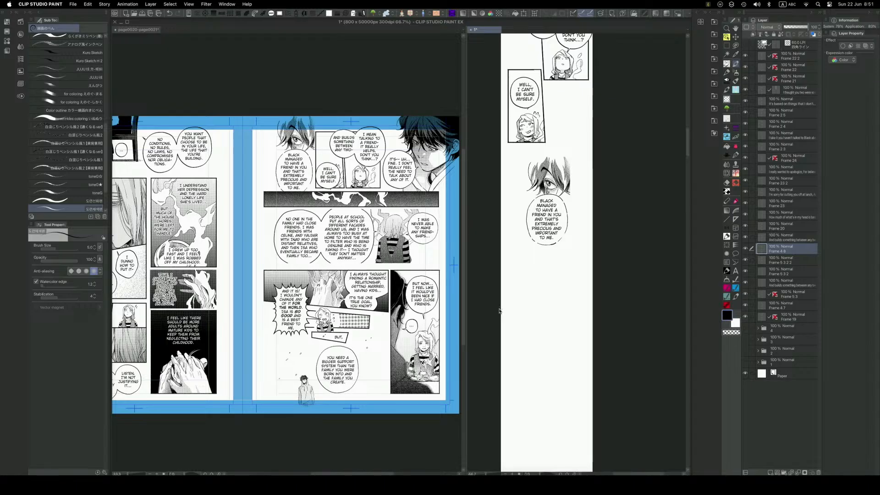
key("o")
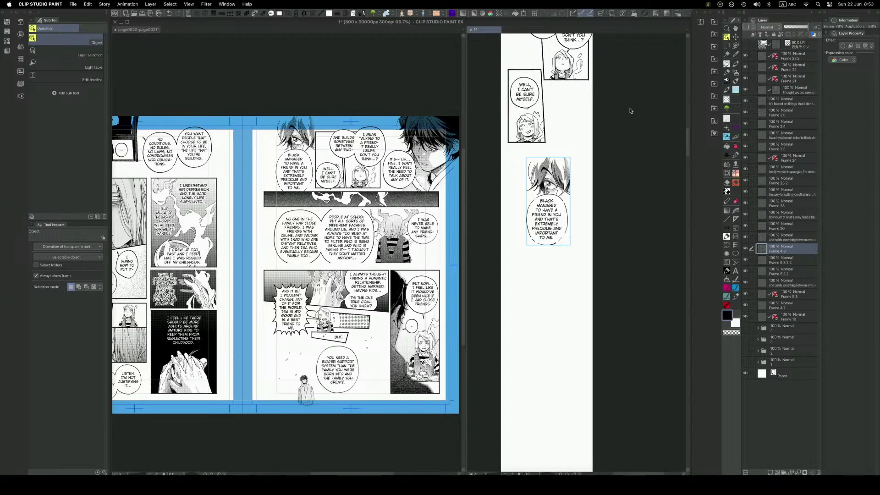
Examine the single-eye close-up and its "BLACK MANAGED" balloon at several magnifications to check the line quality and placement.
scroll(552, 238, "up", 2)
key("F6")
left_click_drag(553, 244, 546, 262)
left_click(546, 241)
left_click(560, 299)
key("space")
key("space")
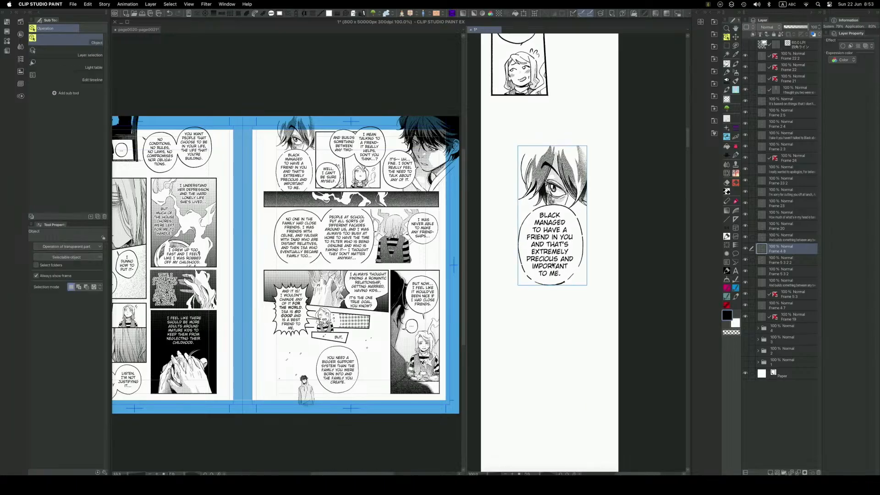
scroll(547, 268, "up", 1)
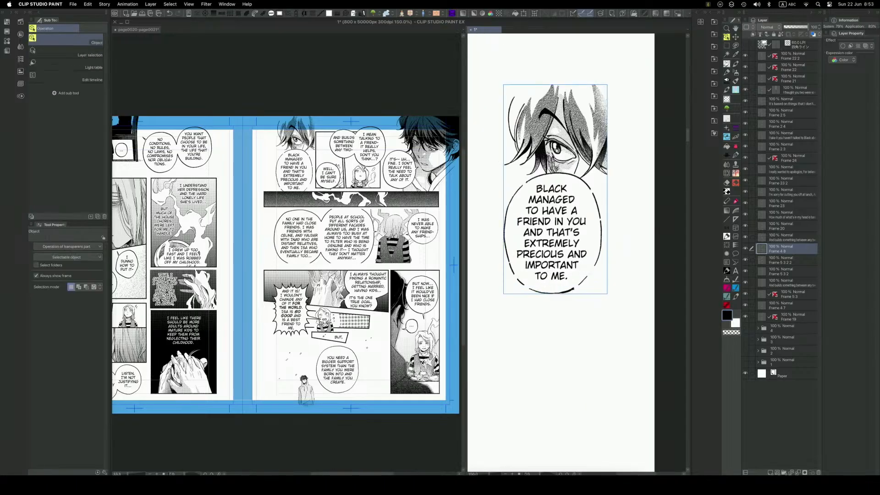
scroll(557, 153, "up", 10)
key("space")
left_click_drag(563, 177, 595, 246)
key("space")
scroll(595, 246, "down", 6)
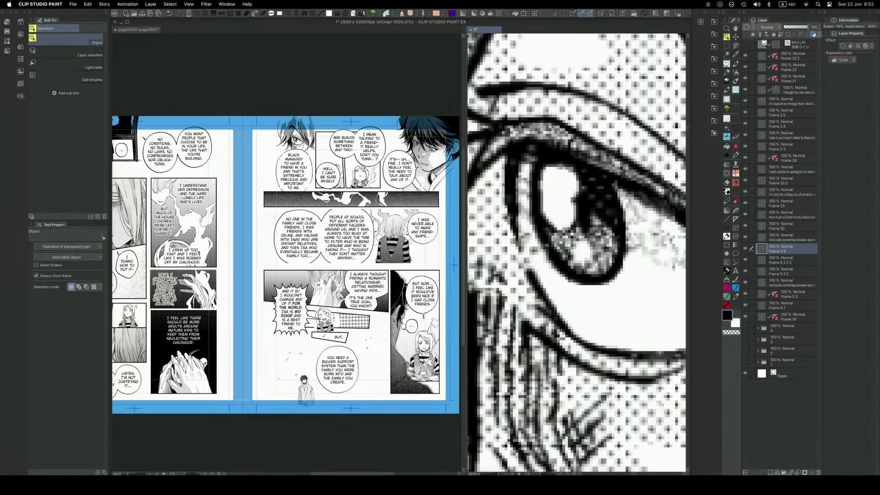
scroll(598, 263, "up", 2)
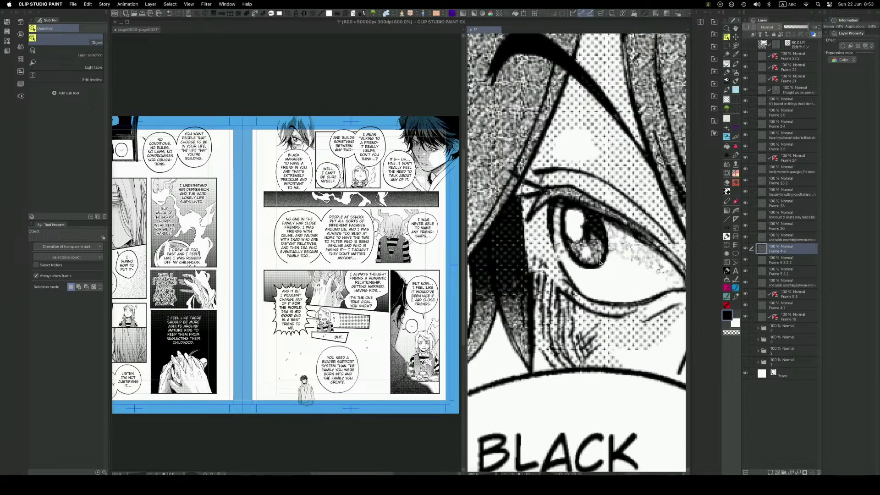
scroll(598, 262, "down", 6)
key("space")
left_click_drag(624, 352, 594, 286)
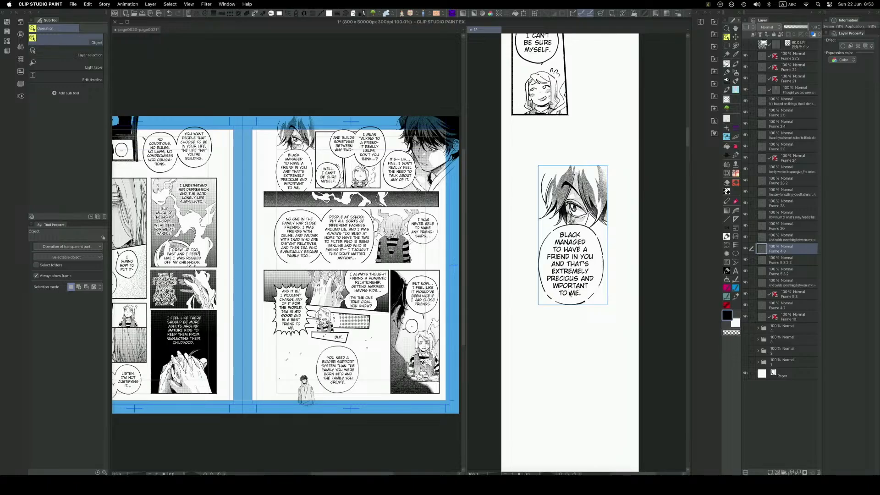
key("space")
left_click_drag(572, 294, 573, 290)
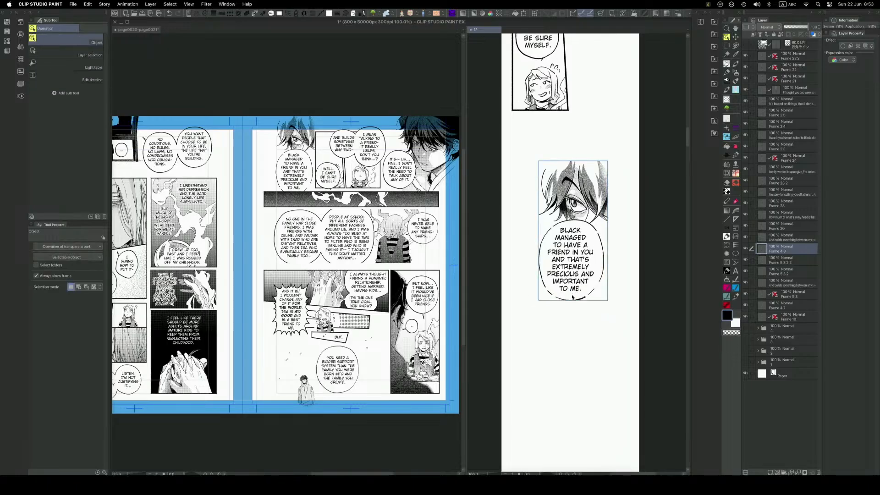
Try to draw a straight horizontal border line just above the single-eye close-up with the Webtoon line brush.
key("F6")
left_click(482, 345)
left_click_drag(610, 158, 532, 158)
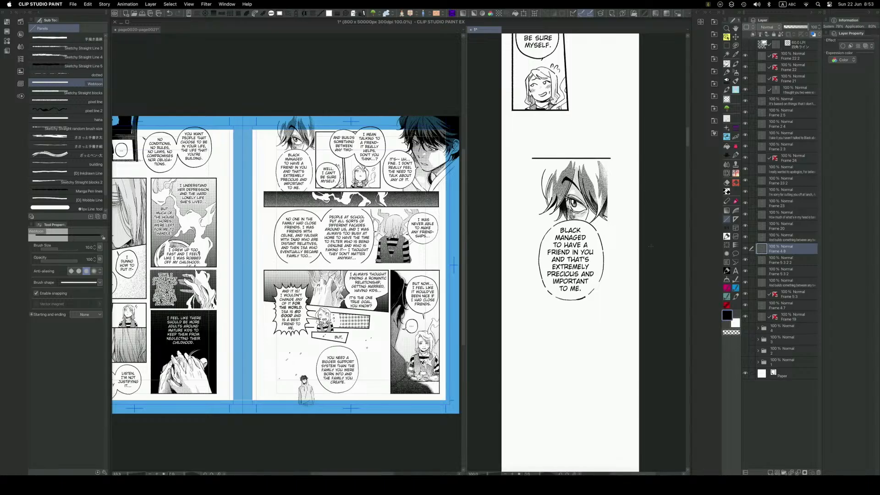
key("super+z")
key("h")
left_click_drag(613, 269, 601, 237)
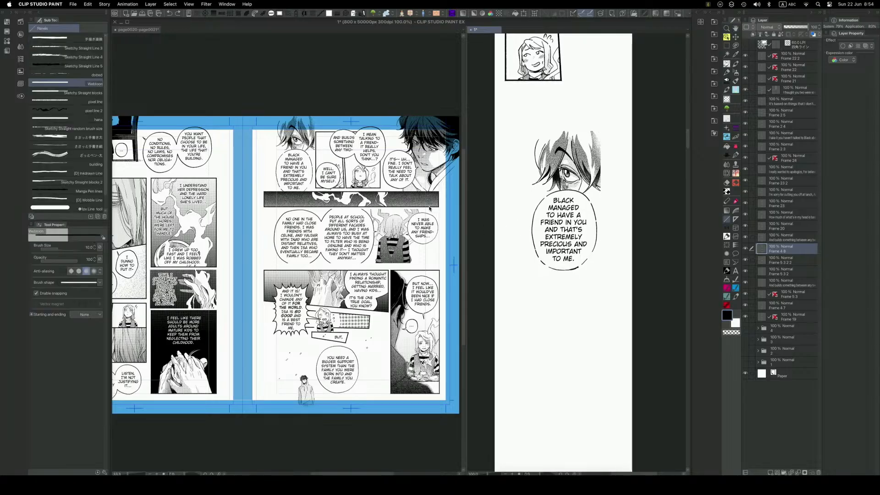
Narrow the frame of the flame strip panel, Frame 6, on the manga page by pulling both side borders inward.
key("o")
left_click(439, 205)
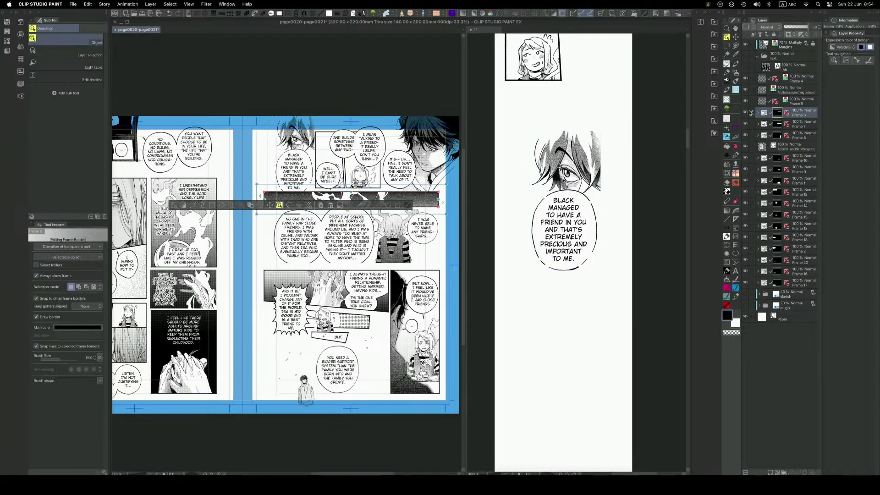
left_click_drag(439, 202, 407, 201)
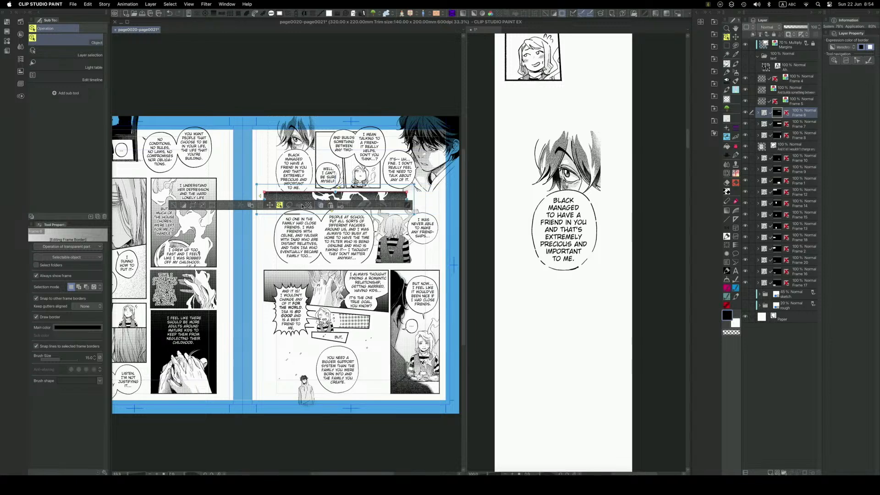
left_click_drag(264, 199, 297, 200)
left_click(174, 206)
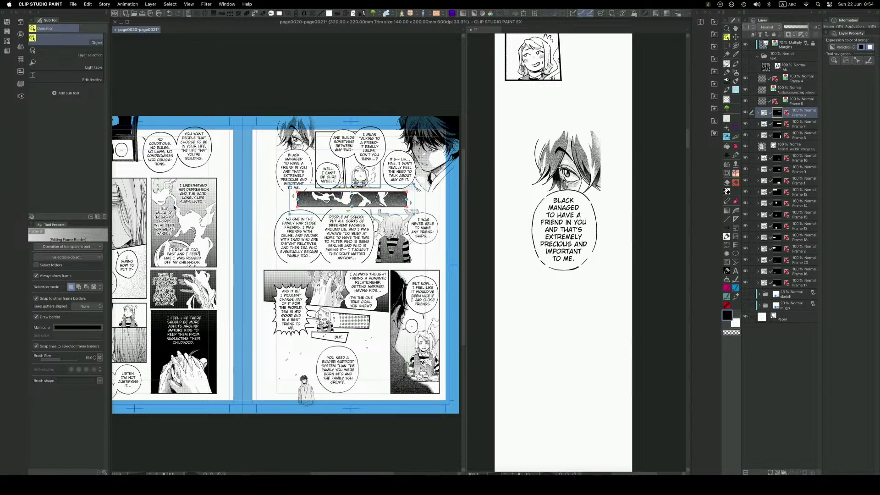
Merge the Frame 6 folder into a single layer.
right_click(804, 116)
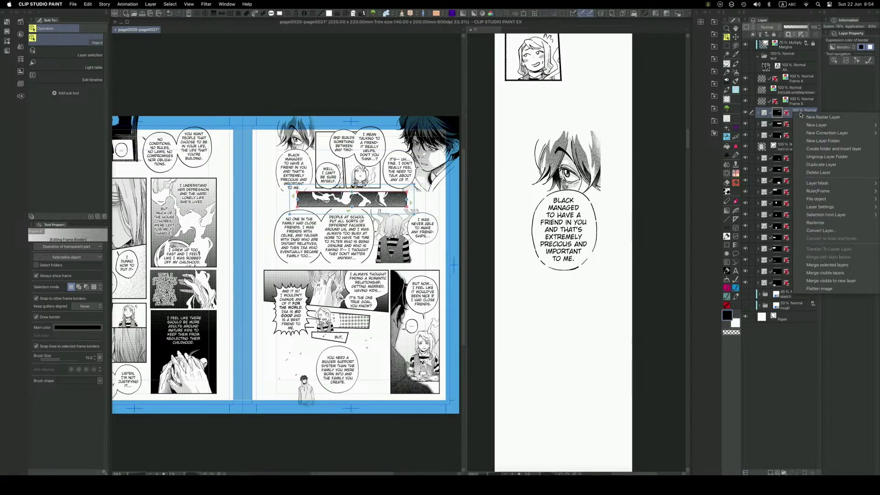
left_click(526, 263)
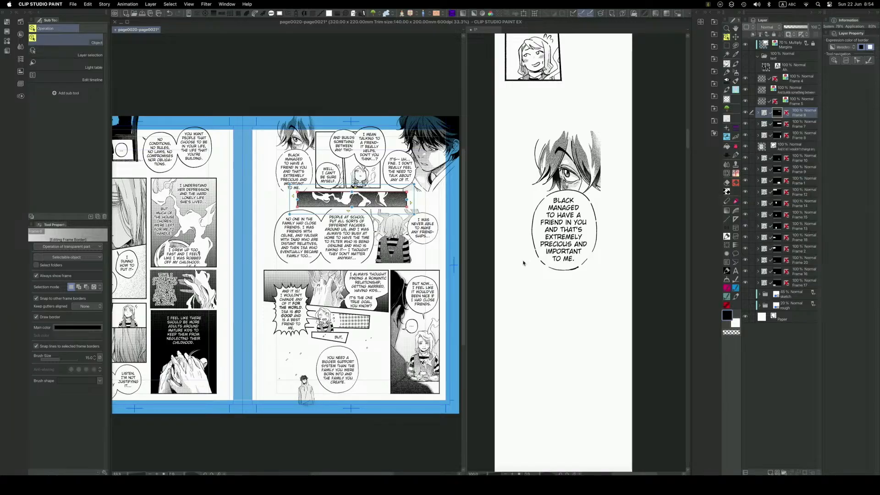
right_click(798, 114)
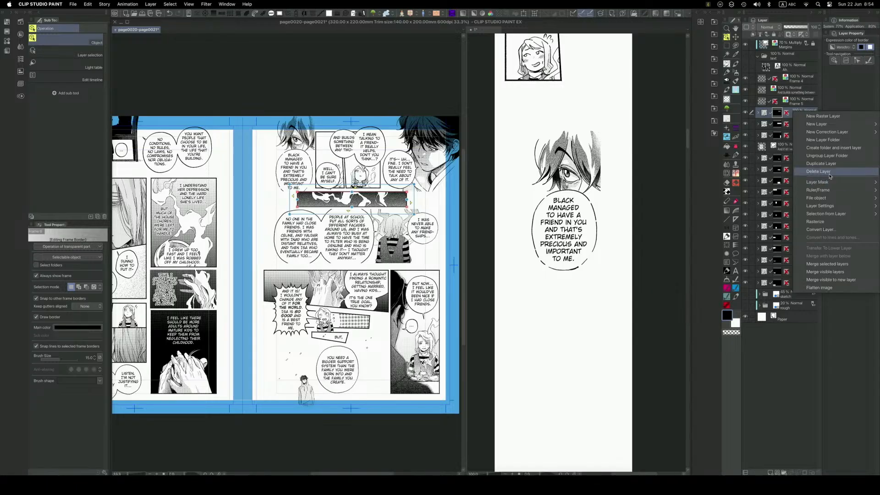
left_click(824, 264)
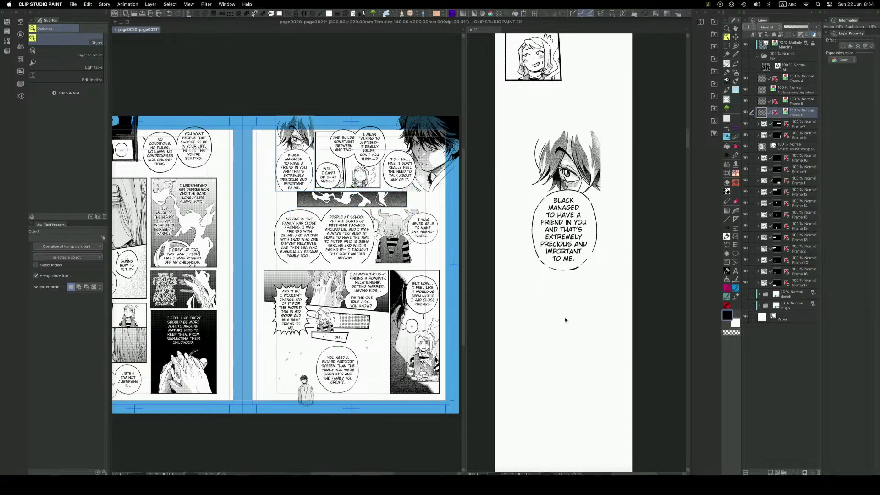
Copy the merged flame strip into the webtoon and move it below the "BLACK MANAGED" balloon.
key("super+c")
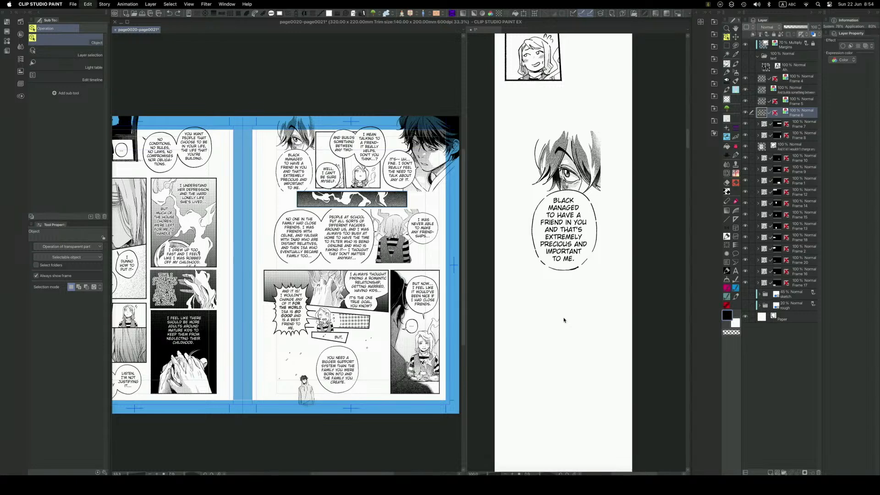
left_click(567, 317)
key("super+v")
key("k")
left_click_drag(569, 277, 571, 362)
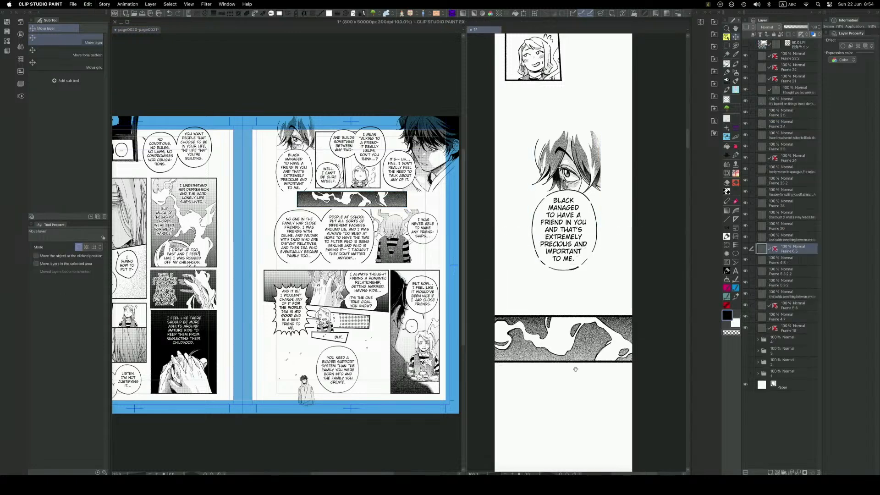
left_click_drag(573, 399, 564, 313)
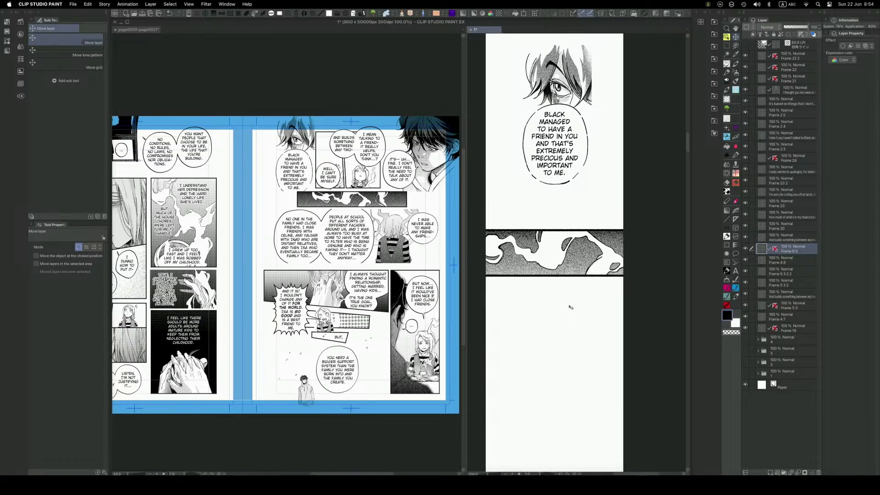
Scale down the pasted flame strip to a thin band that extends slightly past both edges of the webtoon canvas.
key("super+t")
mouse_move(569, 276)
left_mouse_down()
mouse_move(568, 250)
mouse_move(566, 269)
left_mouse_up()
key("Return")
key("o")
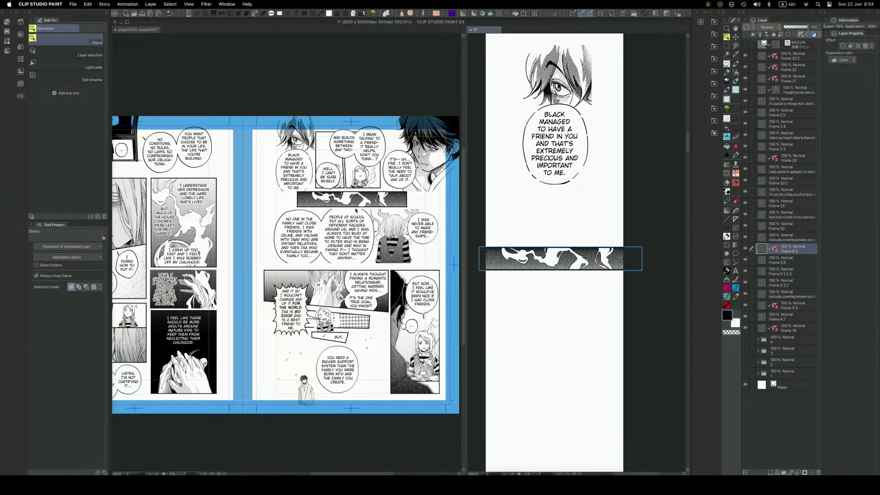
Adjust the flame strip's vertical position to tune the gap below the "BLACK MANAGED" balloon.
left_click(385, 219)
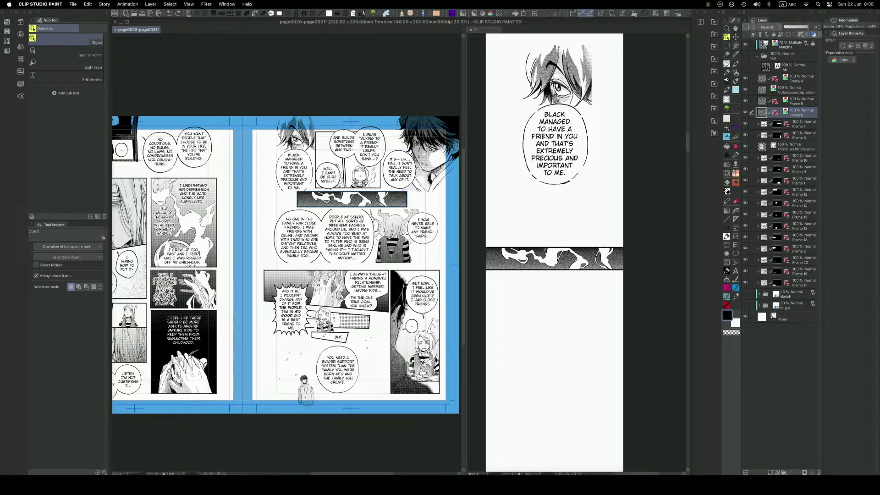
left_click(560, 261)
left_click_drag(558, 269, 551, 291)
scroll(550, 347, "down", 2)
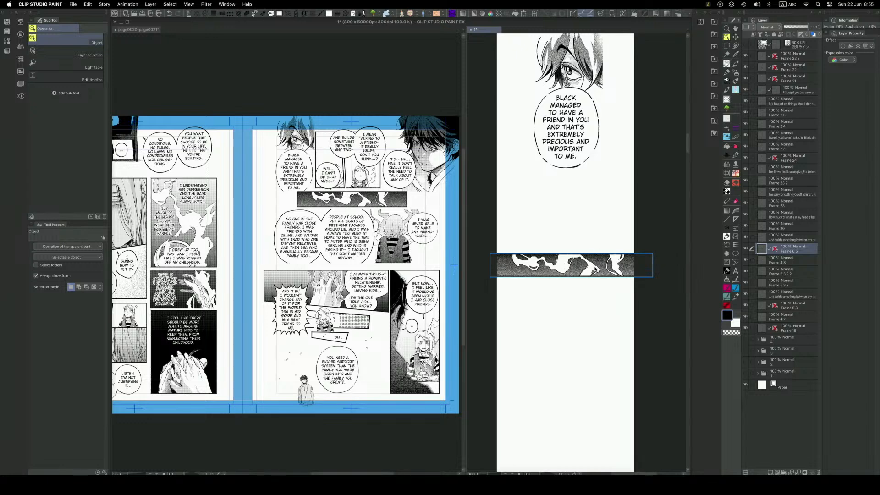
right_click(290, 485)
left_click(305, 467)
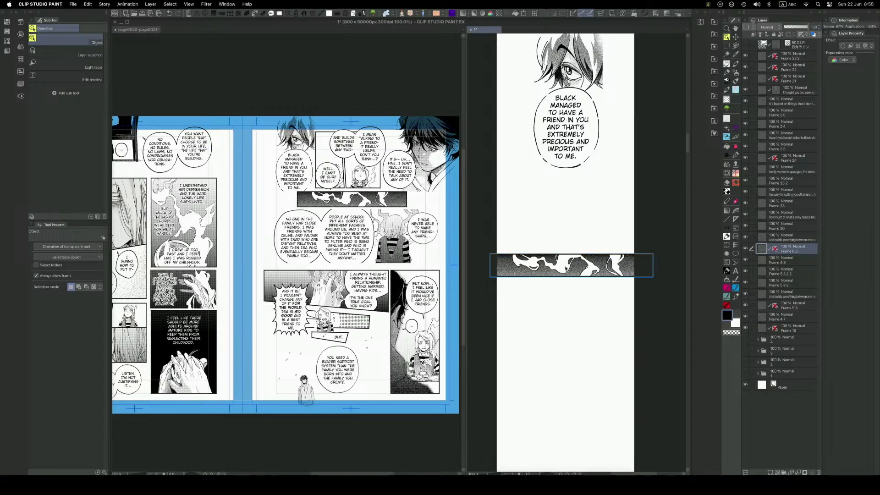
left_click_drag(574, 272, 572, 253)
key("super+z")
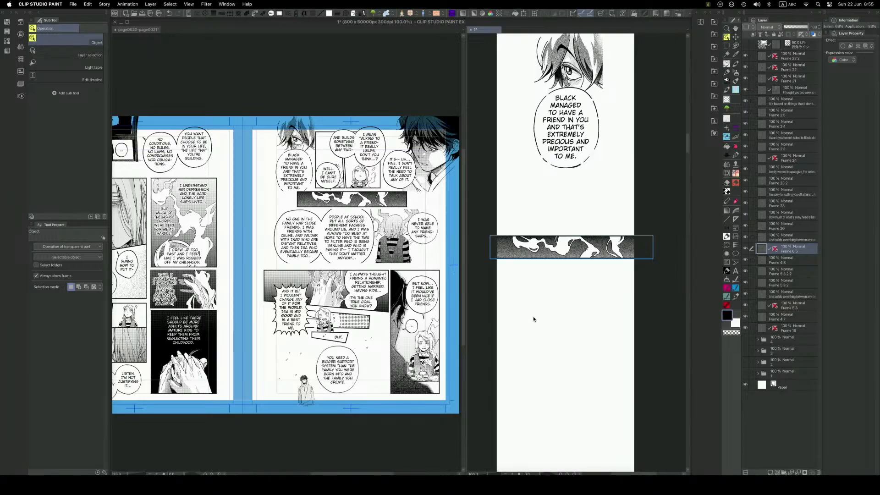
left_click_drag(581, 258, 581, 255)
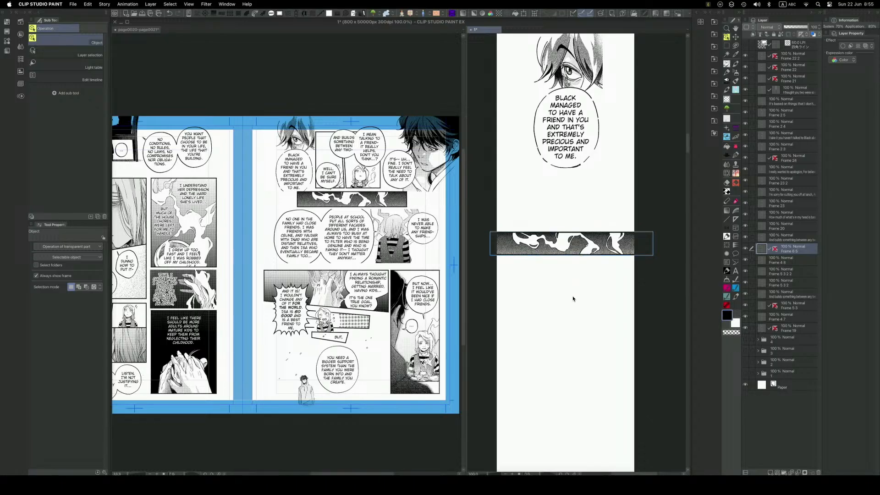
scroll(566, 300, "down", 2)
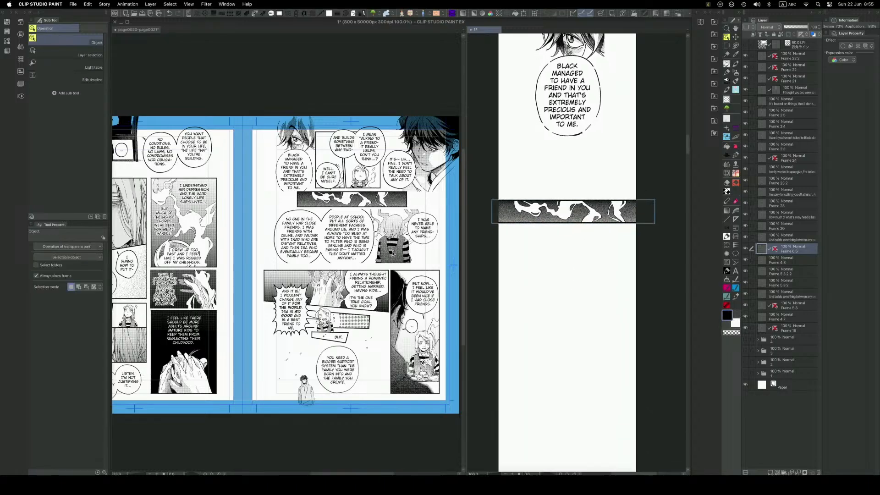
Take the two speech balloon layers out of the Frame 7 folder on the manga page and place them above it.
left_click(391, 254)
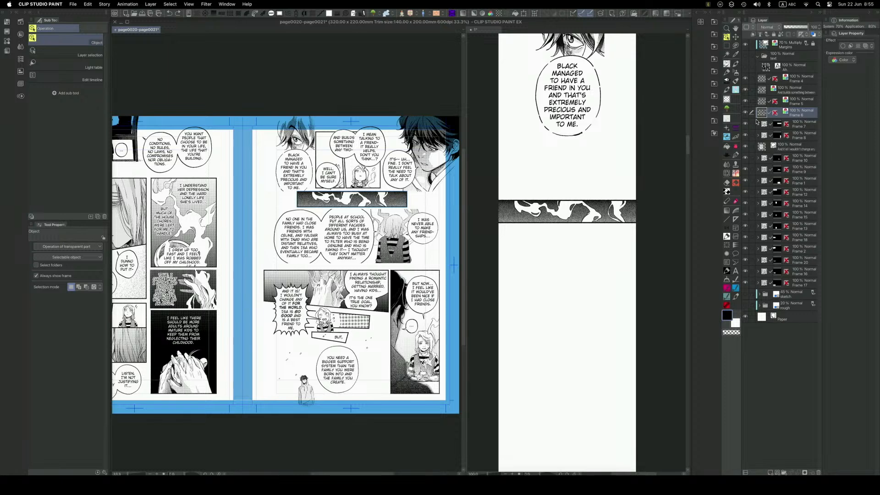
left_click(746, 124)
left_click(746, 125)
left_click(759, 124)
left_click(793, 138)
left_click_drag(792, 137, 790, 127)
left_click(757, 147)
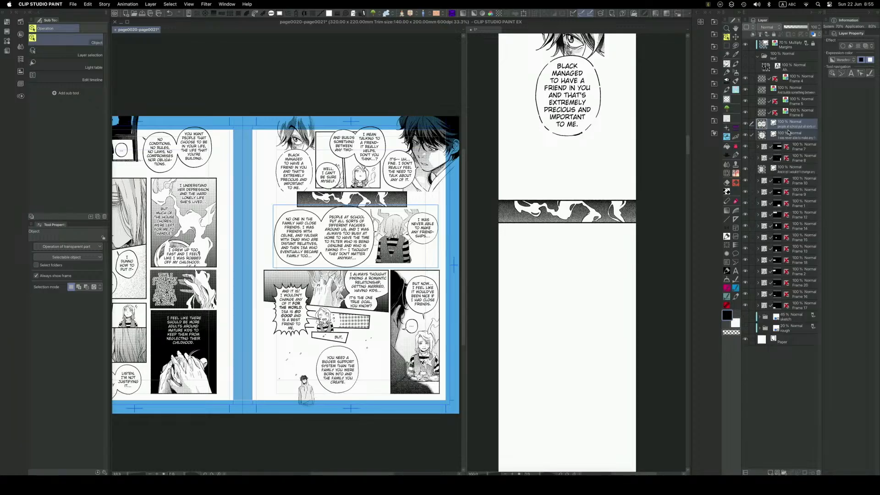
Rearrange the page's balloons, placing "NO ONE IN THE FAMILY" below "PEOPLE AT SCHOOL" and raising "I WAS NEVER ABLE" beside the girl's head.
left_click(792, 128)
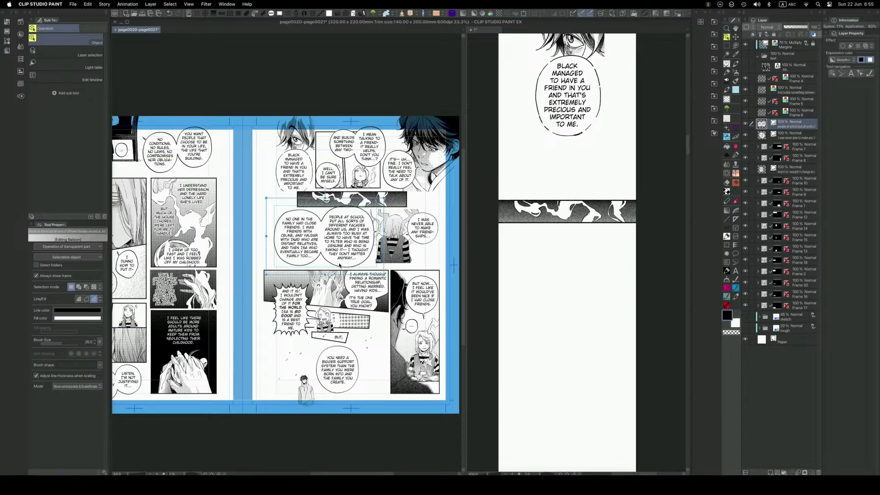
left_click(341, 264)
mouse_move(413, 242)
left_mouse_down()
mouse_move(411, 209)
mouse_move(408, 221)
left_mouse_up()
left_click(346, 249)
mouse_move(305, 265)
left_mouse_down()
mouse_move(322, 326)
mouse_move(319, 267)
left_mouse_up()
left_click(367, 222)
left_click(370, 216)
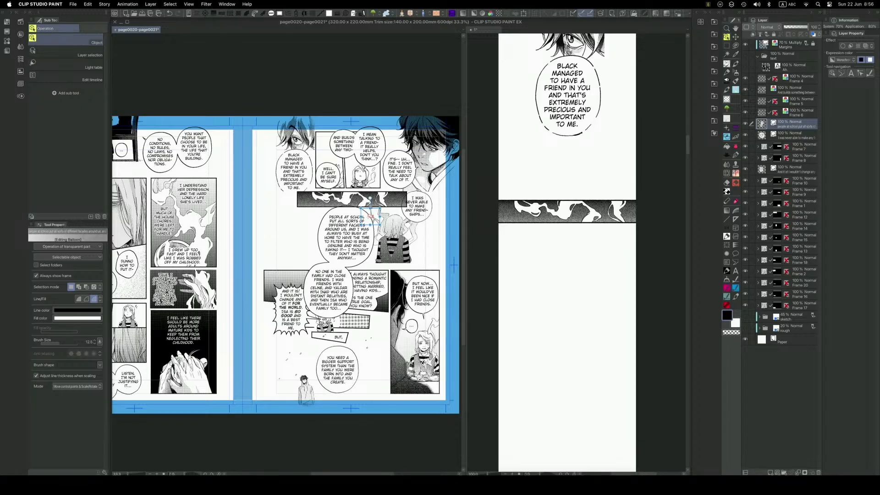
left_click_drag(380, 220, 299, 276)
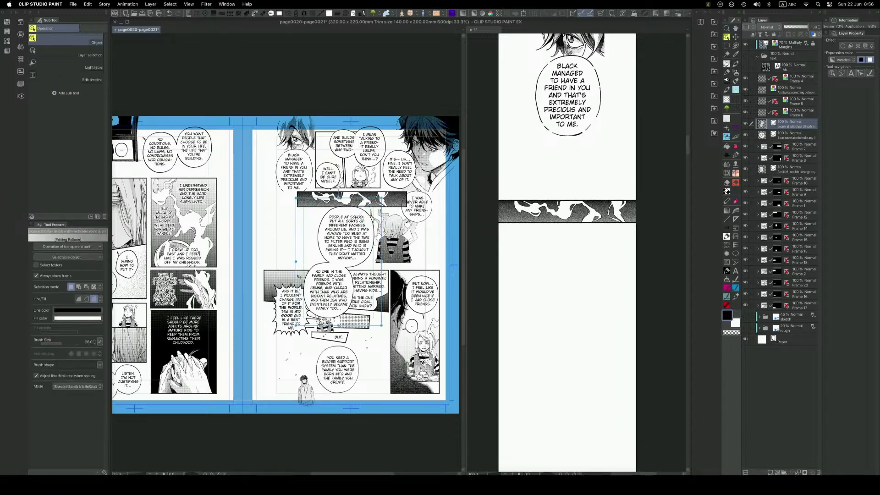
Set the expression color of both extracted balloon layers to Color.
left_click(835, 58)
left_click(839, 64)
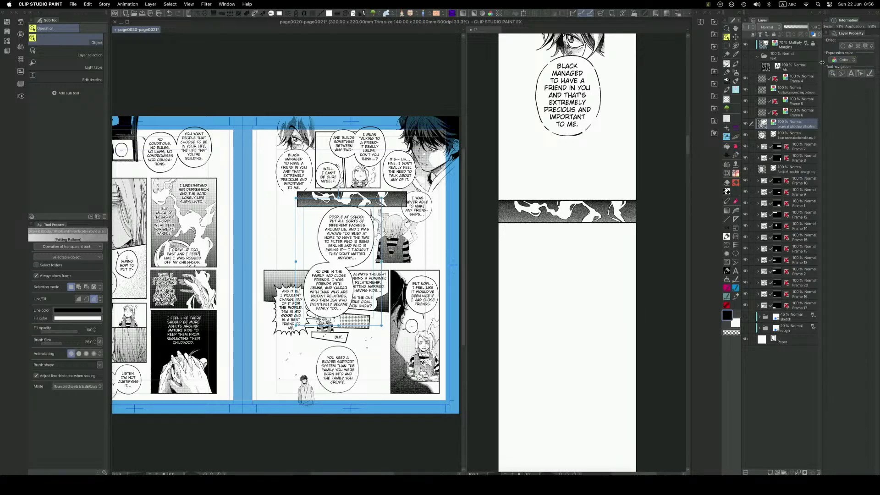
left_click(797, 138)
left_click(843, 59)
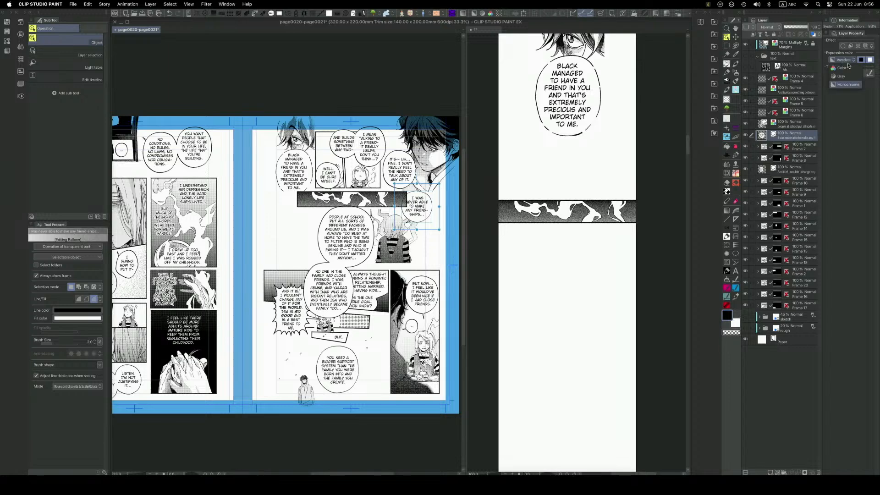
left_click(849, 70)
Rasterize the two extracted balloon layers together.
left_click(795, 124, "shift")
right_click(798, 135)
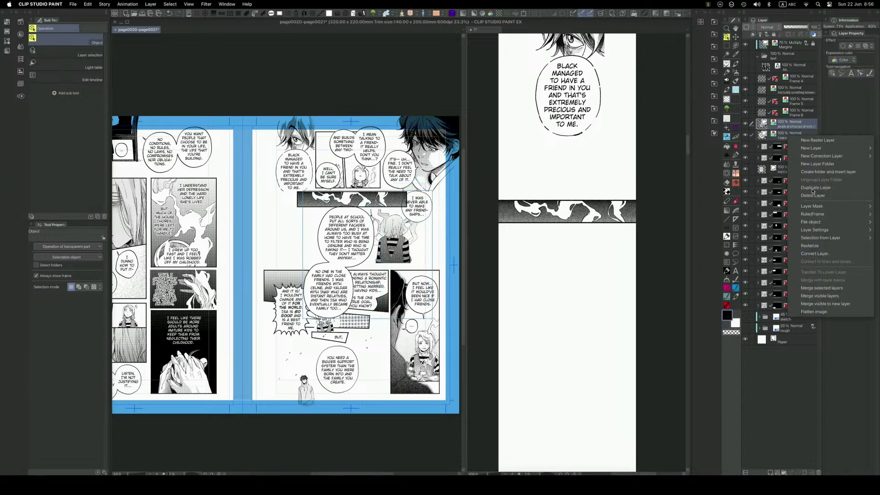
left_click(817, 246)
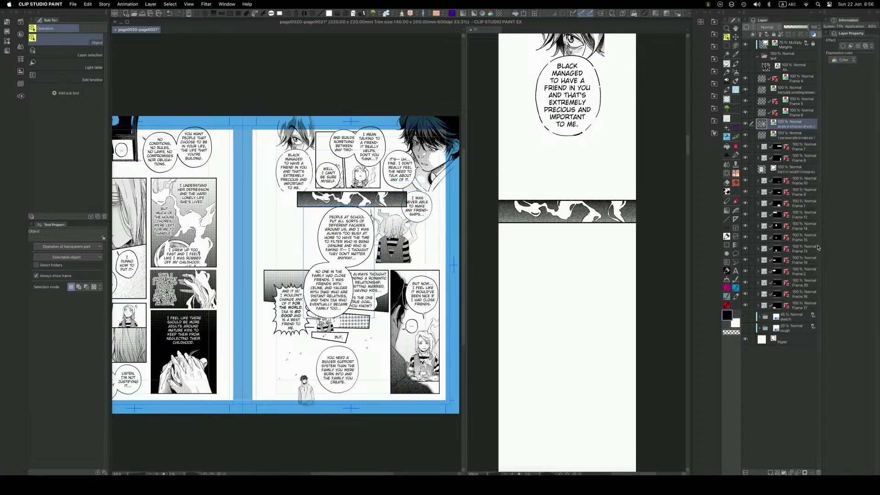
Rasterize the Frame 7 folder holding the girl's back-view panel on the manga page.
left_click(401, 253)
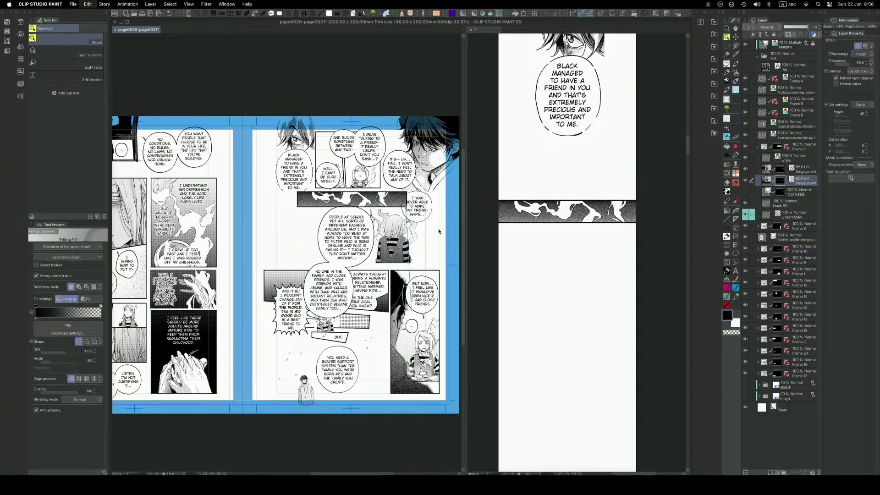
left_click(762, 148)
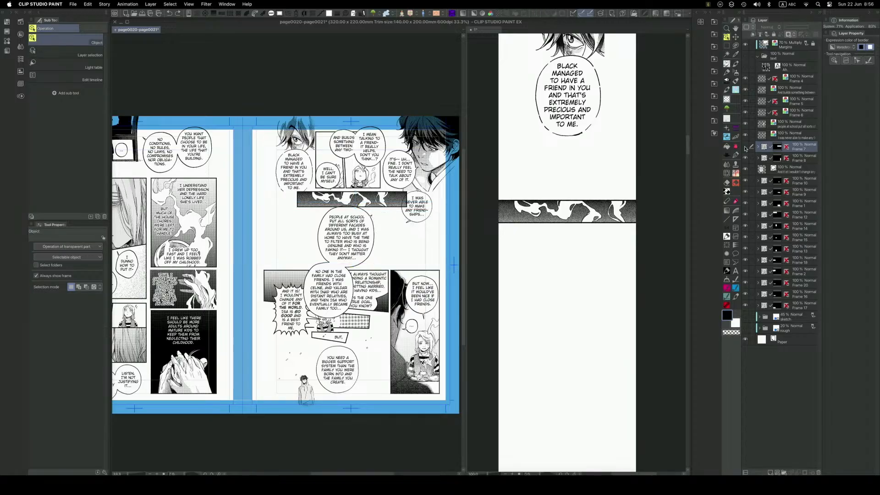
right_click(798, 151)
left_click(842, 300)
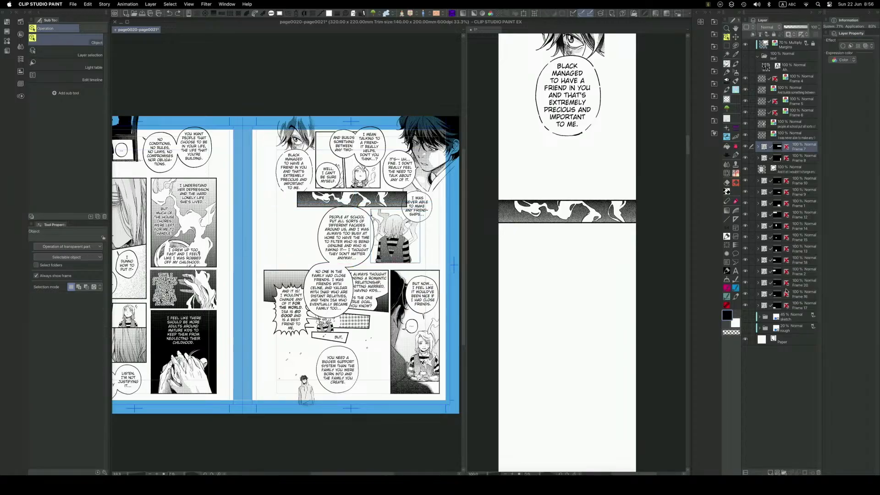
Copy the rasterized girl's back-view panel into the webtoon and position it below the flame strip.
left_click(512, 270)
key("super+v")
key("k")
left_click_drag(554, 233, 540, 297)
Scale the pasted girl's panel down to fit inside the webtoon's width and leave a gap below the flame strip.
key("super+t")
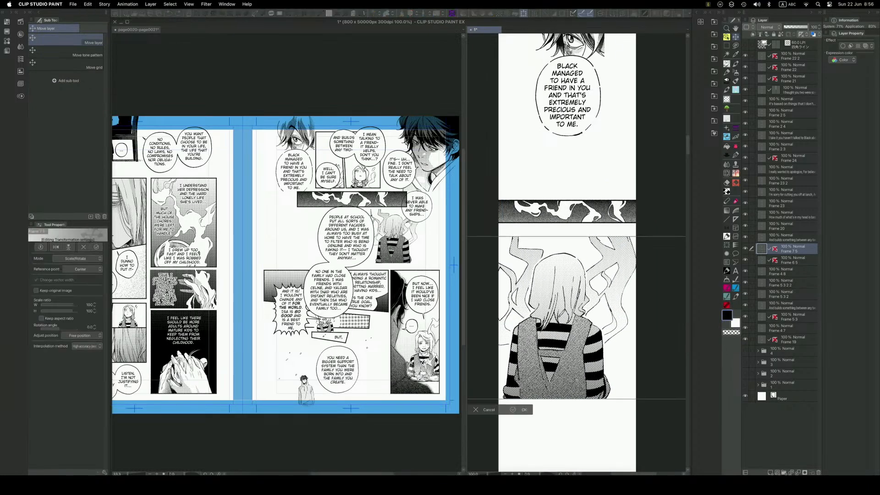
left_click_drag(570, 327, 587, 336)
left_click_drag(545, 363, 587, 354)
left_click_drag(501, 237, 503, 343)
left_click_drag(598, 367, 621, 311)
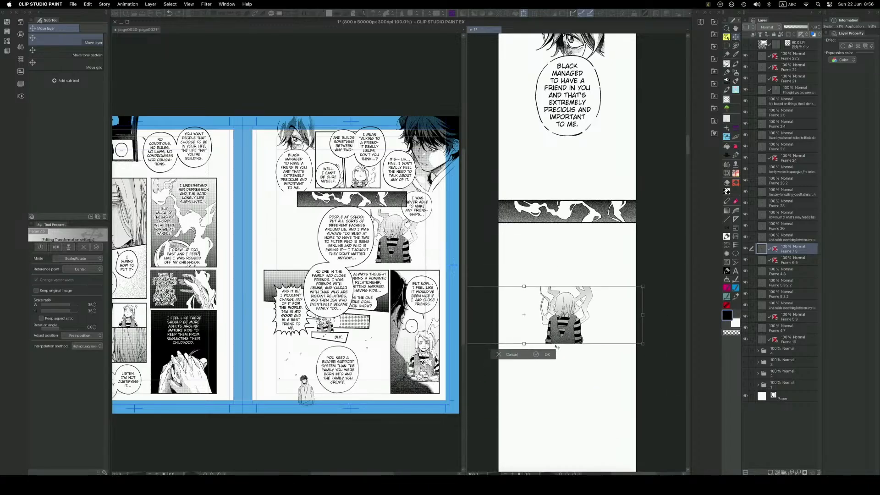
left_click_drag(525, 344, 526, 390)
left_click_drag(603, 377, 589, 395)
key("Return")
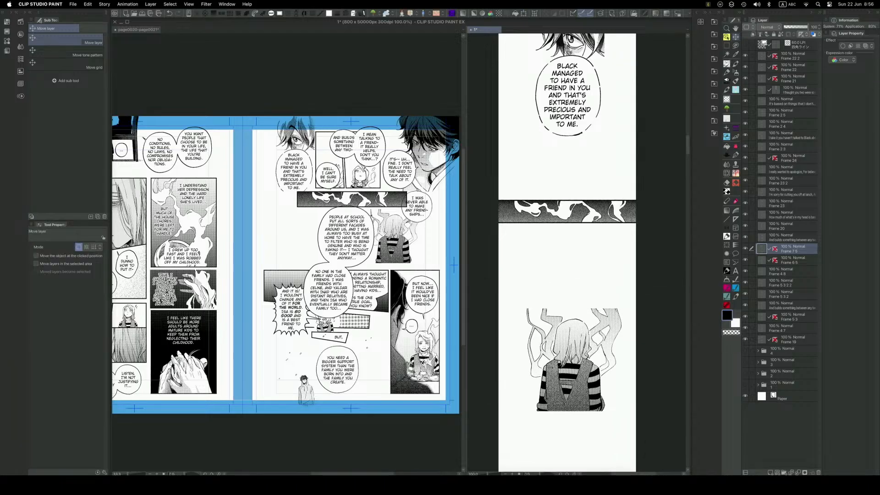
Copy the "I WAS NEVER ABLE TO MAKE ANY FRIENDSHIPS" balloon from the manga page into the webtoon.
key("o")
left_click(422, 219)
left_click(429, 214)
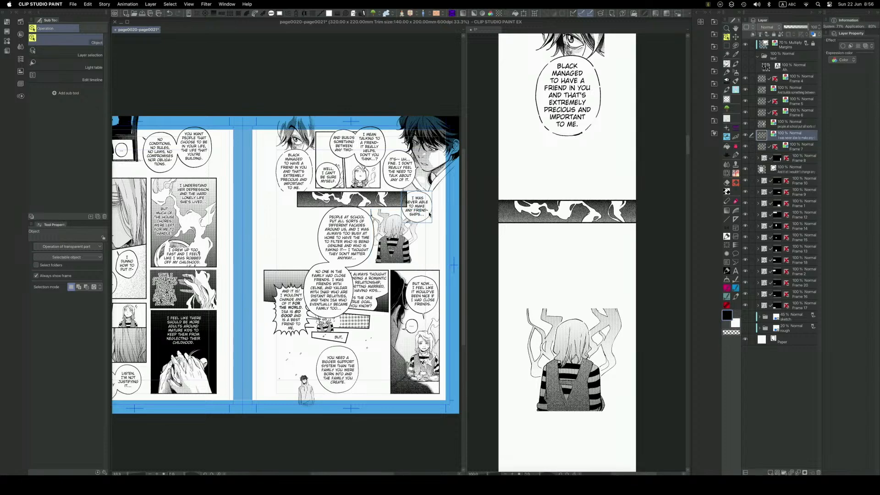
left_click(605, 298)
key("super+v")
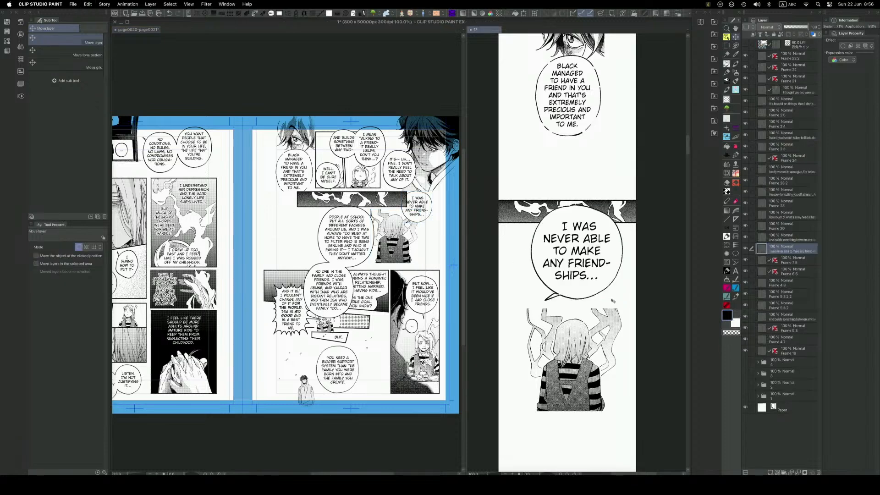
Scale down the "I WAS NEVER ABLE" balloon and place it just above the right side of the girl's head.
key("super+t")
left_click_drag(624, 201, 591, 240)
left_click_drag(576, 274, 613, 287)
left_click_drag(622, 253, 609, 289)
key("Return")
Erase the old tail of the "I WAS NEVER ABLE" balloon and draw a new one pointing down at the girl.
key("e")
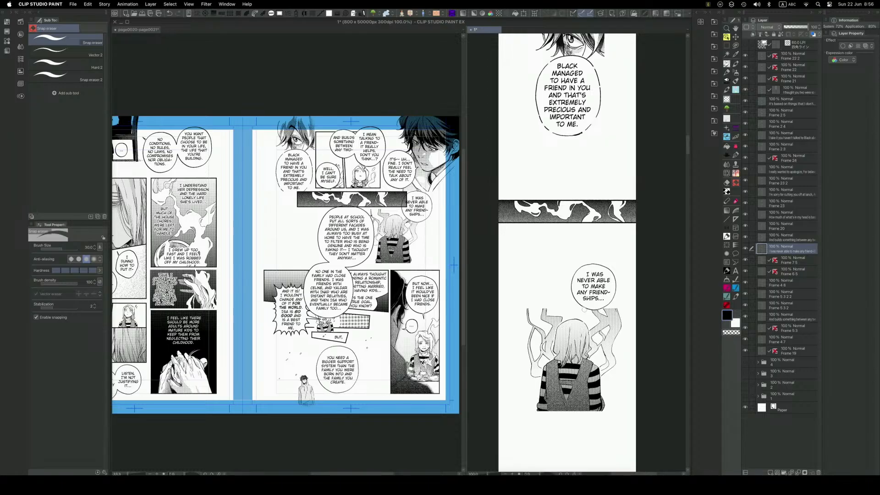
key("q")
left_click(605, 315)
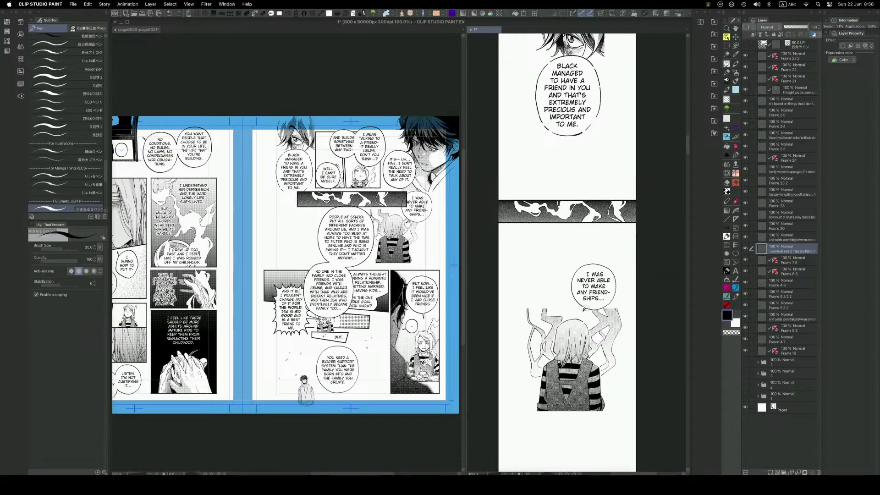
left_click_drag(584, 308, 588, 253)
Nudge the girl's panel slightly up and left so it sits closer to the "I WAS NEVER ABLE" balloon.
key("q")
left_click(605, 241)
left_click_drag(599, 298, 594, 287)
left_click(618, 233)
left_click_drag(617, 233, 618, 232)
left_click(567, 290)
Draw full-width horizontal border lines above and below the girl's panel with the Webtoon line brush at size 8.
key("q")
left_click(503, 316)
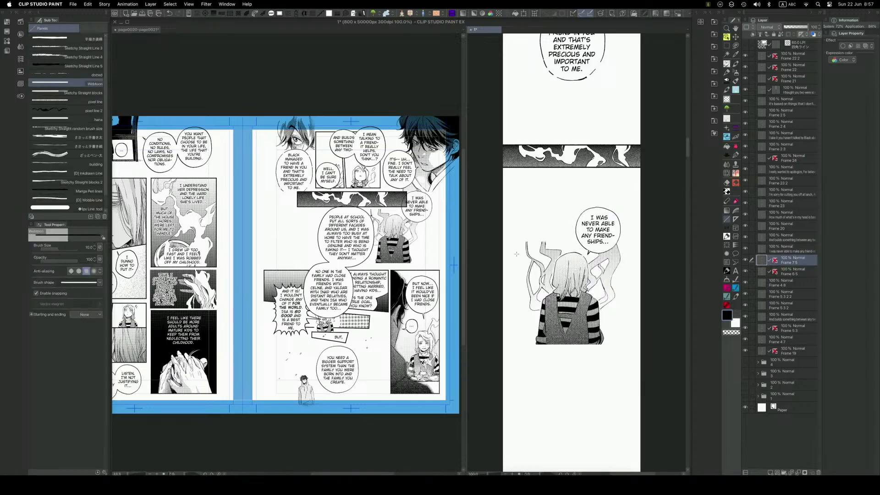
left_click_drag(499, 242, 669, 243)
key("super+z")
key("bracketleft")
left_click_drag(499, 242, 655, 243)
key("super+z")
key("bracketleft")
left_click_drag(500, 240, 655, 242)
key("super+z")
left_click_drag(500, 241, 655, 242)
left_click_drag(611, 346, 654, 347)
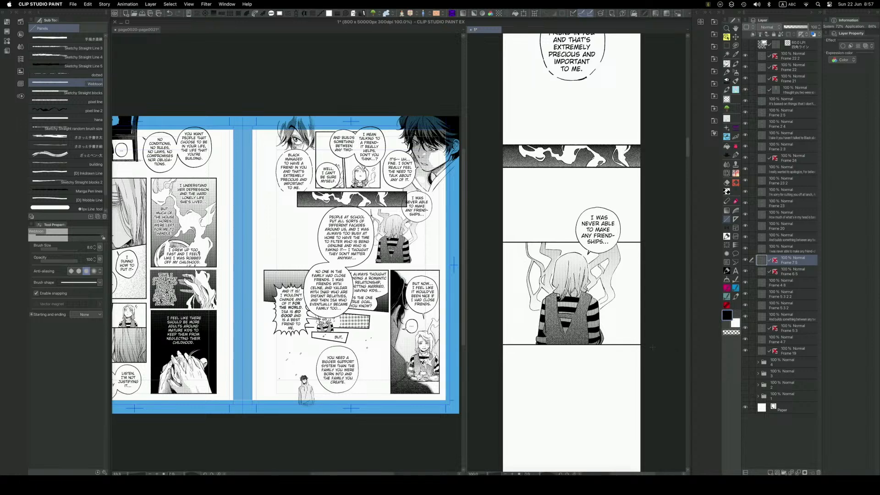
key("super+plus")
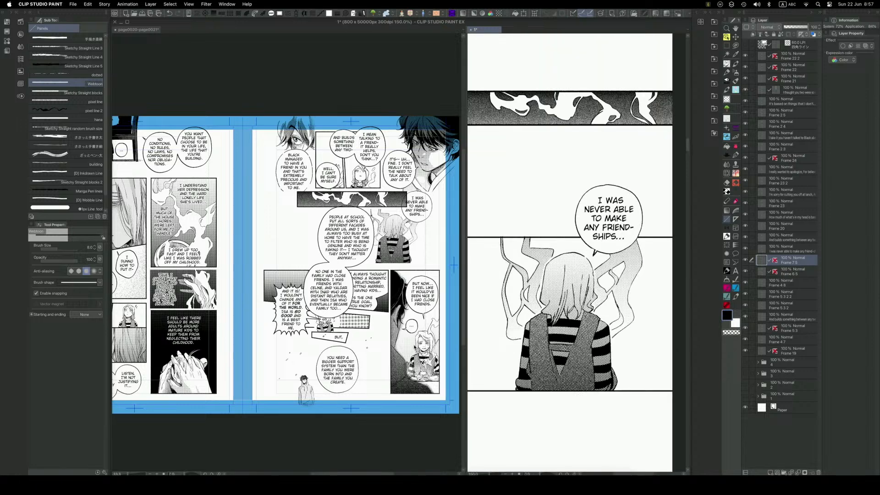
key("super+minus")
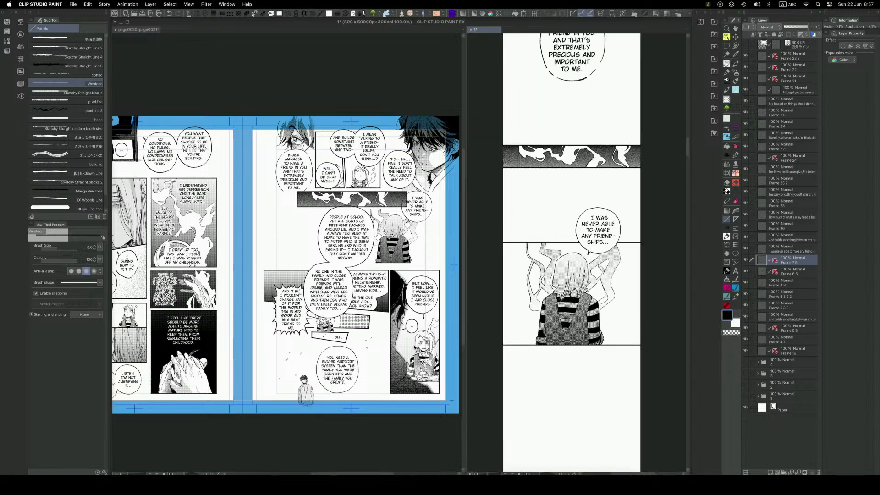
Copy the joined "PEOPLE AT SCHOOL" and "NO ONE IN THE FAMILY" balloons from the manga page into the webtoon.
key("o")
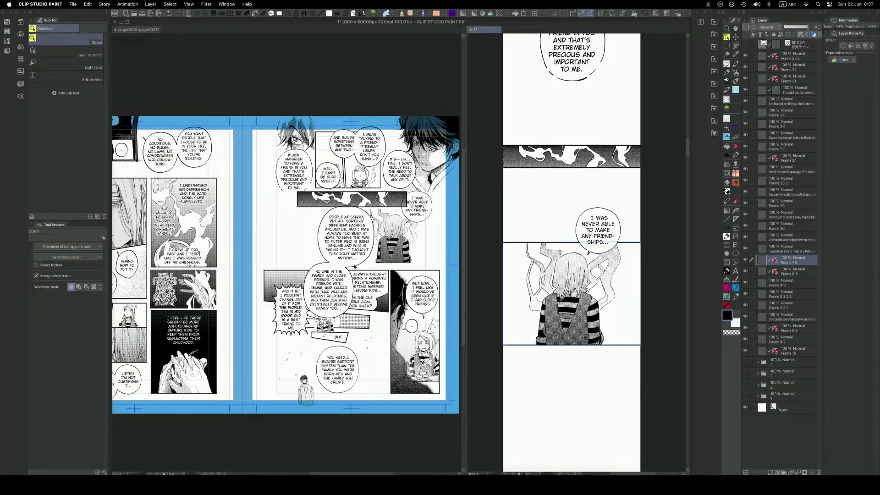
left_click(352, 263)
left_click(354, 262)
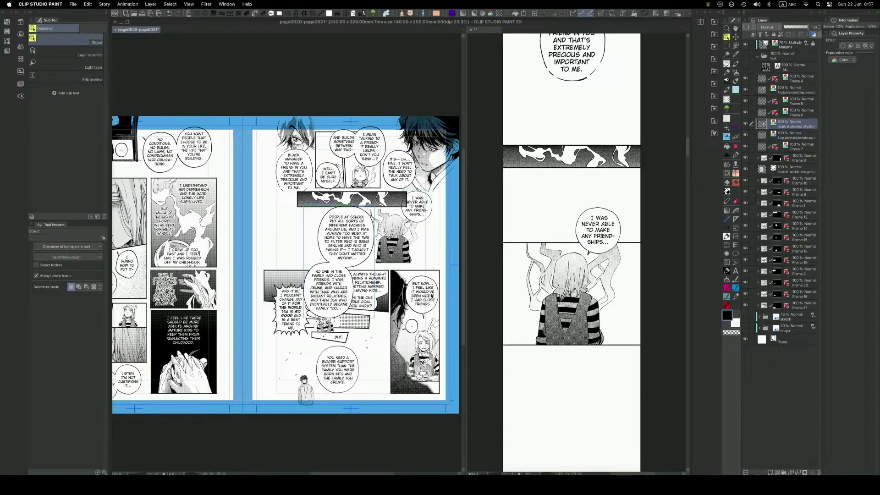
left_click(591, 361)
left_click_drag(601, 387, 611, 289)
key("super+v")
key("k")
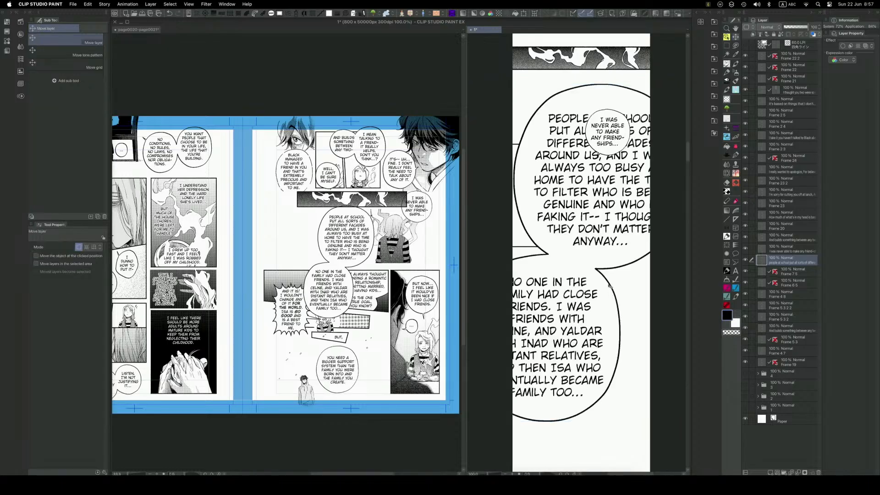
left_click_drag(637, 224, 620, 258)
Scale the joined balloons down and place them overlapping the lower right of the girl's panel.
key("super+t")
left_click_drag(669, 119, 554, 306)
left_click_drag(542, 350, 591, 275)
left_click_drag(602, 232, 605, 227)
left_click_drag(592, 281, 599, 276)
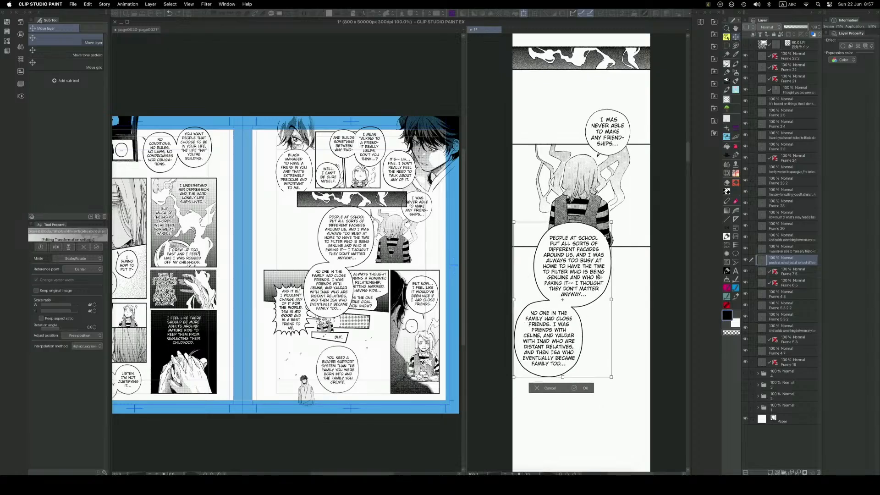
left_click_drag(589, 300, 601, 321)
key("Return")
key("super+t")
left_click_drag(614, 234, 622, 220)
mouse_move(605, 307)
left_mouse_down()
mouse_move(605, 319)
mouse_move(613, 313)
left_mouse_up()
key("Return")
Replace the "PEOPLE AT SCHOOL" balloon's tail with one toward the girl and nudge the joined balloons slightly right.
key("e")
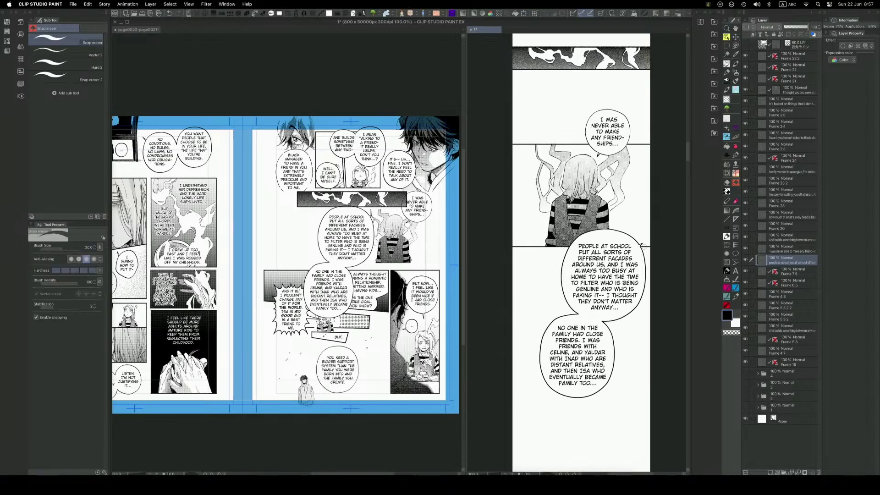
key("q")
left_click(651, 242)
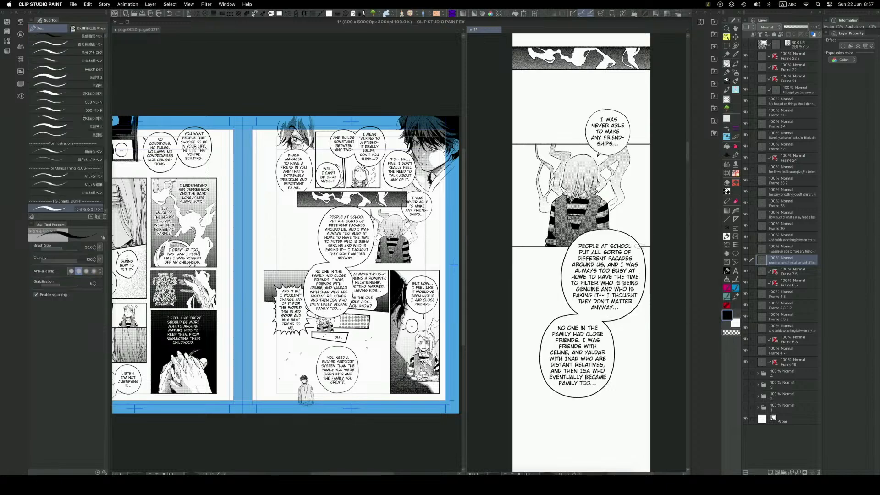
key("q")
left_click(562, 278)
left_click_drag(618, 304, 623, 304)
Move the "I WAS NEVER ABLE" balloon to the upper left of the girl's panel and clean up its old tail.
key("space")
key("q")
left_click(632, 259)
left_click_drag(615, 157, 551, 158)
key("e")
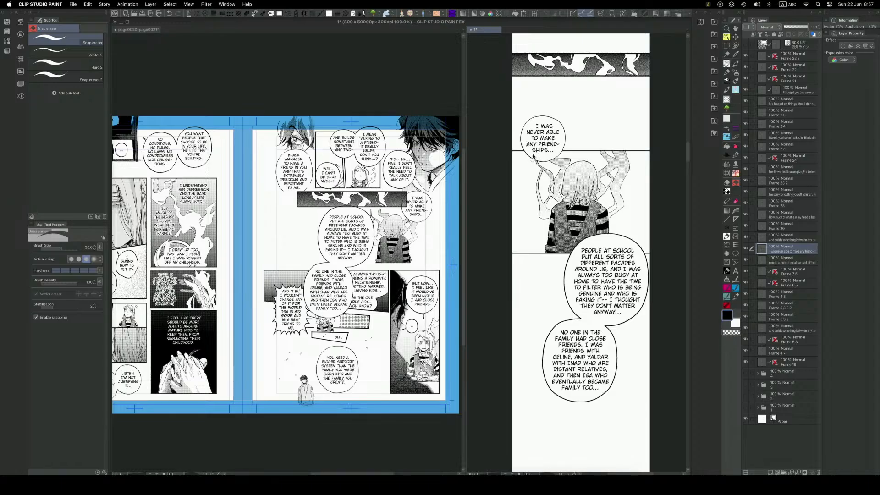
key("o")
key("q")
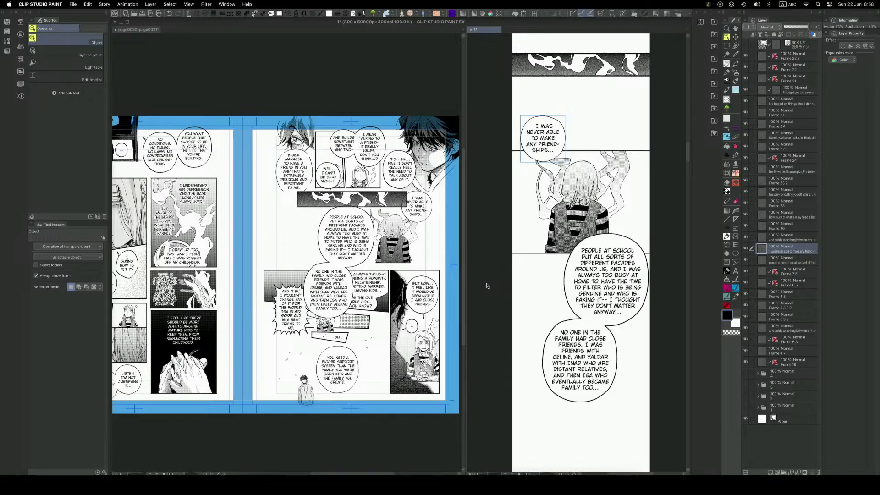
key("space")
left_click_drag(615, 267, 606, 256)
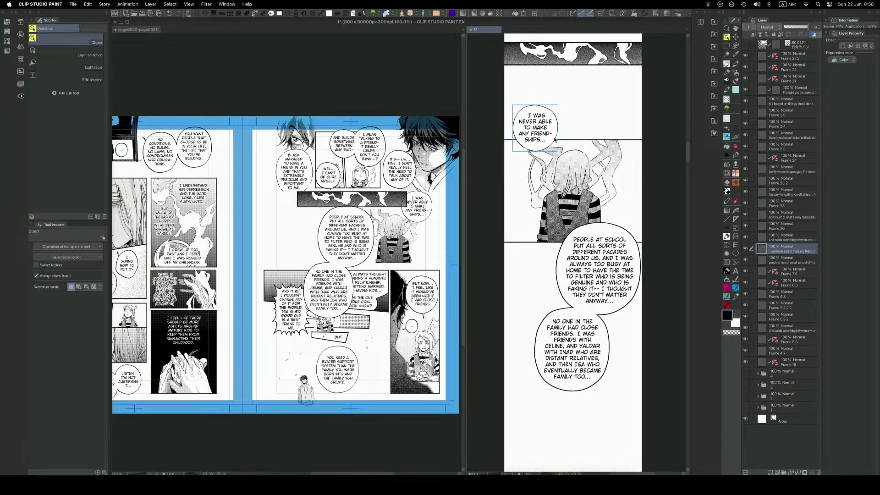
Draw a new tail from the "I WAS NEVER ABLE" balloon toward the girl with a finer pen, alternating black and white.
key("q")
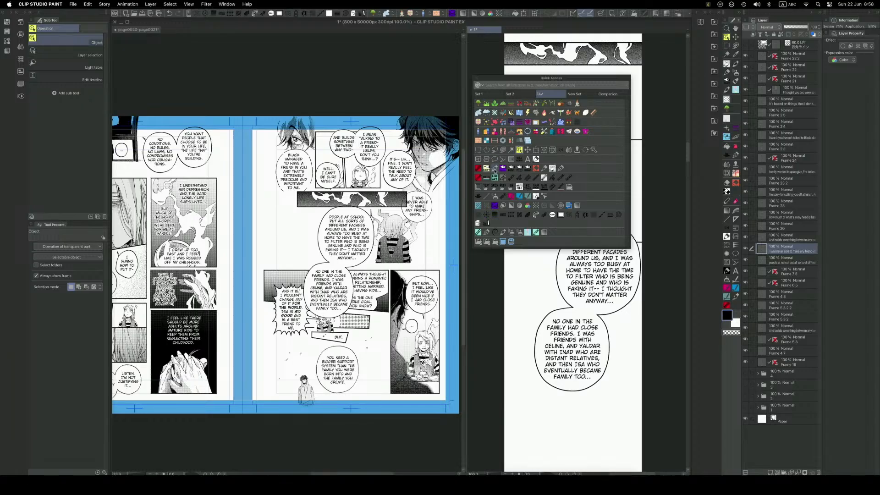
left_click(503, 169)
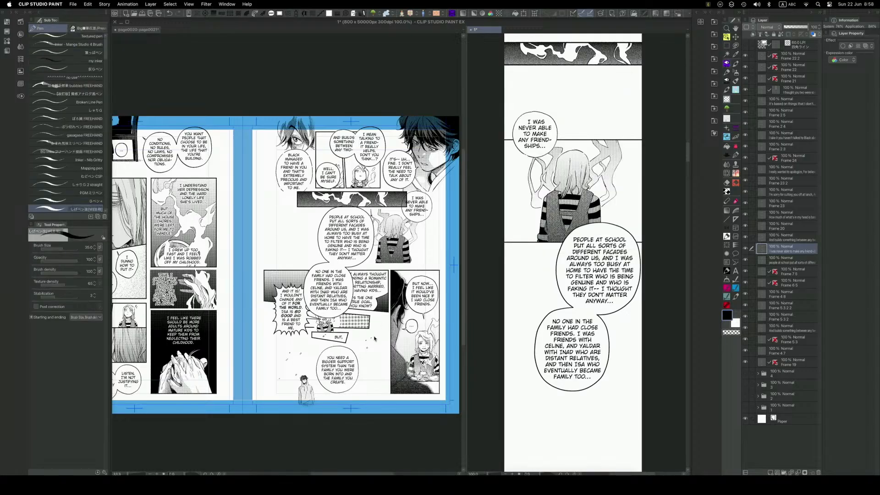
key("bracketleft")
left_click_drag(544, 154, 547, 159)
key("x")
key("bracketleft")
key("bracketleft")
key("bracketleft")
key("x")
scroll(650, 228, "down", 1)
left_click_drag(653, 314, 631, 342)
Rasterize the frame folder of the tall "BUT NOW..." panel on the manga page.
key("q")
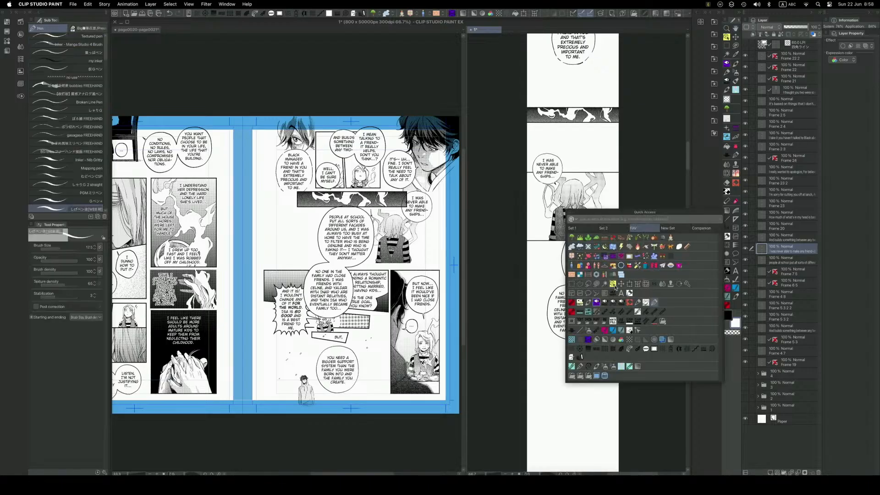
left_click(613, 283)
left_click_drag(549, 169, 550, 170)
left_click_drag(614, 347, 597, 307)
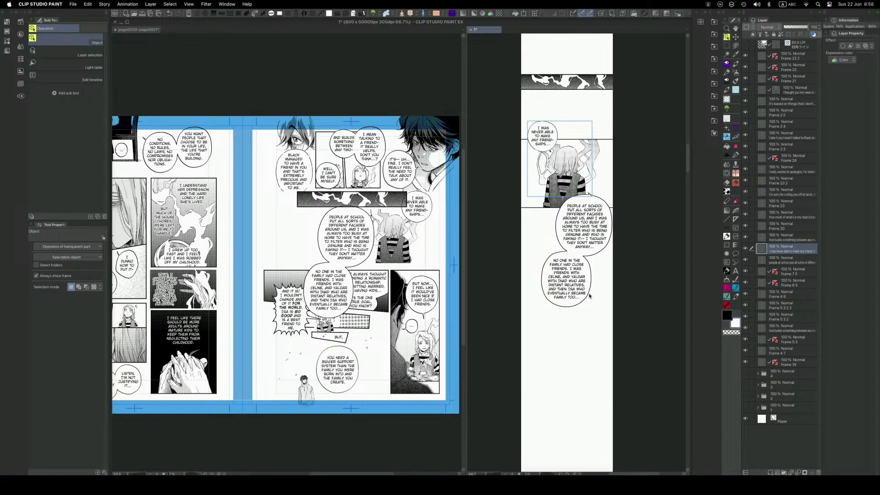
key("space")
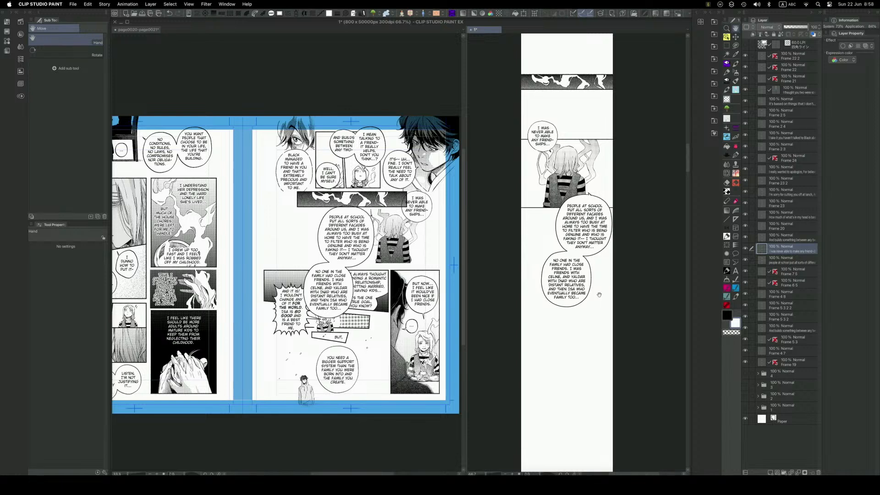
scroll(598, 302, "down", 3)
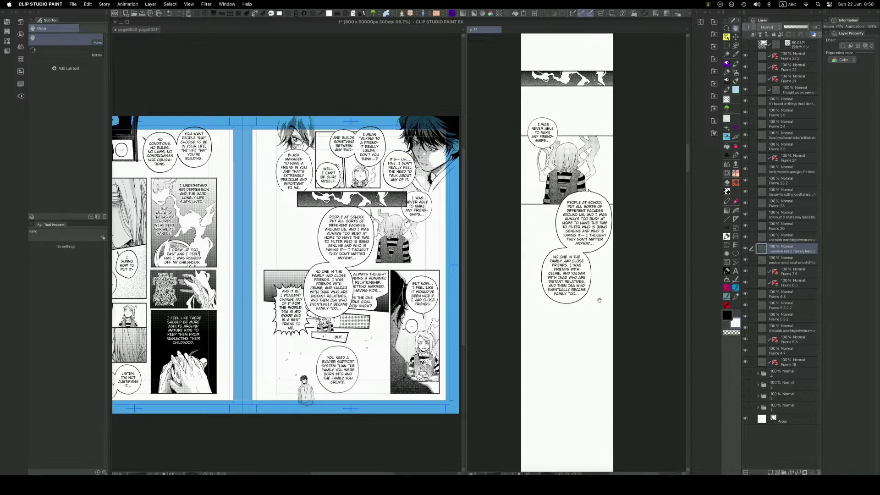
scroll(596, 296, "down", 2)
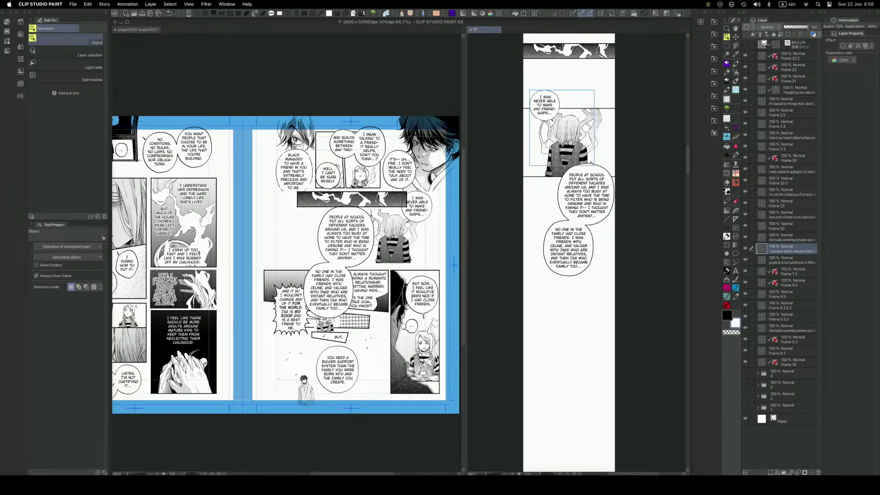
left_click(439, 272)
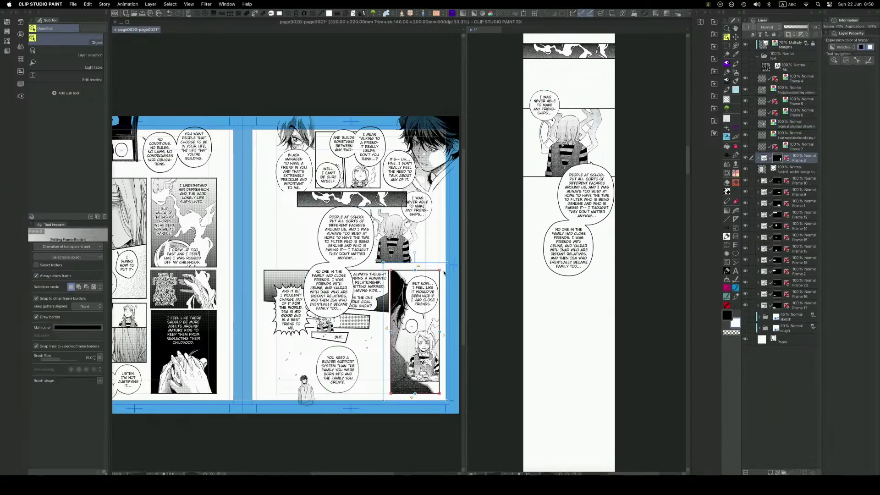
right_click(798, 161)
left_click(839, 314)
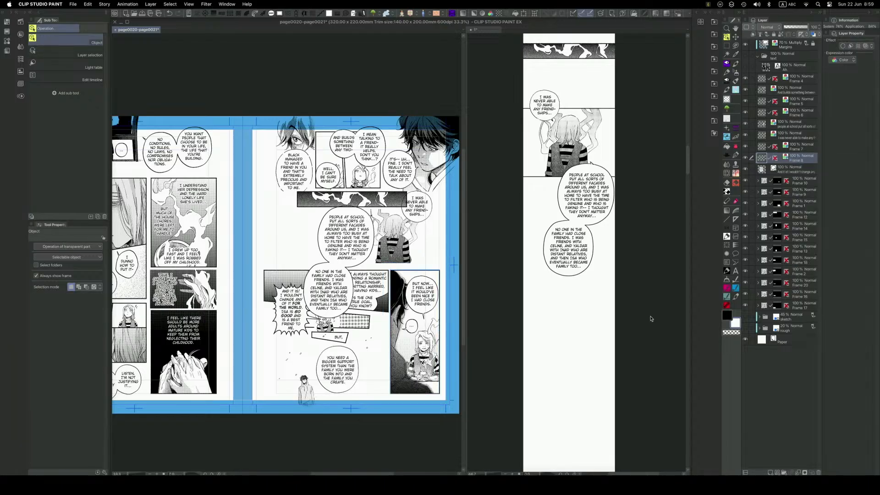
Copy the rasterized "BUT NOW..." panel into the webtoon and move it below the joined balloons.
left_click(597, 316)
scroll(595, 321, "down", 2)
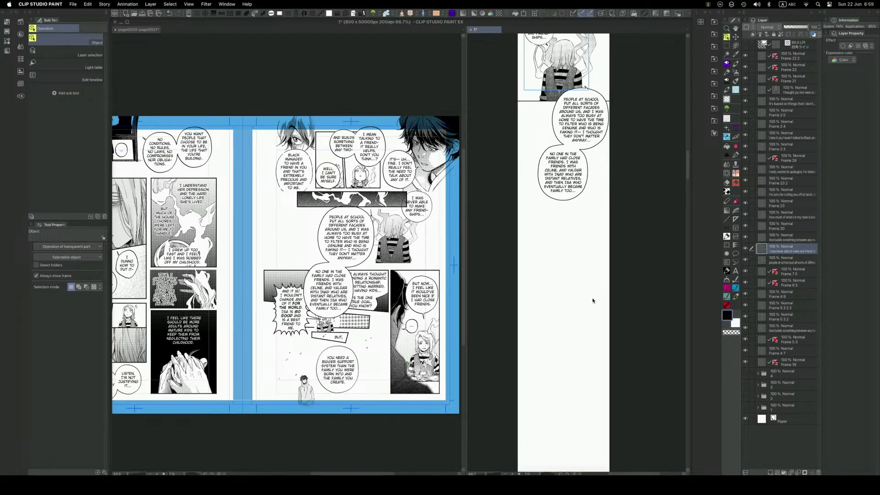
key("ctrl+v")
key("k")
left_click_drag(591, 275, 581, 321)
Scale the "BUT NOW..." panel down and place it slightly left of the webtoon's centre beneath "NO ONE IN THE FAMILY".
key("super+t")
left_click_drag(616, 174, 584, 268)
left_click_drag(566, 303, 584, 268)
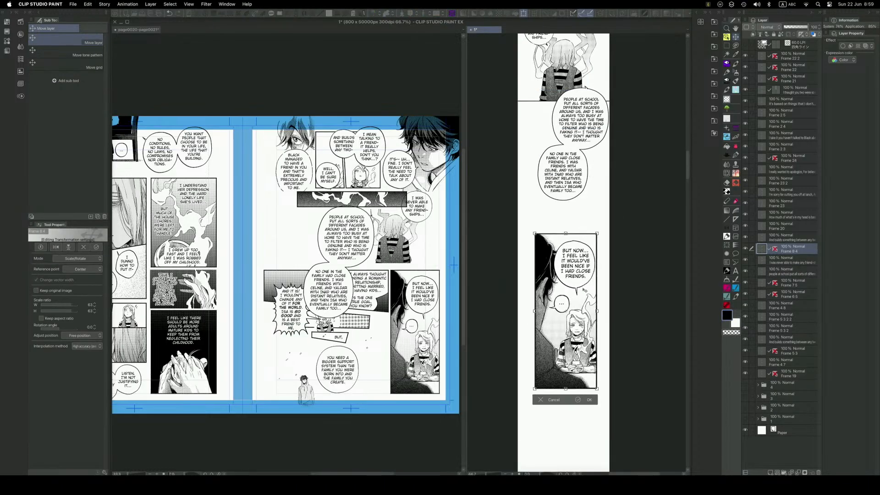
left_click_drag(535, 389, 563, 355)
key("Return")
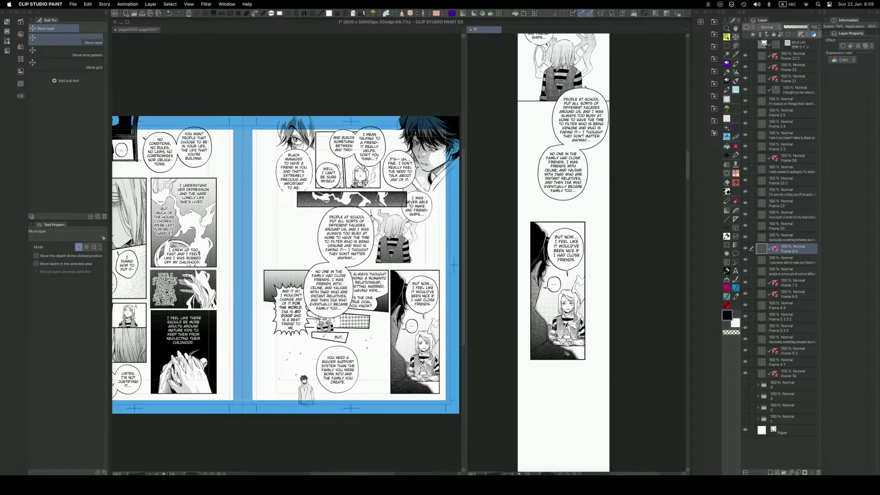
Move the joined "PEOPLE AT SCHOOL" and "NO ONE IN THE FAMILY" balloons up and aside on the manga page, off the panel with the hands.
left_click_drag(572, 392, 566, 359)
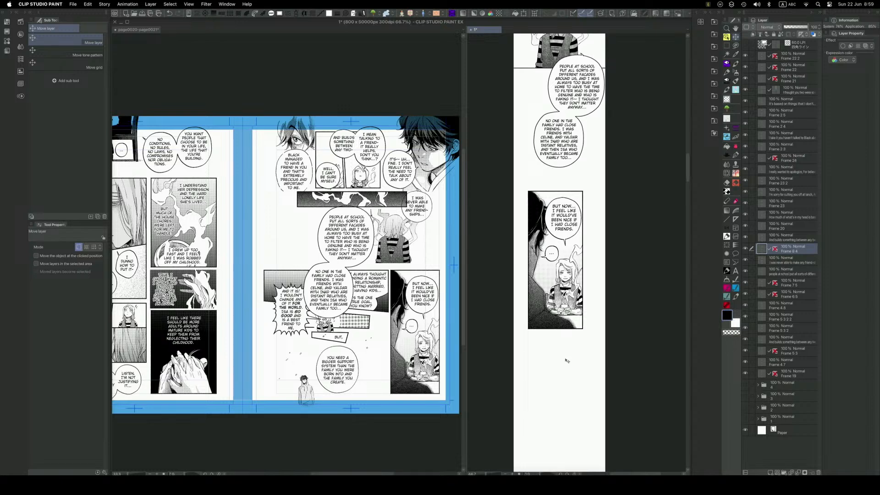
mouse_move(566, 324)
left_mouse_down()
mouse_move(559, 379)
mouse_move(562, 312)
left_mouse_up()
left_click_drag(556, 399, 560, 368)
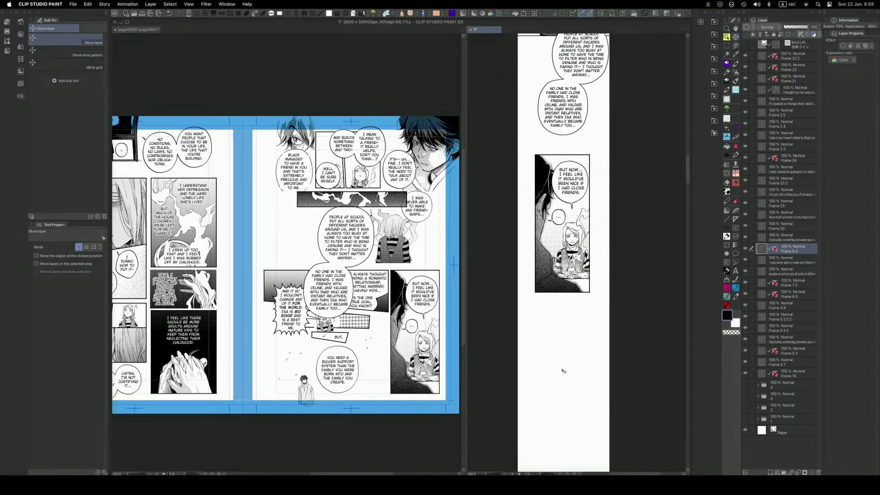
key("o")
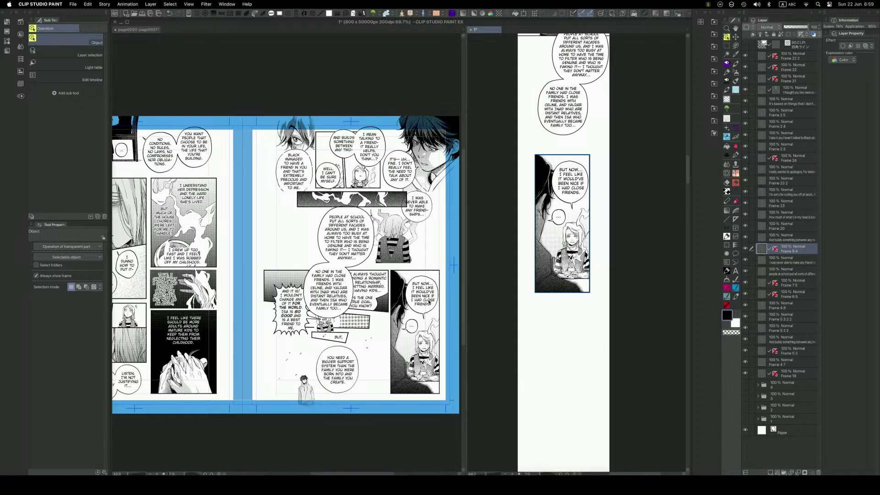
left_click(348, 278)
left_click_drag(349, 263, 304, 211)
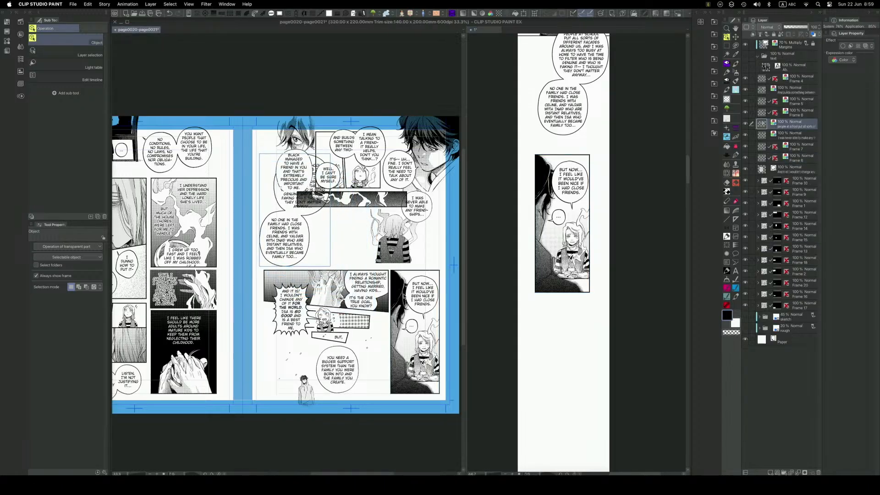
Move the "I ALWAYS THOUGHT" balloon layer out of the hands panel's frame folder to just above that folder.
left_click(438, 274)
left_click(382, 274)
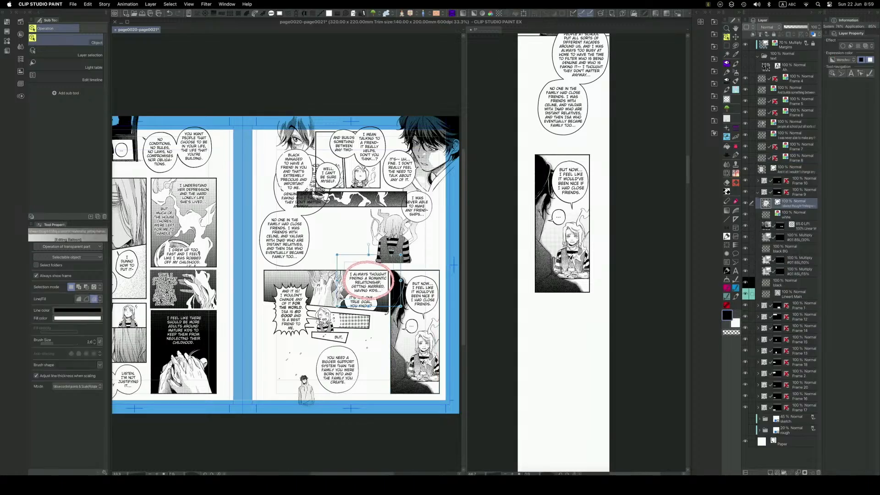
left_click(284, 296)
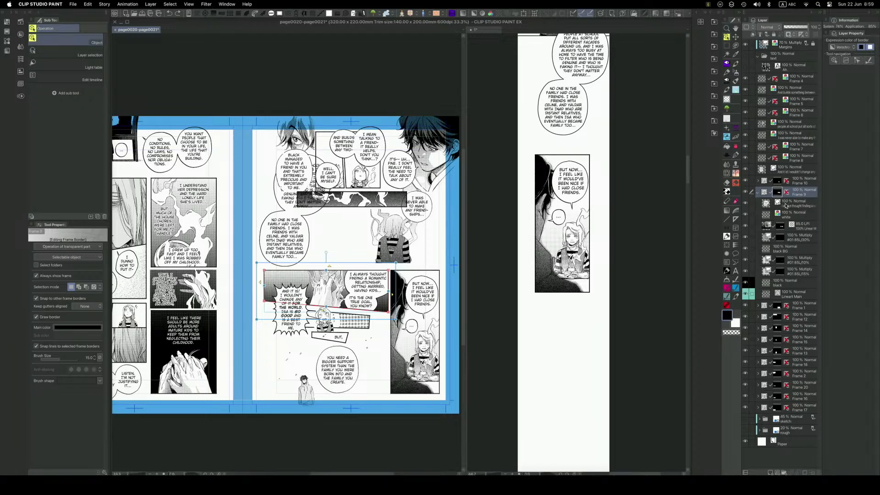
left_click_drag(793, 205, 792, 187)
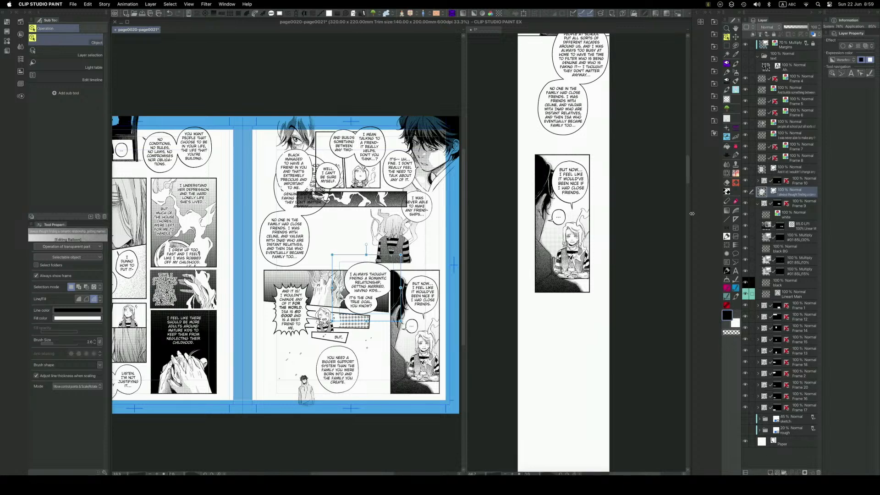
Set the "I ALWAYS THOUGHT" balloon layer's expression color to Color and rasterize it.
left_click(846, 60)
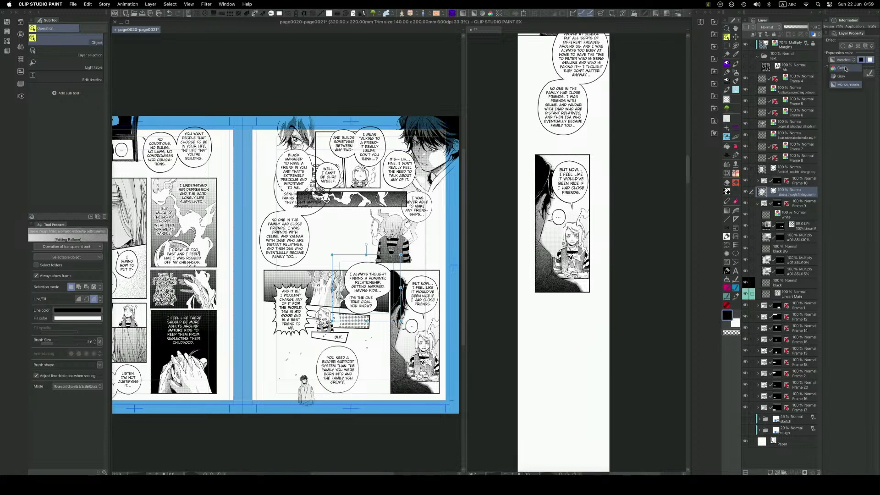
left_click(844, 83)
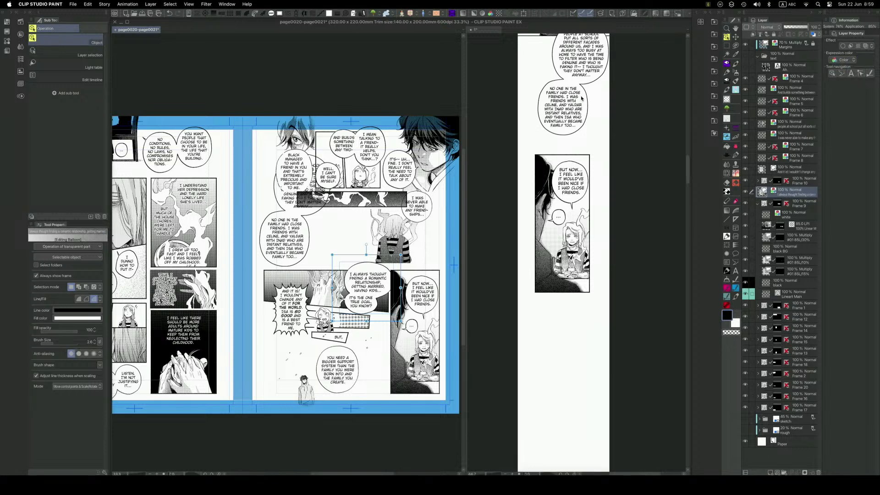
right_click(797, 194)
left_click(830, 301)
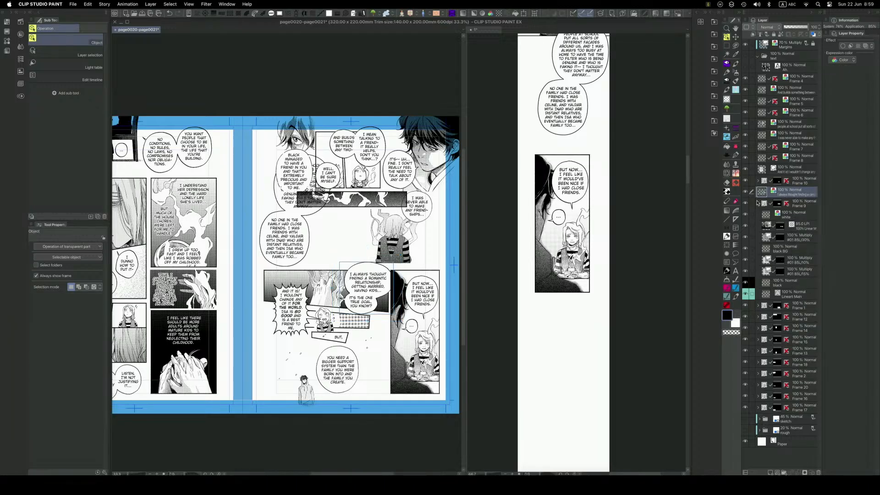
Rasterize the hands panel's frame folder and copy it into the webtoon, moving it below the "BUT NOW..." panel.
left_click(758, 203)
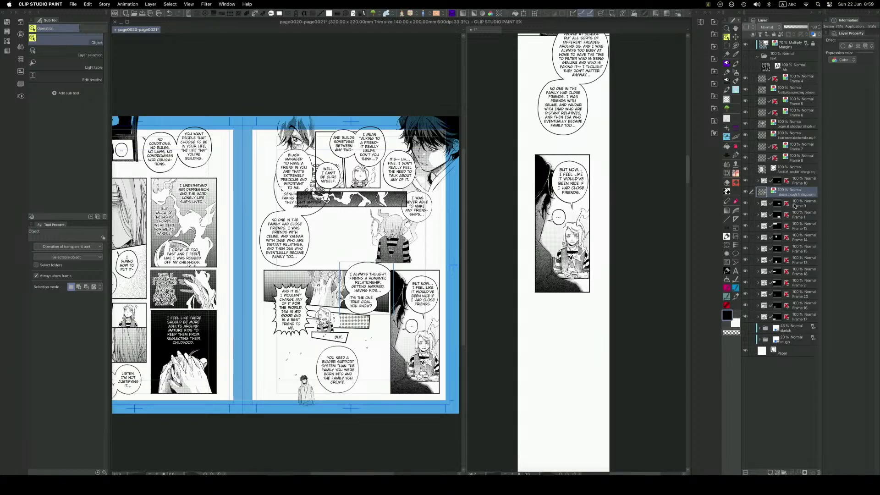
left_click(794, 206)
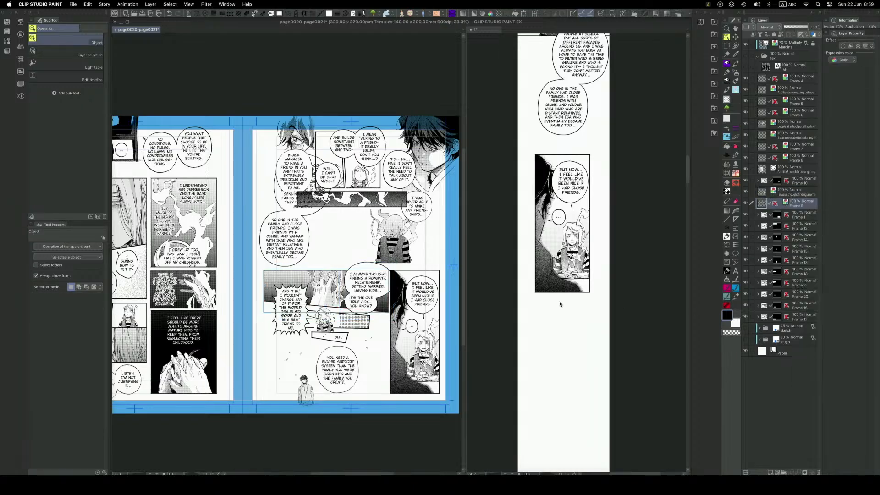
left_click(569, 328)
key("super+v")
left_click_drag(586, 257, 586, 375)
Transform the pasted hands panel to span the webtoon's full width beneath the "BUT NOW..." panel.
key("super+t")
key("Return")
left_click_drag(576, 405, 586, 361)
key("super+t")
key("Return")
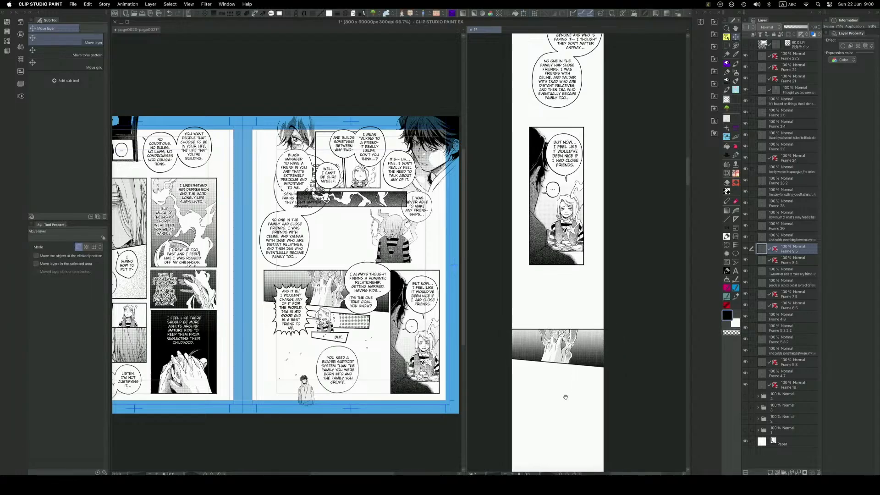
Select the upper text of the "I ALWAYS THOUGHT" balloon on the manga page with a lasso and nudge it slightly upward, then deselect.
left_click_drag(566, 394, 560, 359)
left_click(365, 323)
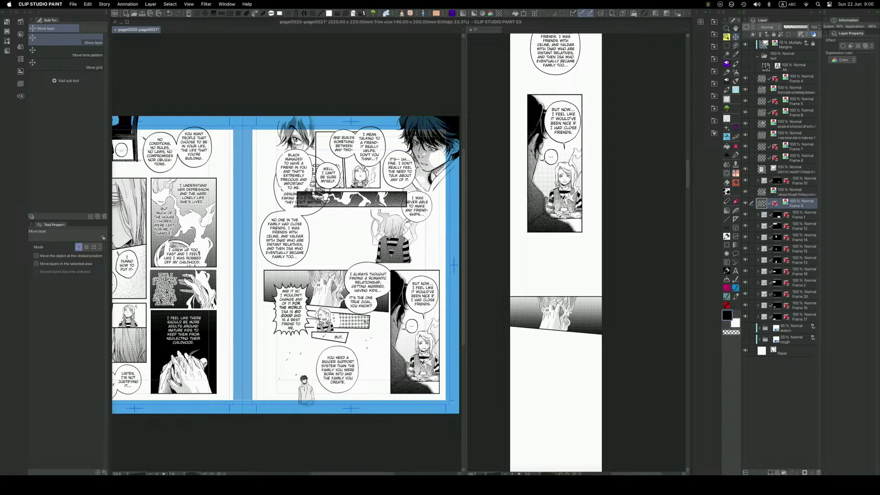
key("o")
left_click_drag(370, 294, 402, 311)
scroll(376, 298, "up", 2)
key("d")
mouse_move(398, 242)
left_mouse_down()
mouse_move(397, 278)
mouse_move(333, 281)
mouse_move(338, 236)
mouse_move(360, 241)
left_mouse_up()
key("m")
key("k")
left_click_drag(376, 277, 377, 273)
key("super+d")
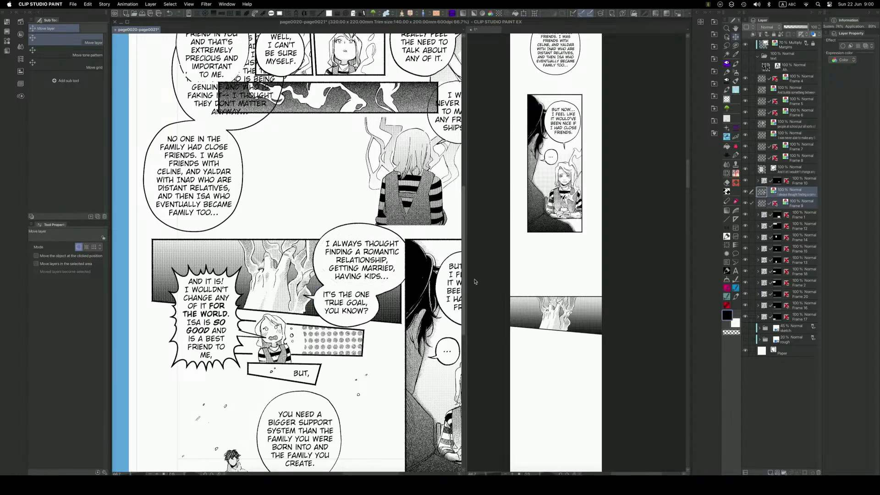
Copy the rasterized "I ALWAYS THOUGHT" balloon layer from the manga page into the webtoon.
left_click(575, 355)
left_click(362, 293)
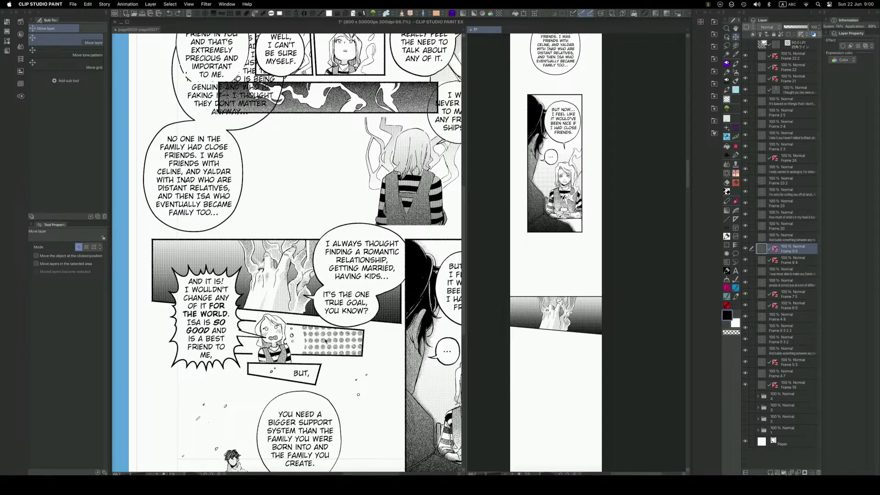
key("o")
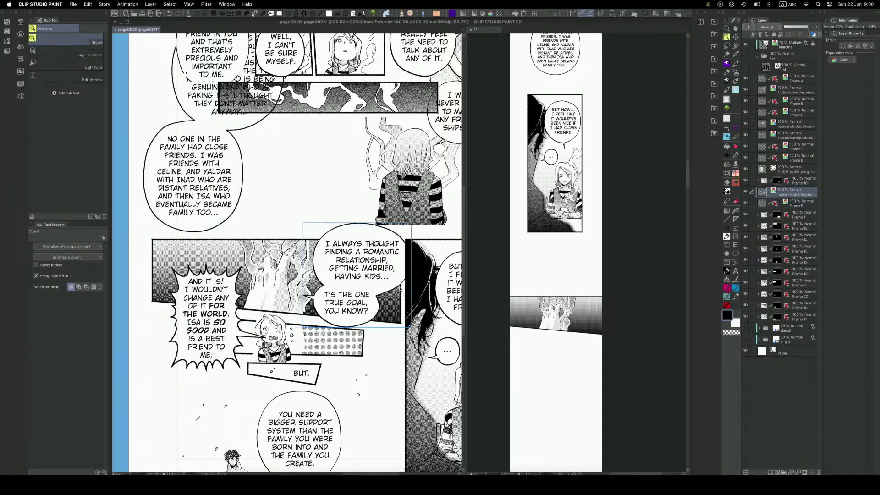
left_click(576, 328)
key("ctrl+v")
Scale the pasted "I ALWAYS THOUGHT" balloons down and place them left of centre, overlapping the hands panel's upper border.
key("super+t")
left_click_drag(627, 202, 570, 276)
mouse_move(532, 301)
left_mouse_down()
mouse_move(582, 295)
mouse_move(544, 303)
left_mouse_up()
left_click_drag(576, 243, 573, 247)
left_click_drag(565, 280, 566, 279)
key("Return")
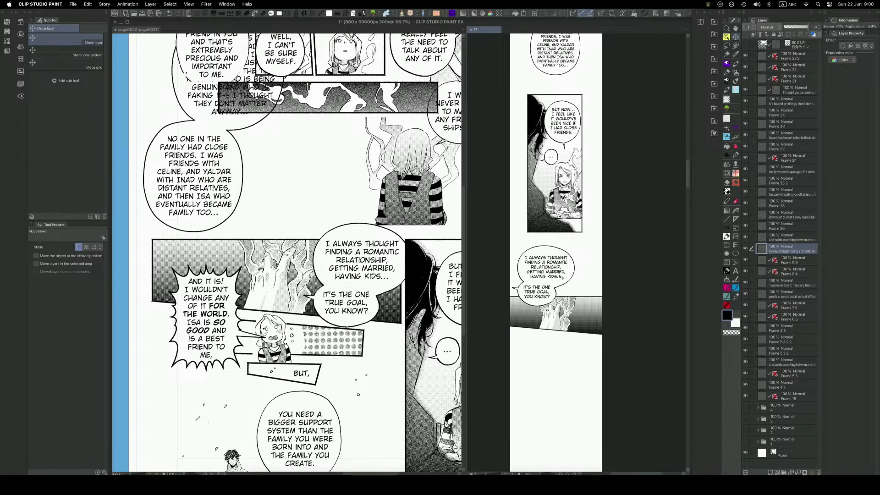
Erase the tail on the left side of the "IT'S THE ONE TRUE GOAL" balloon and close the gap in its outline with the pen.
key("space")
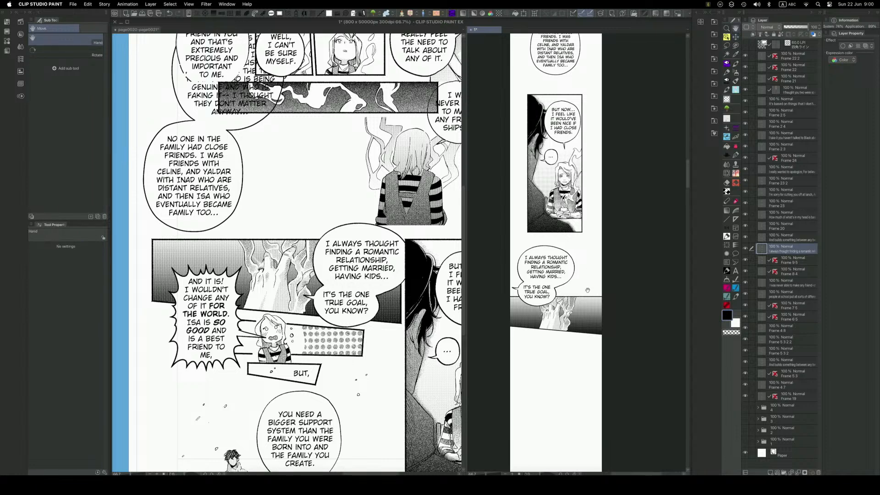
left_click_drag(588, 297, 596, 236)
scroll(526, 225, "up", 3)
key("e")
left_click_drag(514, 228, 524, 226)
key("k")
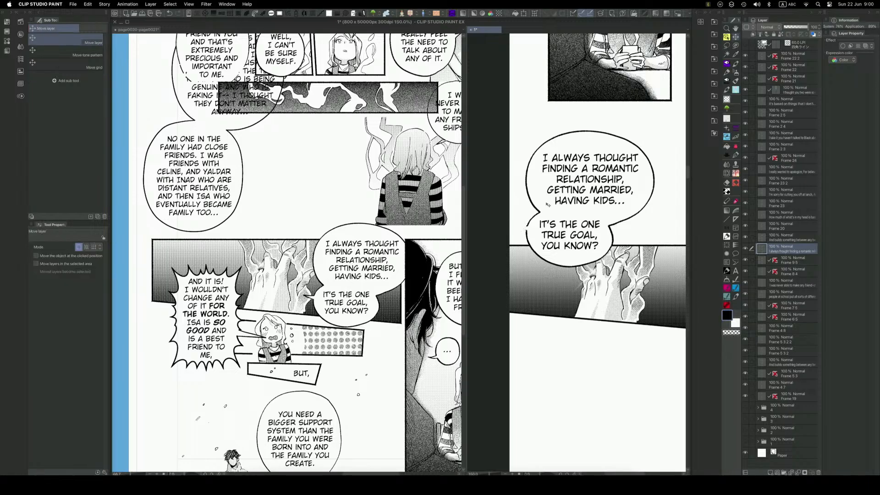
key("q")
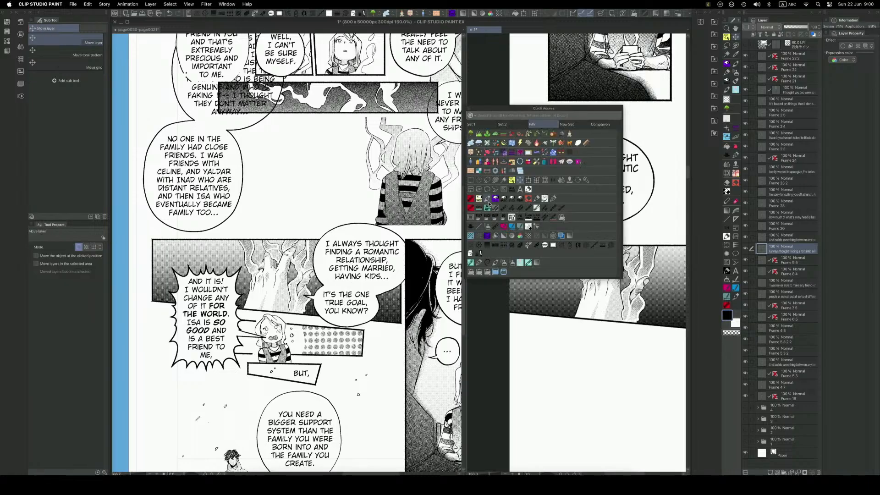
left_click(553, 199)
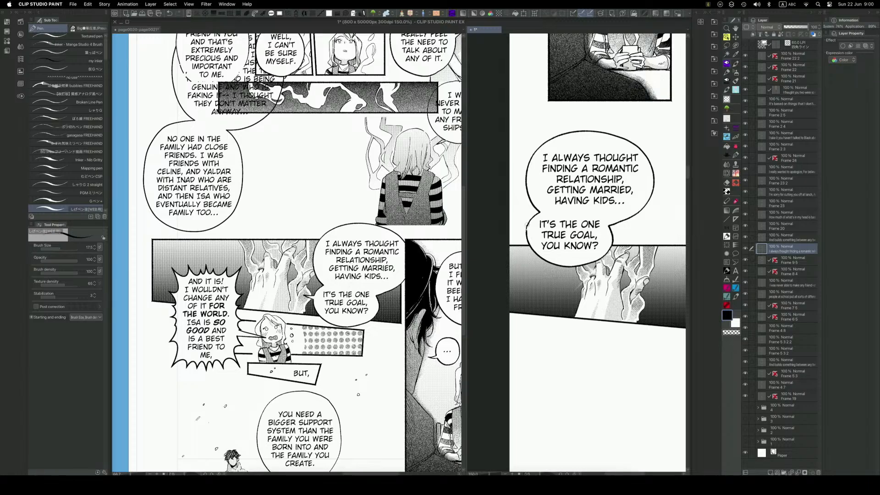
mouse_move(619, 231)
left_mouse_down()
mouse_move(581, 228)
mouse_move(605, 234)
left_mouse_up()
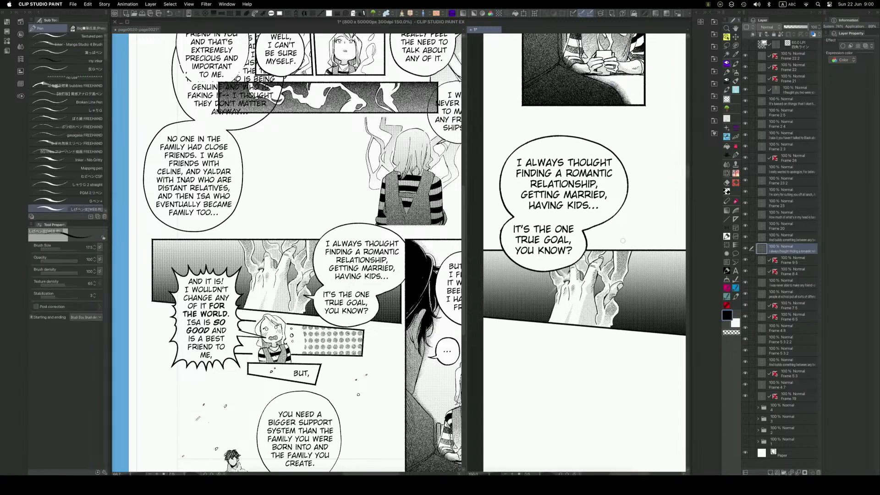
Nudge the joined balloons slightly up and left and retouch the lower balloon's edge over the hands panel with a smaller pen.
key("q")
left_click(585, 221)
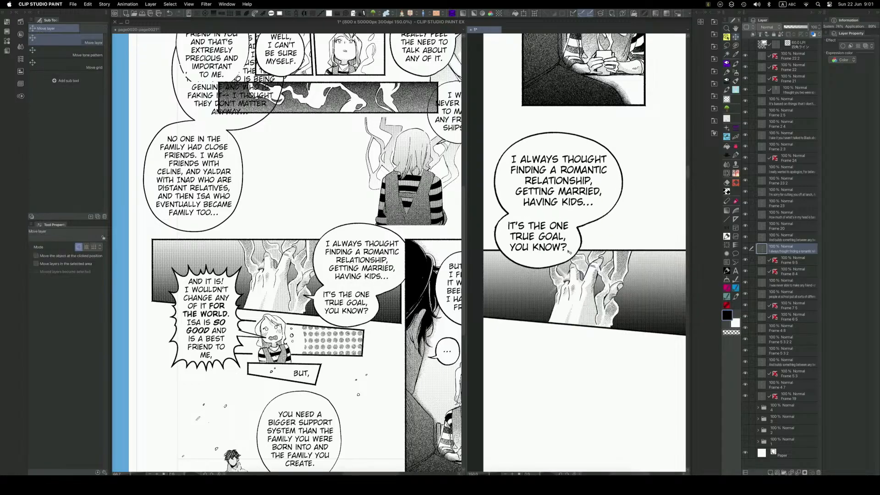
key("q")
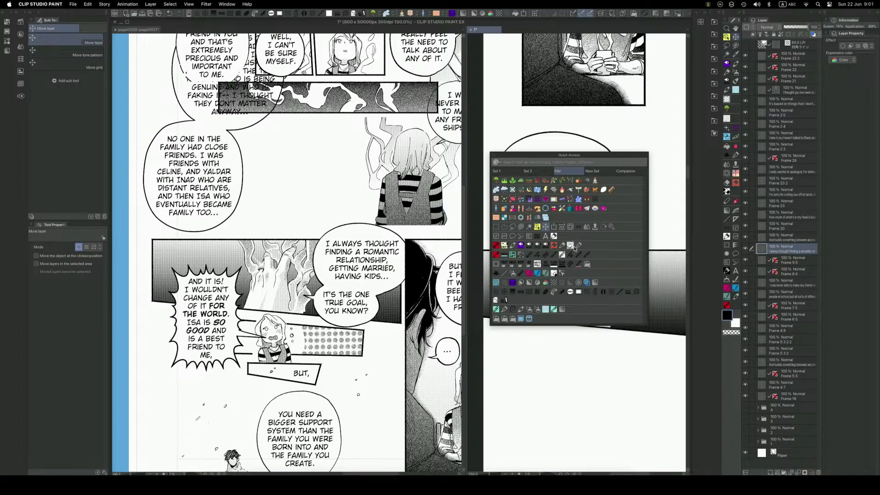
left_click(578, 246)
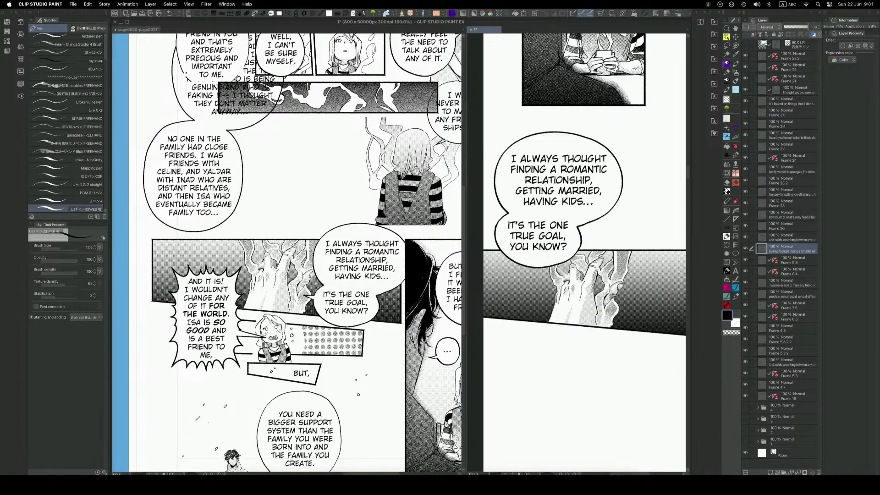
left_click_drag(574, 290, 559, 277)
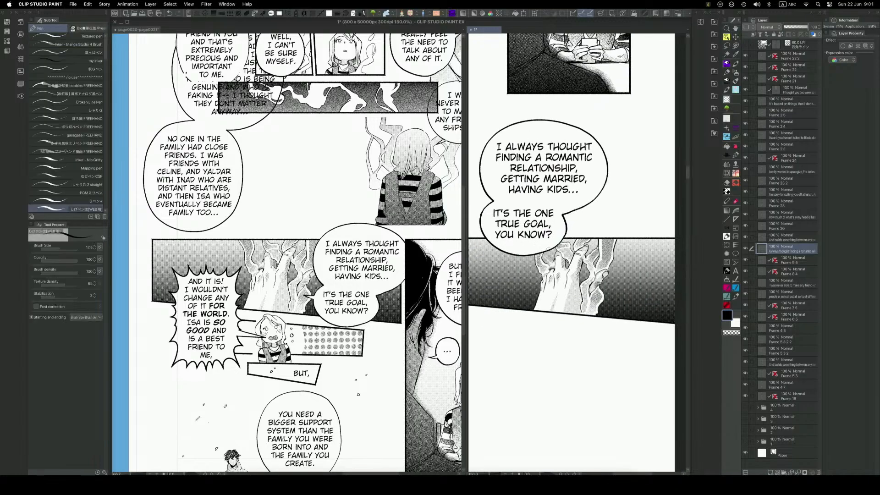
key("bracketleft")
key("x")
left_click(549, 251)
left_click_drag(547, 248, 549, 253)
key("super+minus")
key("space")
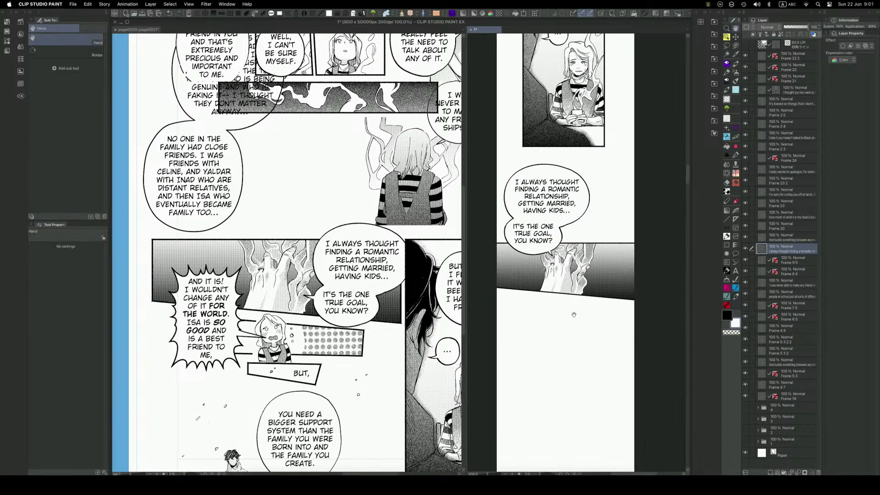
left_click_drag(574, 348, 595, 337)
key("space")
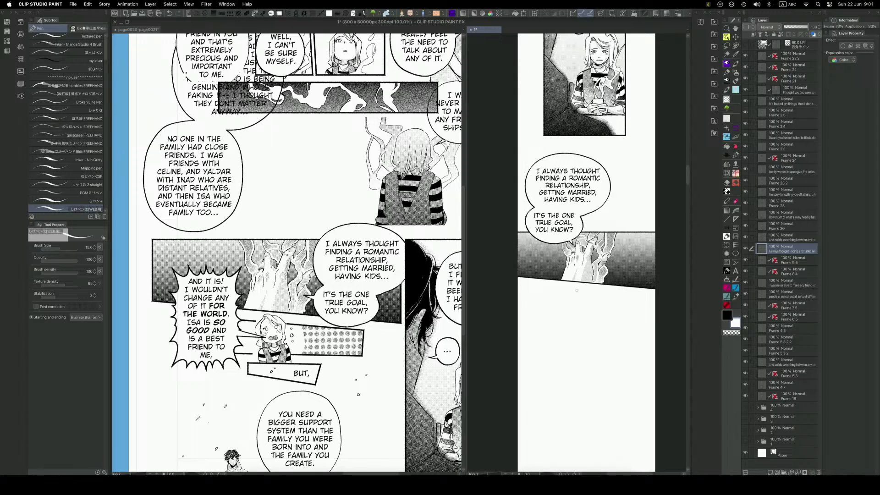
Rasterize the frame folder of the small panel with the shouting girl and the "BUT," box on the manga page.
key("space")
left_click_drag(598, 284, 597, 233)
left_click(347, 354)
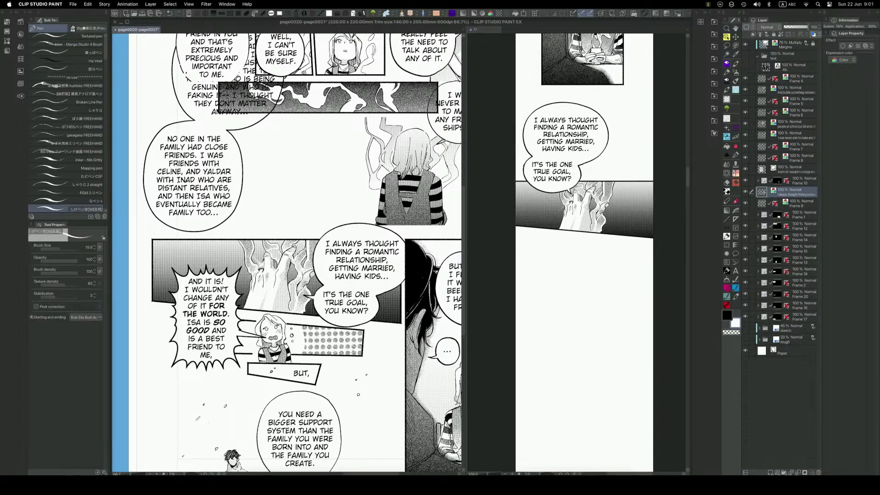
key("o")
key("space")
left_click_drag(347, 353, 362, 303)
left_click(266, 303)
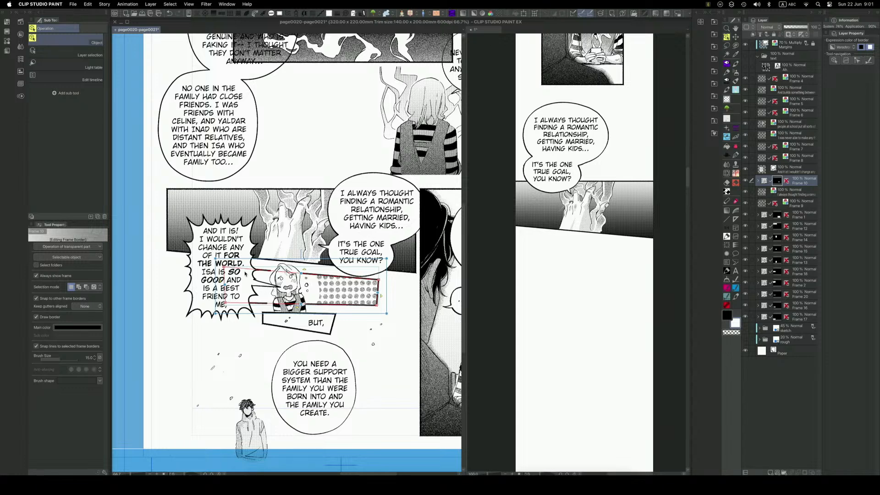
left_click(242, 242)
left_click(374, 292, "shift")
right_click(795, 179)
left_click(836, 334)
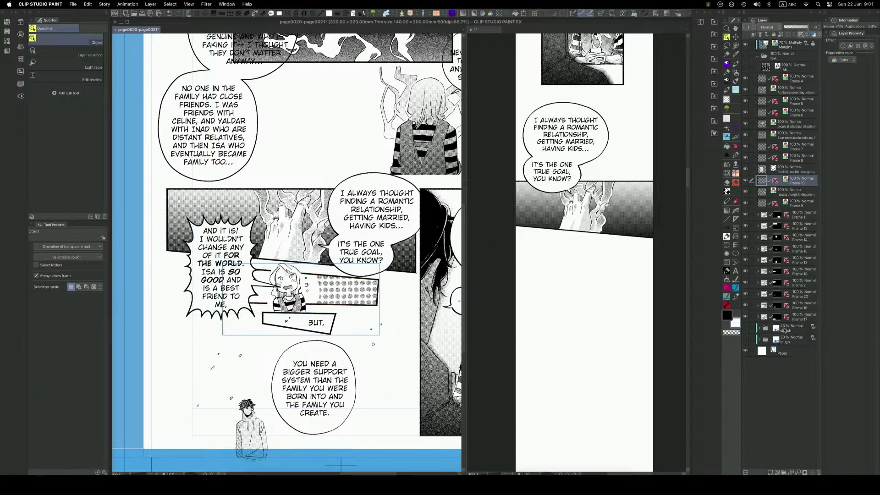
Copy the rasterized "BUT," panel into the webtoon beneath the hands panel and scale it down.
left_click(559, 324)
scroll(571, 291, "down", 3)
key("super+v")
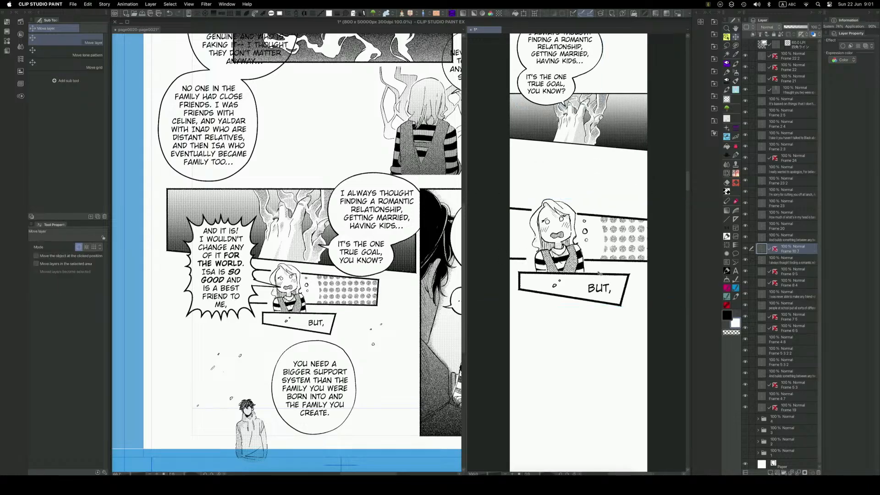
key("super+t")
left_click_drag(571, 306, 607, 290)
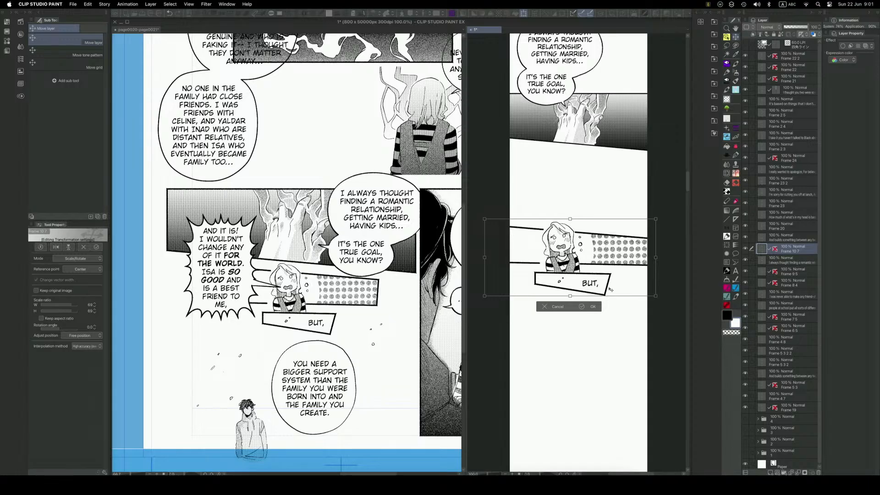
key("Return")
key("m")
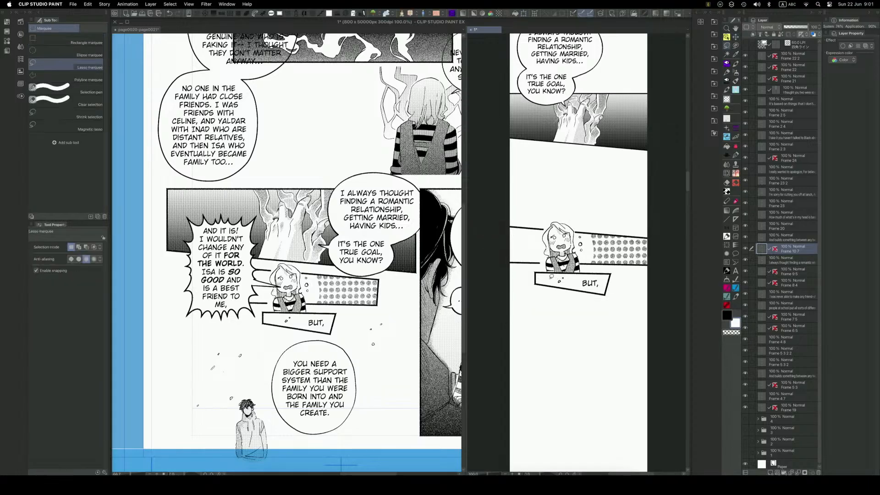
Select the "BUT," box in the webtoon with a polyline marquee and move it well below the shouting girl's panel.
key("m")
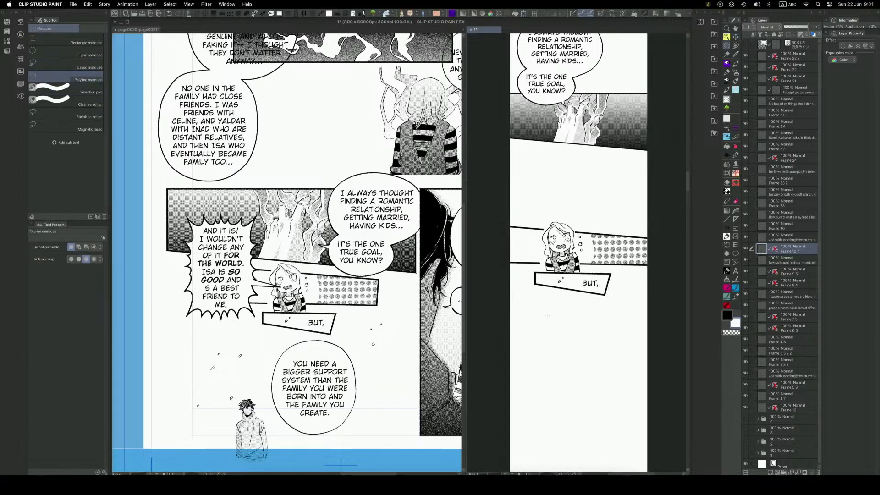
left_click(529, 271)
left_click(624, 274)
left_click(596, 328)
double_click(519, 294)
key("k")
left_click_drag(565, 288, 575, 436)
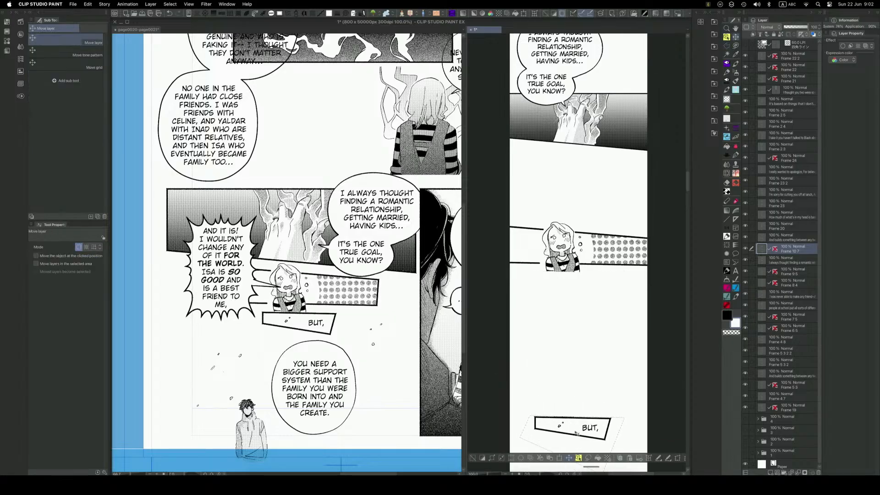
key("ctrl+d")
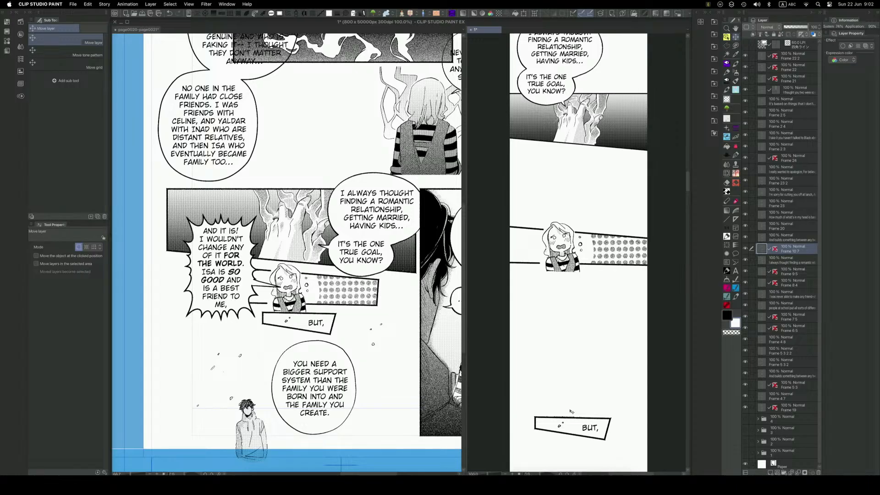
Rasterize the spiky "AND IT IS!" balloon layer on the manga page and copy it.
left_click(341, 329)
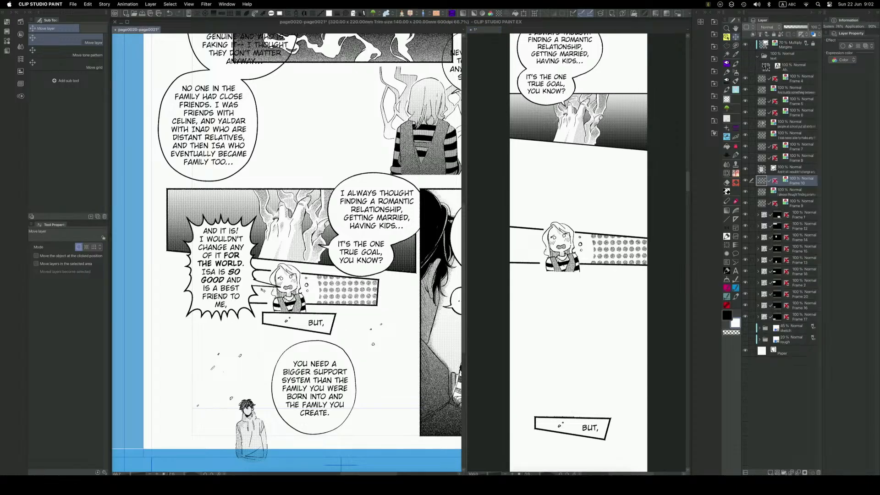
key("o")
left_click(266, 288)
left_click(242, 293)
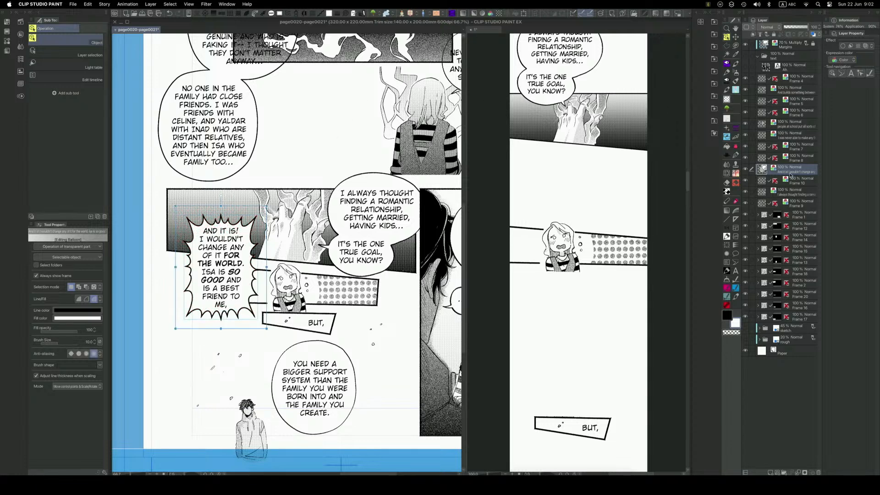
right_click(793, 168)
left_click(835, 279)
key("super+c")
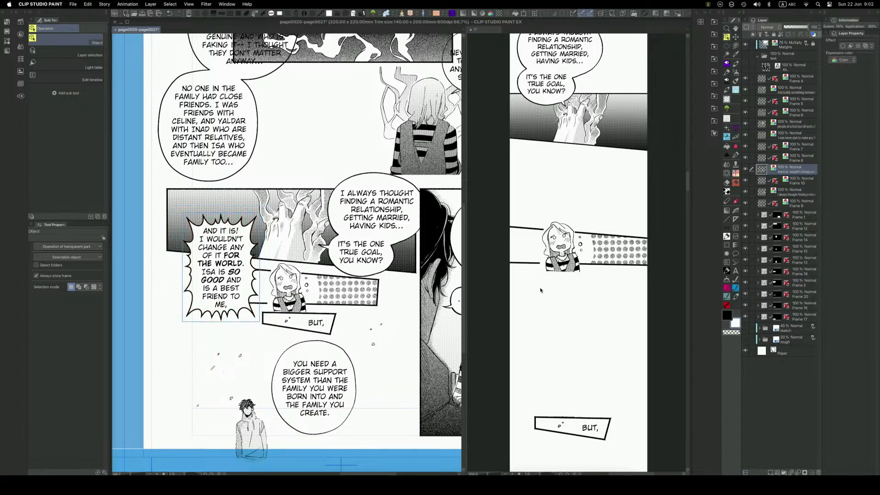
Paste the spiky balloon into the webtoon, scale it down and place it above the dotted background beside the shouting girl.
left_click(543, 289)
key("super+v")
key("super+t")
left_click_drag(635, 171, 592, 231)
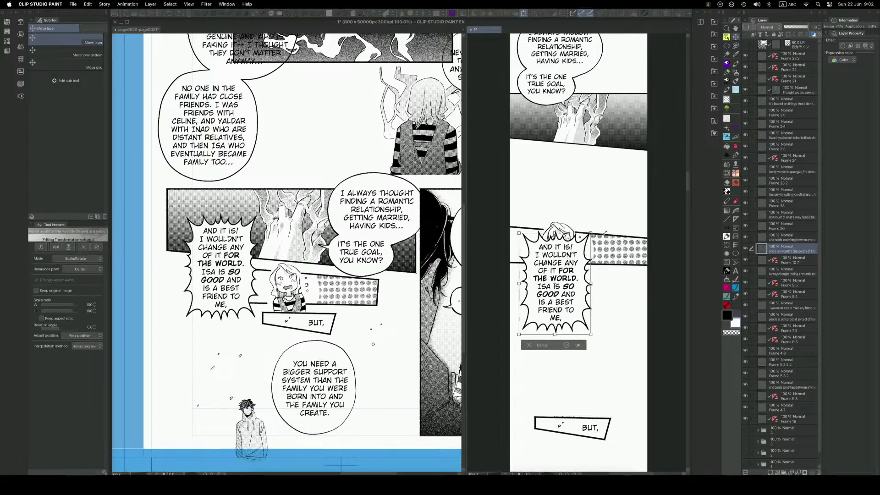
left_click_drag(570, 297, 620, 222)
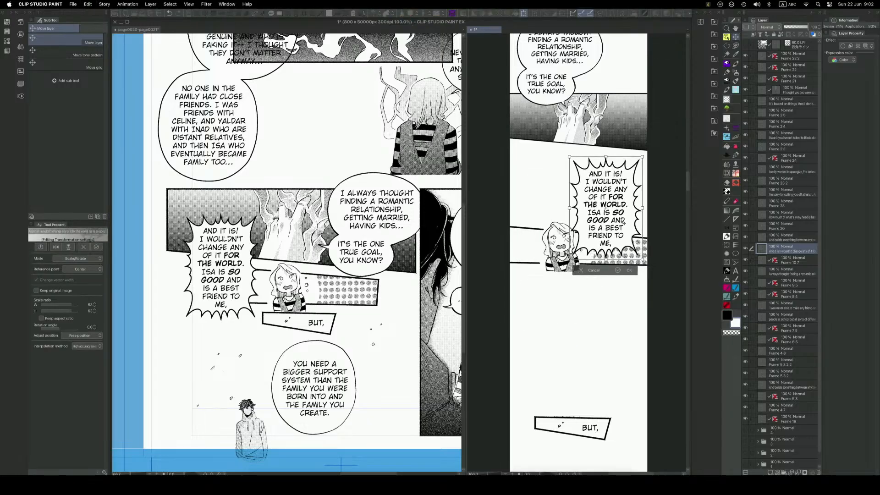
key("Return")
Shift the shouting girl's panel layer left and slightly up so the spiky balloon overlaps its dotted background.
left_click(556, 269)
left_click_drag(564, 270, 550, 277)
left_click_drag(605, 253, 600, 253)
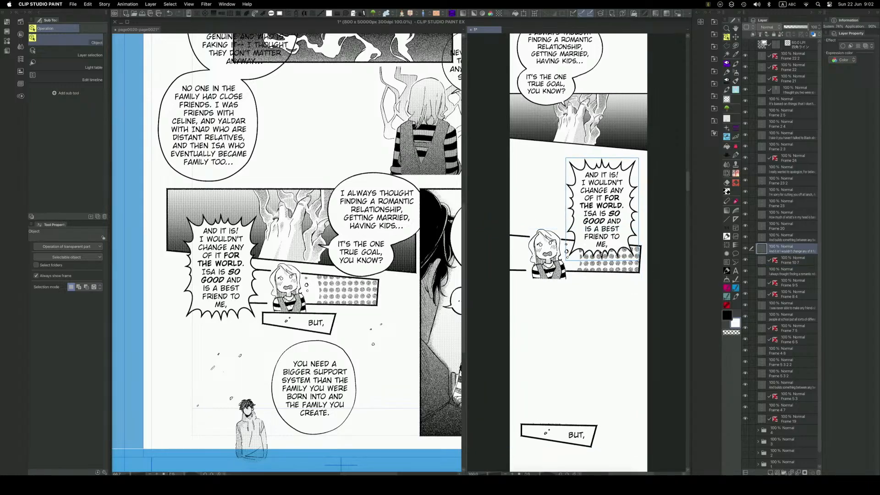
key("space")
left_click_drag(601, 337, 601, 337)
left_click(601, 273)
left_click_drag(602, 272, 604, 258)
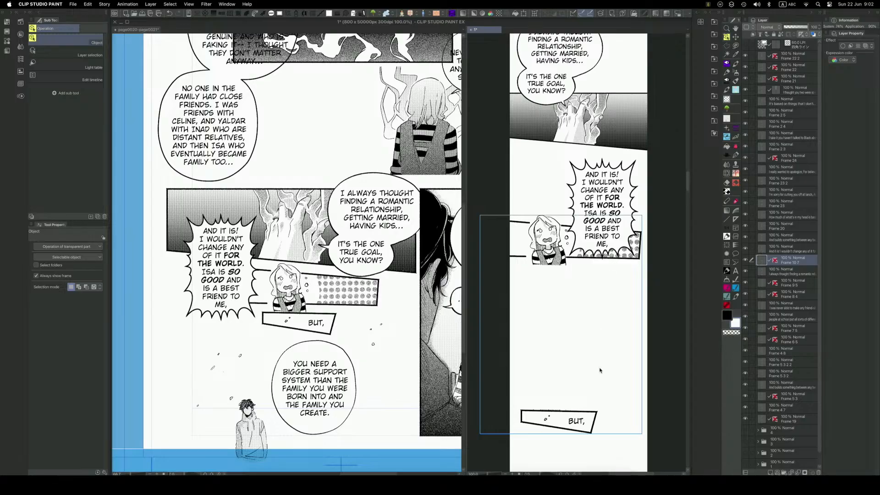
key("super+z")
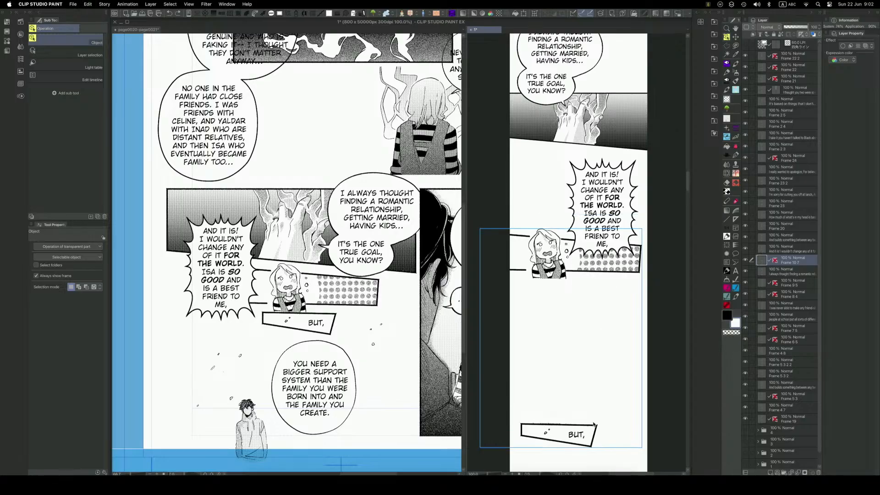
key("shift+Up")
key("shift+Up")
key("shift+Up")
key("shift+Up")
key("shift+Up")
key("shift+Up")
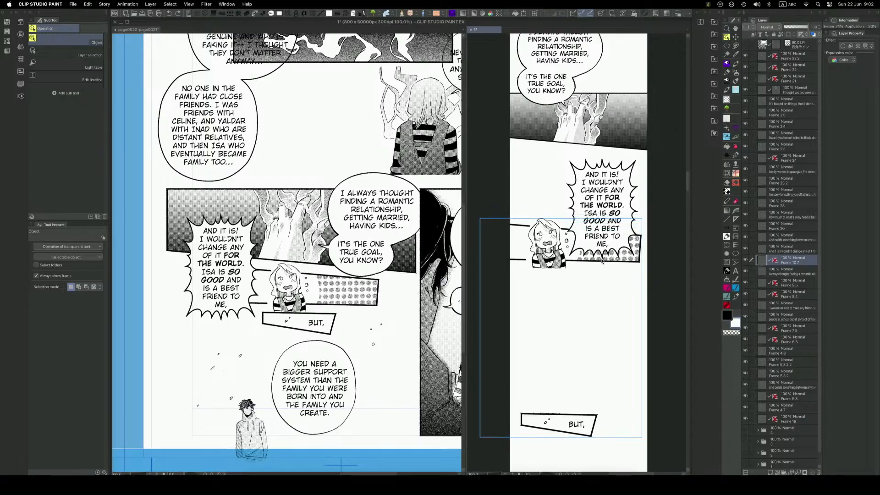
Select the "BUT," box with a marquee and move it closer to the girl's panel and slightly right.
key("m")
left_click_drag(607, 443, 510, 409)
key("k")
left_click_drag(567, 435, 587, 390)
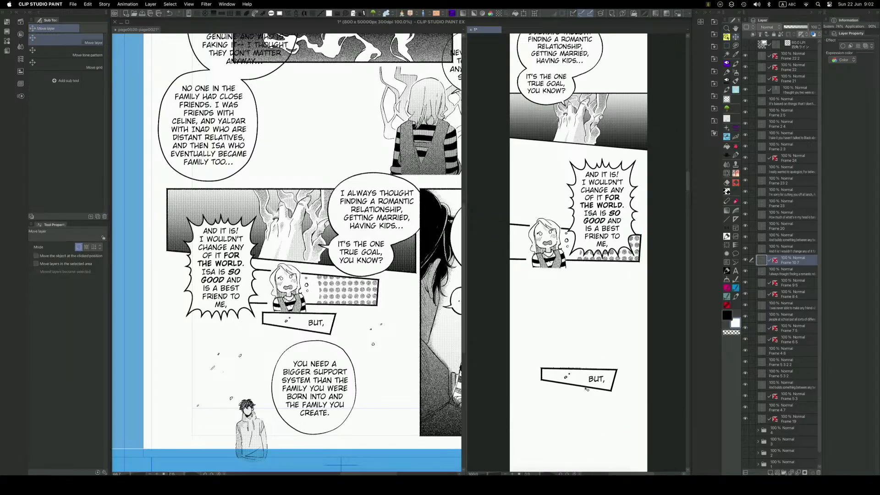
key("e")
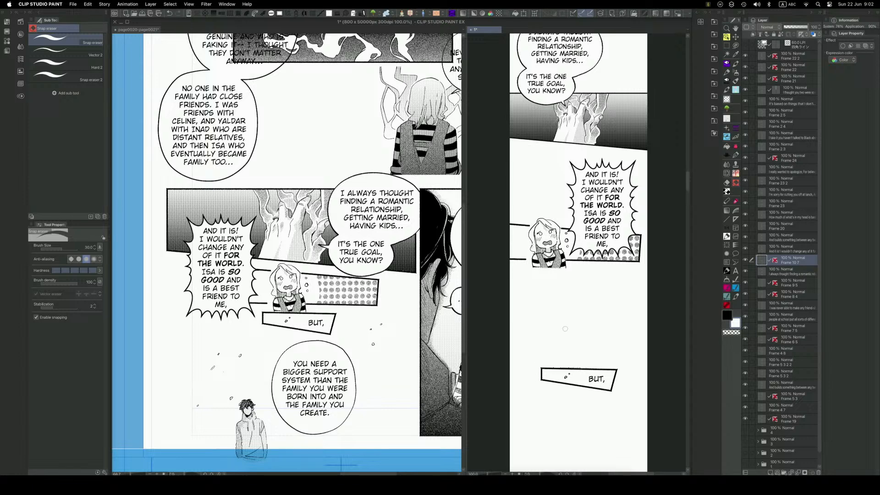
left_click_drag(551, 299, 560, 246)
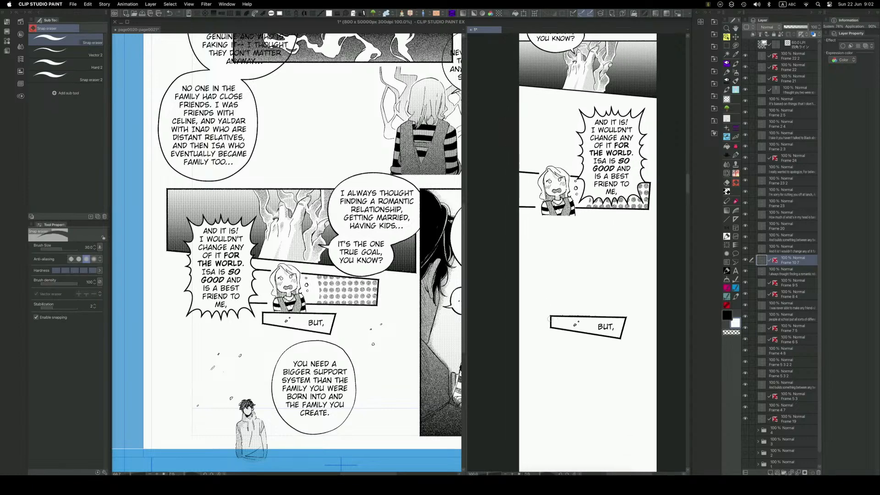
left_click(632, 314, "shift")
right_click(617, 348)
left_click(534, 328)
left_click_drag(632, 310, 519, 360)
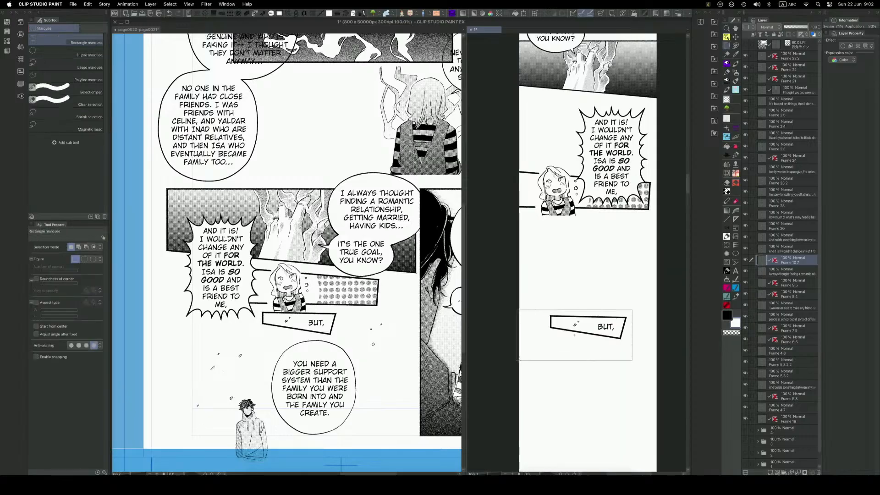
left_click(595, 278)
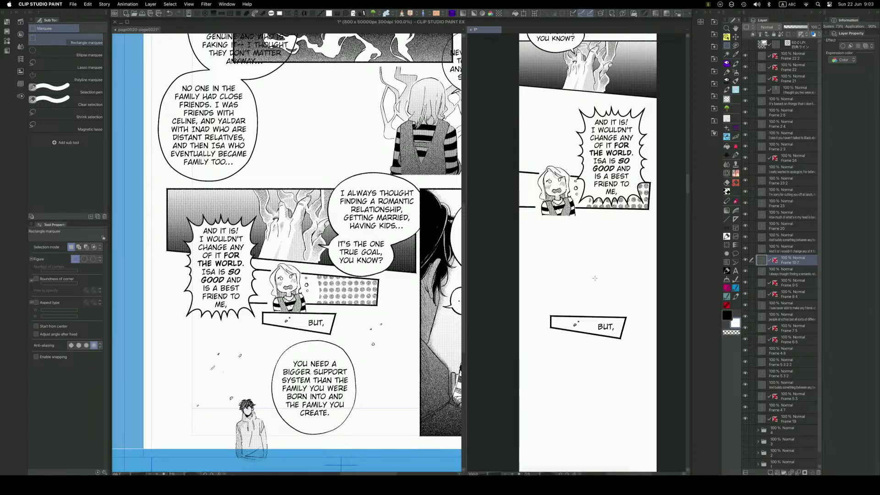
Move the "YOU NEED A BIGGER SUPPORT SYSTEM" balloon layer out of the Frame 1 folder on the manga page and merge that folder.
scroll(594, 278, "down", 5)
left_click(365, 363)
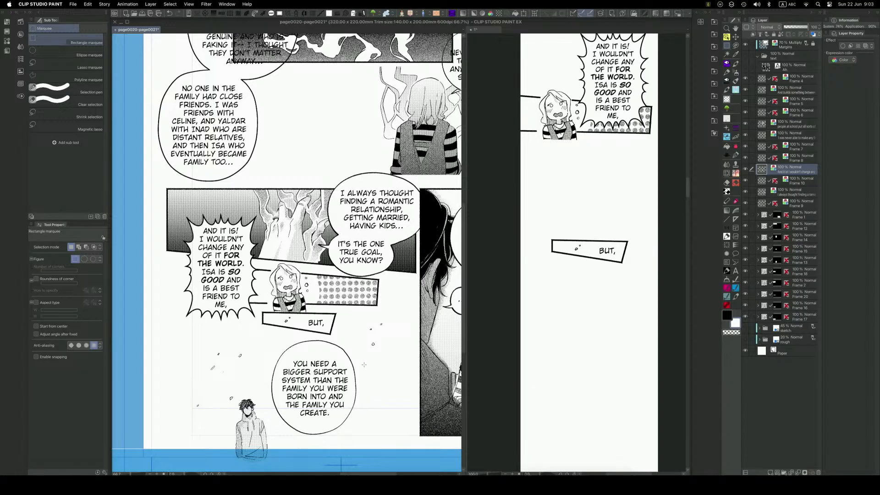
key("o")
left_click(259, 434)
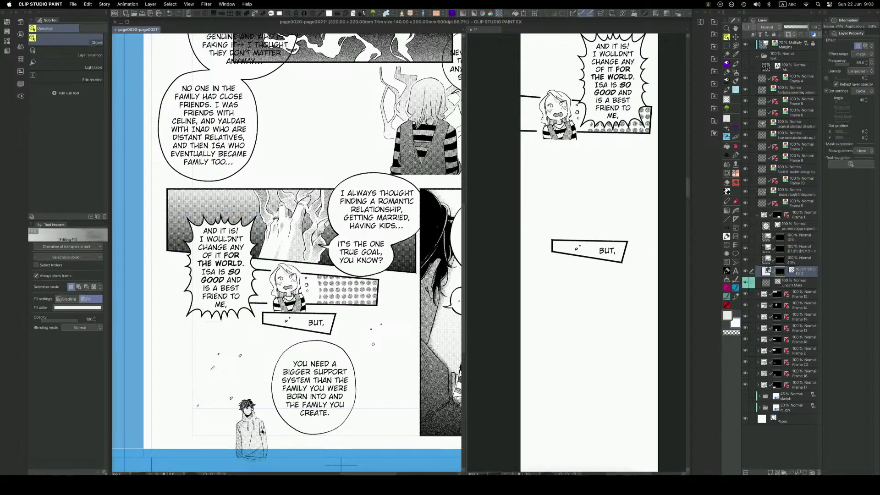
scroll(372, 376, "down", 3)
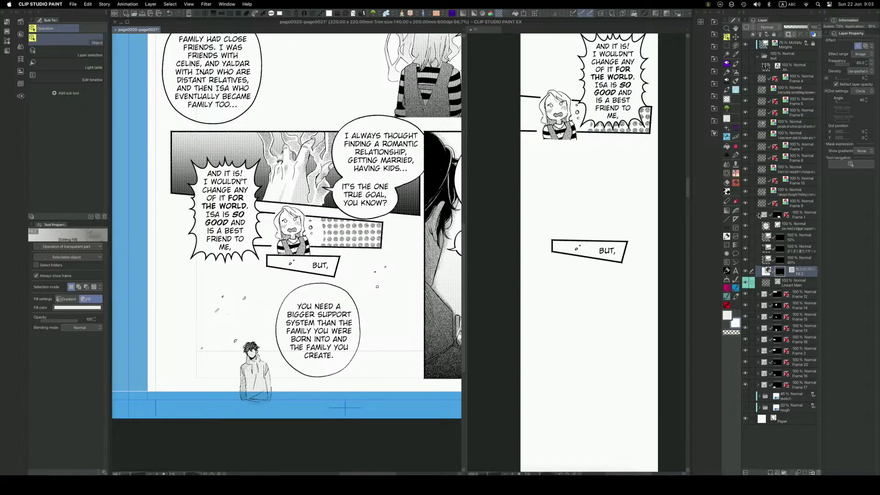
left_click_drag(775, 227, 789, 214)
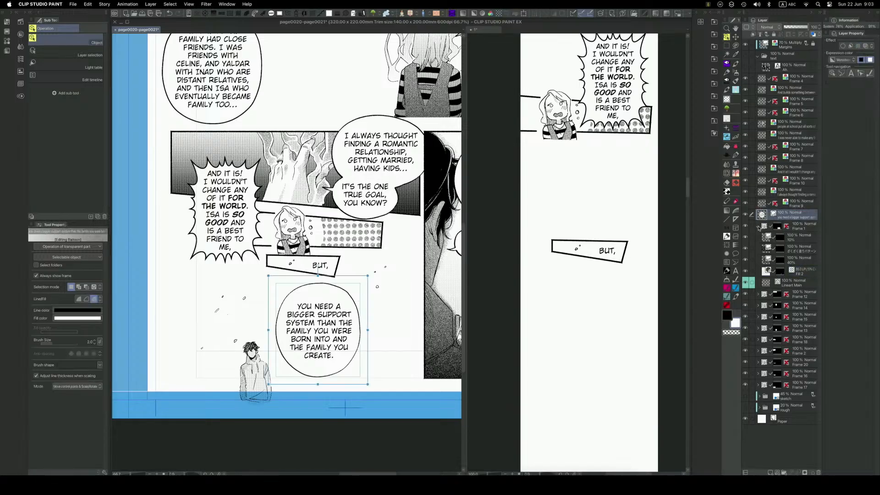
right_click(800, 228)
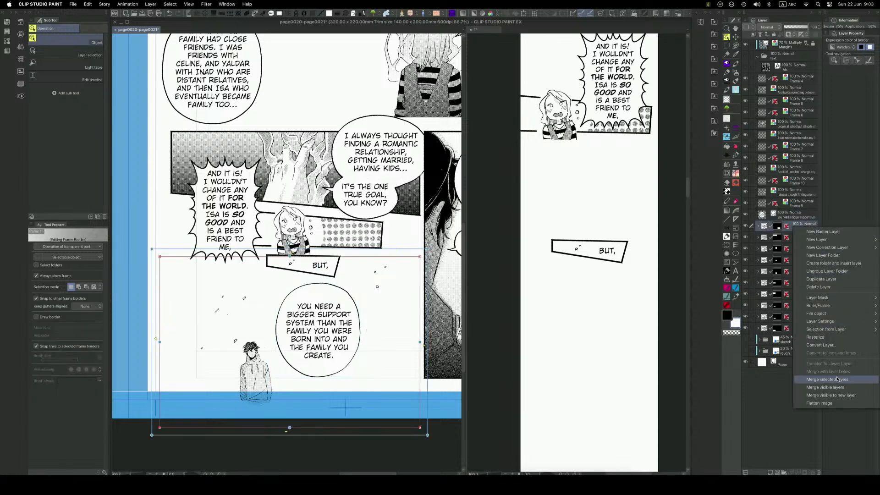
left_click(818, 380)
Paste the merged panel of the standing boy into the webtoon and position it below the "BUT," box toward the right.
left_click(604, 352)
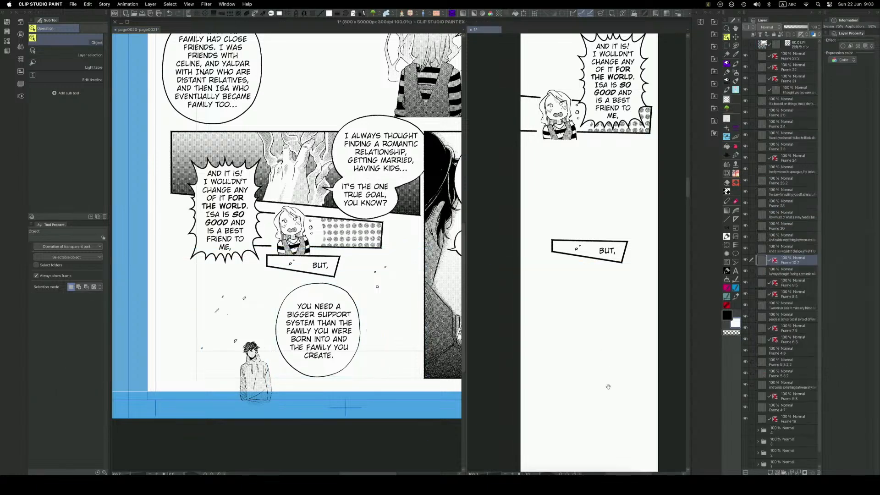
left_click_drag(609, 391, 609, 259)
key("super+v")
key("k")
left_click_drag(550, 341, 642, 363)
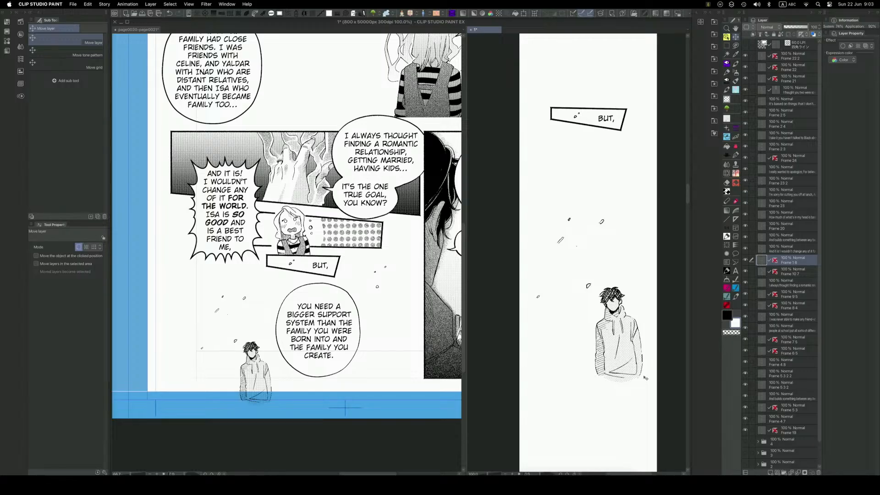
Delete a rectangular strip of the artwork along the lower edge of the boy's figure.
key("m")
left_click_drag(661, 373, 538, 405)
key("Delete")
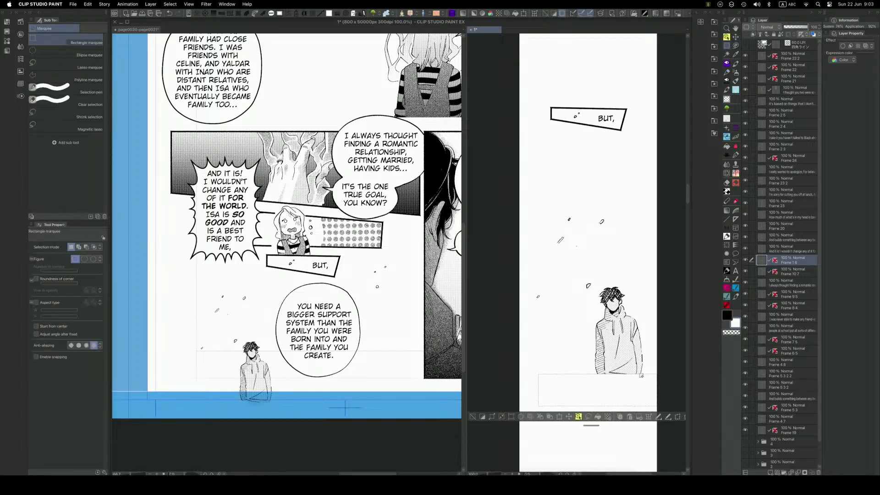
key("ctrl+d")
Draw a straight black horizontal line across the full webtoon width at the cut-off edge of the boy's figure.
key("u")
left_click_drag(660, 375, 495, 389)
key("ctrl+z")
key("x")
left_click_drag(656, 378, 514, 377)
key("ctrl+z")
left_click_drag(659, 373, 512, 381)
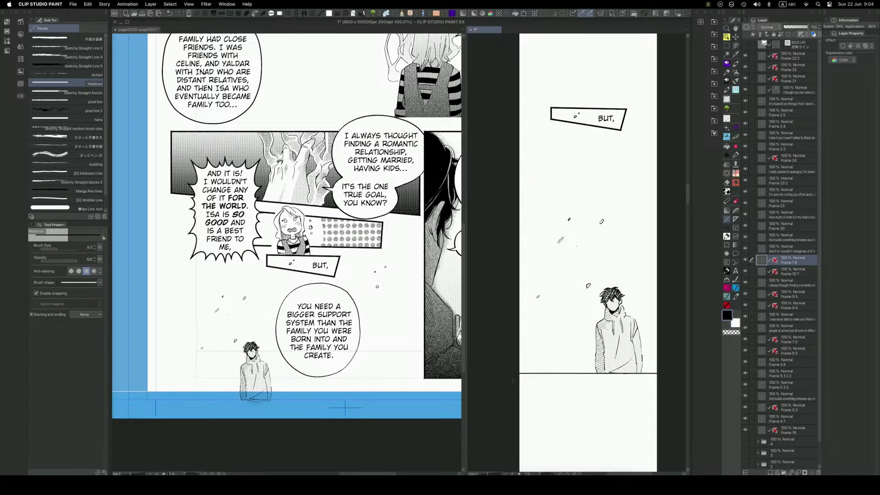
Move the boy's panel with its baseline slightly further down, away from the "BUT," box.
left_click(418, 357)
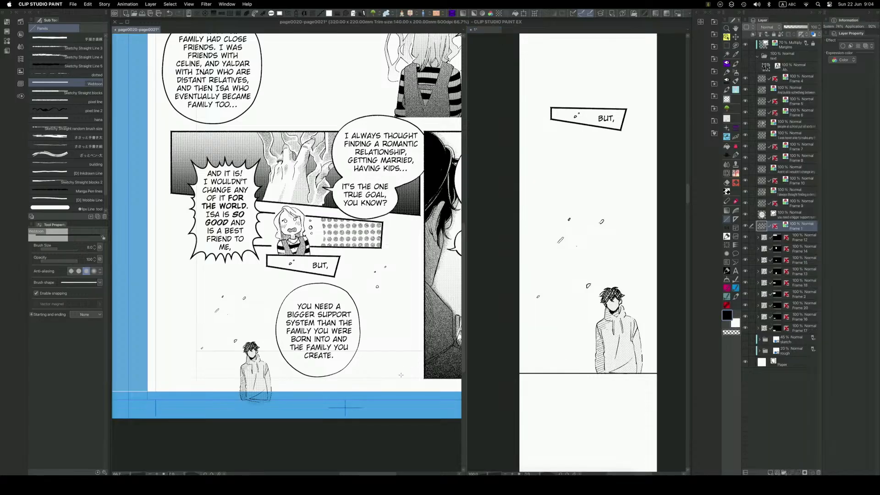
key("q")
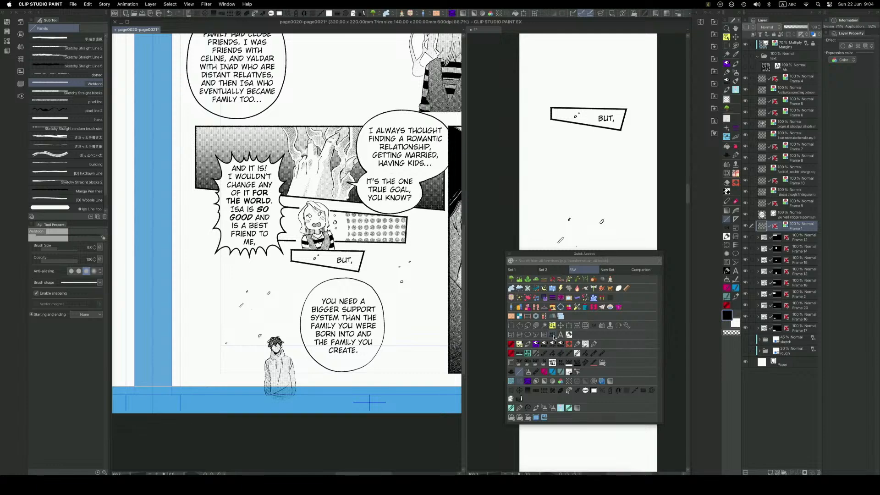
left_click(558, 324)
left_click(619, 390)
left_click_drag(619, 375, 618, 411)
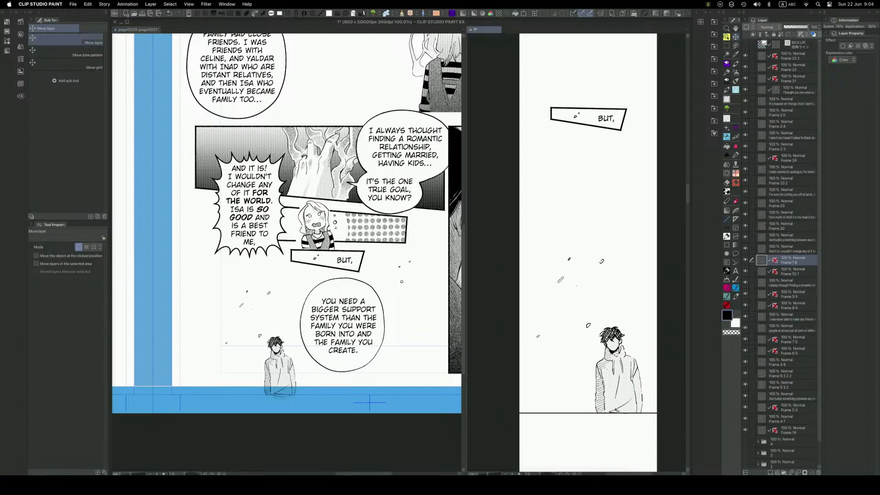
Set the "YOU NEED A BIGGER SUPPORT SYSTEM" balloon layer's expression color to Color on the manga page and rasterize it.
left_click(364, 362)
key("o")
left_click(365, 361)
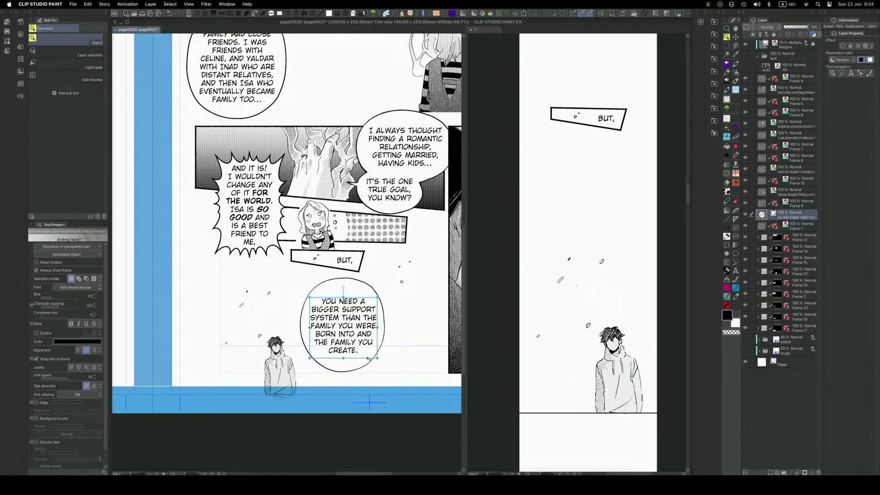
left_click(842, 60)
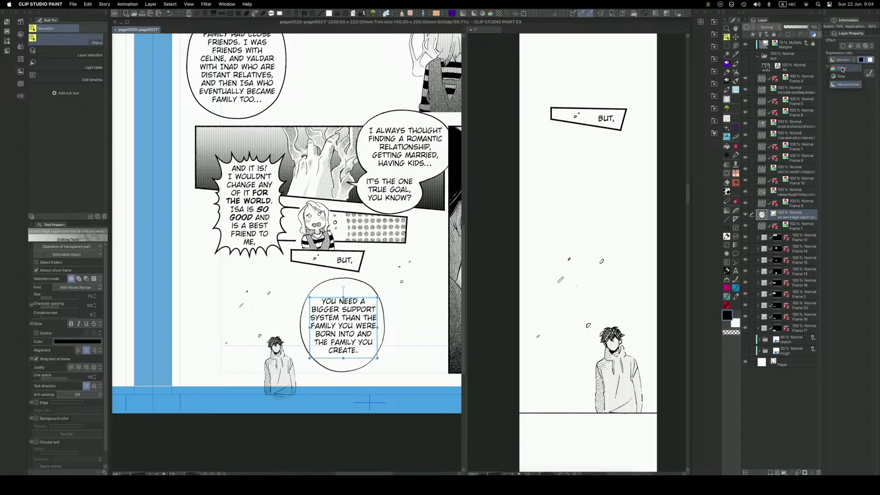
left_click(842, 84)
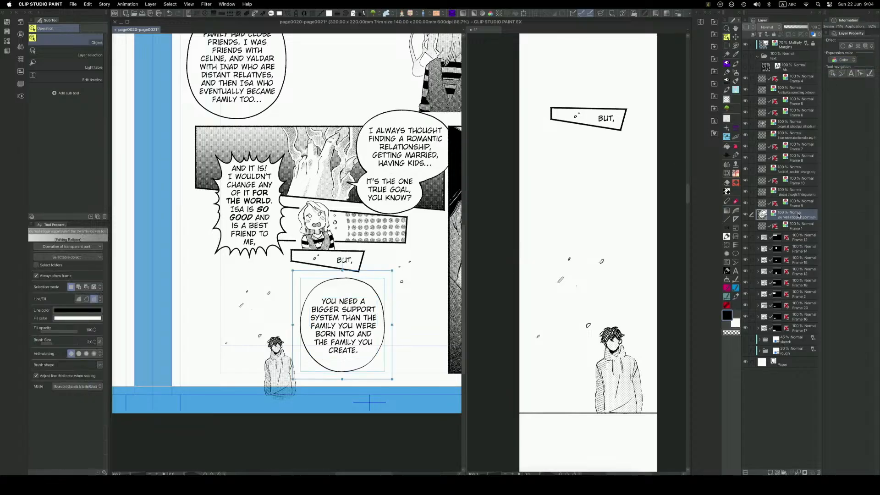
right_click(794, 214)
left_click(827, 325)
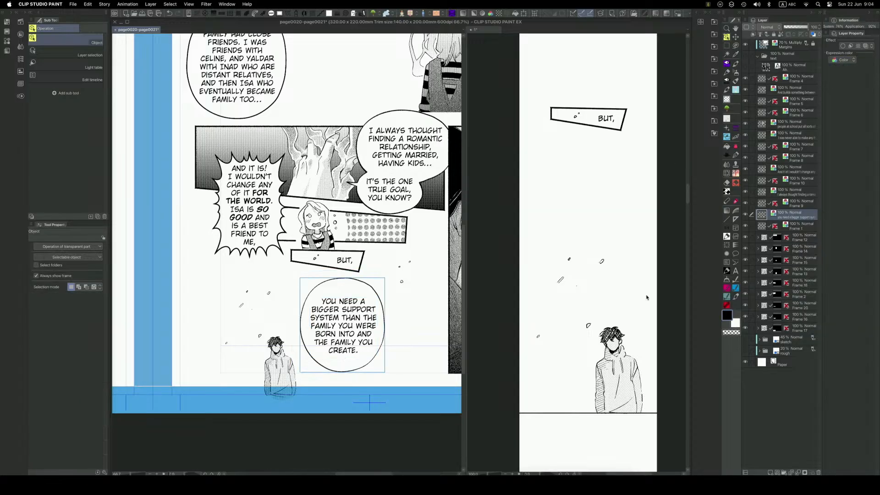
Copy the rasterized "YOU NEED A BIGGER SUPPORT SYSTEM" balloon into the webtoon, scale it down and place it above the boy, slightly left.
left_click(449, 302)
key("super+v")
key("super+z")
left_click(593, 307)
key("super+v")
key("super+t")
left_click_drag(656, 175, 599, 242)
left_click_drag(525, 320, 545, 326)
left_click_drag(596, 304, 598, 299)
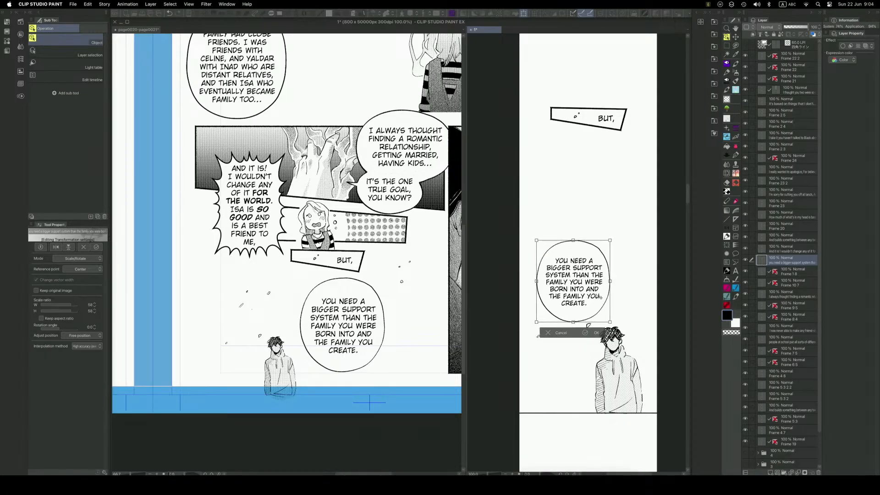
key("Return")
Select the small floating marks behind the "YOU NEED A BIGGER SUPPORT SYSTEM" balloon on the boy's layer and move them above it.
key("m")
mouse_move(618, 246)
left_mouse_down()
mouse_move(583, 306)
mouse_move(521, 281)
mouse_move(631, 221)
left_mouse_up()
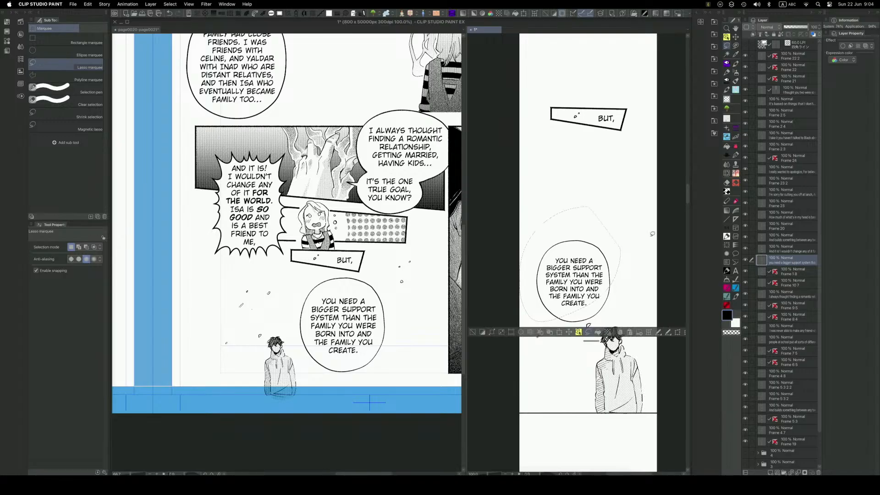
left_click(792, 275)
key("k")
mouse_move(581, 319)
left_mouse_down()
mouse_move(636, 183)
mouse_move(620, 199)
left_mouse_up()
key("super+z")
key("super+d")
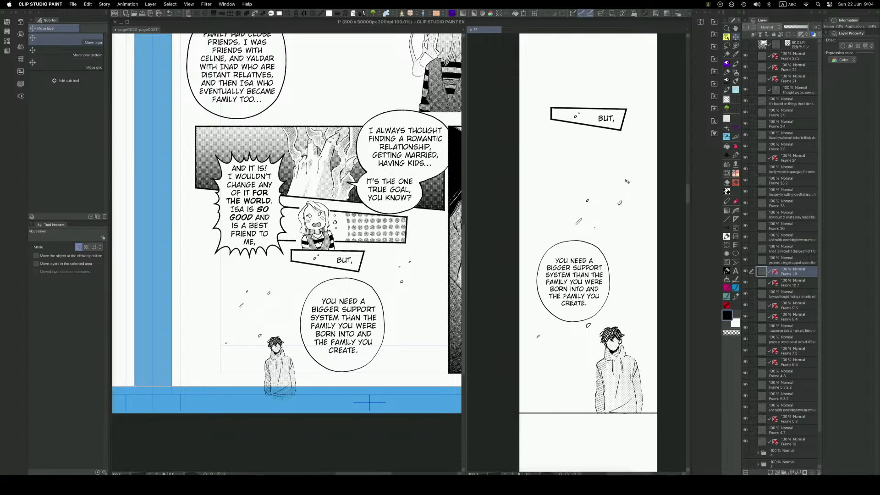
Examine the upper panels of the facing manga page and the empty webtoon space below the boy.
key("space")
left_click_drag(619, 276, 614, 231)
left_click_drag(616, 337, 618, 291)
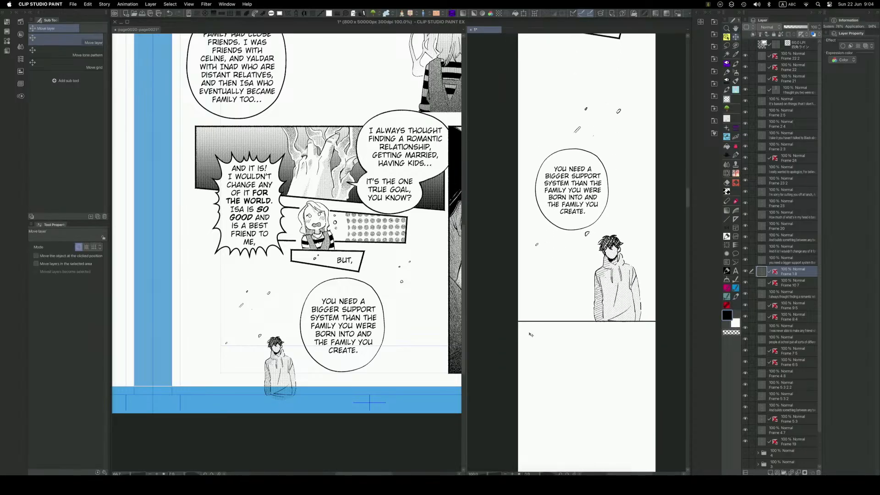
left_click(372, 353)
scroll(372, 353, "down", 1)
key("space")
left_click_drag(165, 216, 429, 342)
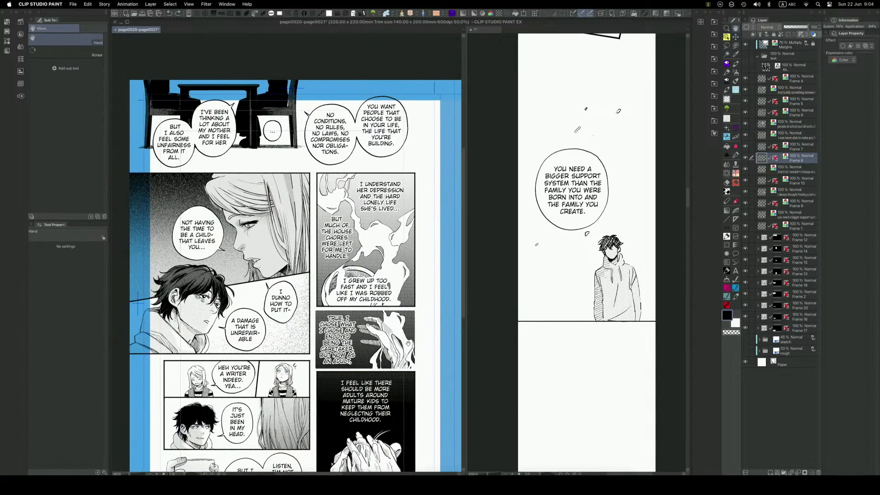
left_click(610, 377)
scroll(609, 377, "down", 1)
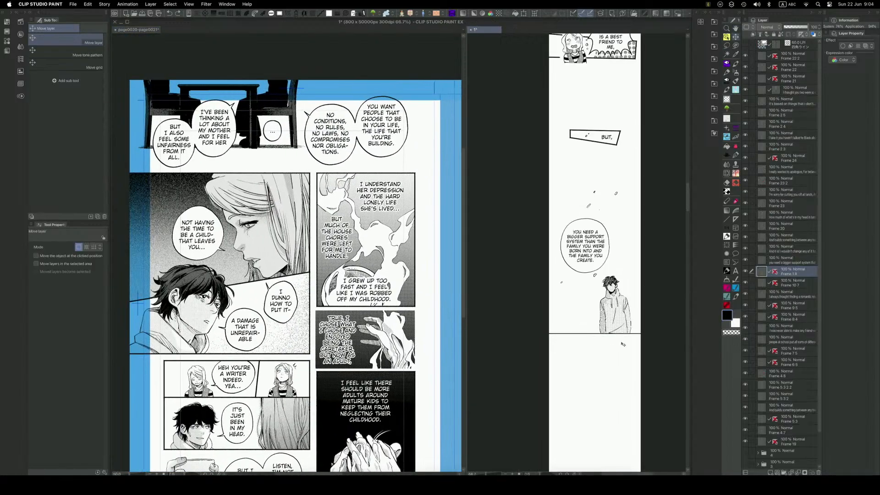
Select the boy with his baseline and scale them down slightly beneath the balloon.
key("q")
left_click(536, 306)
mouse_move(594, 294)
left_mouse_down()
mouse_move(637, 349)
mouse_move(545, 318)
left_mouse_up()
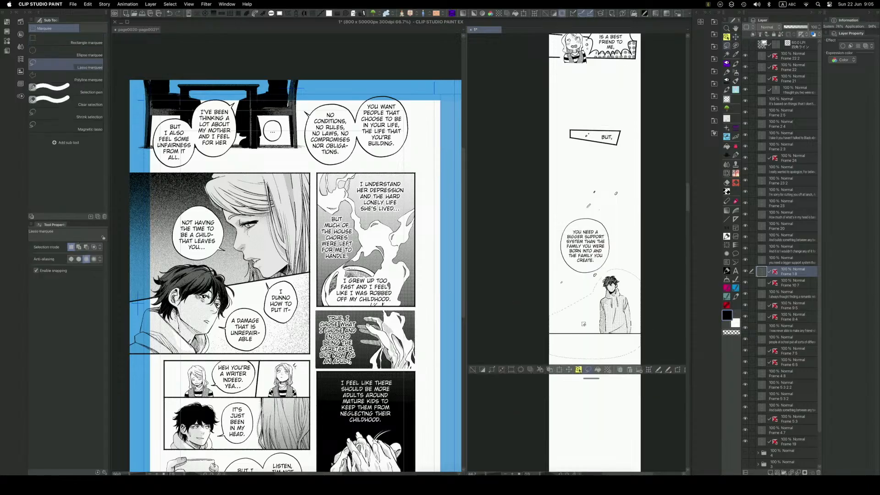
left_click(569, 369)
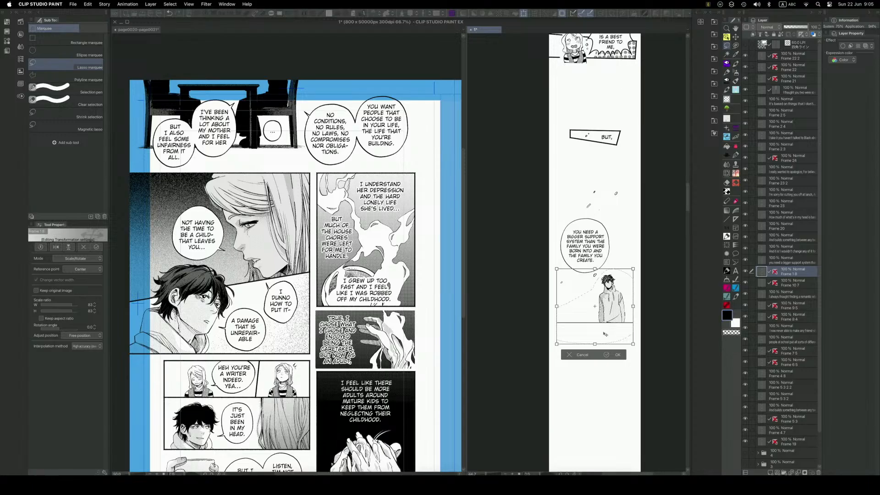
left_click(609, 355)
scroll(589, 293, "up", 2)
key("q")
key("q")
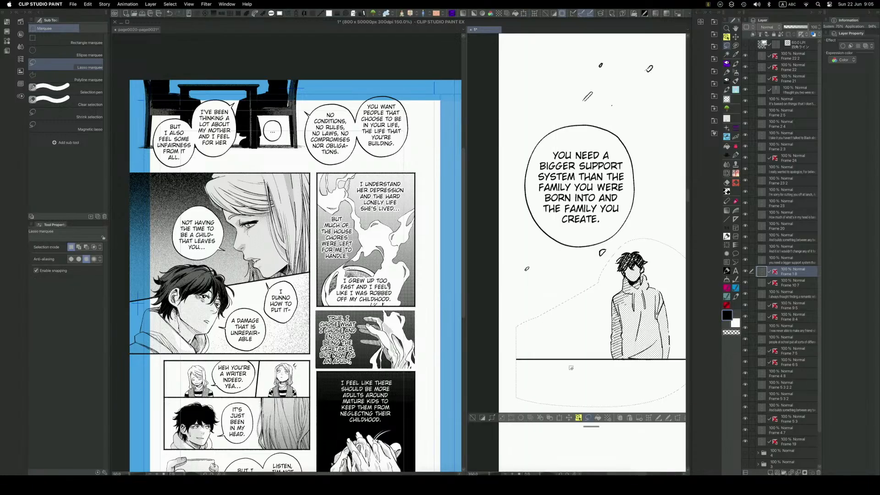
left_click(472, 418)
Extend the boy's baseline to the left edge of the webtoon by shifting a selected piece of the line.
scroll(475, 411, "down", 1)
left_click_drag(585, 407, 595, 358)
key("q")
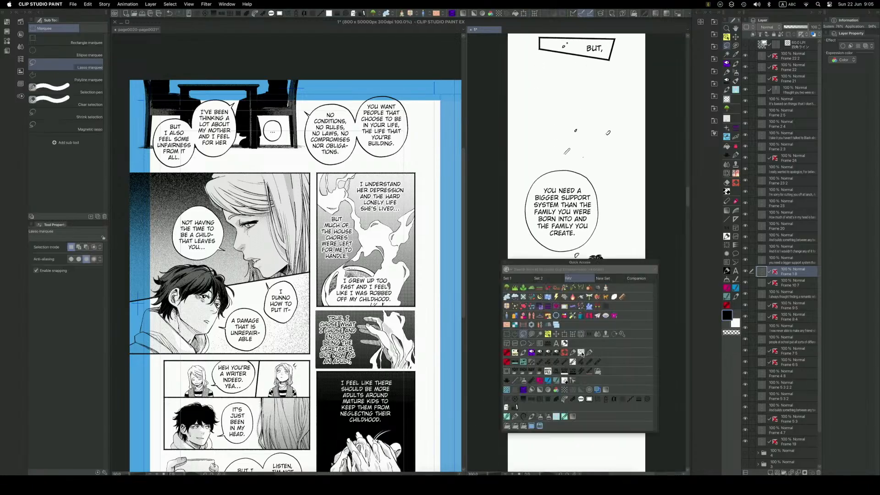
key("q")
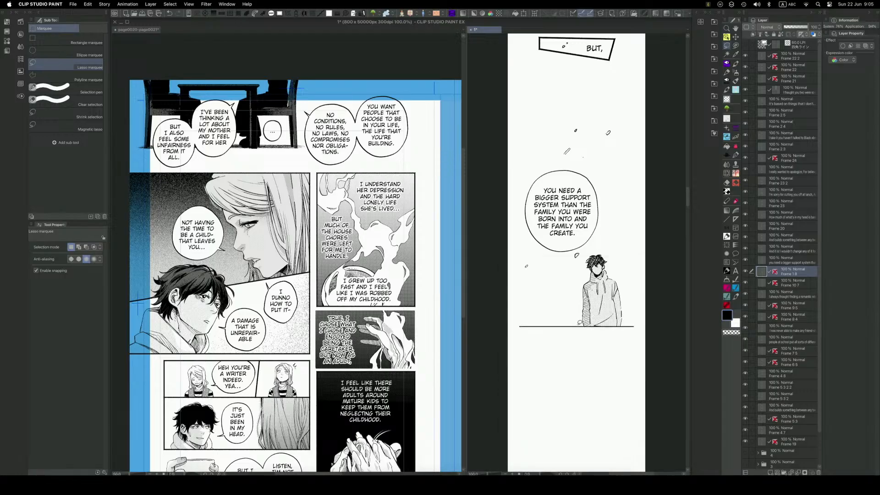
key("q")
left_click(504, 306)
mouse_move(580, 324)
left_mouse_down()
mouse_move(524, 337)
mouse_move(537, 332)
left_mouse_up()
left_click(569, 348)
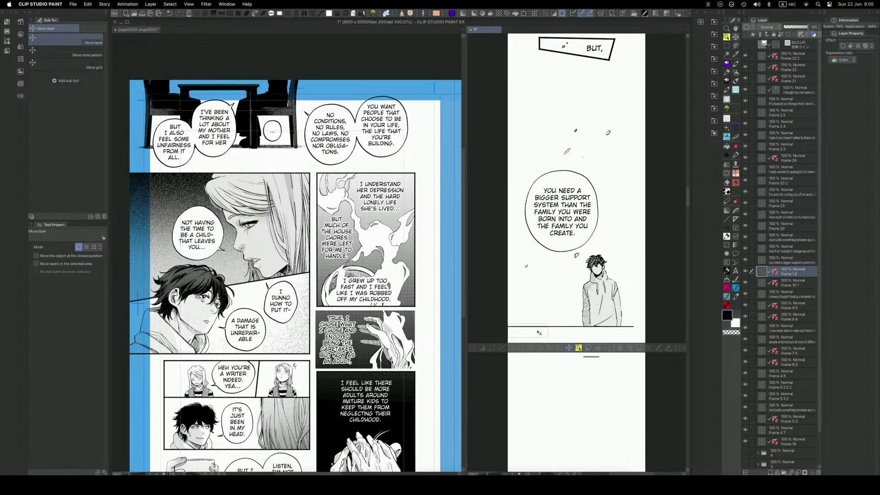
key("ctrl+d")
Extend the boy's baseline to the right edge of the webtoon with a rectangular selection of the line.
key("q")
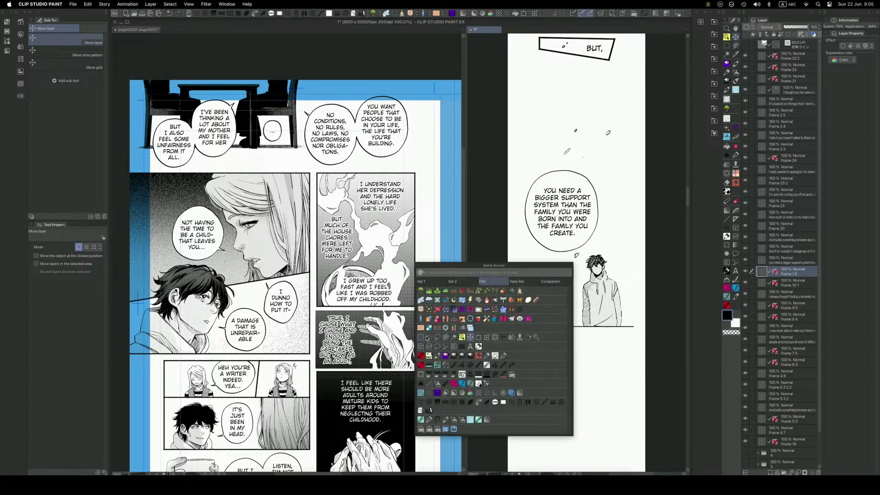
left_click(421, 337)
mouse_move(526, 321)
left_mouse_down()
mouse_move(564, 334)
mouse_move(644, 330)
left_mouse_up()
key("ctrl+d")
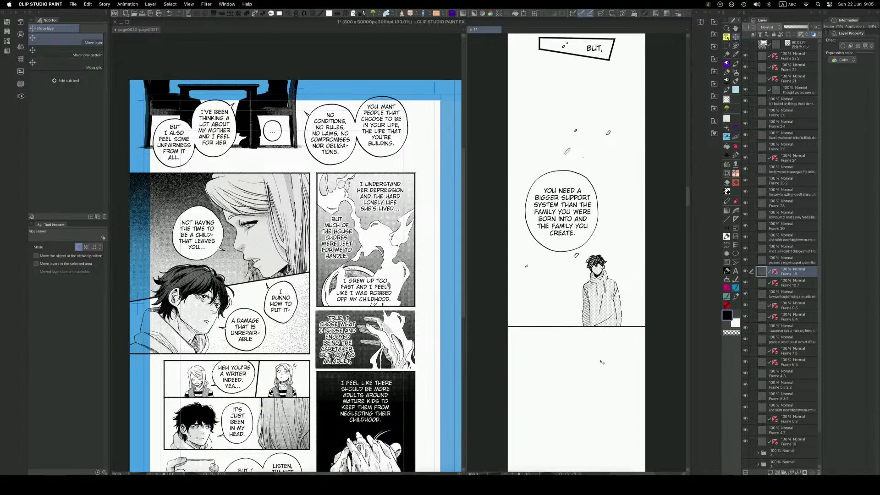
scroll(596, 368, "down", 1)
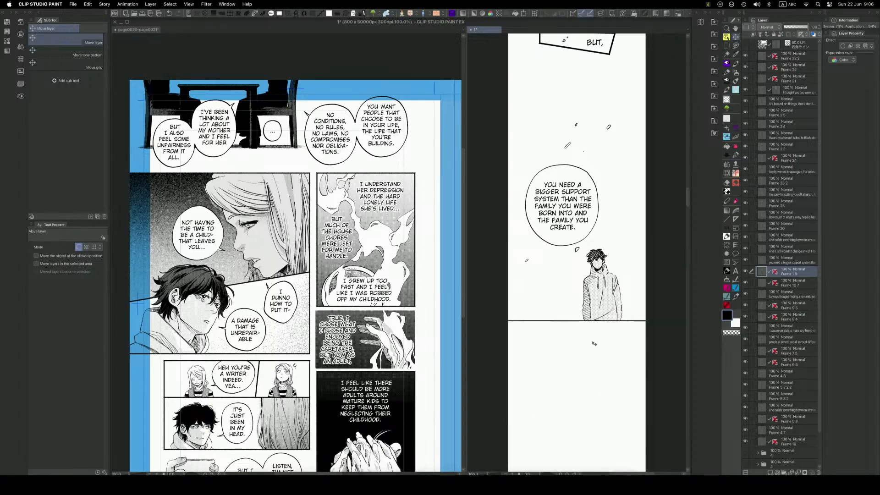
key("space")
left_click_drag(587, 361, 577, 340)
scroll(583, 334, "up", 1)
key("space")
scroll(586, 351, "down", 1)
key("space")
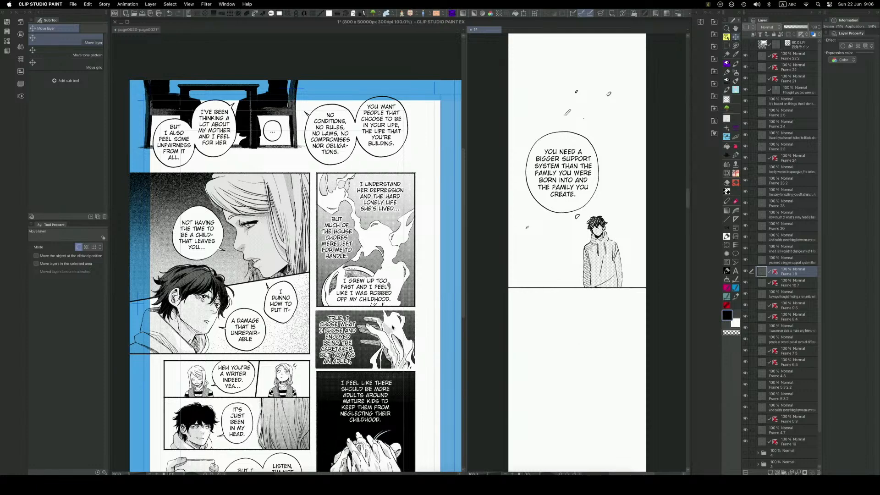
Move the three balloon layers out of the table panel's Frame 12 folder on the manga page and rasterize that folder.
key("o")
left_click(357, 147)
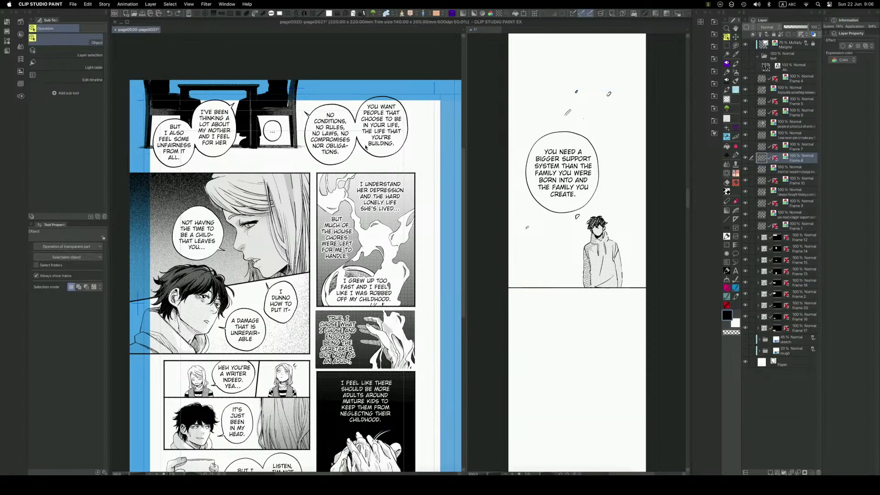
left_click(357, 147)
left_click(346, 143)
left_click_drag(310, 119, 307, 157)
key("super+z")
left_click_drag(307, 114, 293, 183)
left_click(272, 137)
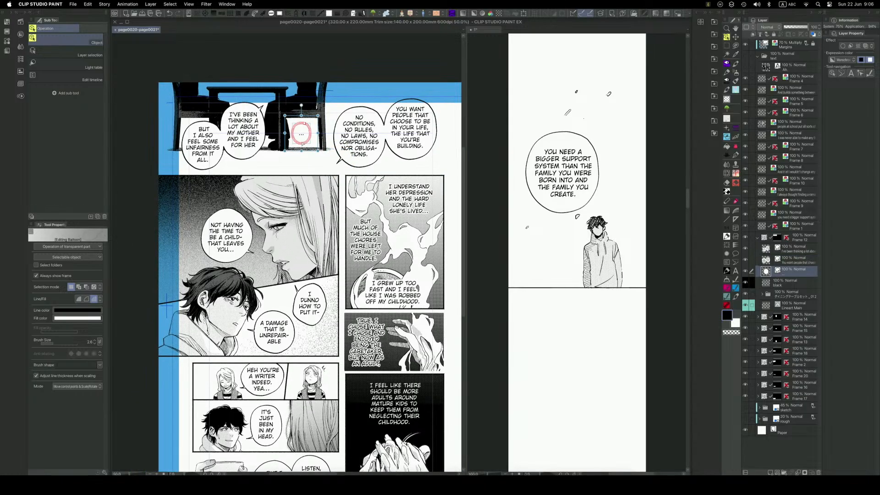
left_click_drag(791, 239, 792, 238)
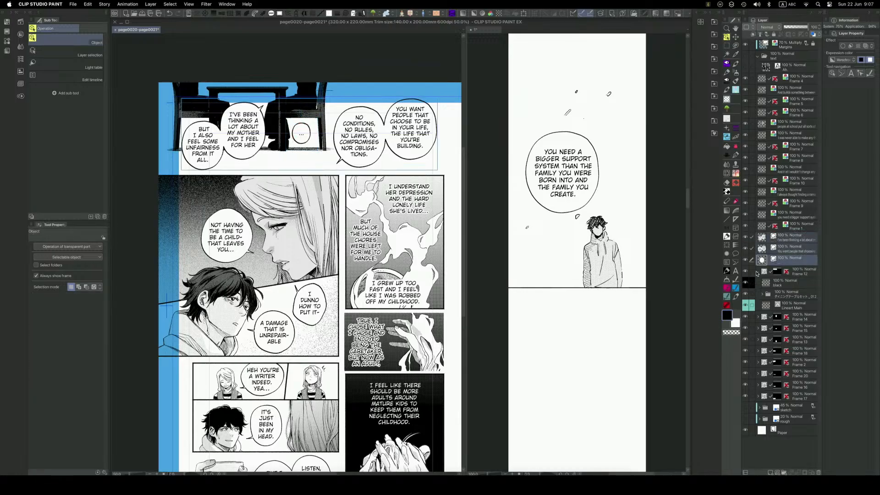
left_click(800, 274)
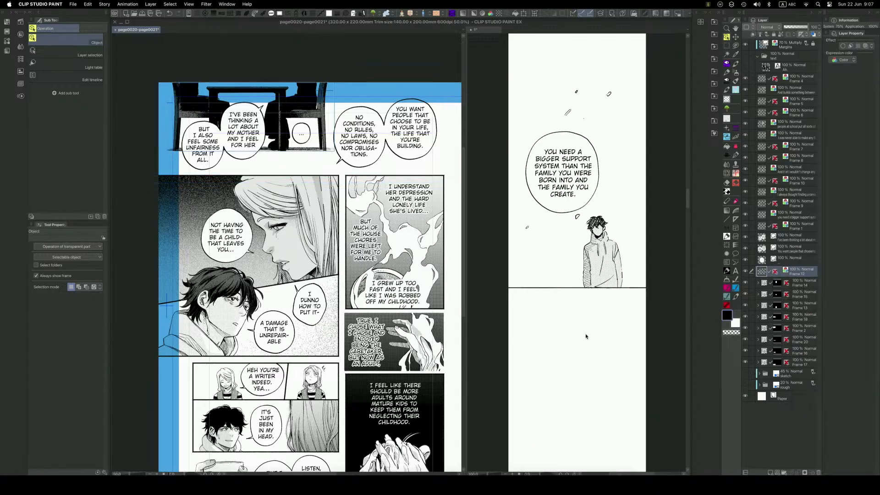
Copy the rasterized table panel into the webtoon, scale it down to 41% and place it below the boy's baseline.
left_click(599, 340)
left_click_drag(607, 401, 612, 362)
key("super+v")
key("k")
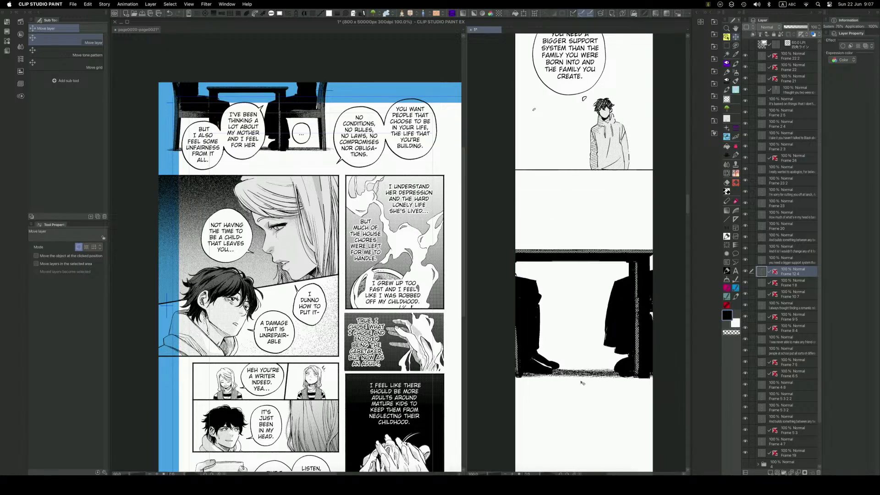
key("super+t")
left_click_drag(675, 427, 601, 306)
left_click_drag(613, 307, 627, 279)
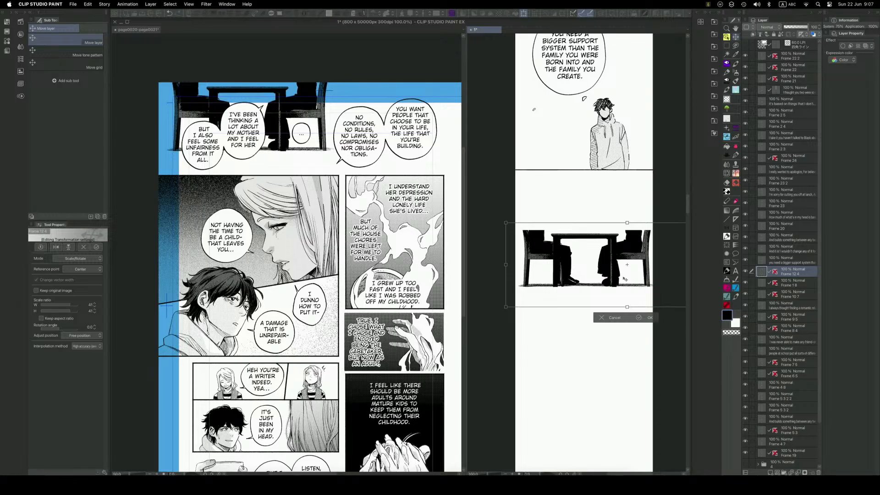
left_click_drag(610, 283, 607, 328)
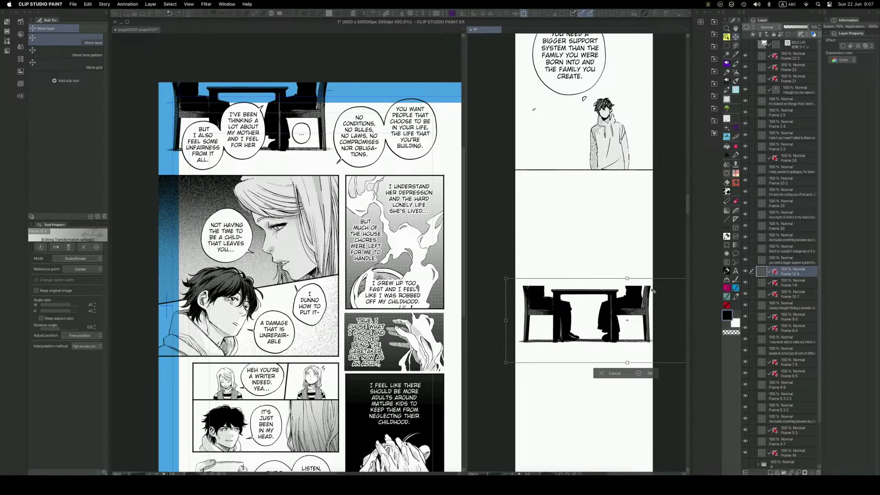
key("Return")
Draw a straight black line across the full webtoon width at the table panel's upper edge and move the panel slightly down.
key("u")
left_click_drag(652, 286, 514, 286)
key("k")
left_click_drag(639, 357, 639, 388)
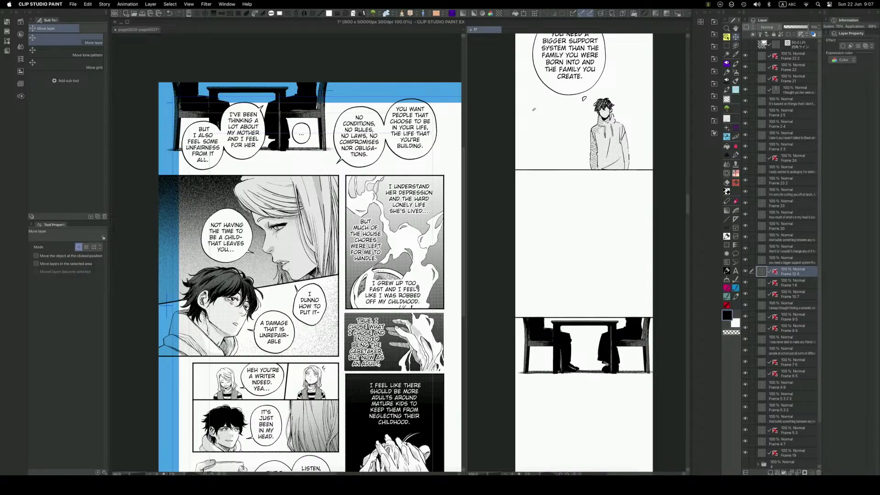
Move the "YOU WANT PEOPLE" balloon pair down on the manga page and set its layer's expression color to Color.
key("o")
left_click(412, 159)
left_click_drag(412, 159, 397, 126)
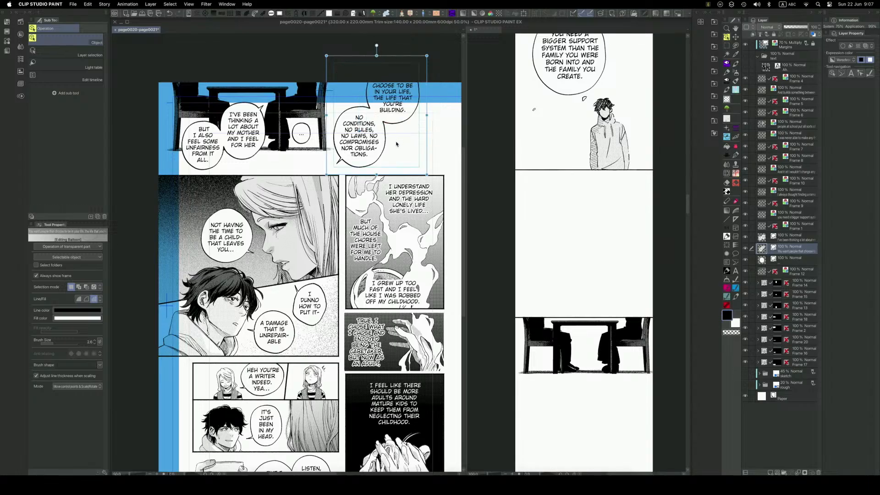
key("k")
left_click_drag(412, 162, 426, 182)
left_click(843, 60)
left_click(842, 67)
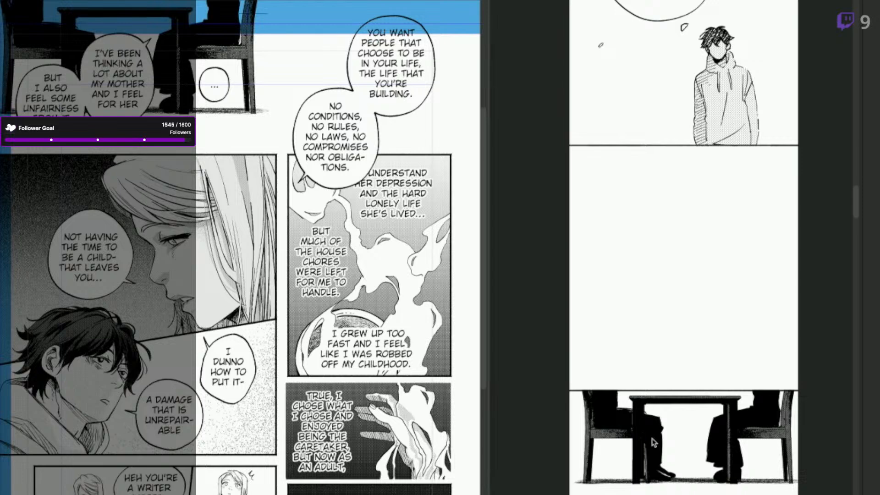
Move the "NO CONDITIONS, NO RULES" text and balloon to the lower right of the "YOU WANT PEOPLE" balloon, with its tail pointing lower right.
scroll(660, 442, "down", 2)
left_click_drag(726, 472, 693, 357)
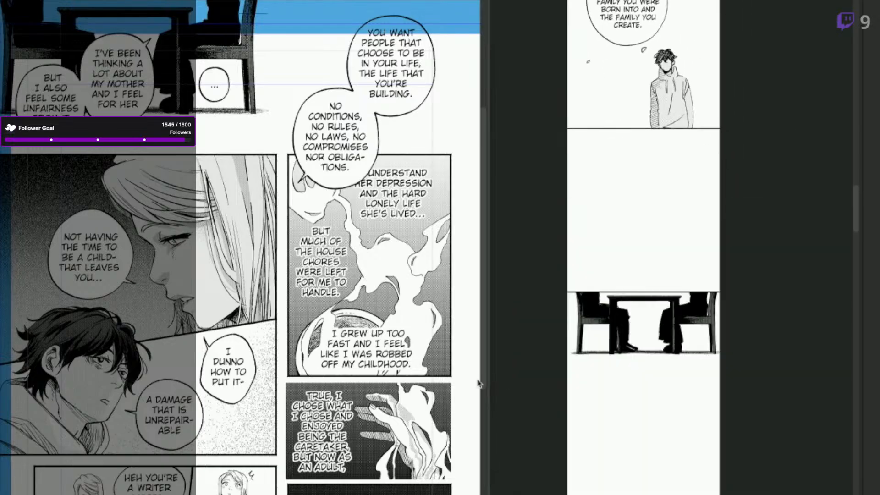
left_click(352, 177)
left_click(364, 171)
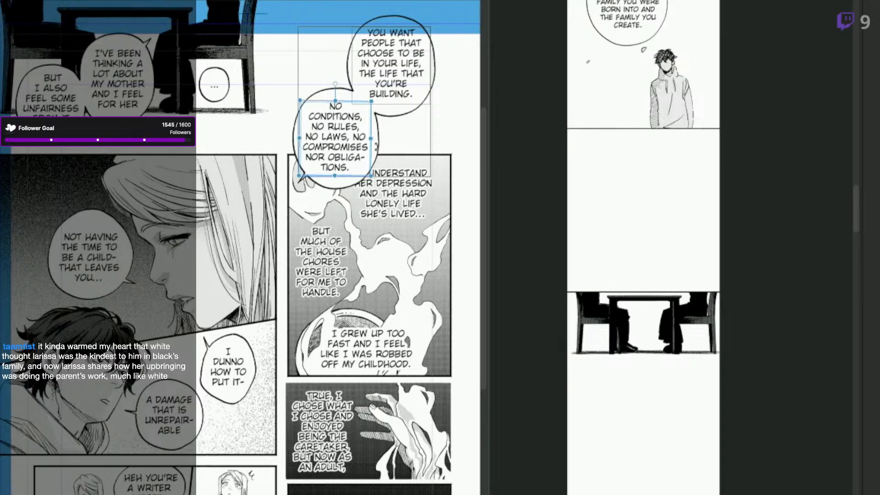
left_click(378, 152)
left_click_drag(378, 152, 476, 158)
left_click_drag(403, 238, 361, 228)
left_click_drag(261, 169, 419, 185)
left_click(417, 185)
left_click(419, 185)
left_click(418, 184)
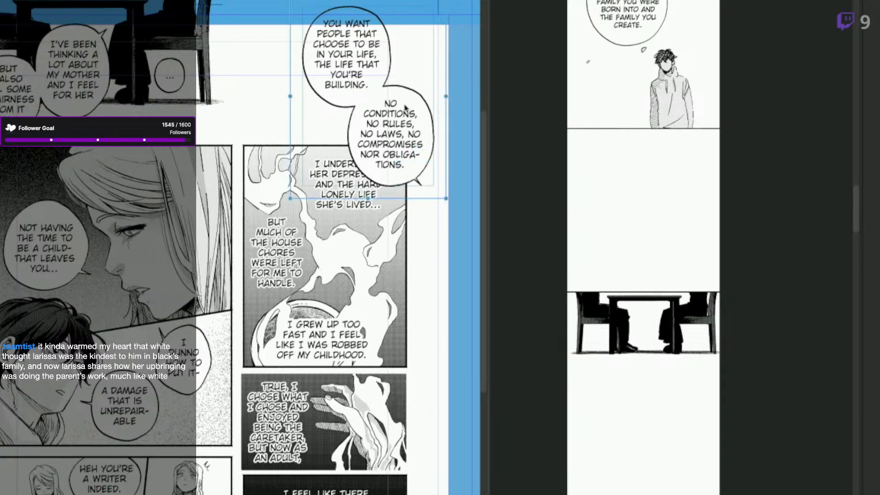
key("Escape")
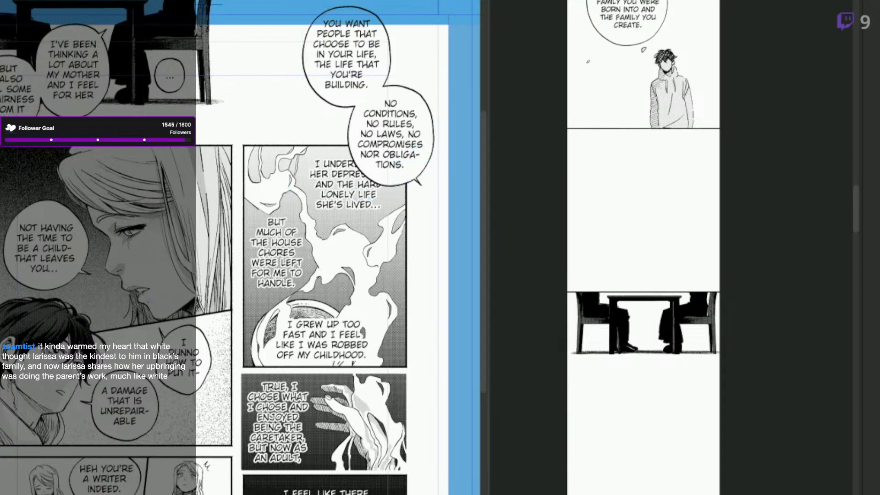
key("o")
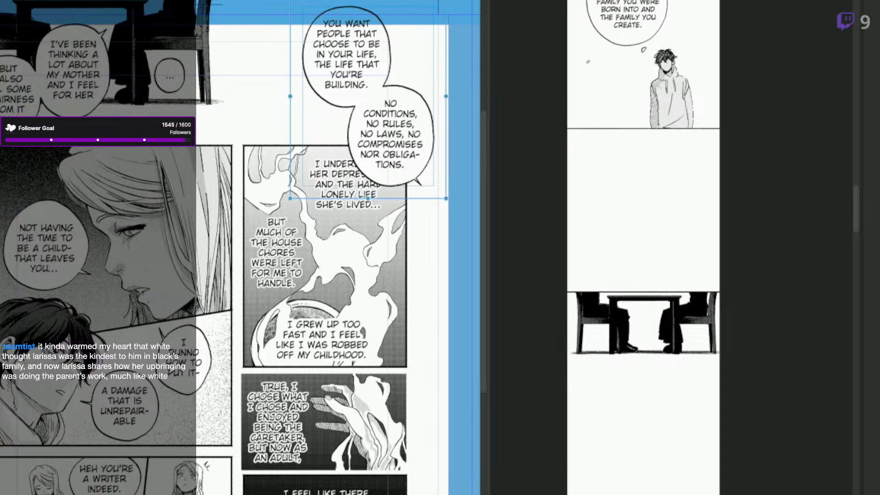
left_click(684, 355)
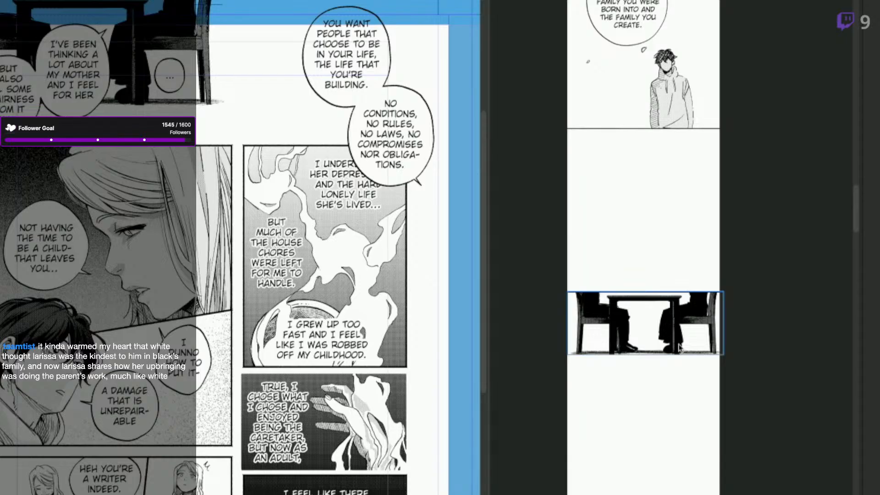
left_click(745, 323)
key("ctrl+v")
key("ctrl+z")
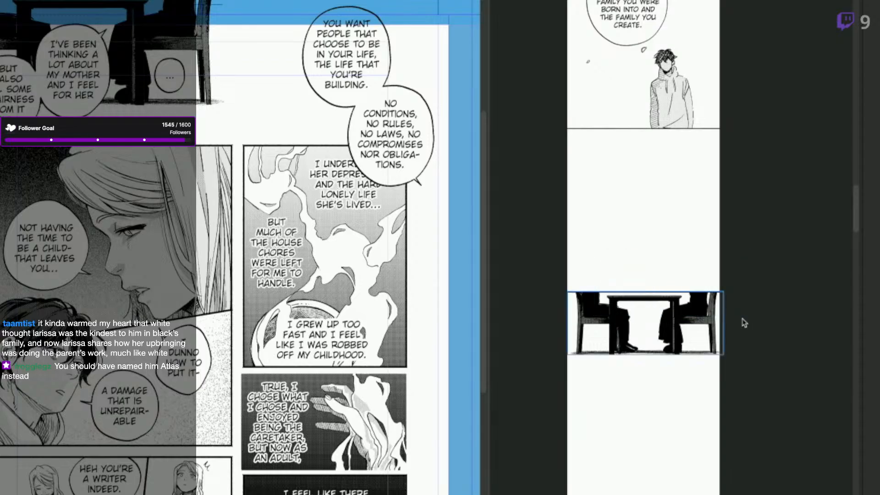
Copy the "YOU WANT PEOPLE" balloon pair into the webtoon, scale it down and place it overlapping the table panel's upper edge.
left_click(428, 148)
left_click(415, 152)
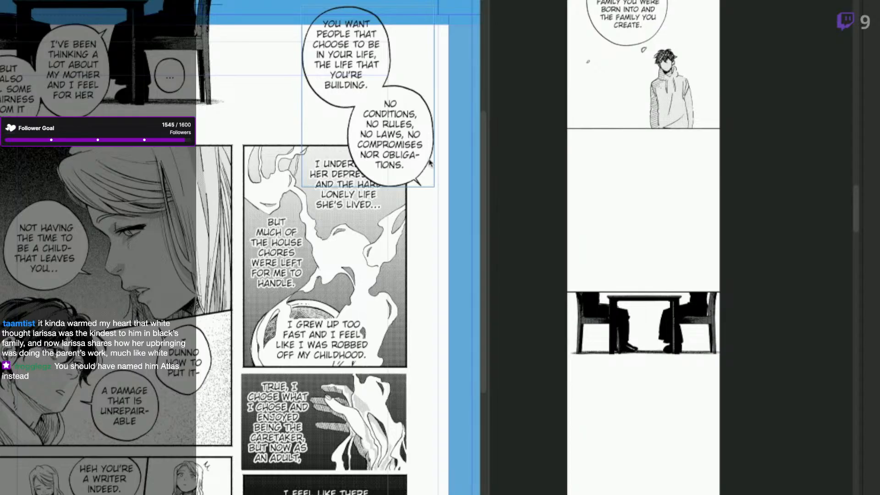
left_click(730, 269)
key("ctrl+v")
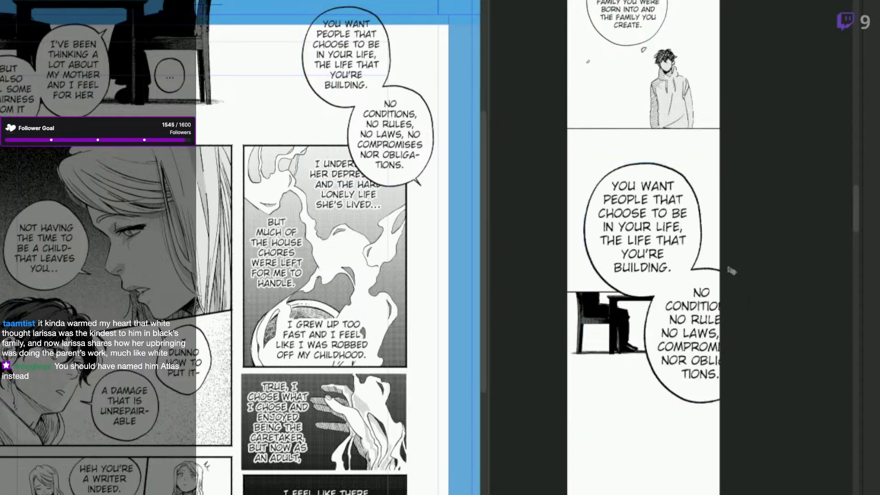
key("ctrl+t")
left_click_drag(757, 169, 694, 285)
left_click_drag(683, 374, 682, 274)
key("Return")
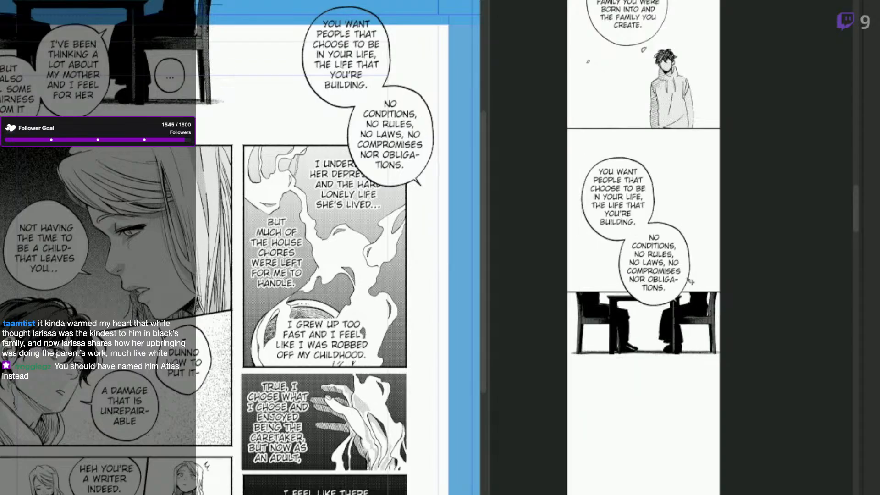
Move the table panel down below the balloon pair and copy in the "..." balloon, scaled down and overlapping the panel's lower edge.
key("k")
mouse_move(701, 323)
left_mouse_down()
mouse_move(701, 354)
mouse_move(697, 337)
left_mouse_up()
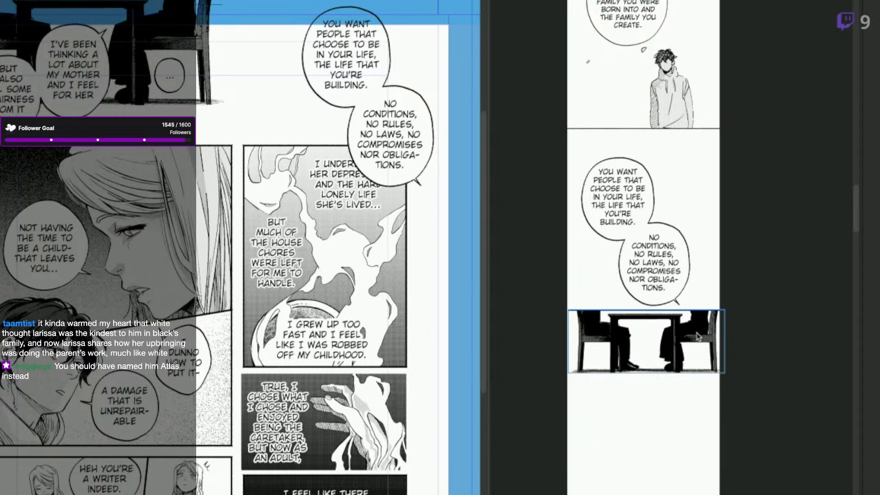
left_click(171, 87)
left_click(173, 87)
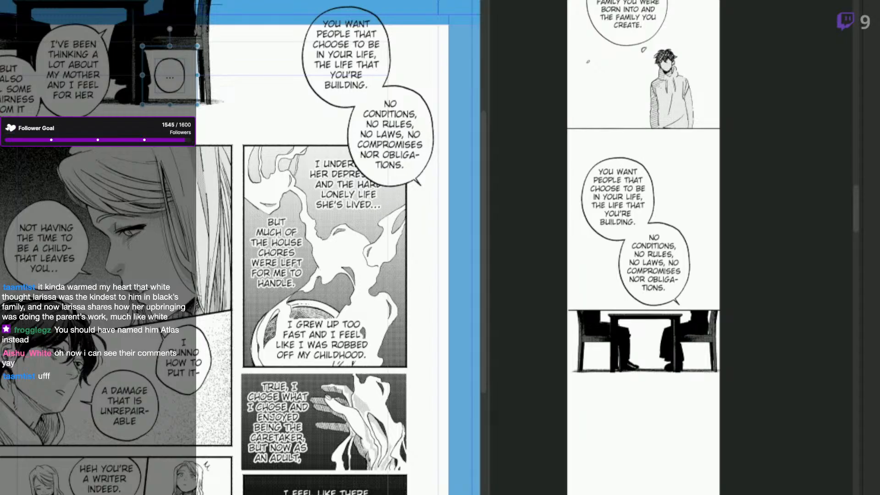
key("Escape")
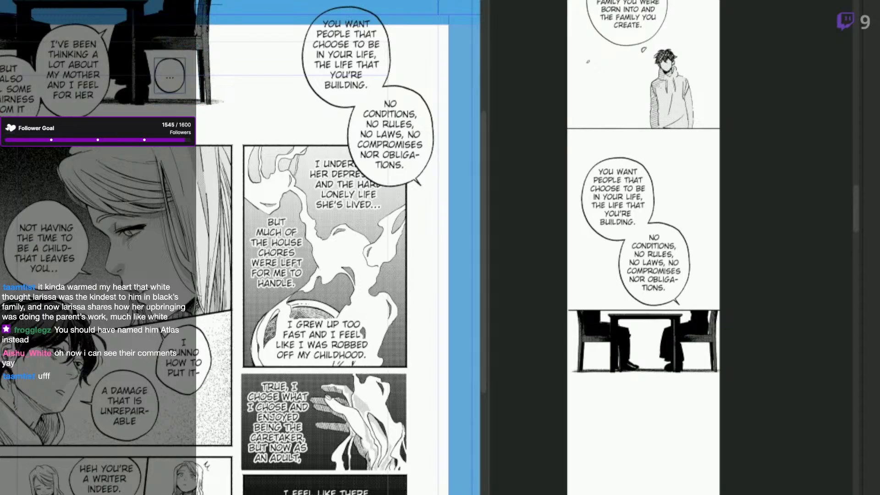
left_click(736, 393)
key("ctrl+v")
left_click_drag(686, 344, 670, 419)
key("ctrl+t")
left_click_drag(672, 361, 658, 382)
key("Return")
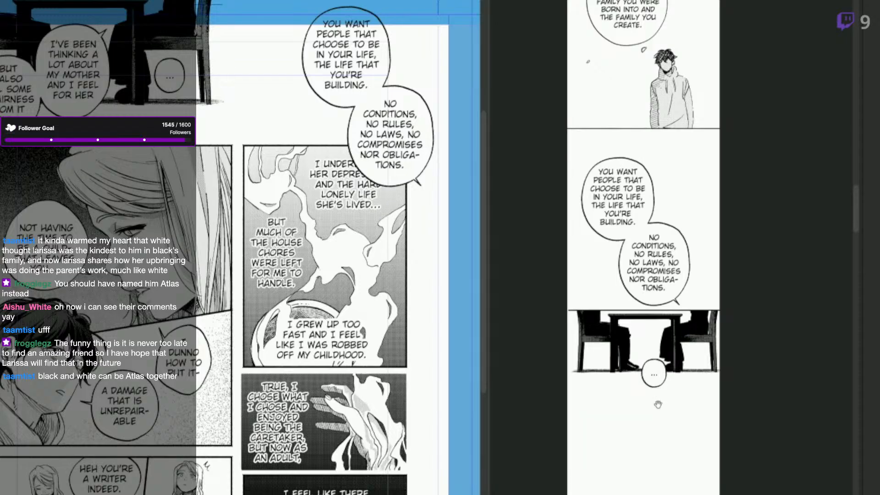
Copy the "I'VE BEEN THINKING" balloon pair into the webtoon, scale it down and place it below the table panel.
left_click_drag(614, 391, 656, 380)
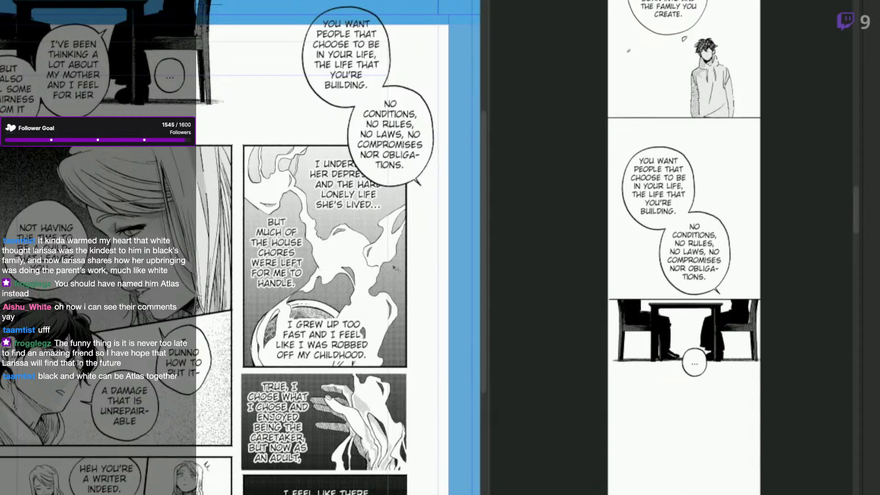
left_click(78, 110)
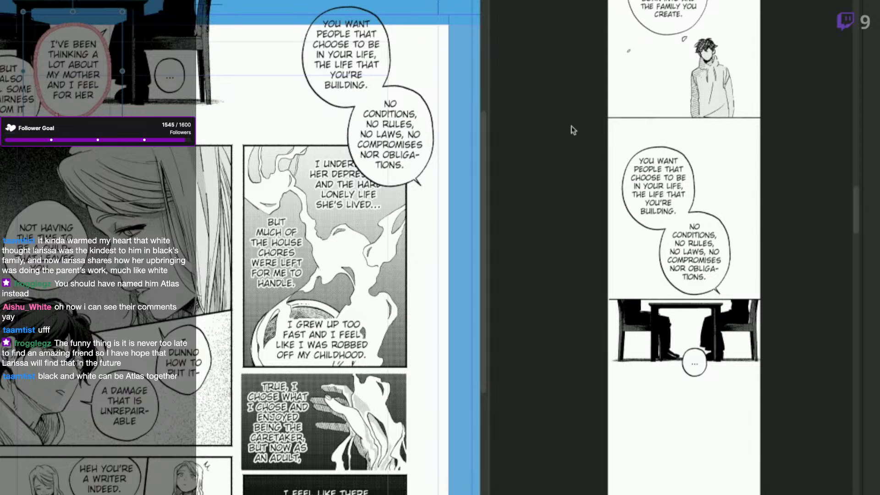
left_click(57, 115)
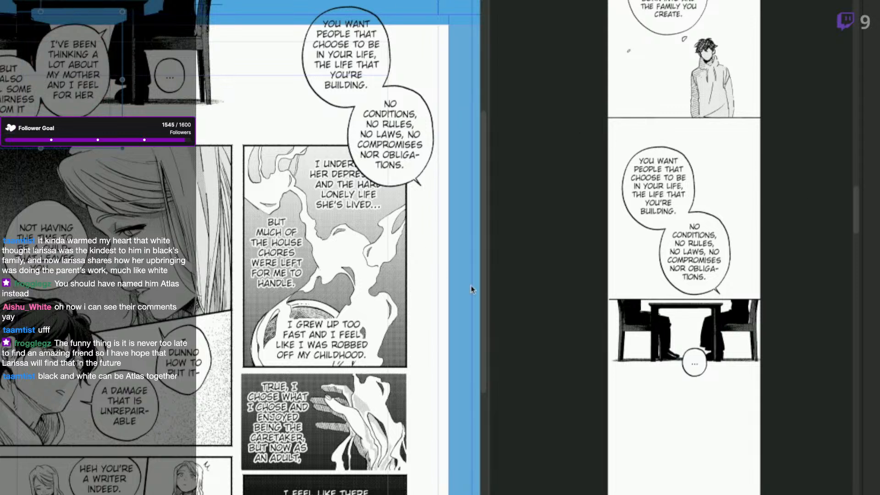
key("ctrl+d")
key("ctrl+v")
left_click_drag(736, 404, 741, 494)
left_click_drag(767, 372, 738, 413)
left_click_drag(732, 460, 739, 449)
key("Return")
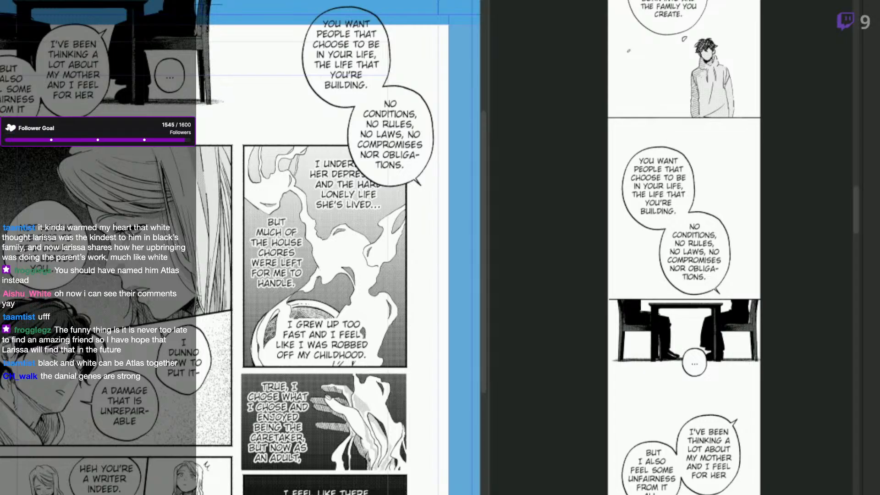
key("F6")
left_click(645, 431)
left_click_drag(704, 490, 700, 452)
Erase the upper-right tail of the webtoon's "I'VE BEEN THINKING" balloon and close its outline.
key("space")
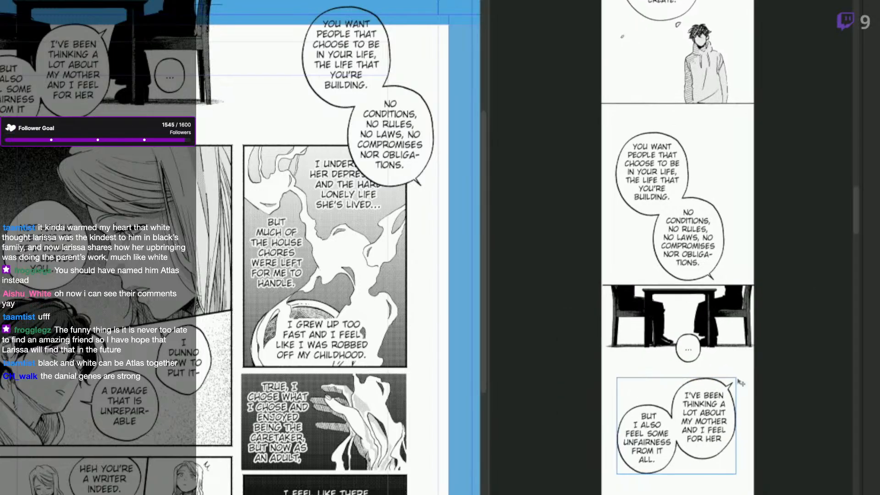
scroll(741, 380, "up", 1)
key("space")
left_click_drag(766, 431, 738, 342)
key("e")
left_click_drag(699, 300, 696, 311)
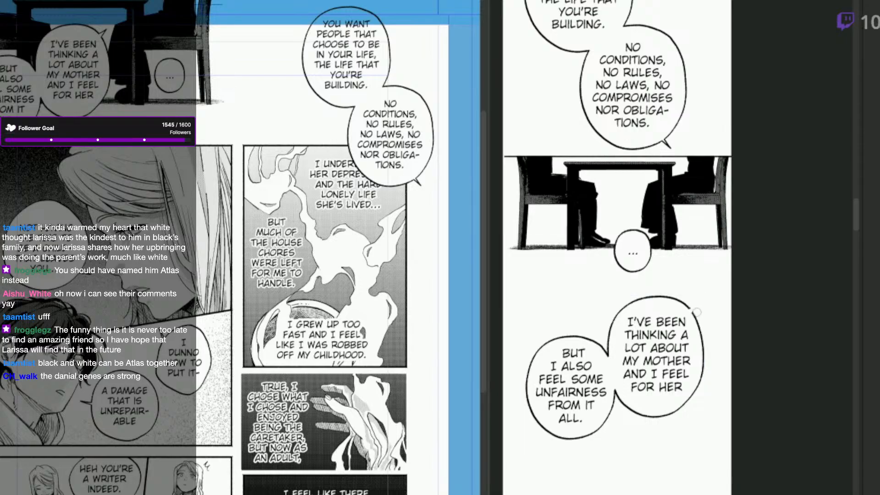
key("F6")
left_click(724, 317)
scroll(688, 314, "up", 1)
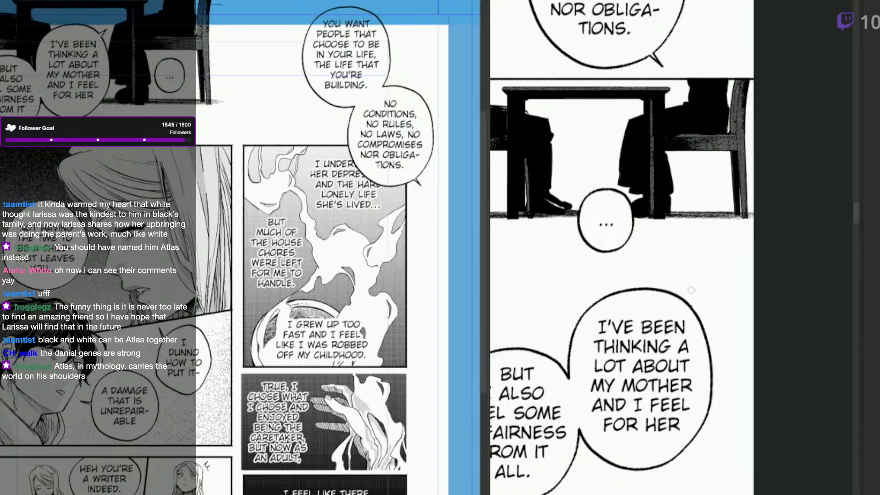
scroll(758, 363, "down", 1)
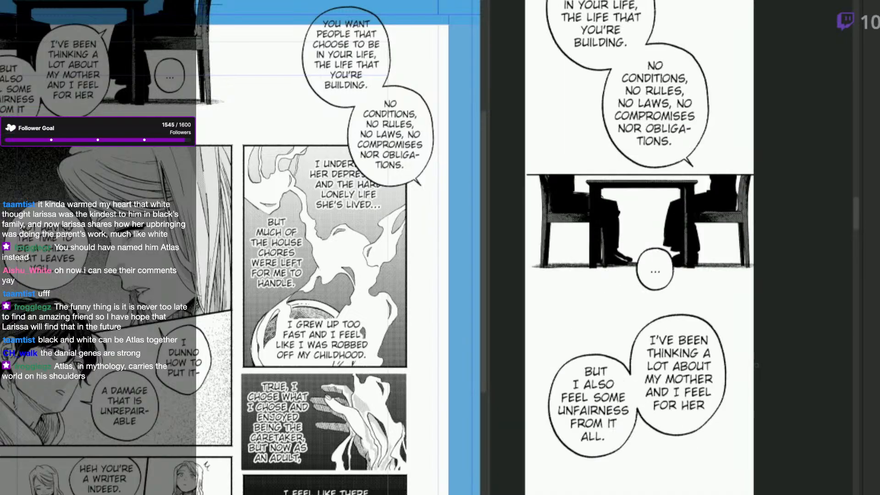
Move the "..." balloon up under the table between the two figures' legs and draw a tail pointing upper right.
left_click_drag(769, 382, 777, 373)
key("q")
left_click(661, 251)
left_click_drag(662, 269, 649, 229)
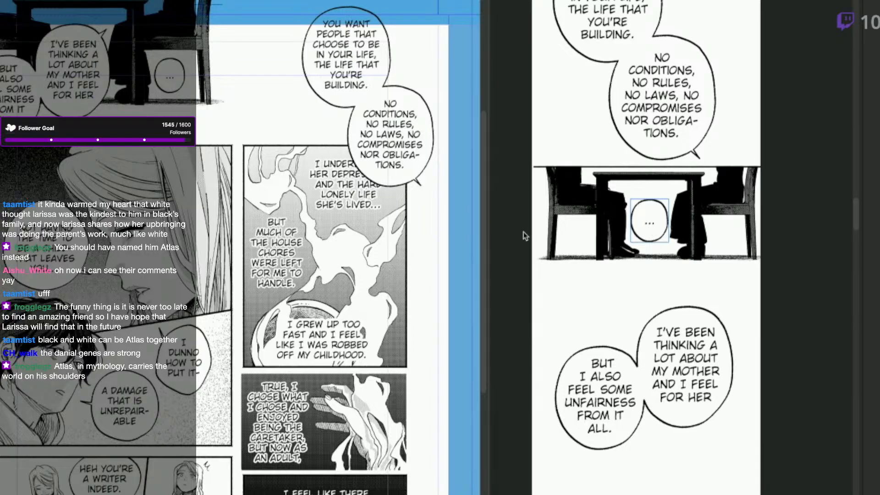
key("q")
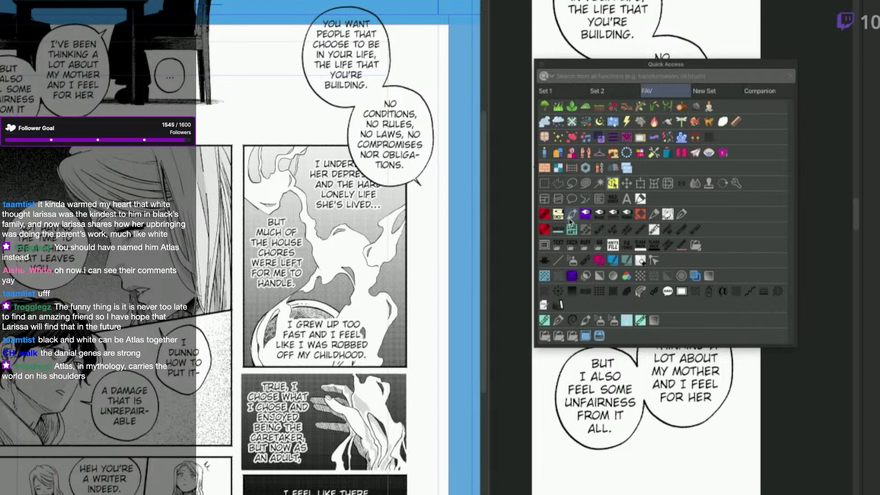
left_click(585, 215)
mouse_move(660, 204)
left_mouse_down()
mouse_move(670, 199)
mouse_move(664, 207)
left_mouse_up()
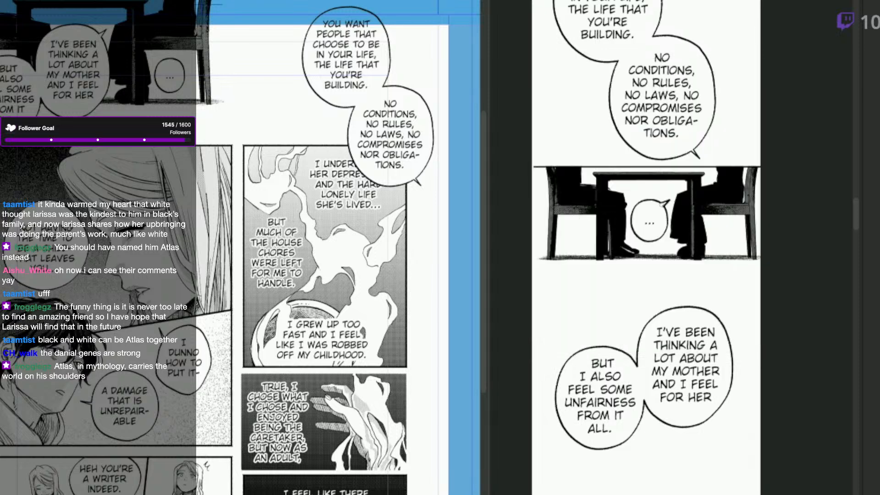
Move the "I'VE BEEN THINKING" balloon pair up closer to the table panel and draw a small tail pointing up from its upper edge.
key("q")
left_click(682, 246)
left_click_drag(696, 399, 692, 369)
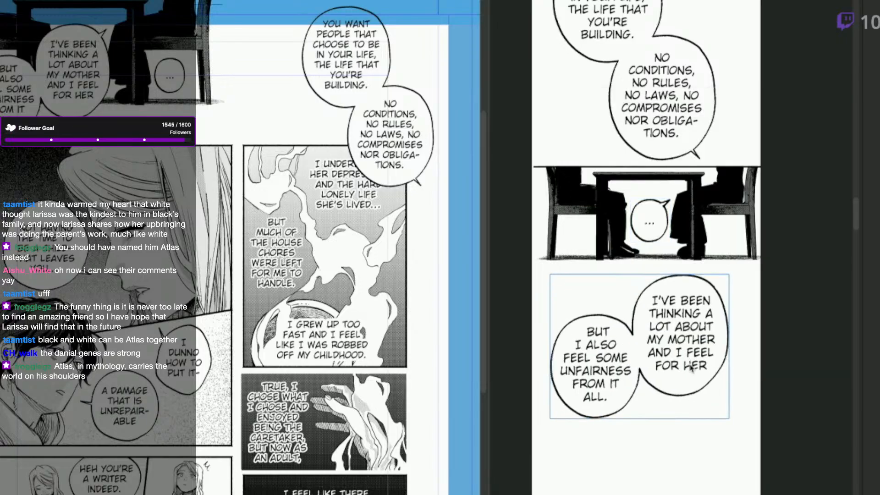
key("q")
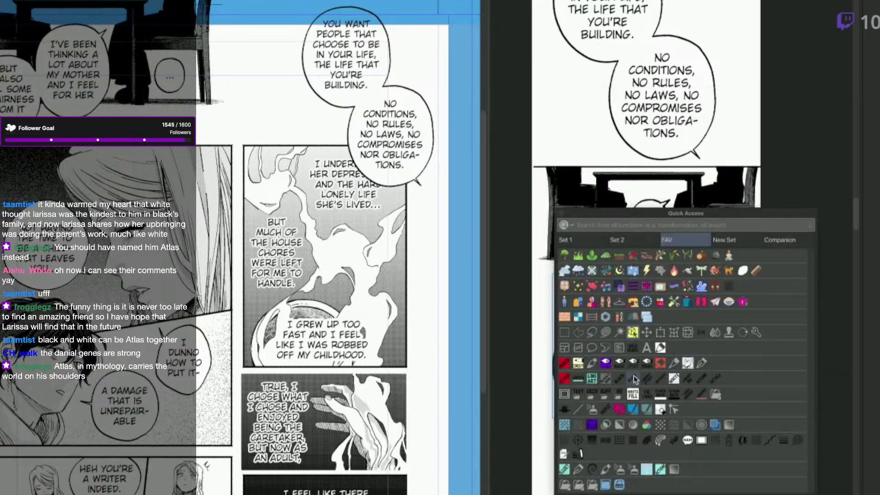
left_click(605, 364)
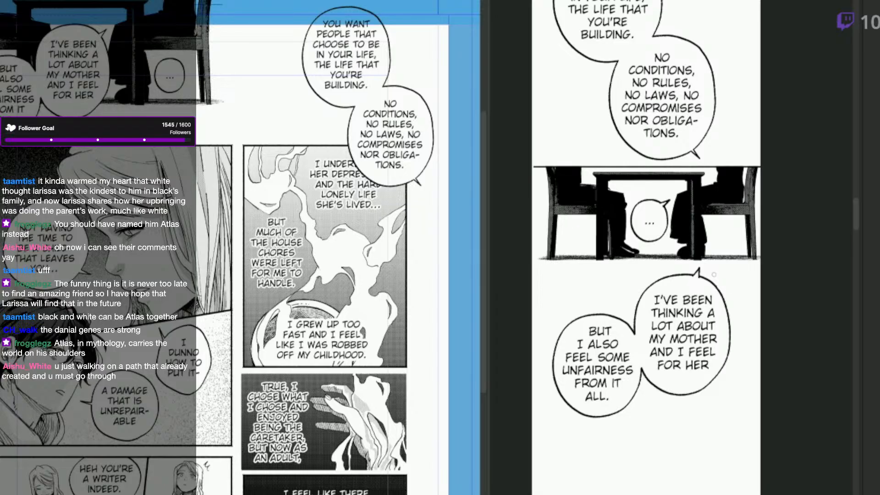
Copy the "I UNDERSTAND HER DEPRESSION" steam panel from the manga page.
key("q")
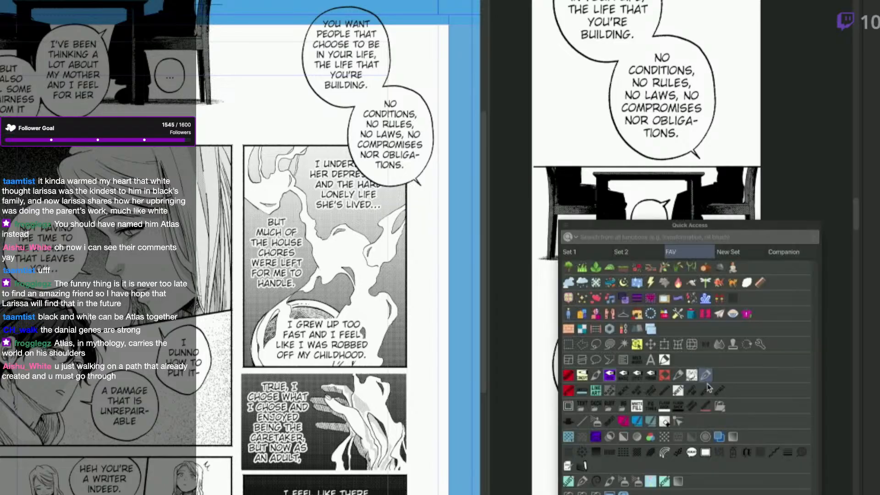
left_click(638, 344)
scroll(695, 386, "down", 1)
left_click_drag(724, 441, 707, 409)
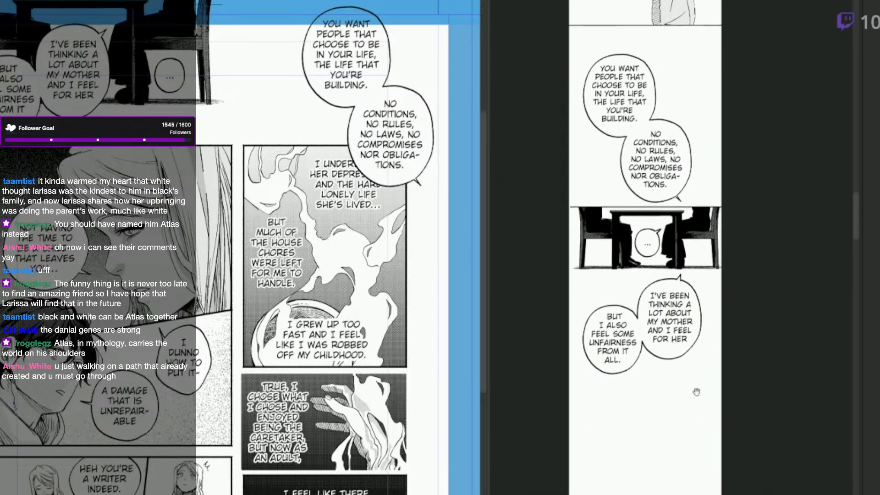
left_click(408, 369)
left_click(408, 344)
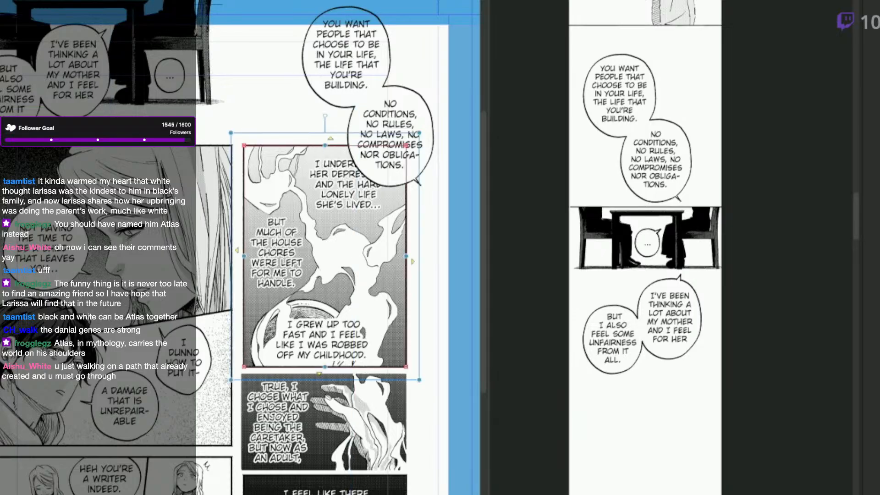
key("m")
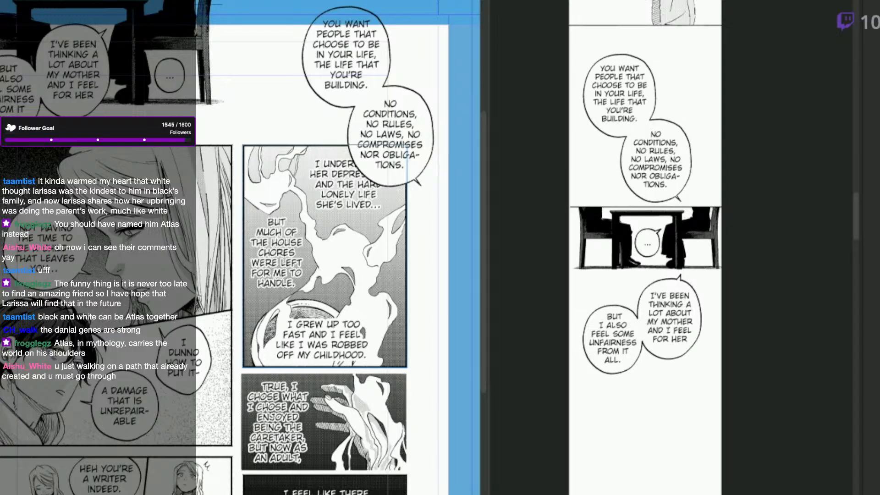
Paste the steam panel into the webtoon below the "I'VE BEEN THINKING" balloons and scale it down to fit inside the page width.
left_click(642, 431)
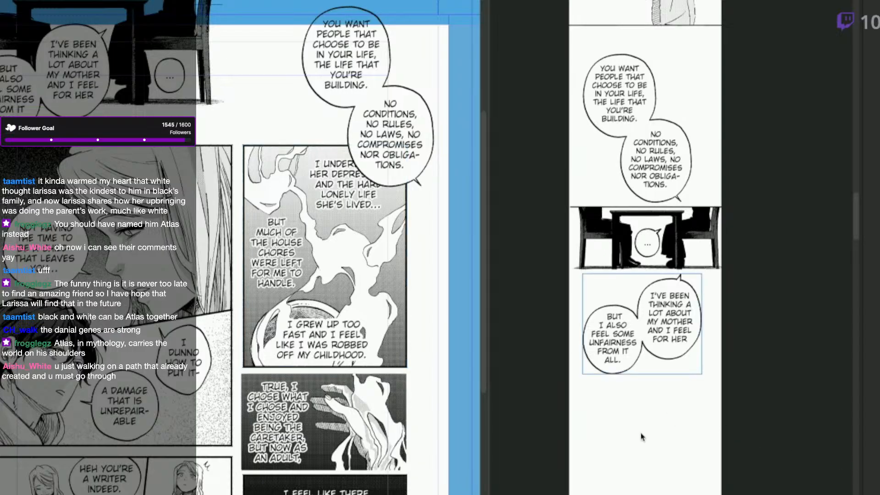
scroll(642, 434, "down", 5)
key("ctrl+v")
key("ctrl+t")
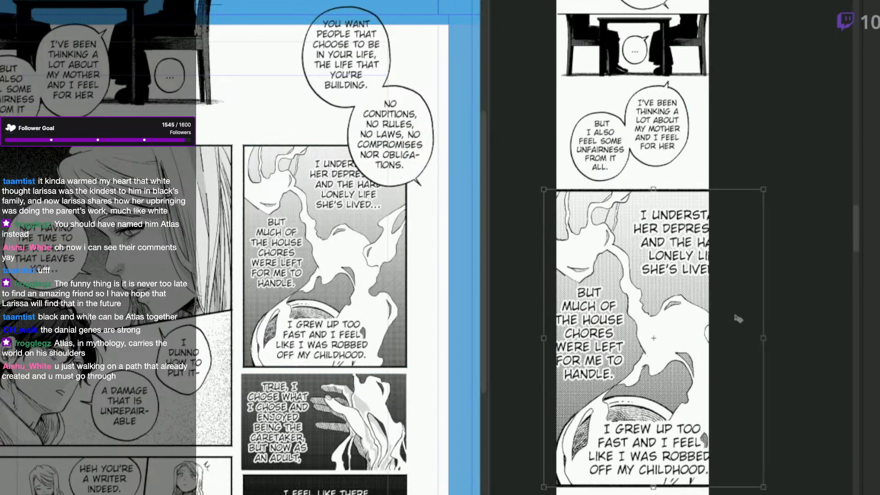
left_click_drag(763, 189, 694, 294)
left_click_drag(684, 344, 708, 316)
left_click_drag(615, 451, 635, 443)
left_click(660, 485)
key("ctrl+t")
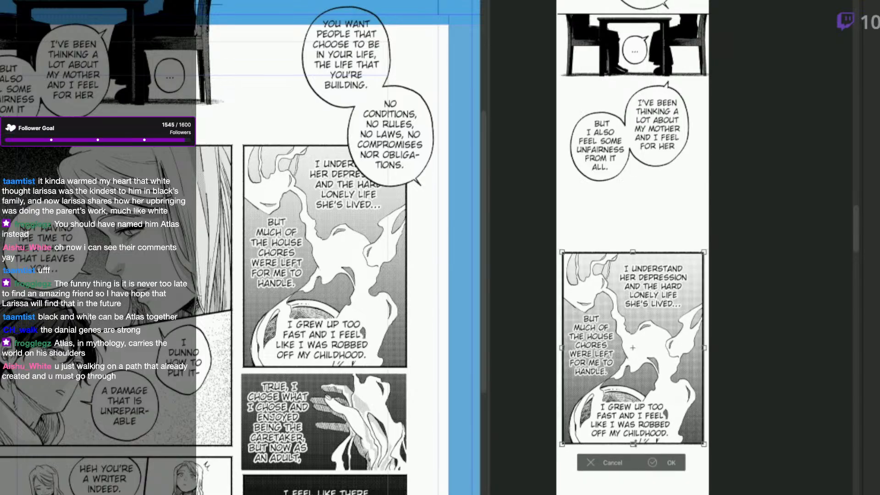
key("Return")
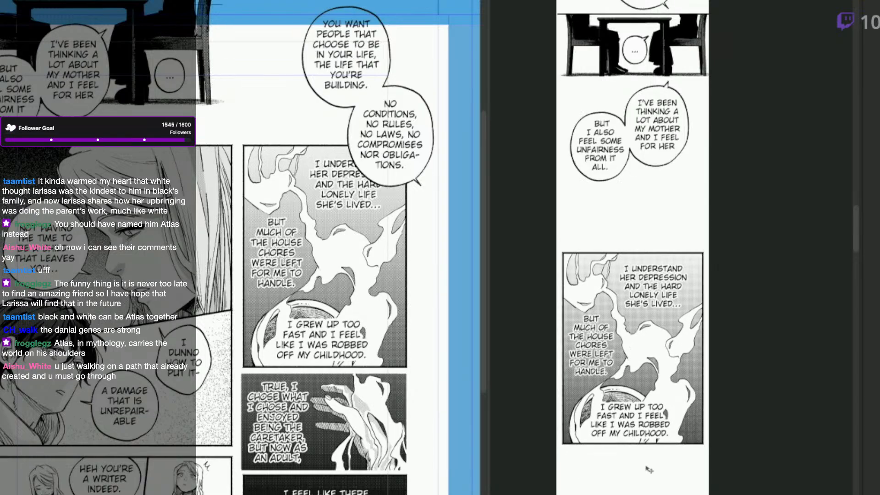
left_click_drag(645, 466, 646, 467)
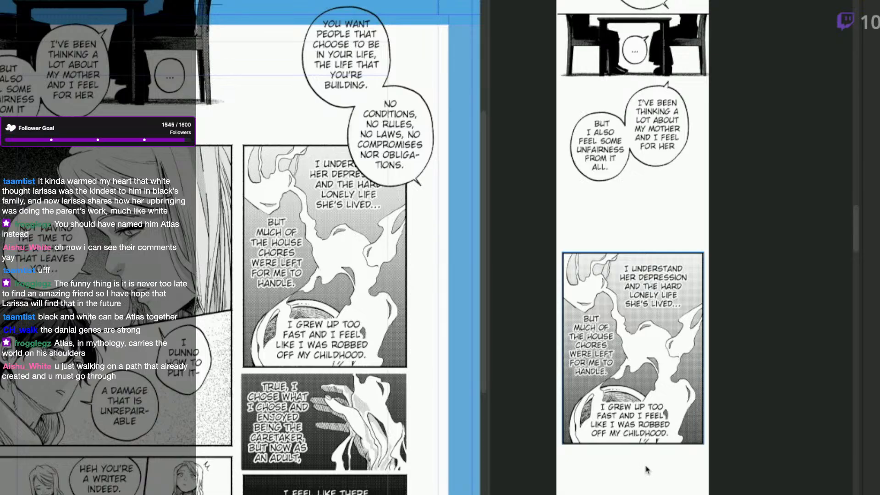
Copy the "TRUE, I CHOSE WHAT I CHOSE" hand panel into the webtoon, scale it to the steam panel's width and place it below with a gap.
scroll(407, 394, "down", 3)
left_click(388, 308)
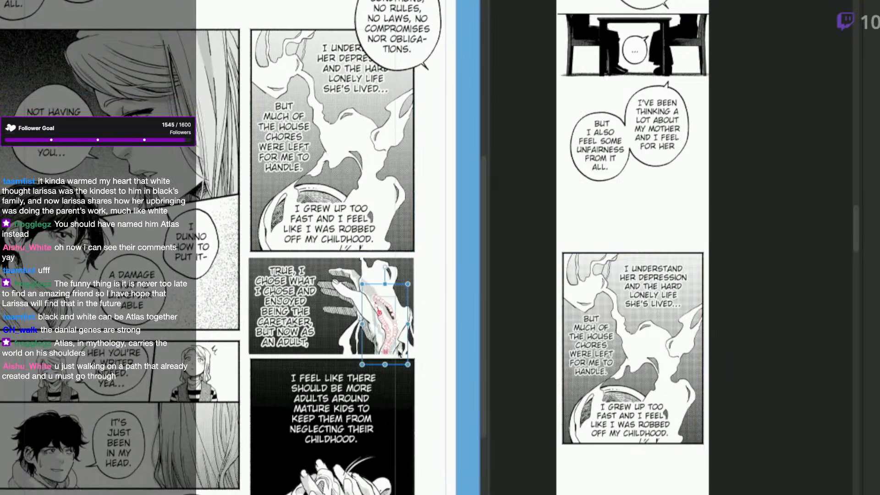
left_click(388, 354)
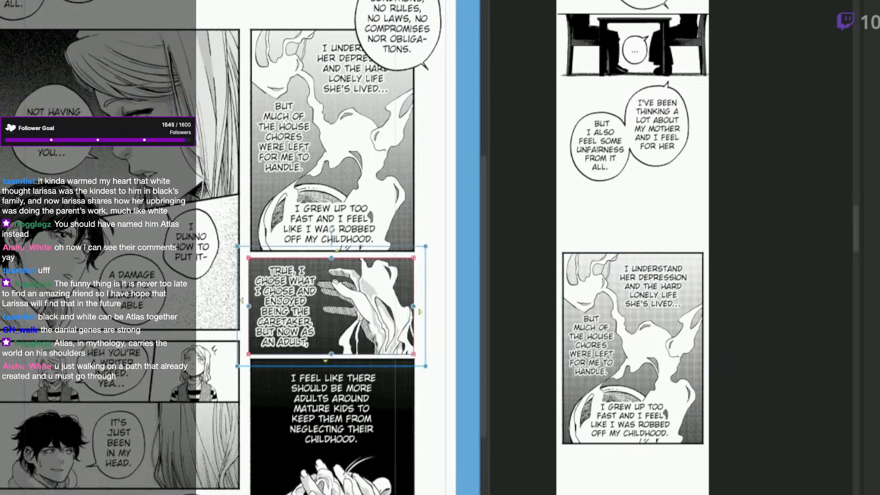
left_click(673, 428)
scroll(678, 413, "down", 3)
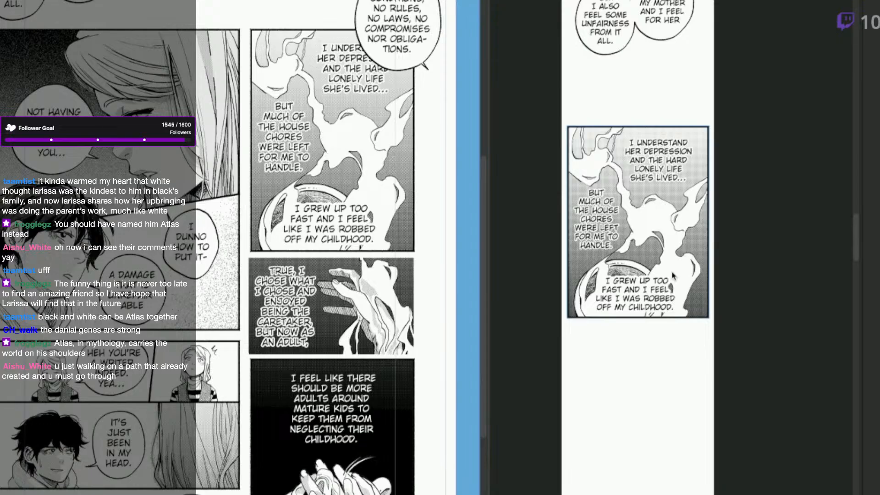
scroll(660, 348, "up", 1)
key("ctrl+v")
left_click_drag(674, 348, 684, 487)
key("ctrl+t")
left_click_drag(785, 493, 708, 468)
key("Return")
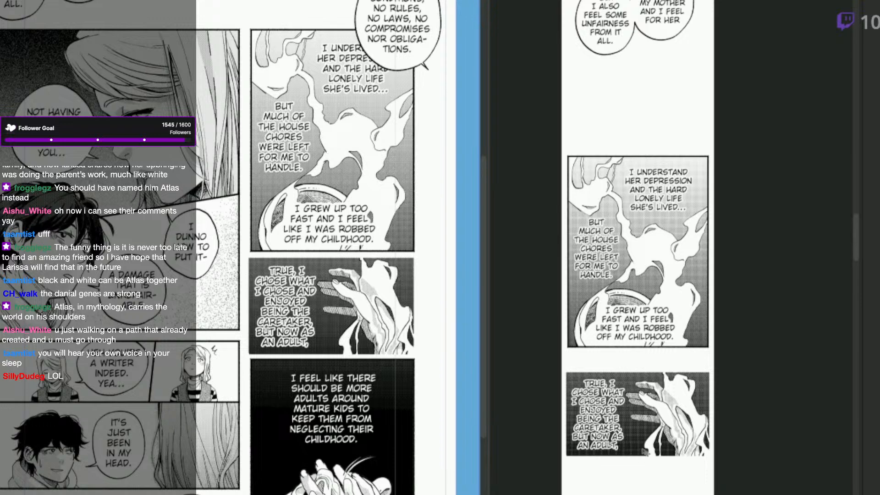
left_click_drag(651, 434, 630, 443)
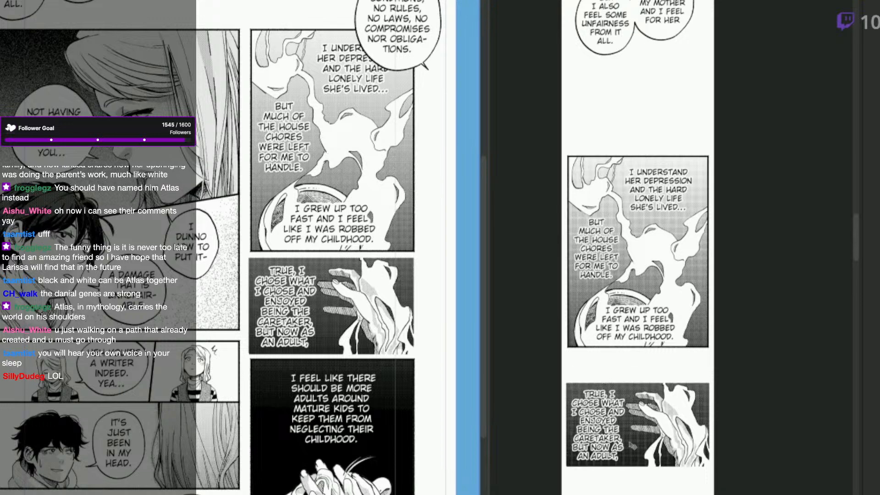
left_click_drag(693, 412, 676, 332)
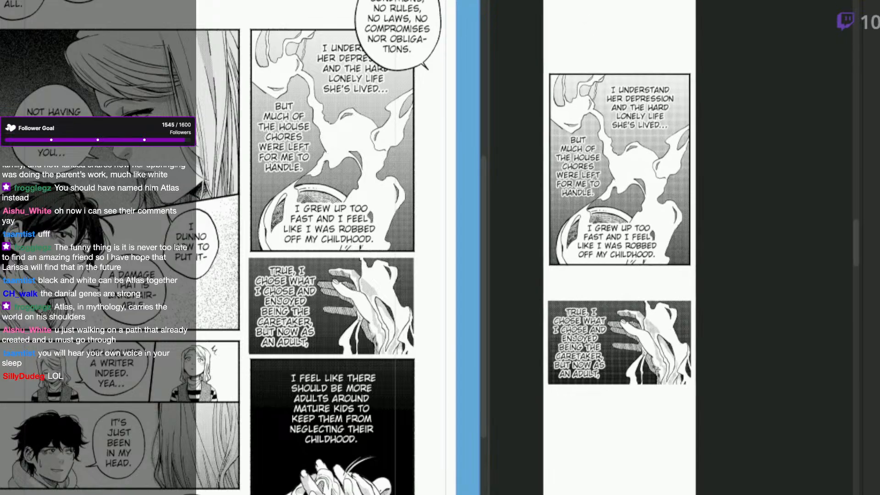
scroll(526, 383, "up", 3)
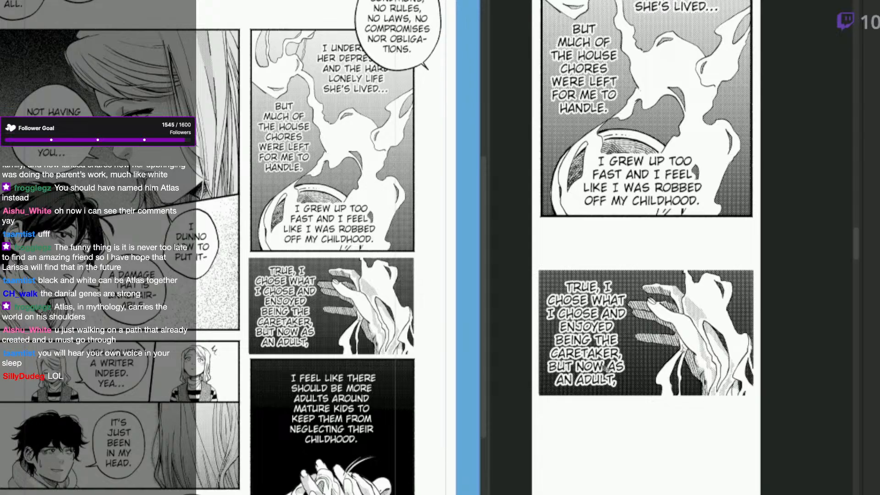
left_click_drag(426, 389, 436, 364)
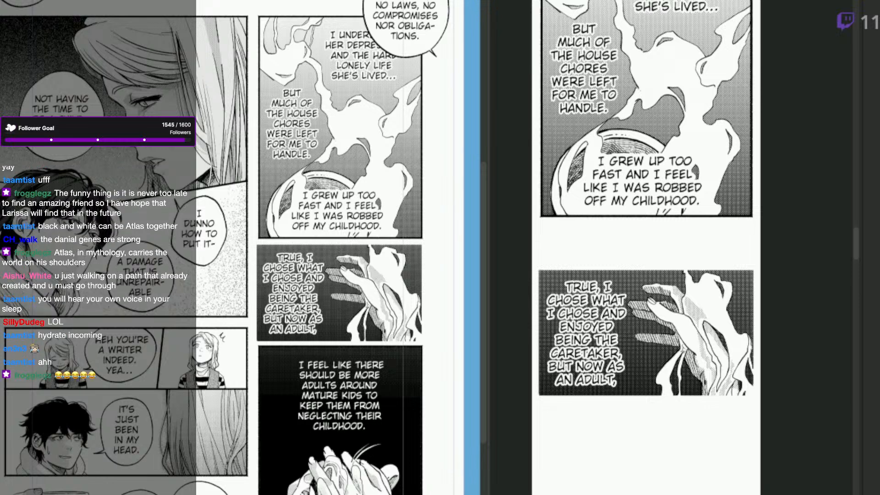
Copy the "I FEEL LIKE THERE SHOULD BE MORE ADULTS" clasped-hands panel from the manga page and paste it into the webtoon.
left_click_drag(416, 426, 437, 327)
left_click_drag(454, 243, 280, 457)
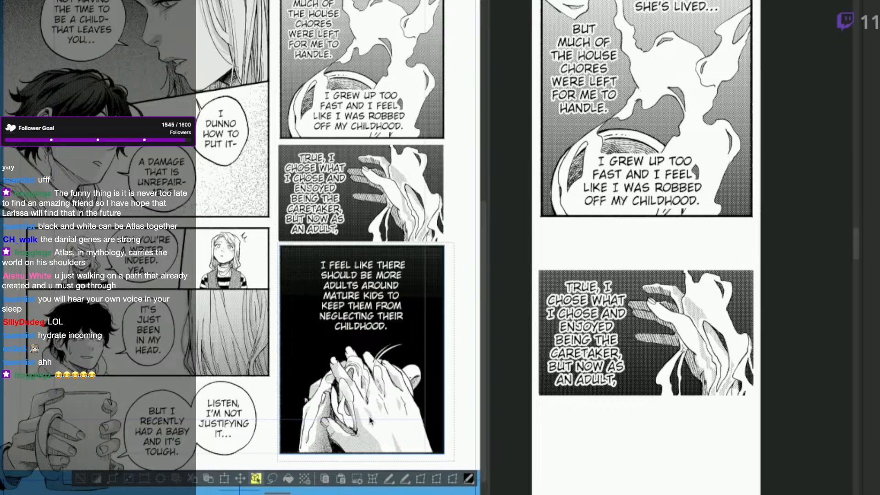
left_click(674, 447)
key("ctrl+v")
left_click_drag(694, 318, 695, 423)
scroll(695, 422, "down", 1)
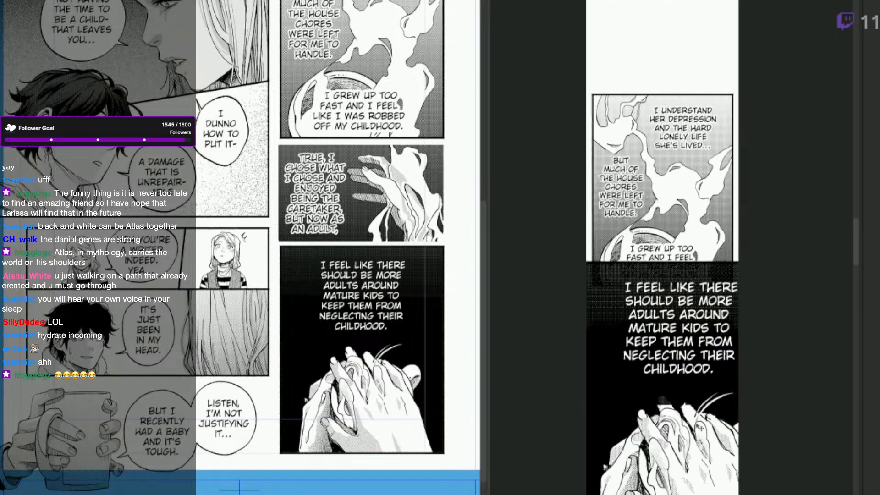
Scale the clasped-hands panel down to the width of the "TRUE, I CHOSE" panel and place it below with a wider gap.
key("ctrl+t")
left_click_drag(786, 265, 704, 370)
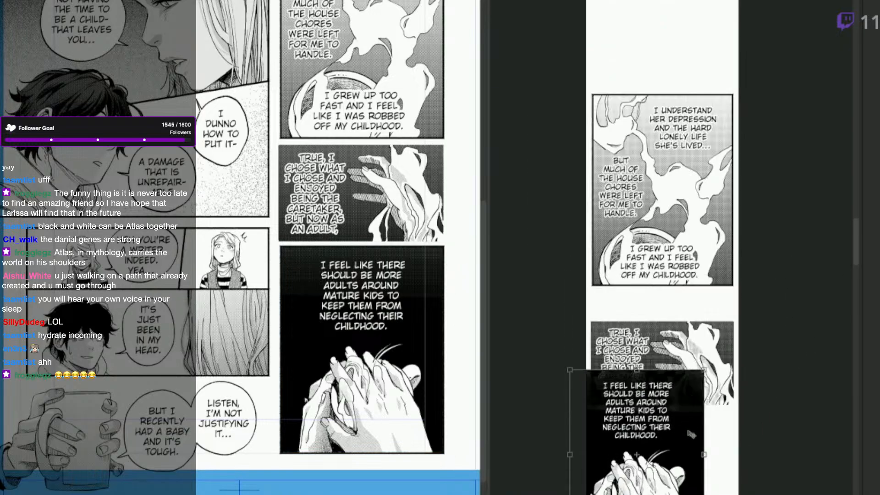
left_click_drag(687, 424, 716, 473)
left_click_drag(600, 494, 591, 494)
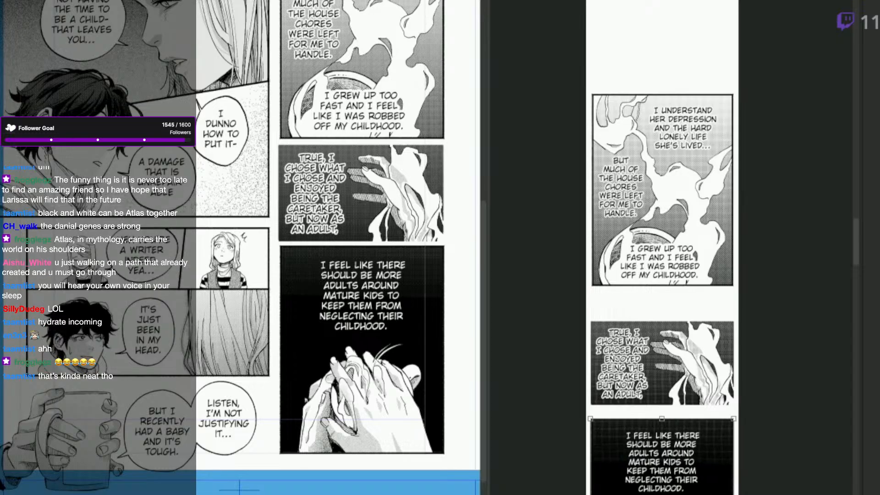
key("Return")
left_click_drag(728, 494, 694, 333)
left_click_drag(672, 369, 652, 412)
Try to isolate the "NOT HAVING THE TIME TO BE A CHILD" profile panel on the manga page for copying.
left_click(420, 449)
left_click_drag(311, 323, 381, 412)
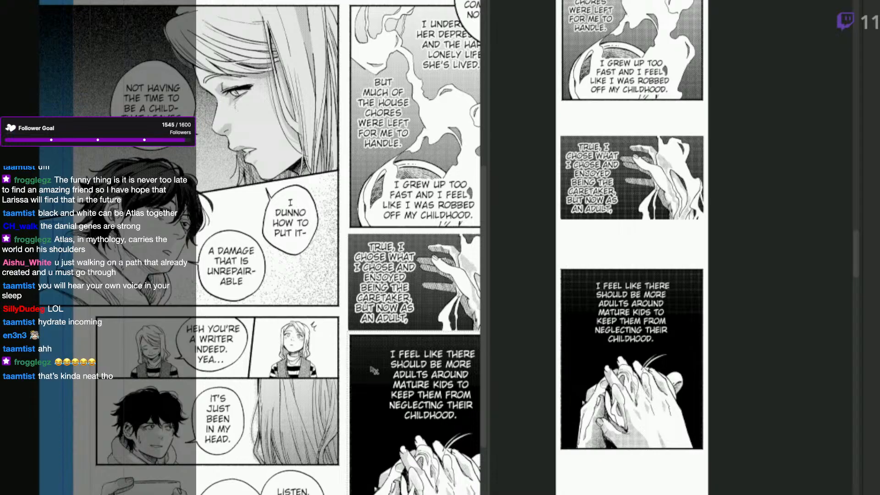
left_click_drag(347, 120, 375, 181)
left_click(369, 113)
left_click(272, 67)
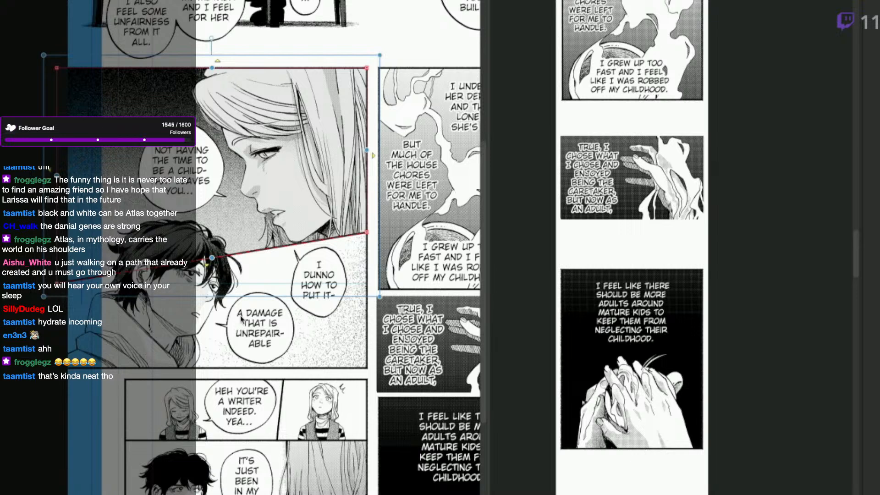
key("Delete")
key("ctrl+z")
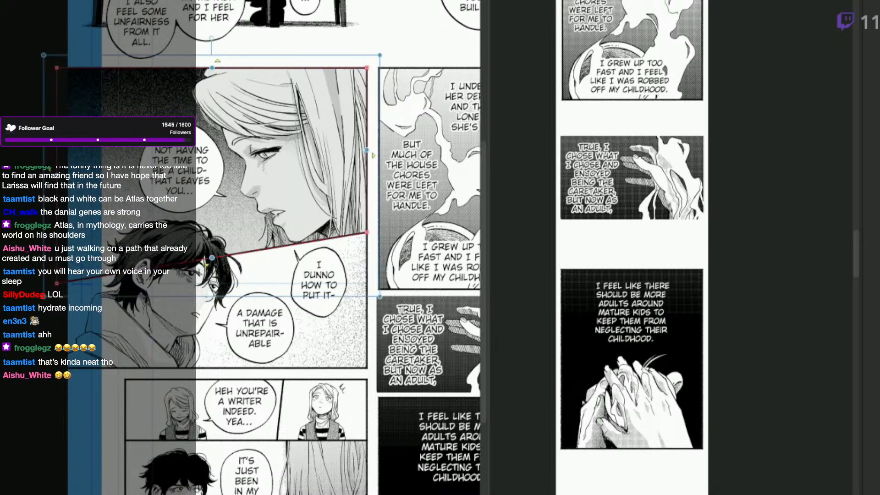
Try pasting the woman's profile panel below the clasped-hands panel and scaling it down, and undo the placement.
left_click(713, 463)
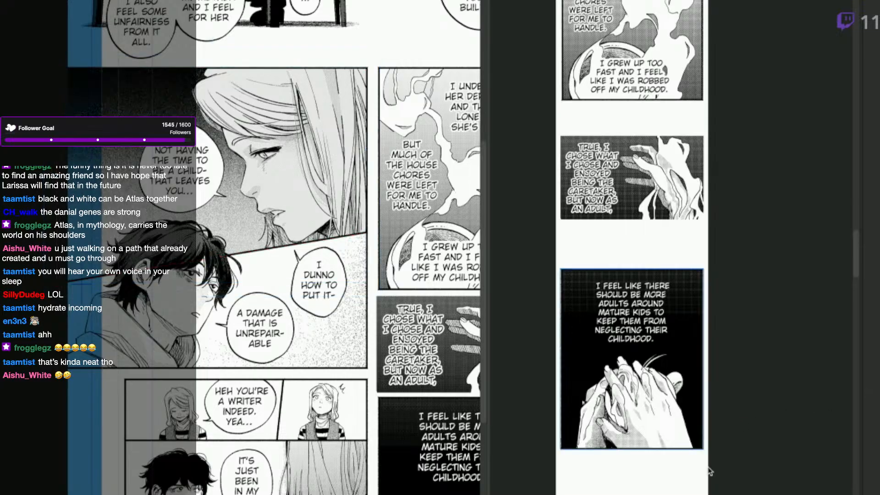
left_click_drag(702, 490, 698, 332)
key("ctrl+v")
left_click_drag(691, 176, 668, 290)
left_click_drag(667, 253, 672, 376)
left_click_drag(689, 480, 640, 458)
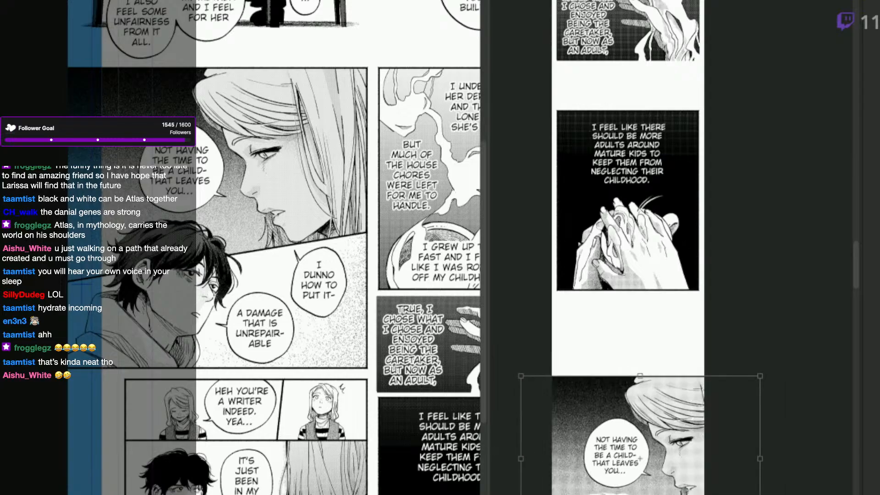
scroll(633, 493, "up", 1)
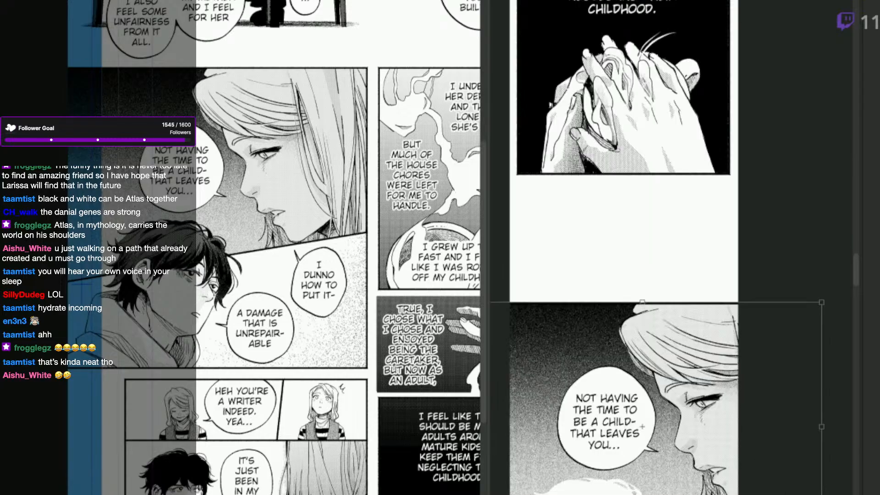
left_click_drag(659, 494, 701, 346)
key("ctrl+z")
key("ctrl+z")
key("ctrl+z")
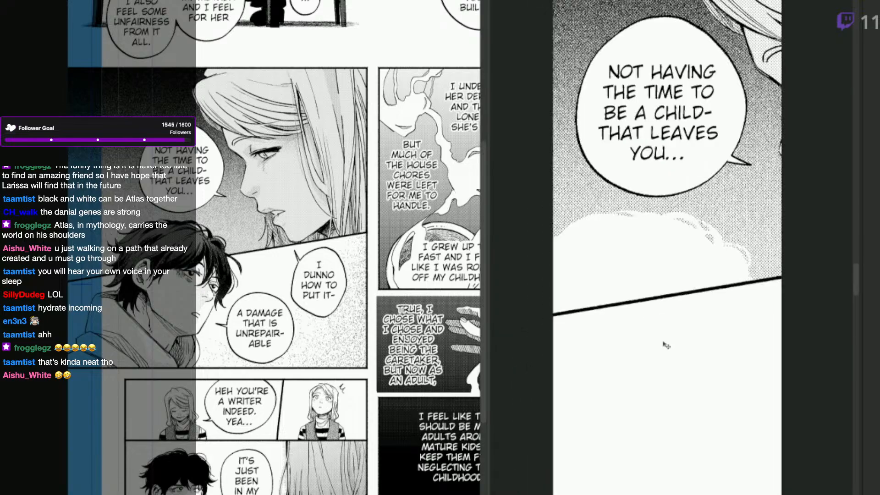
scroll(637, 444, "down", 4)
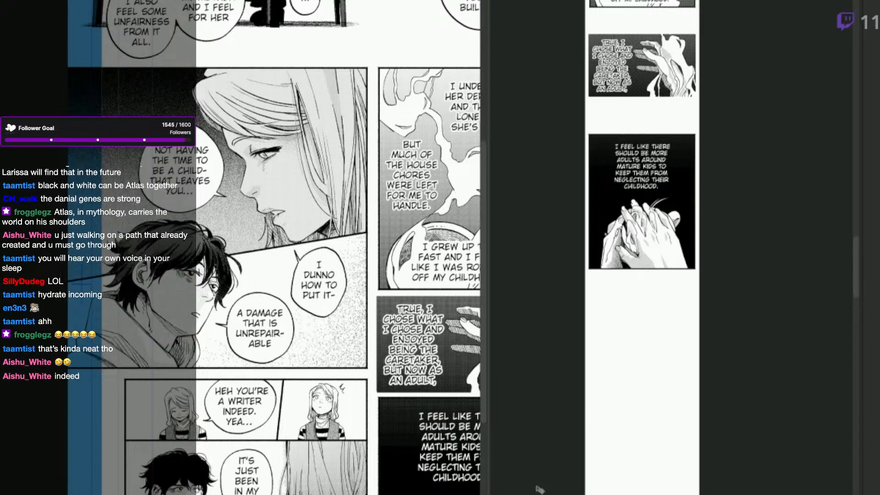
left_click_drag(427, 399, 453, 347)
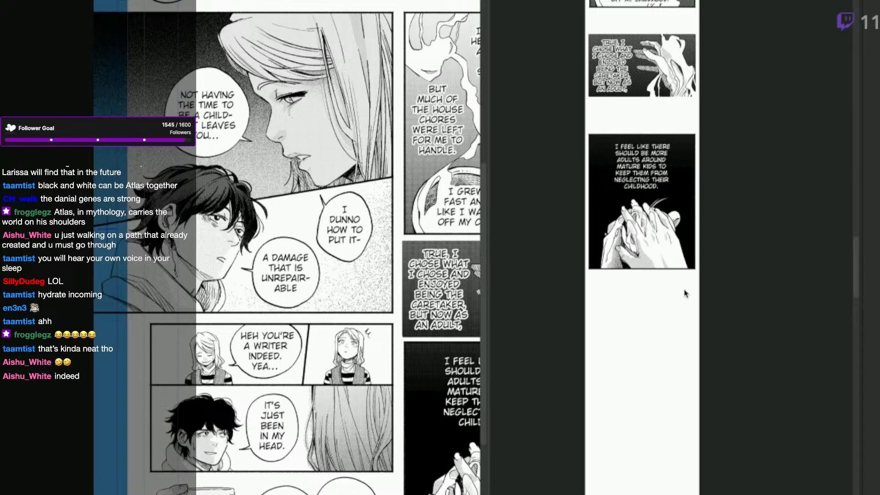
key("ctrl+plus")
scroll(687, 295, "up", 1)
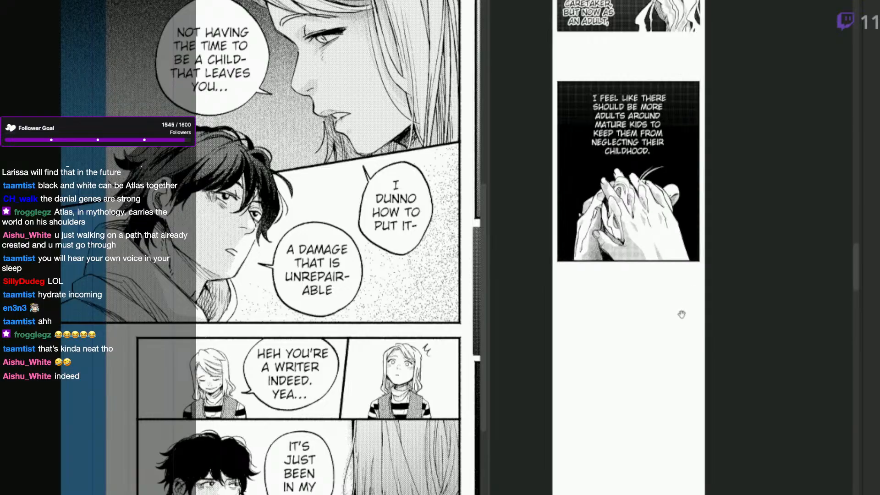
left_click_drag(679, 308, 704, 344)
scroll(707, 353, "up", 1)
scroll(701, 361, "down", 1)
scroll(708, 366, "down", 1)
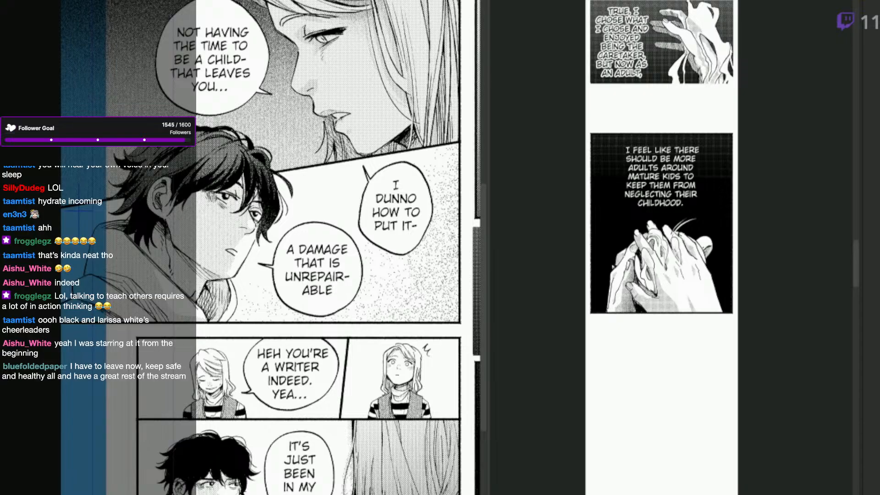
Try pasting the profile panel together with the dark-haired man's panel below the clasped hands, and undo it.
key("ctrl+v")
left_click_drag(723, 399, 708, 451)
key("ctrl+t")
left_click_drag(668, 134, 668, 311)
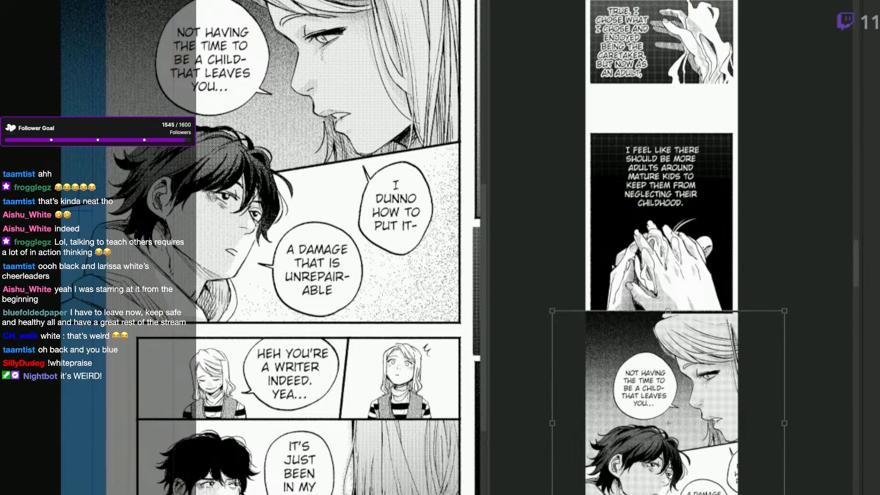
key("ctrl+z")
key("ctrl+z")
key("ctrl+z")
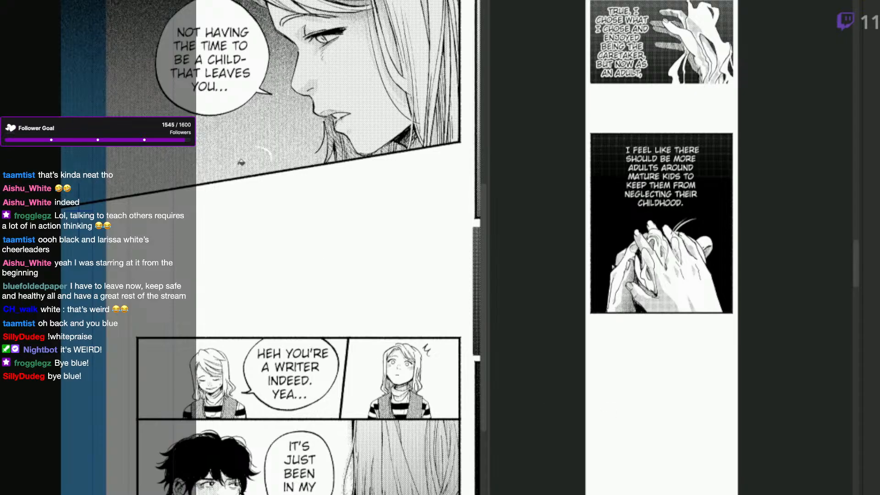
Paste the woman's profile panel without the man into the webtoon, scale it to fill the page width and place it below the clasped-hands panel.
left_click_drag(328, 297, 345, 389)
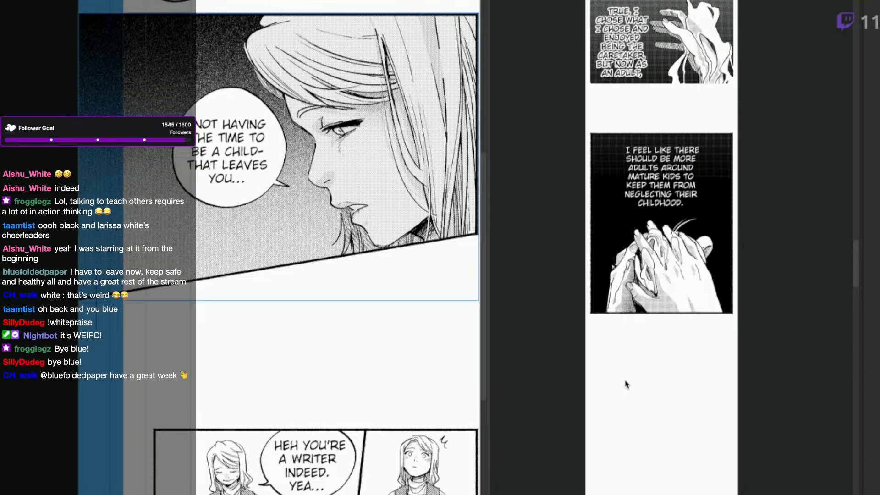
scroll(650, 396, "down", 3)
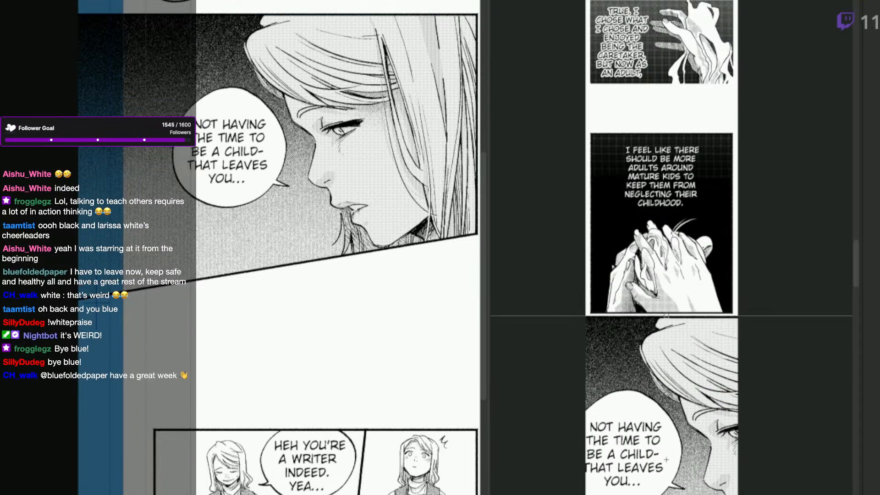
left_click_drag(685, 415, 684, 406)
key("ctrl+t")
left_click_drag(659, 465, 660, 367)
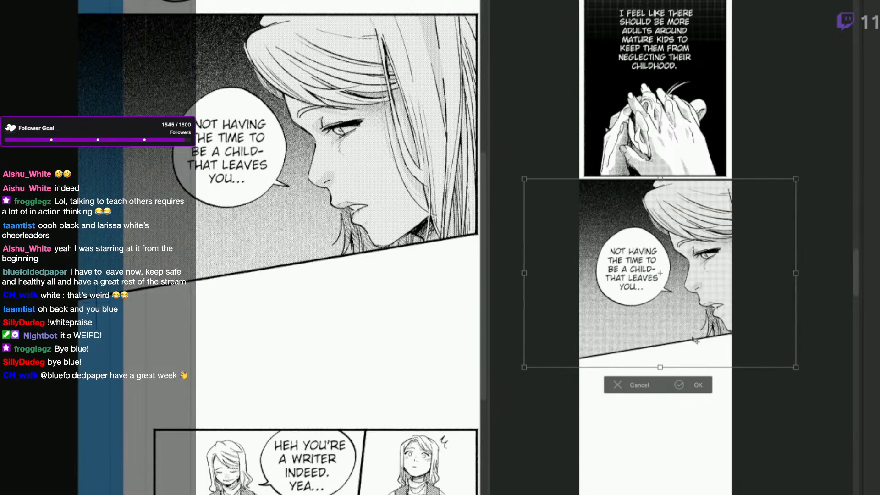
left_click_drag(695, 341, 694, 387)
left_click_drag(661, 413, 660, 389)
left_click_drag(676, 350, 676, 345)
left_click_drag(660, 383, 662, 365)
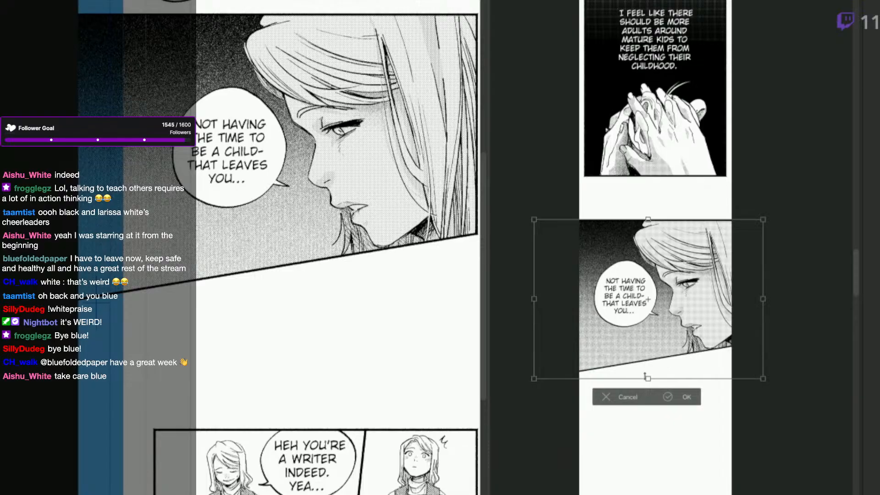
key("Return")
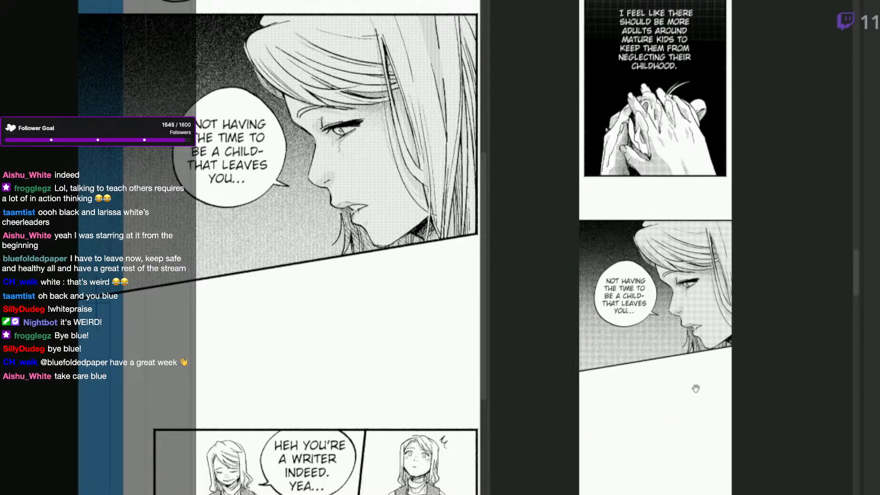
Restore the dark-haired man's panel on the manga page and select it for copying.
scroll(699, 383, "down", 1)
left_click(421, 441)
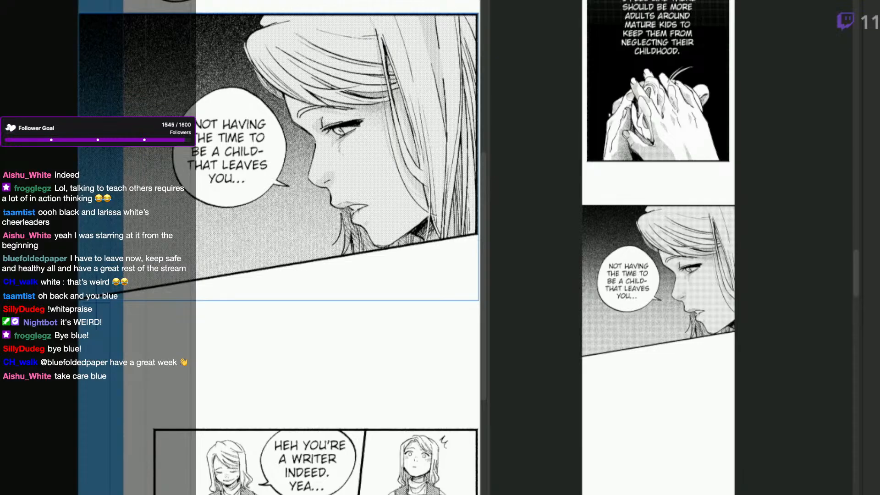
key("ctrl+z")
left_click(367, 252)
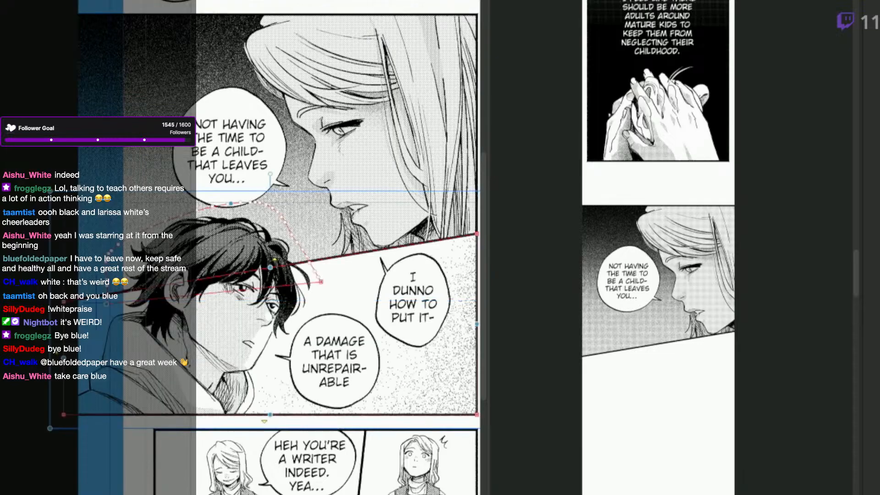
left_click(277, 316)
Paste the man's "A DAMAGE THAT IS UNREPAIRABLE" panel into the webtoon, scale it down and place it below the profile panel with a gap.
left_click(669, 449)
left_click_drag(670, 491, 688, 330)
key("ctrl+v")
left_click_drag(707, 238, 712, 354)
left_click_drag(667, 494, 689, 433)
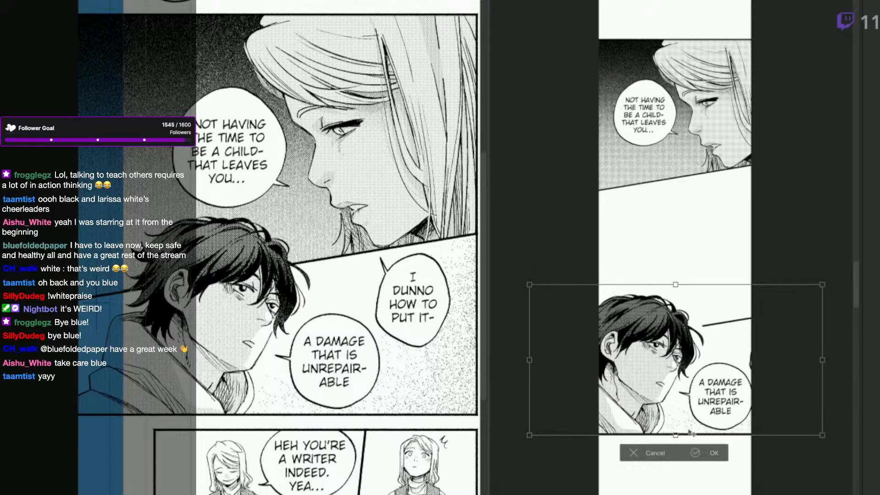
left_click_drag(529, 435, 590, 413)
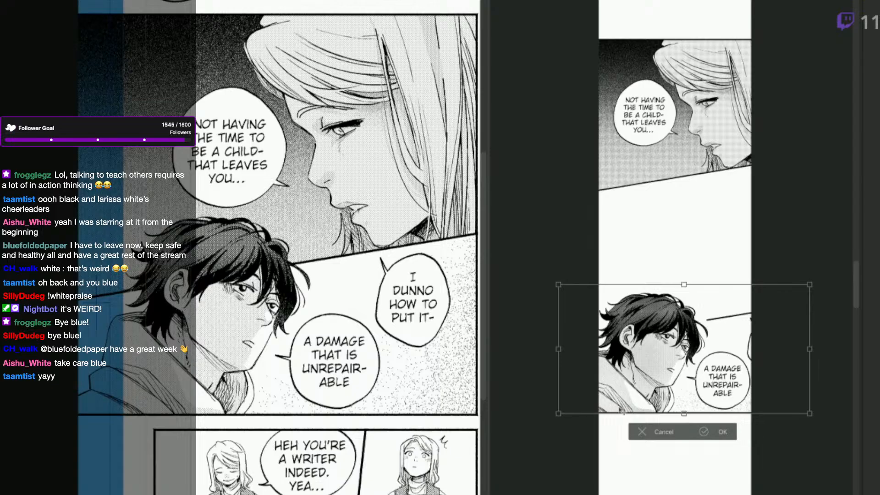
key("Return")
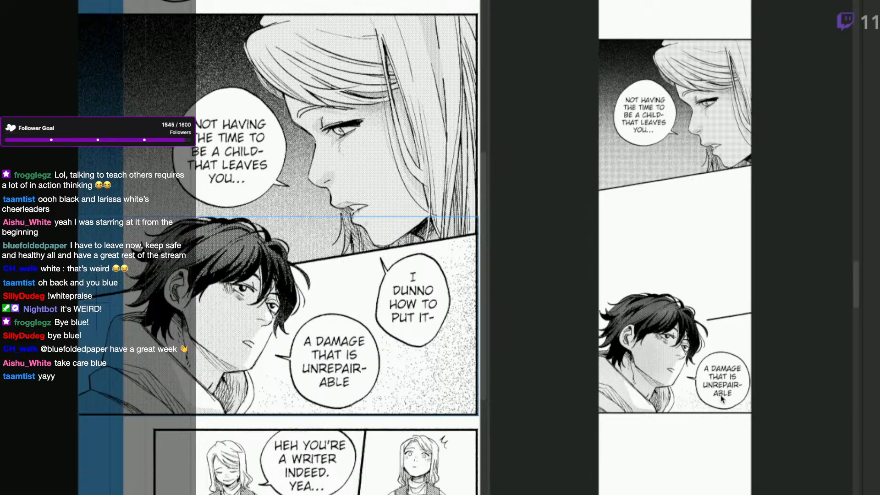
left_click_drag(723, 398, 724, 413)
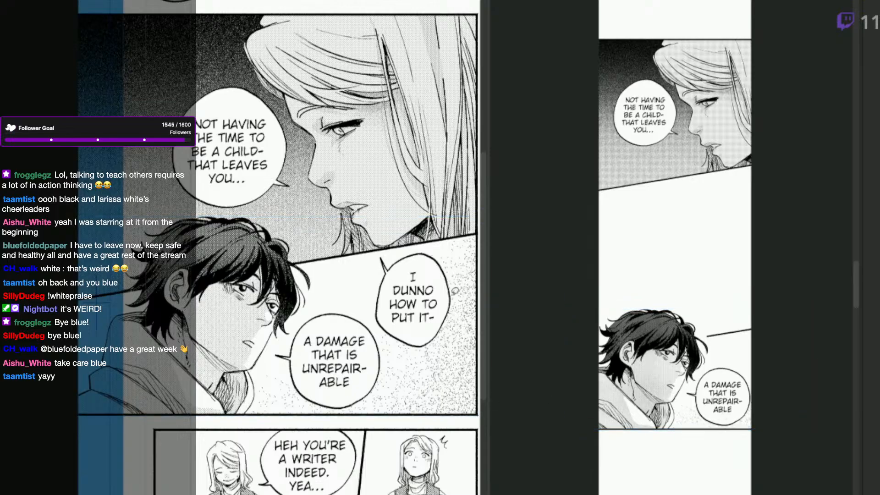
Copy the "I DUNNO HOW TO PUT IT-" balloon from the manga page, scale it down and place it between the profile and man's panels.
mouse_move(456, 311)
left_mouse_down()
mouse_move(428, 349)
mouse_move(380, 329)
mouse_move(378, 253)
mouse_move(478, 294)
left_mouse_up()
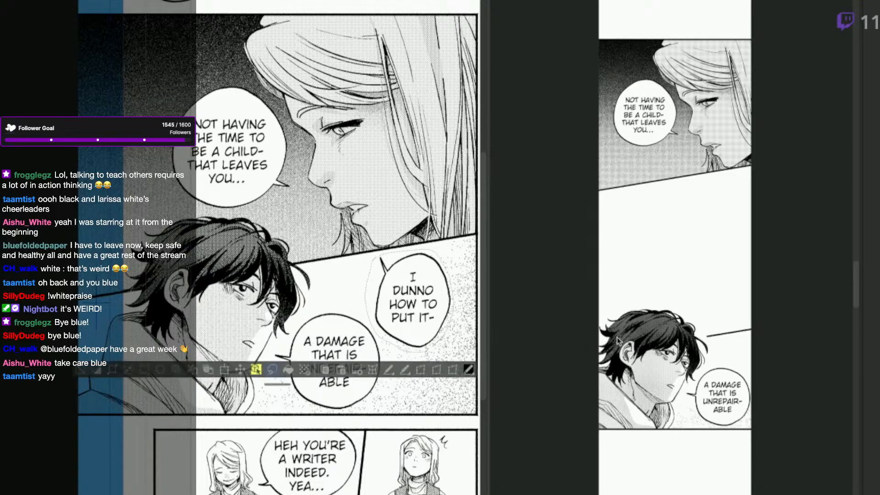
left_click(688, 250)
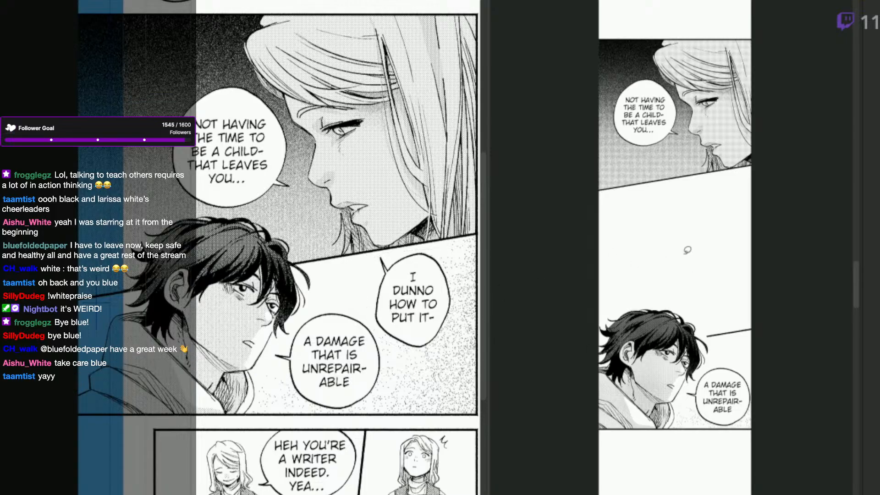
key("ctrl+v")
key("ctrl+t")
left_click_drag(711, 233, 734, 225)
left_click_drag(686, 267, 712, 239)
left_click(734, 272)
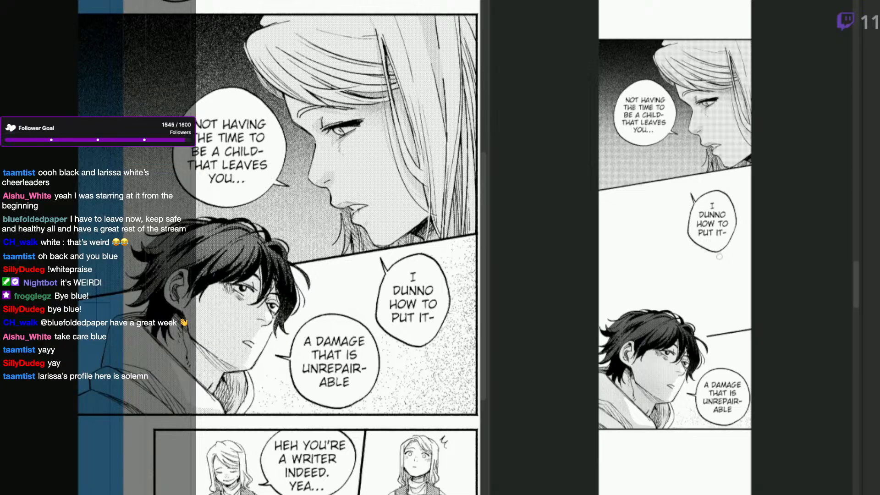
left_click_drag(717, 249, 708, 247)
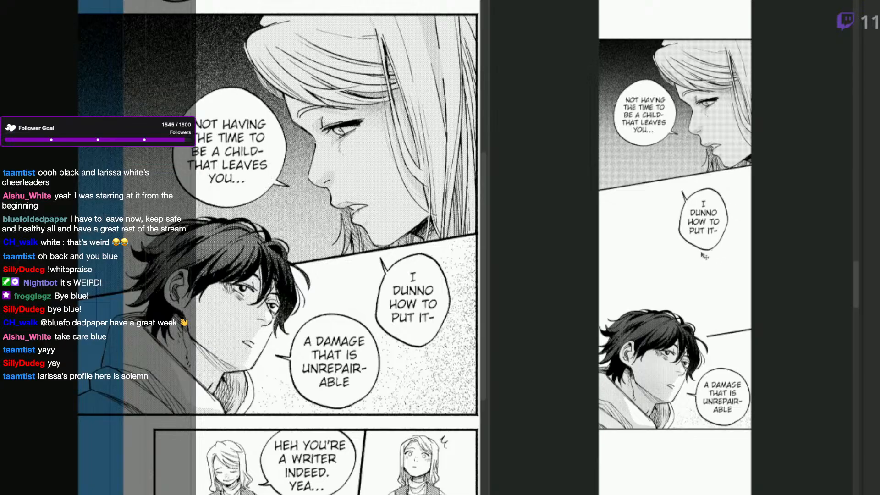
Erase the slanted tail of the "I DUNNO HOW TO PUT IT-" balloon and draw a small tail pointing up from its upper edge.
scroll(685, 200, "up", 2)
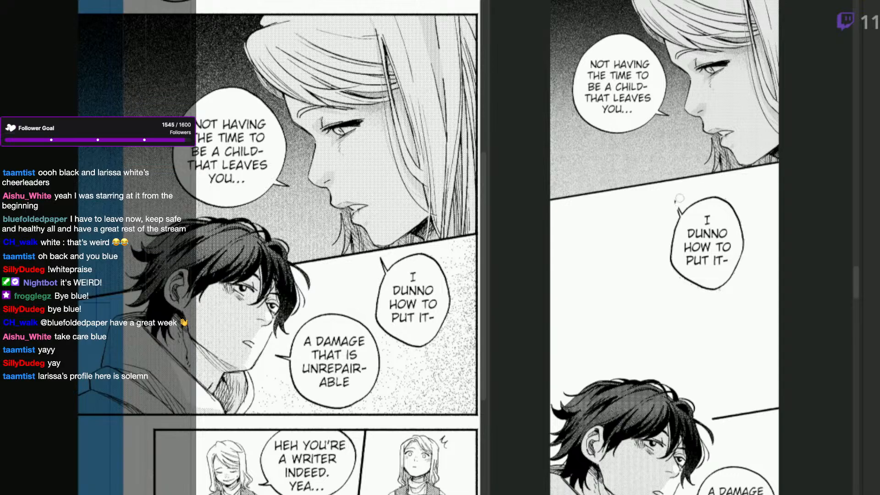
key("q")
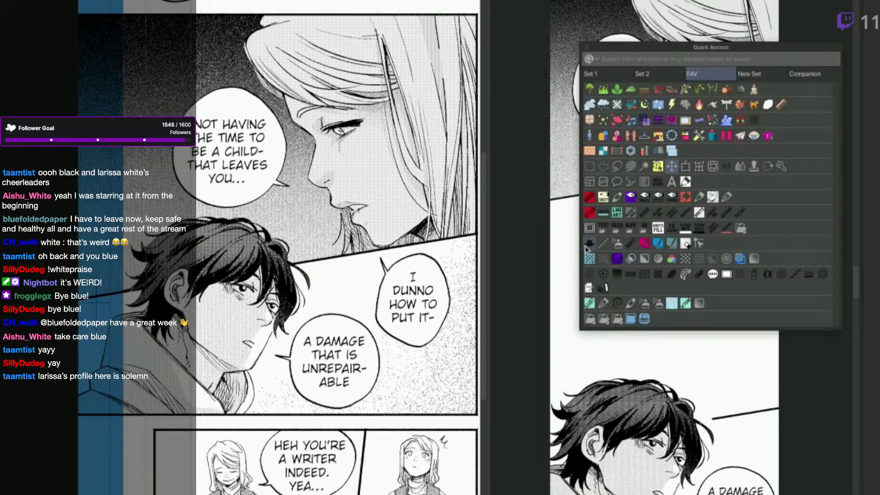
left_click(631, 198)
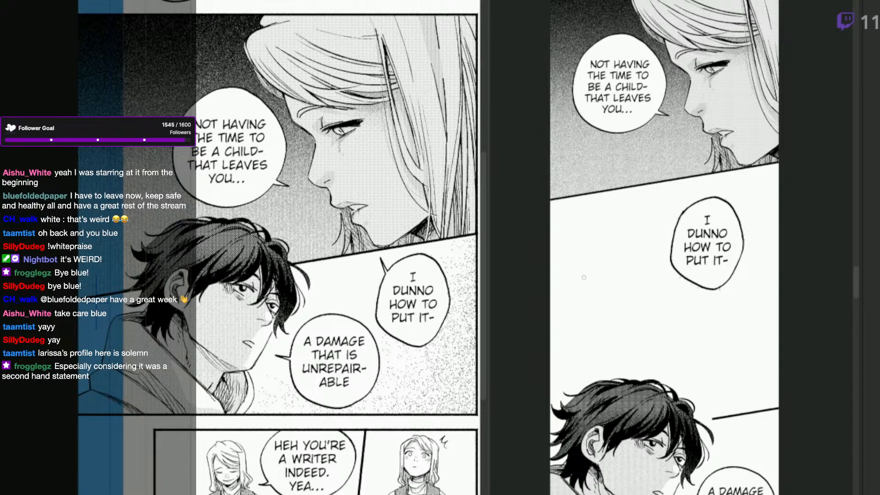
mouse_move(711, 199)
left_mouse_down()
mouse_move(714, 187)
mouse_move(718, 199)
left_mouse_up()
Move the man's "A DAMAGE THAT IS UNREPAIRABLE" panel up closer to the "I DUNNO HOW TO PUT IT-" balloon.
scroll(756, 376, "down", 1)
left_click_drag(774, 466, 726, 365)
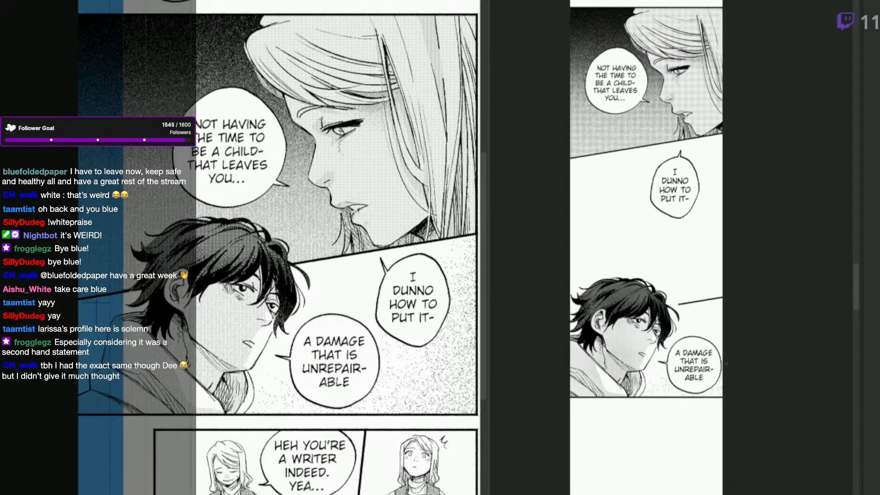
key("q")
left_click(668, 332)
key("q")
left_click(625, 396)
mouse_move(627, 379)
left_mouse_down()
mouse_move(627, 353)
mouse_move(623, 363)
left_mouse_up()
key("e")
left_click_drag(723, 289, 722, 281)
key("o")
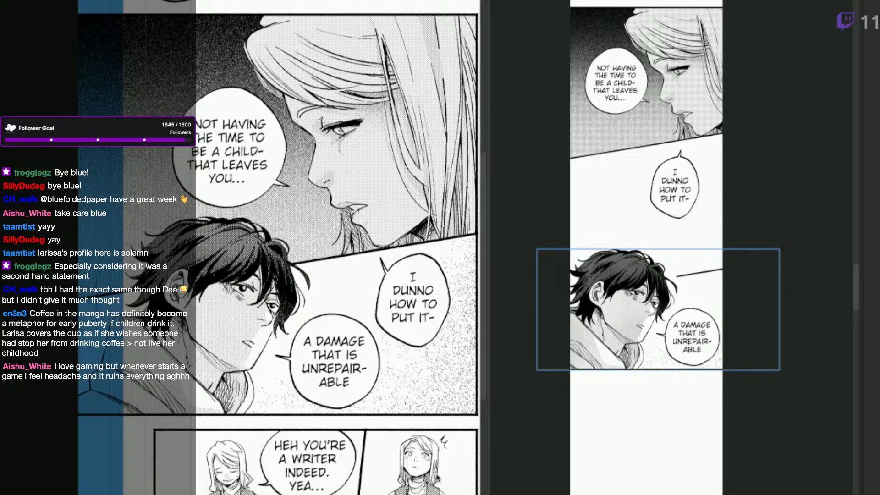
Straighten the slanted border between the "HEH YOU'RE A WRITER" panel and its neighbour by moving the frame's lower corner until the edge is vertical.
left_click(453, 484)
left_click_drag(456, 485, 426, 399)
left_click(81, 288)
left_click_drag(429, 493, 418, 446)
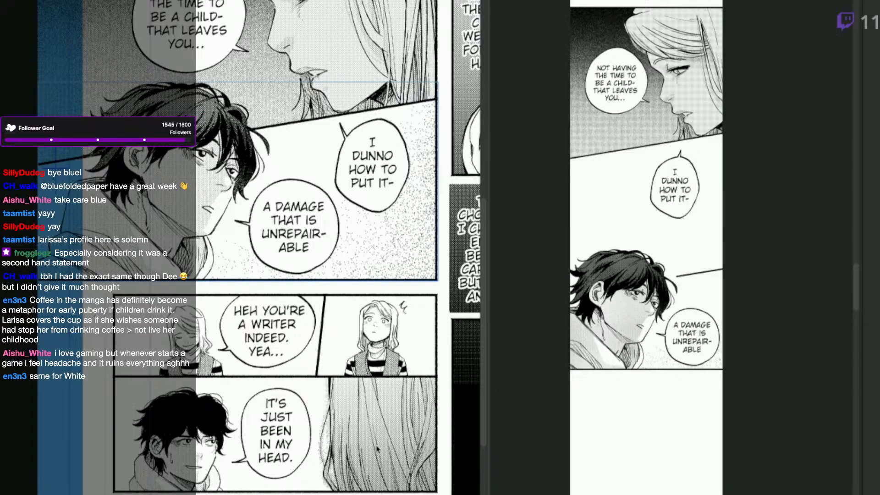
left_click(316, 344)
left_click(320, 345)
left_click_drag(317, 376, 325, 376)
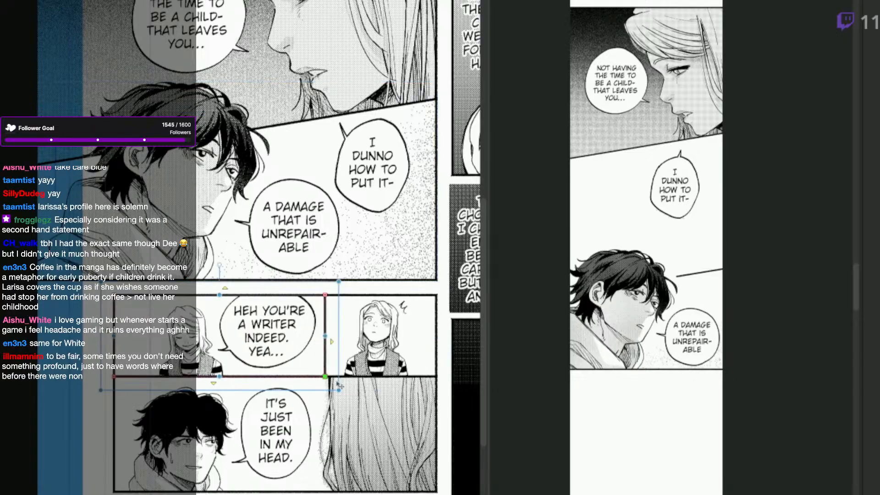
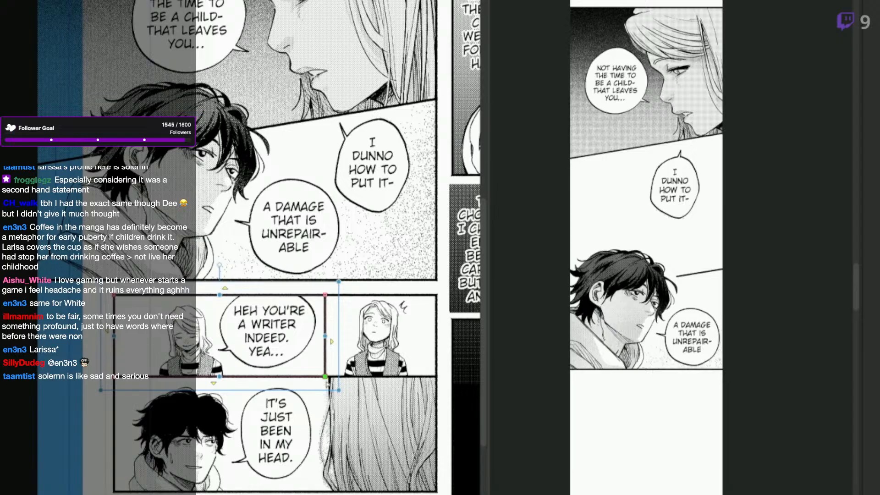
Align the lower inner corner of the looking-up woman's panel frame with the vertical border of its neighbour.
left_click(433, 375)
left_click_drag(316, 376, 325, 376)
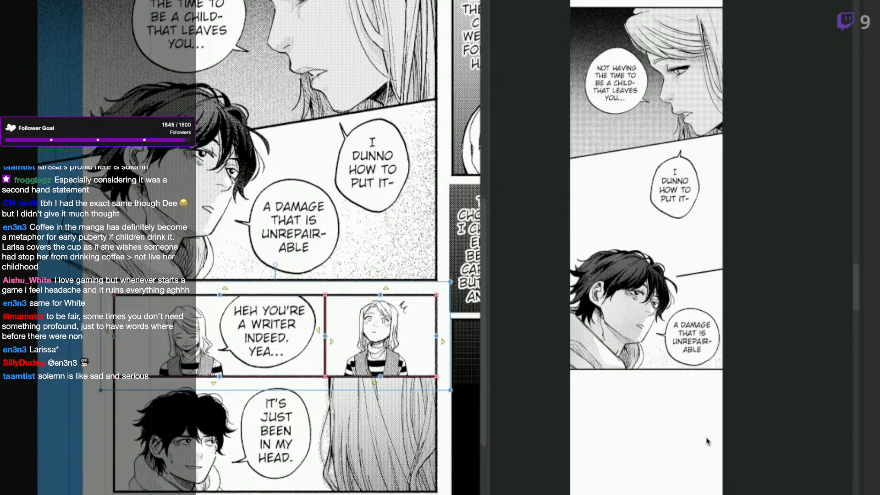
left_click(434, 326)
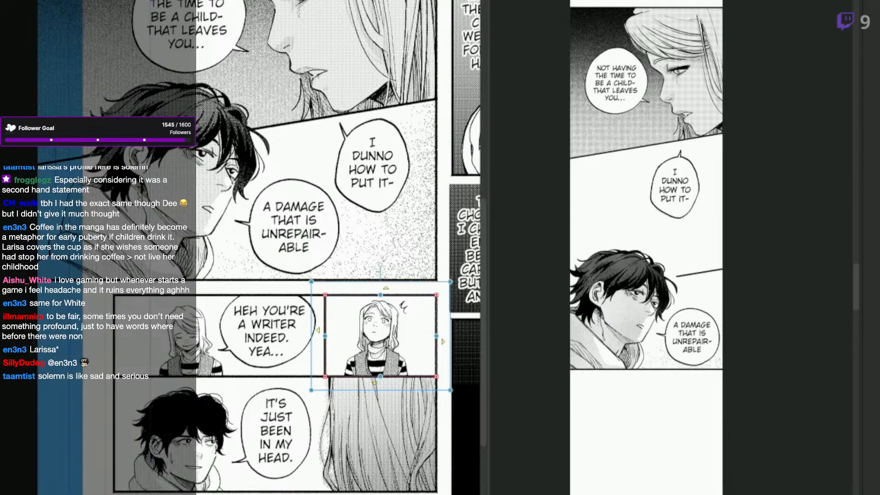
Copy the panel of the woman looking up from the manga page and place it scaled down below the man's "A DAMAGE THAT IS UNREPAIRABLE" panel.
key("m")
left_click_drag(444, 293, 324, 378)
left_click(676, 475)
key("ctrl+v")
left_click_drag(677, 475, 626, 297)
key("ctrl+t")
key("Return")
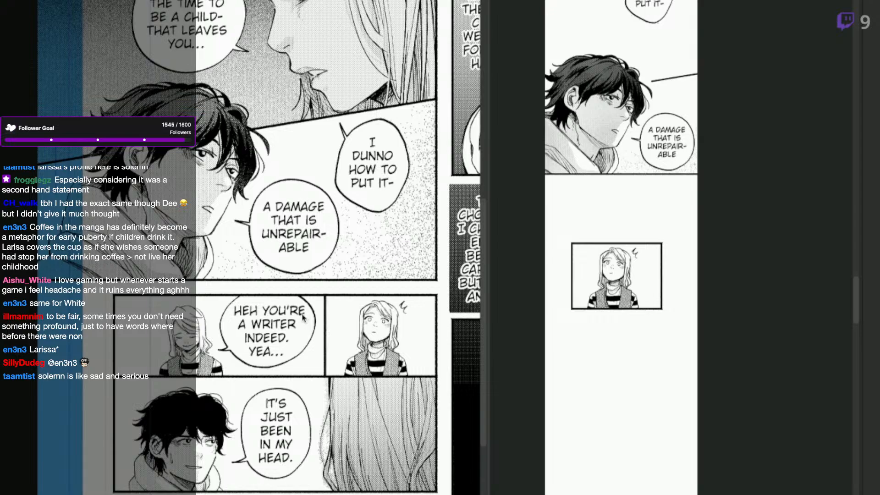
Copy the "HEH YOU'RE A WRITER INDEED. YEA..." panel from the manga page and place it scaled down below the looking-up woman's panel in the webtoon.
left_click(311, 300)
left_click_drag(349, 138, 346, 101)
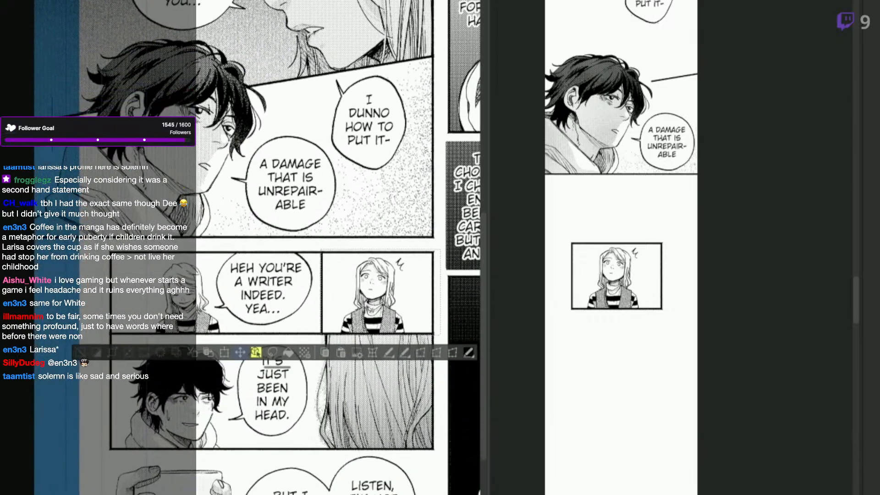
left_click_drag(326, 247, 326, 255)
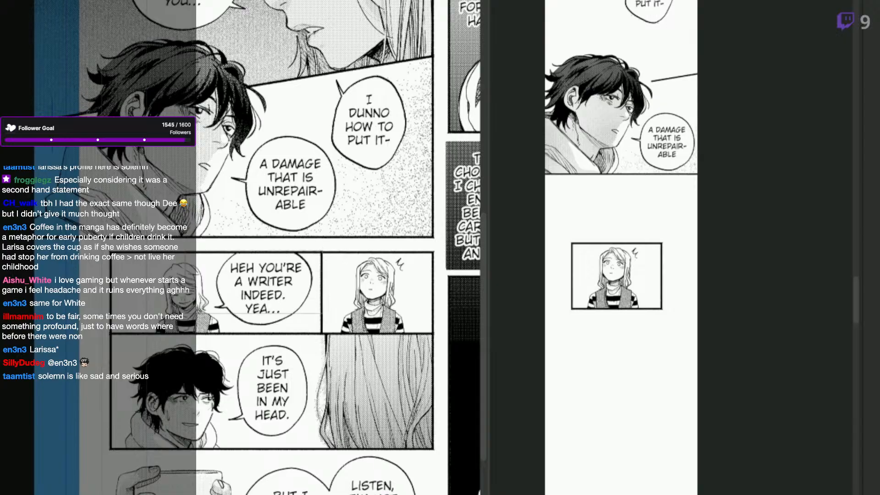
left_click_drag(108, 335, 323, 253)
left_click(637, 433)
mouse_move(619, 469)
left_mouse_down()
mouse_move(615, 381)
mouse_move(625, 384)
mouse_move(629, 372)
mouse_move(612, 378)
mouse_move(630, 376)
left_mouse_up()
key("ctrl+v")
key("Return")
mouse_move(566, 306)
left_mouse_down()
mouse_move(542, 370)
mouse_move(541, 402)
mouse_move(569, 378)
left_mouse_up()
key("ctrl+d")
left_click_drag(643, 378, 629, 377)
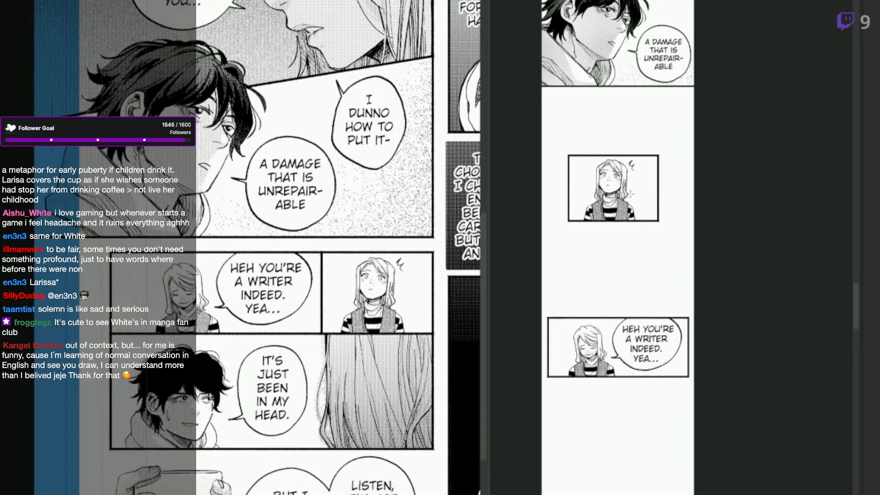
Move the looking-up woman's panel up to the right beneath the man's panel, and bring the "HEH YOU'RE A WRITER" panel up below it.
left_click(622, 212)
left_click_drag(623, 213, 653, 150)
left_click(643, 362)
left_click_drag(641, 364, 637, 238)
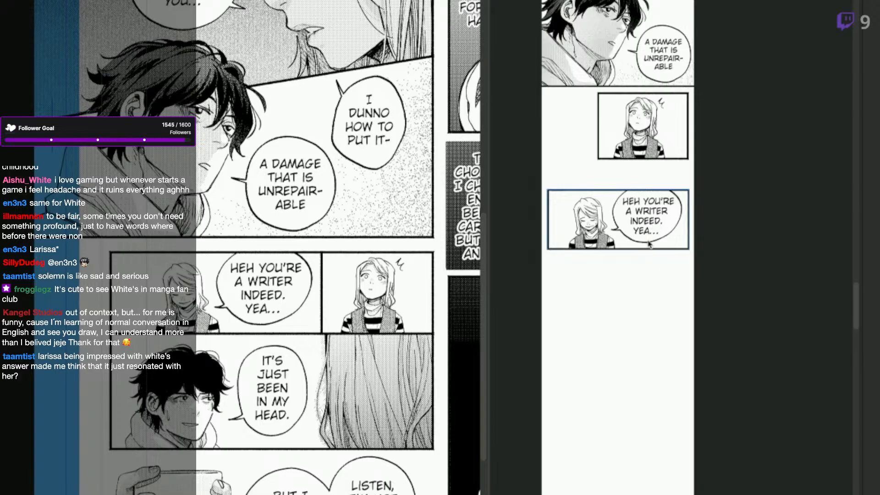
Copy the man-and-hair panel without its balloon, scale it down and place it across the strip's full width below the "HEH YOU'RE A WRITER" panel.
left_click(433, 413)
left_click(388, 393)
left_click(17, 353)
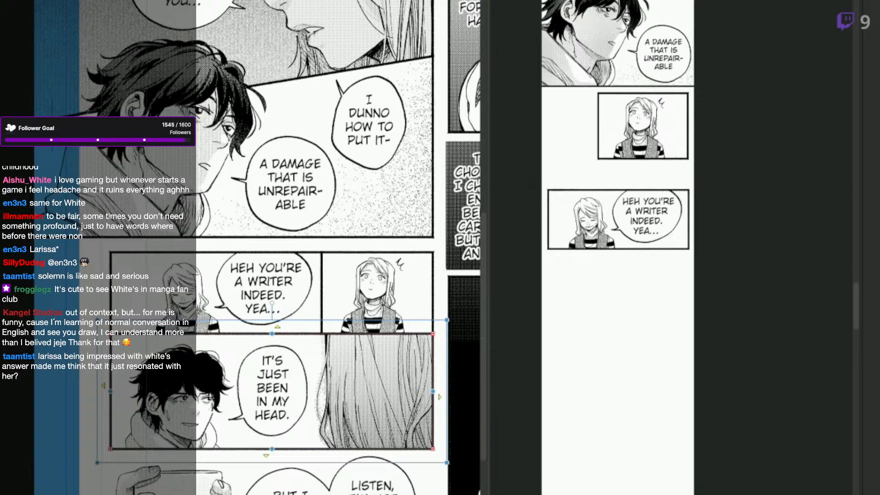
left_click(272, 391)
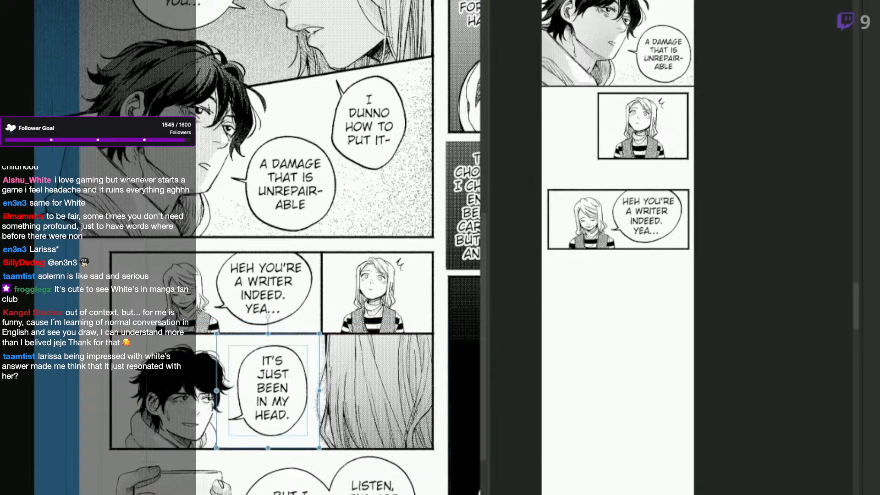
left_click(339, 449)
key("ctrl+c")
left_click_drag(709, 490, 717, 426)
key("ctrl+v")
key("ctrl+t")
left_click_drag(671, 224, 671, 268)
left_click_drag(710, 321, 670, 319)
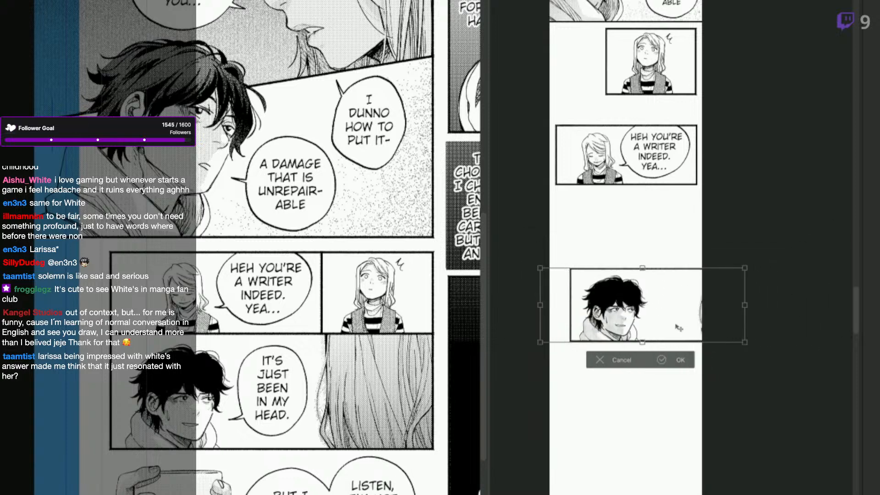
left_click_drag(732, 340, 682, 333)
key("Return")
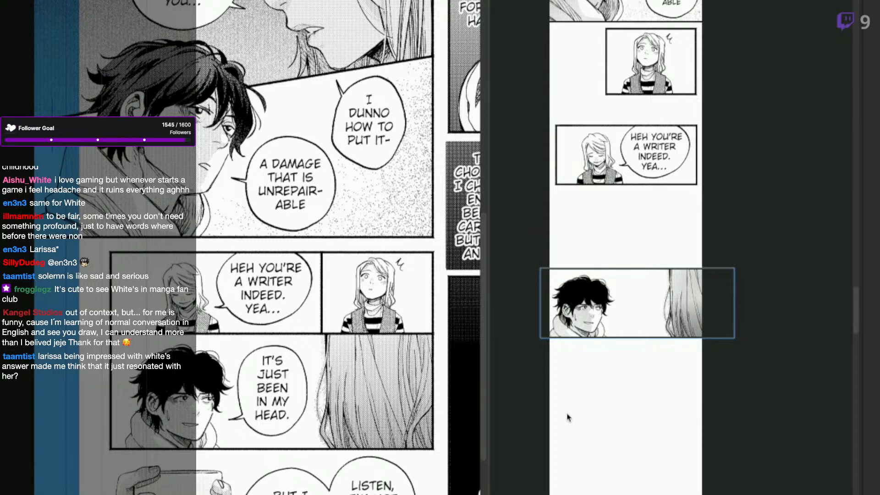
key("m")
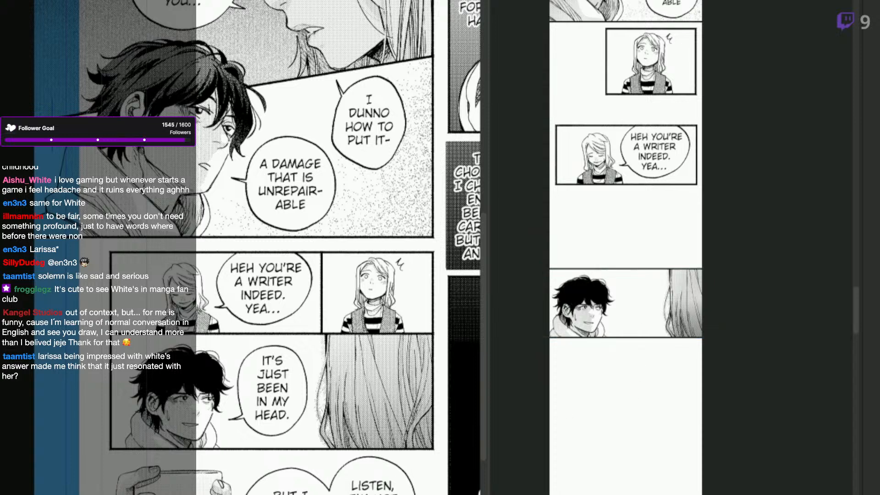
Move and rotate the tail of the "IT'S JUST BEEN IN MY HEAD." balloon on the manga page so it points down from the lower edge.
left_click_drag(684, 326, 677, 322)
key("space")
scroll(628, 413, "down", 1)
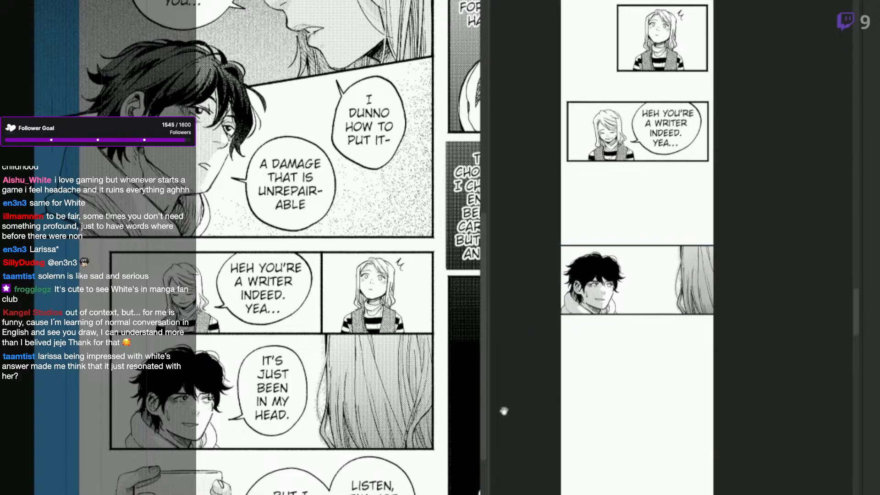
scroll(256, 247, "down", 1)
left_click(273, 401)
left_click(293, 389)
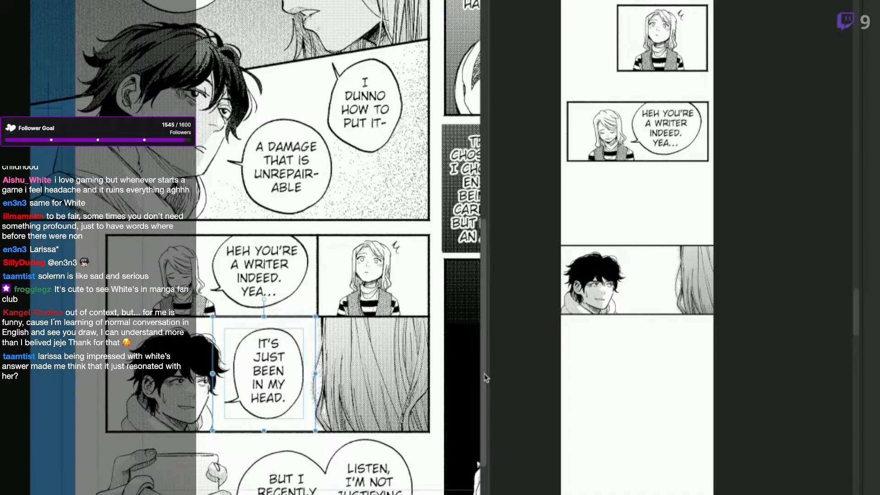
left_click(229, 403)
left_click_drag(229, 403, 241, 416)
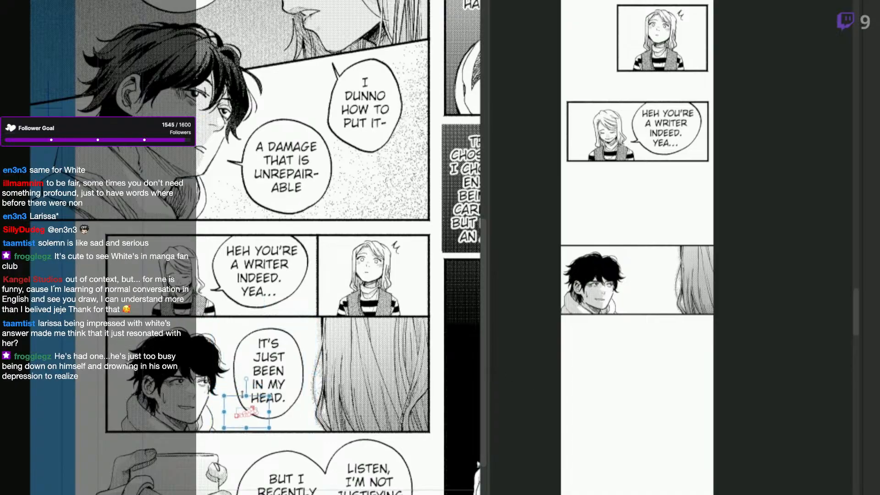
left_click_drag(247, 380, 235, 389)
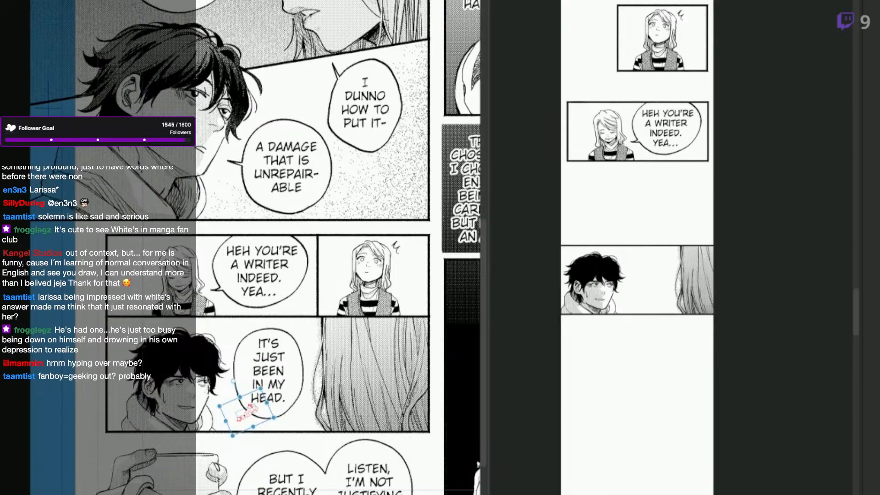
Copy the "IT'S JUST BEEN IN MY HEAD." balloon into the webtoon, scale it down and place it between the man and the hair, overlapping the panel's upper border.
key("ctrl+c")
left_click(667, 401)
key("ctrl+v")
key("ctrl+t")
left_click_drag(707, 235, 682, 213)
left_click_drag(663, 274, 659, 275)
key("Return")
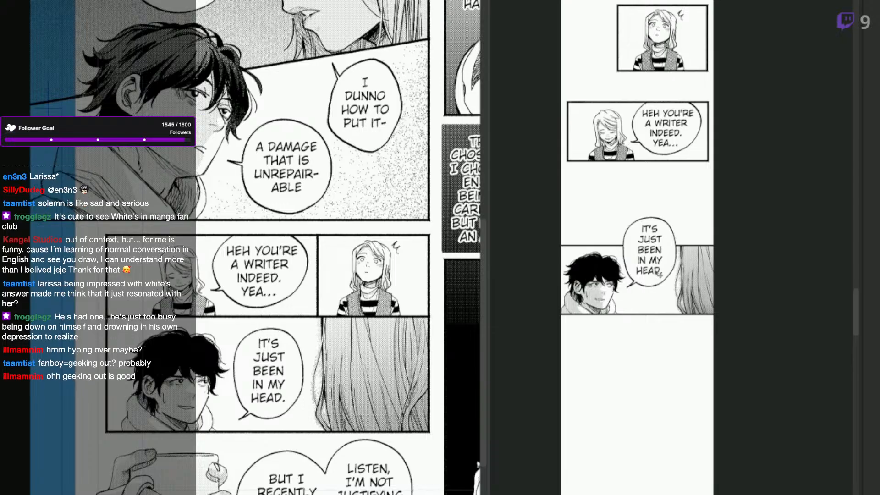
Transform the "IT'S JUST BEEN IN MY HEAD." balloon in the webtoon to a slightly smaller size.
left_click_drag(676, 333, 676, 325)
left_click(664, 363, "ctrl")
left_click_drag(662, 382, 680, 392)
key("q")
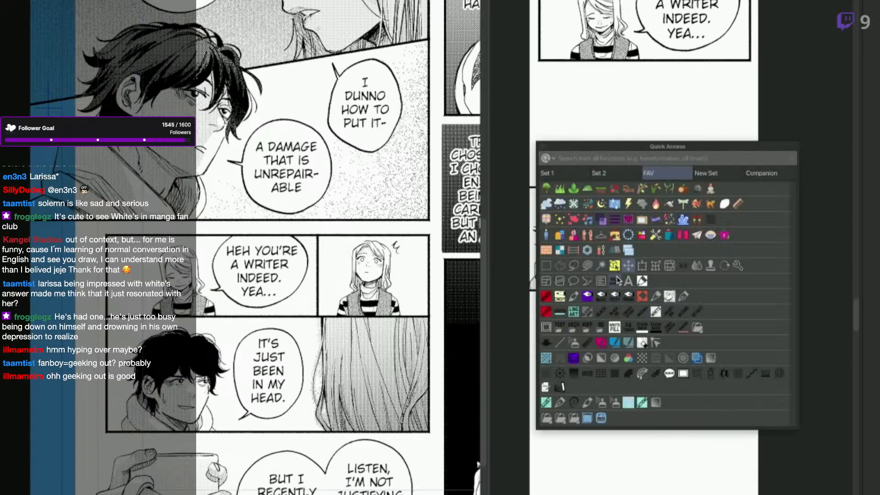
left_click(642, 265)
left_click_drag(700, 146, 696, 153)
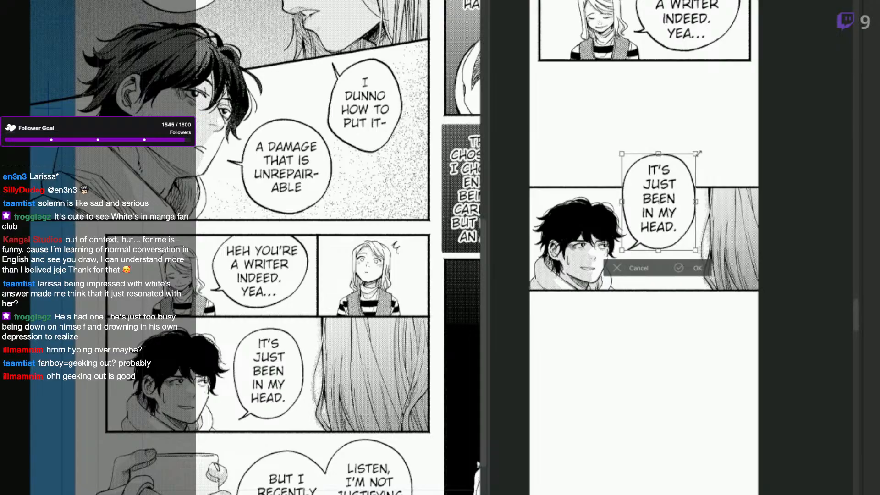
key("Return")
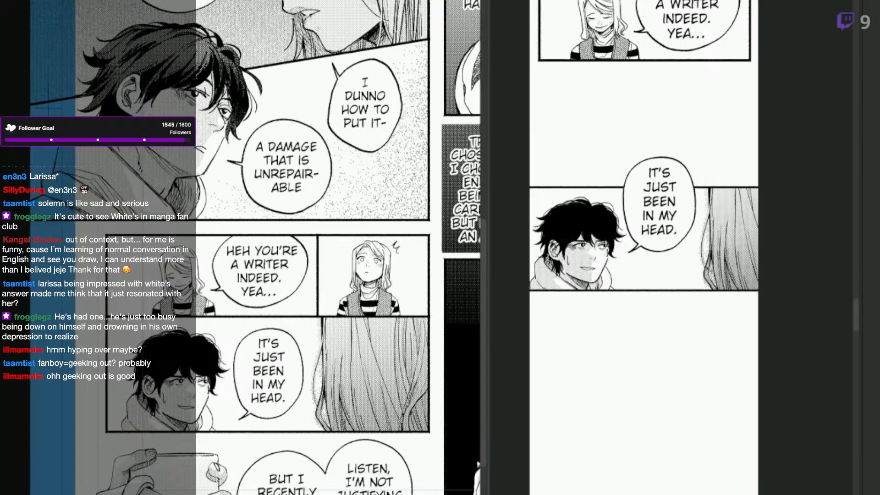
left_click_drag(619, 433, 638, 422)
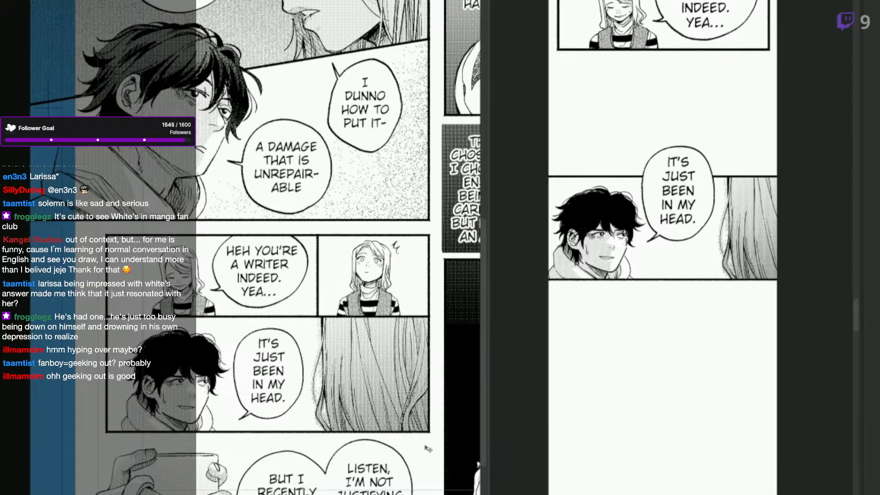
Copy the hands-and-mug drawing from the manga page, scale it down and place it at the strip's left edge, well below the man-and-hair panel.
left_click_drag(357, 463, 376, 393)
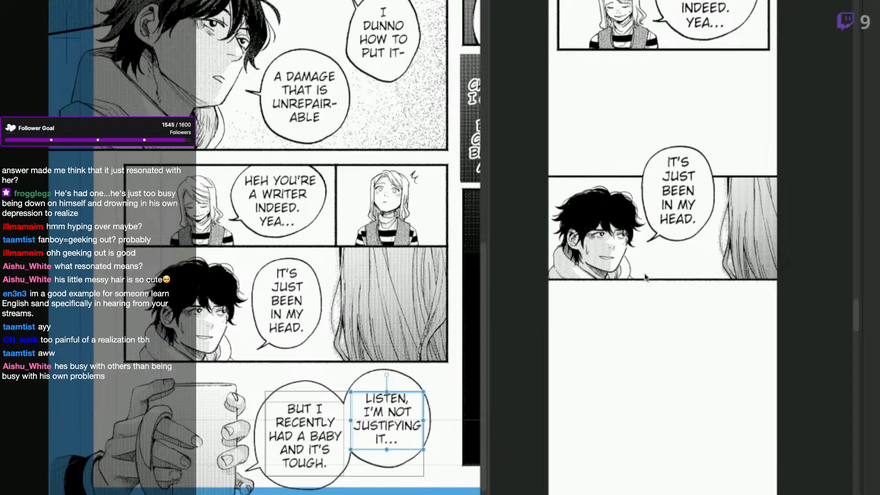
scroll(645, 274, "down", 1)
left_click_drag(673, 383, 669, 396)
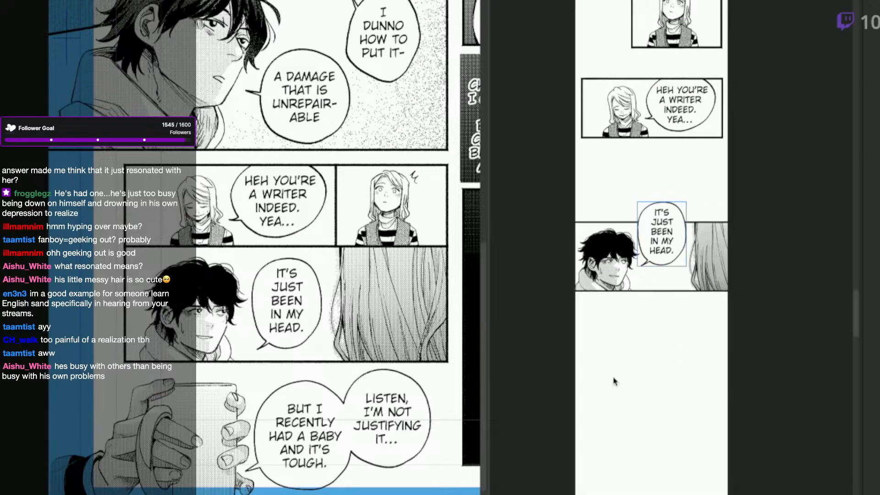
left_click(415, 454)
left_click_drag(438, 491, 418, 467)
left_click(183, 484)
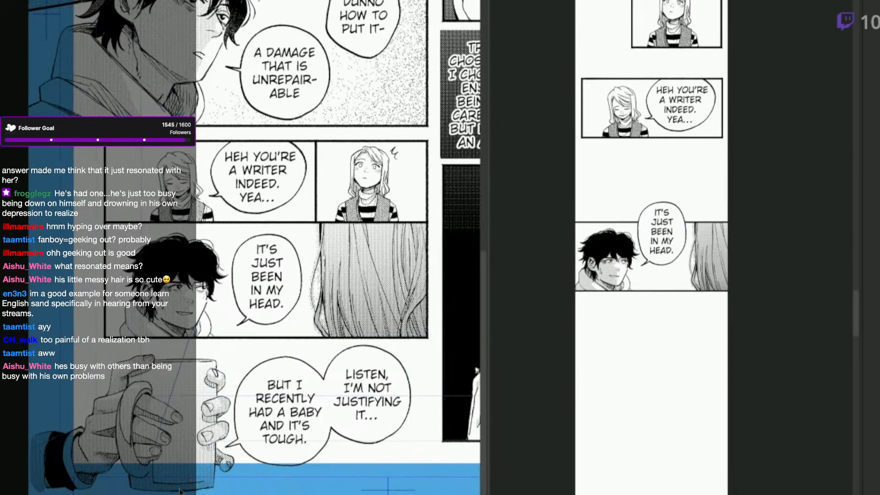
left_click(327, 405)
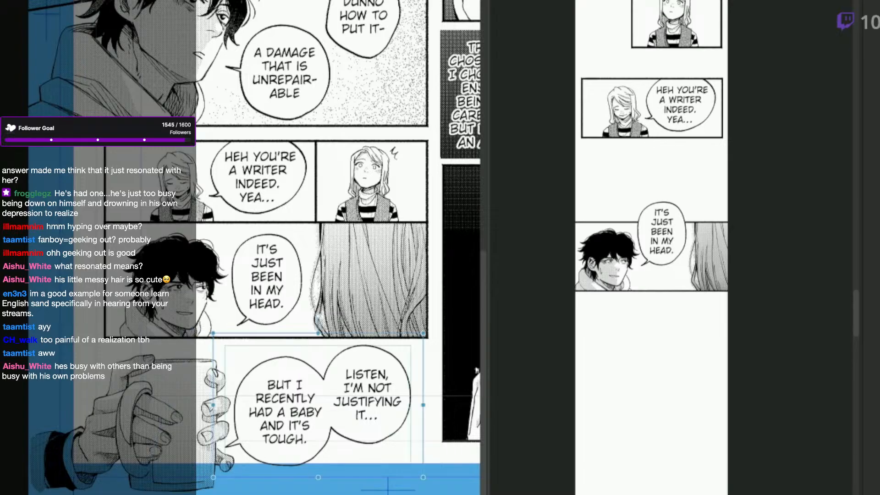
left_click(183, 412)
left_click(183, 413)
left_click(653, 462)
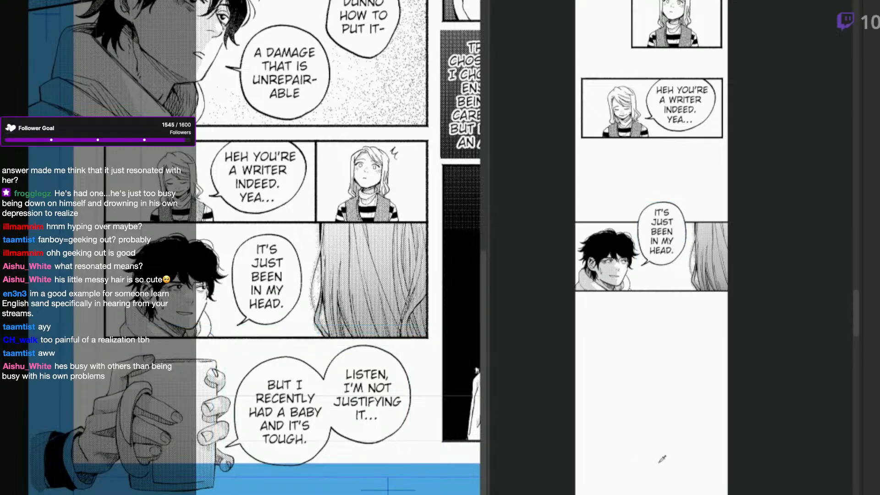
key("ctrl+v")
left_click_drag(761, 197, 762, 294)
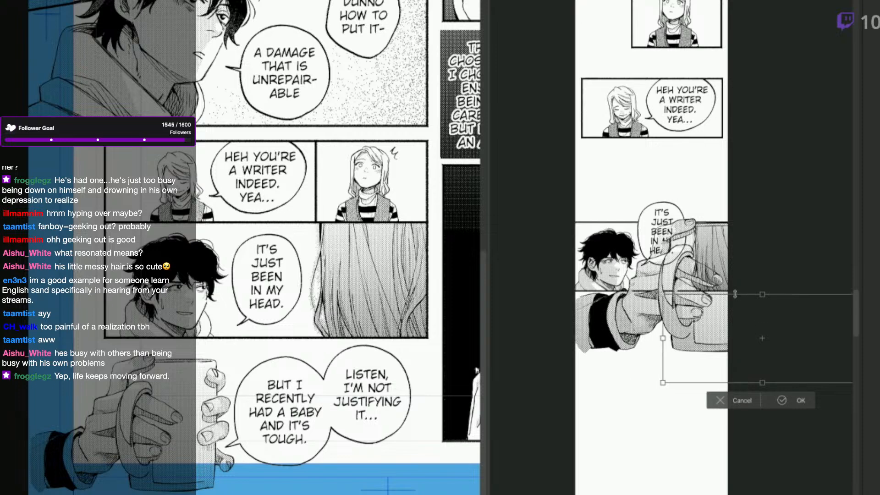
left_click_drag(764, 365, 656, 468)
key("Return")
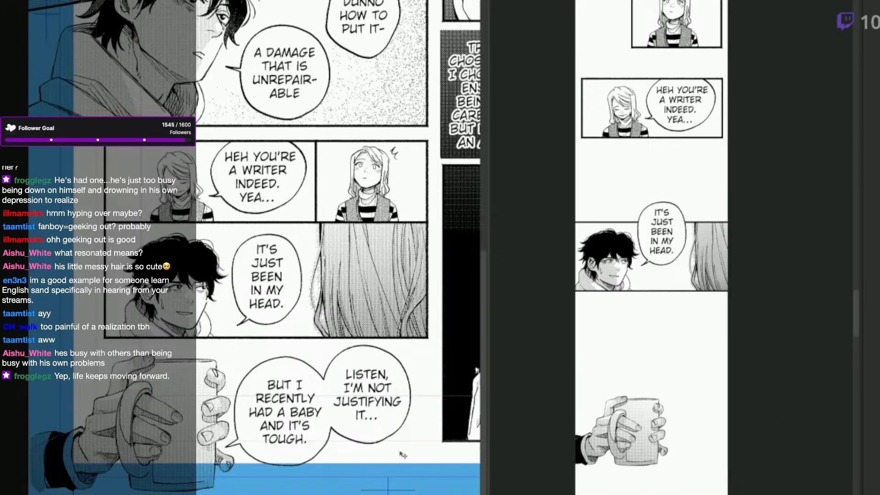
Move the "LISTEN, I'M NOT JUSTIFYING IT..." balloon up and left above its neighbour, and shift the "BUT I RECENTLY HAD A BABY" balloon's tail to its lower edge.
left_click(368, 443)
left_click_drag(369, 444, 339, 385)
left_click(244, 453, "shift")
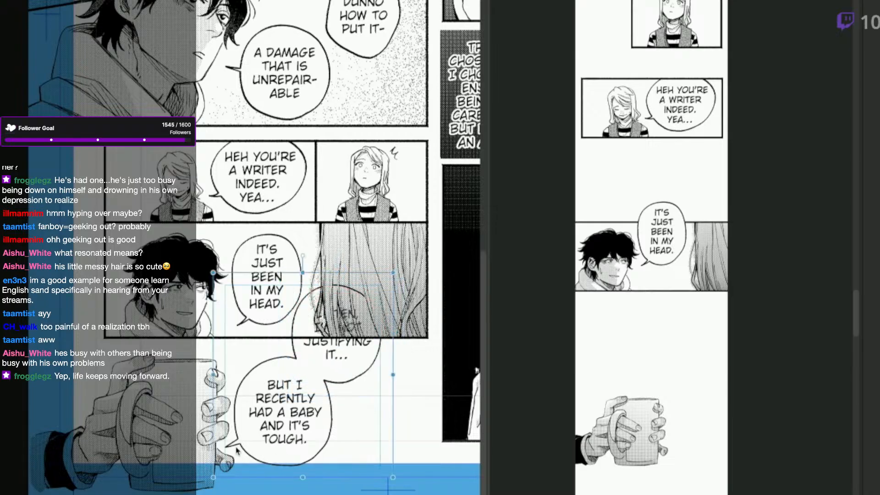
left_click(236, 448)
left_click_drag(236, 447, 261, 469)
Copy the joined "LISTEN" and "BUT I RECENTLY HAD A BABY" balloons into the webtoon at reduced size, and move the hands-and-mug drawing down beneath them.
left_click(300, 440)
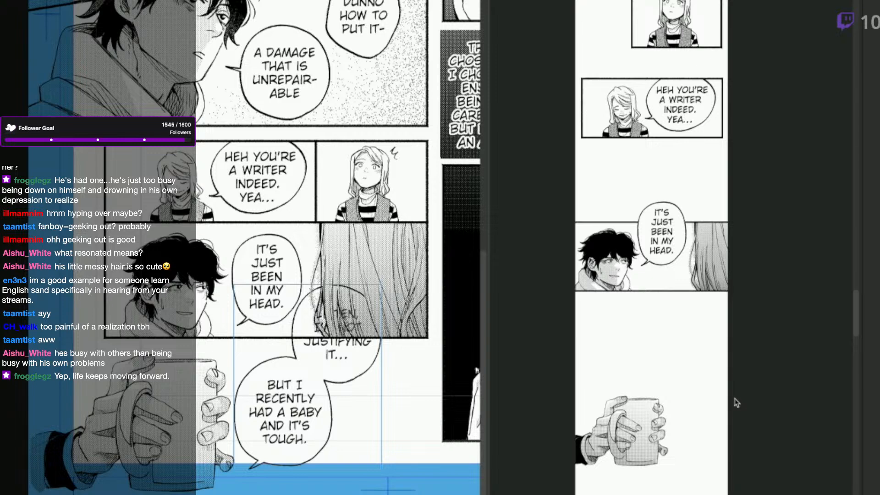
left_click(724, 407)
key("ctrl+v")
key("ctrl+t")
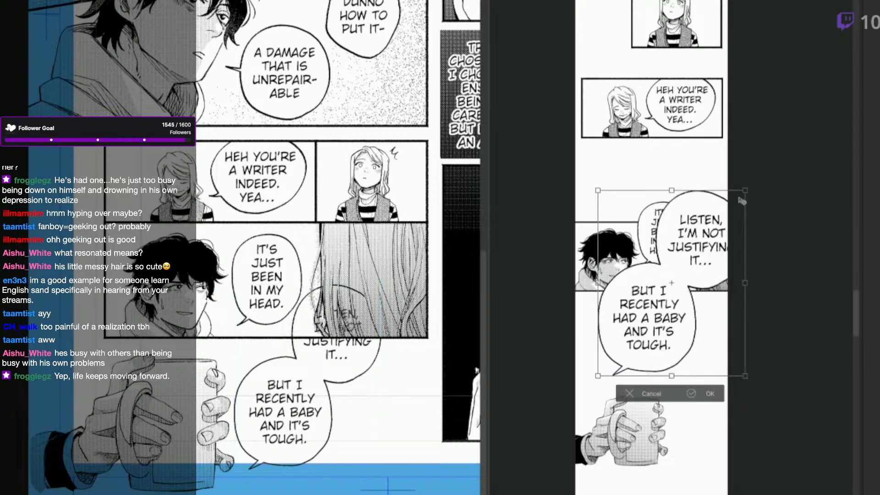
left_click_drag(728, 190, 689, 260)
left_click_drag(684, 303, 712, 350)
left_click_drag(718, 307, 707, 319)
left_click_drag(706, 354, 715, 389)
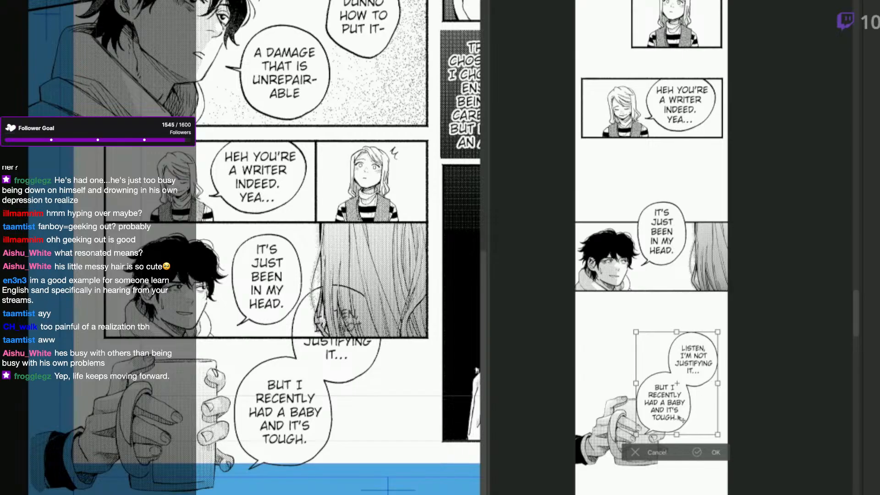
left_click_drag(636, 434, 629, 443)
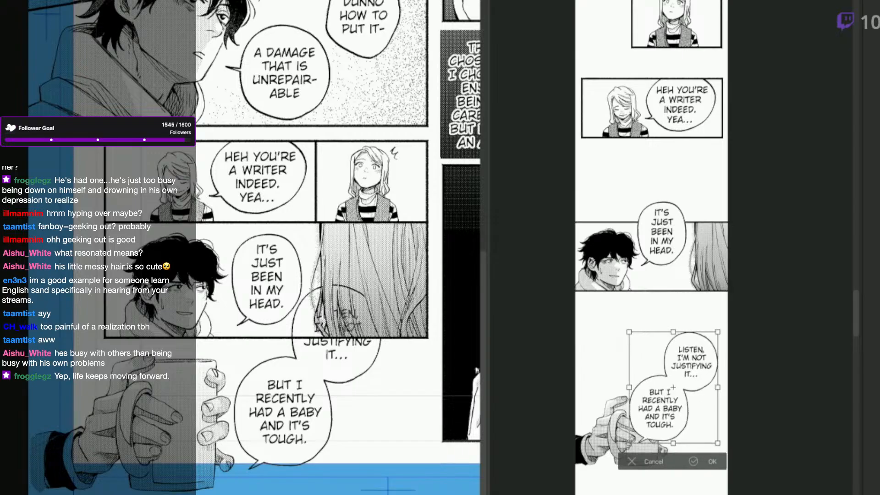
left_click(712, 461)
left_click_drag(610, 450, 613, 490)
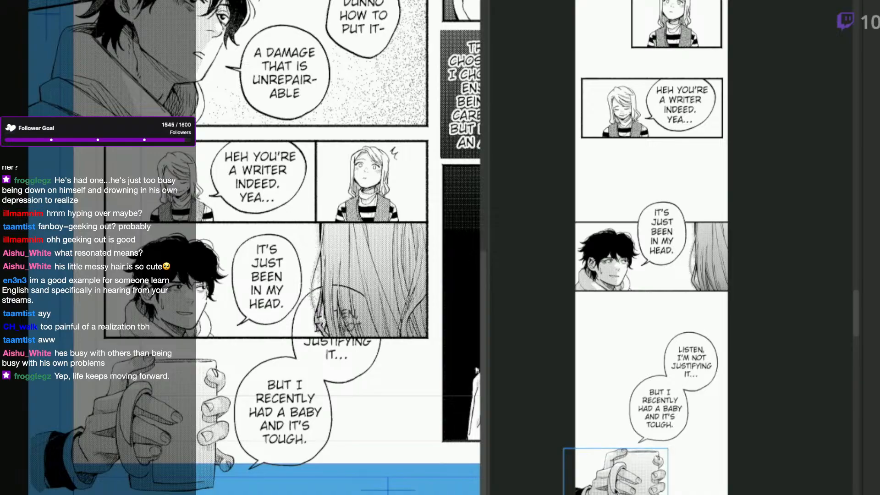
scroll(706, 316, "down", 2)
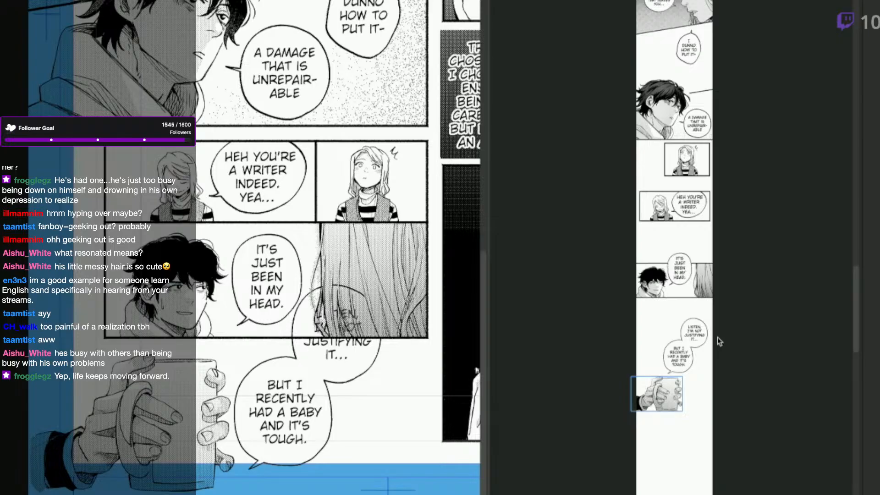
Move the "LISTEN, I'M NOT JUSTIFYING IT..." balloon on the manga page down and slightly right, beside "BUT I RECENTLY HAD A BABY".
scroll(721, 339, "up", 3)
left_click_drag(706, 328, 729, 330)
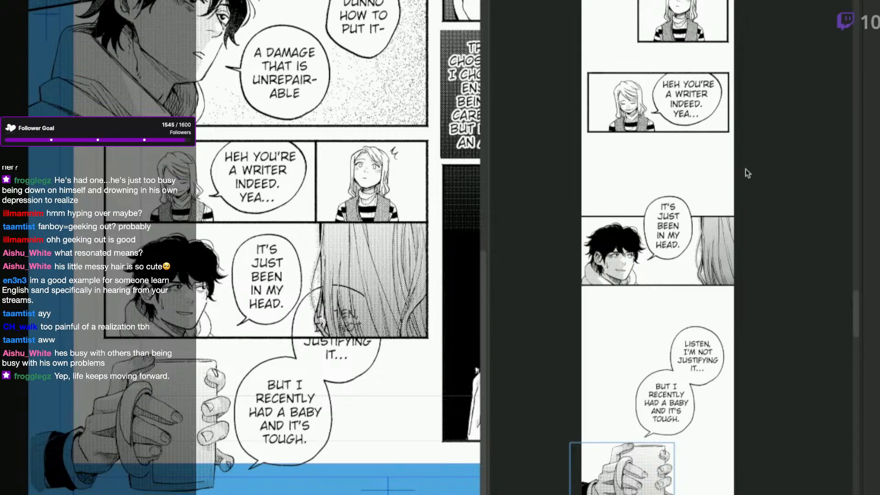
scroll(743, 172, "down", 4)
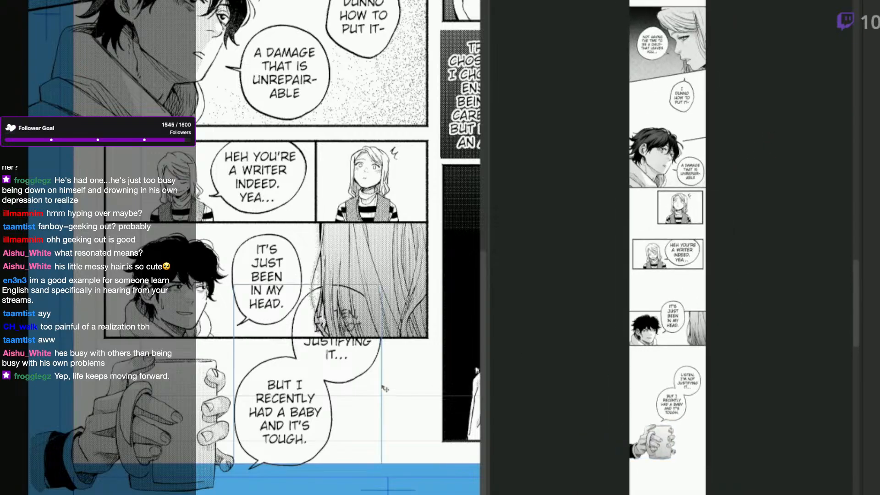
left_click(362, 379)
left_click_drag(354, 380, 378, 427)
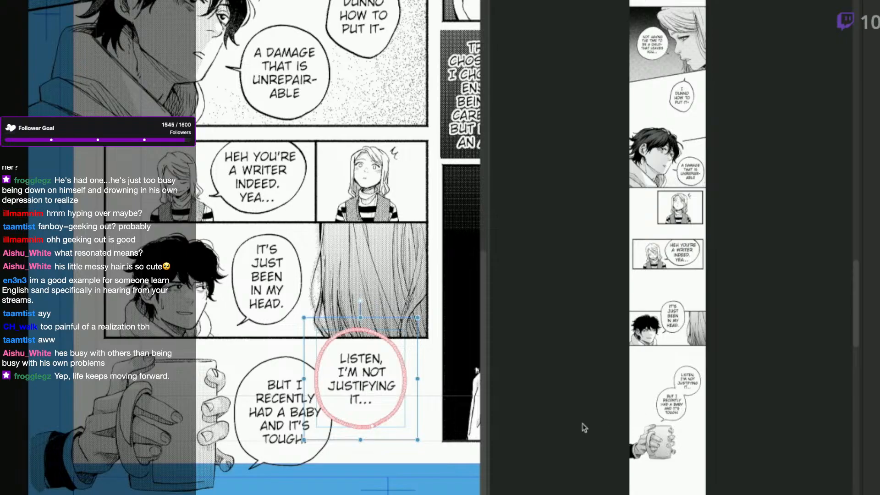
key("Escape")
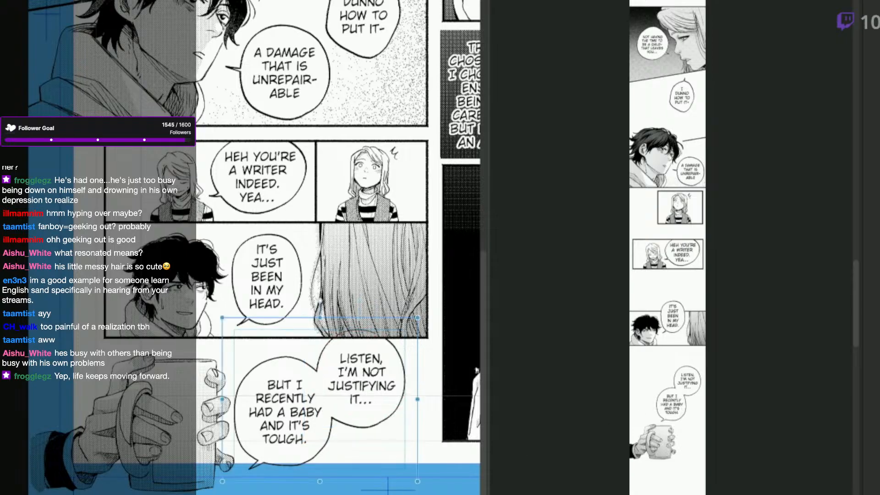
Review the webtoon strip from the hands-and-mug drawing up through its earlier panels and down to the "PEOPLE AT SCHOOL" balloons.
left_click(632, 345)
mouse_move(859, 346)
left_mouse_down()
mouse_move(860, 234)
mouse_move(848, 338)
left_mouse_up()
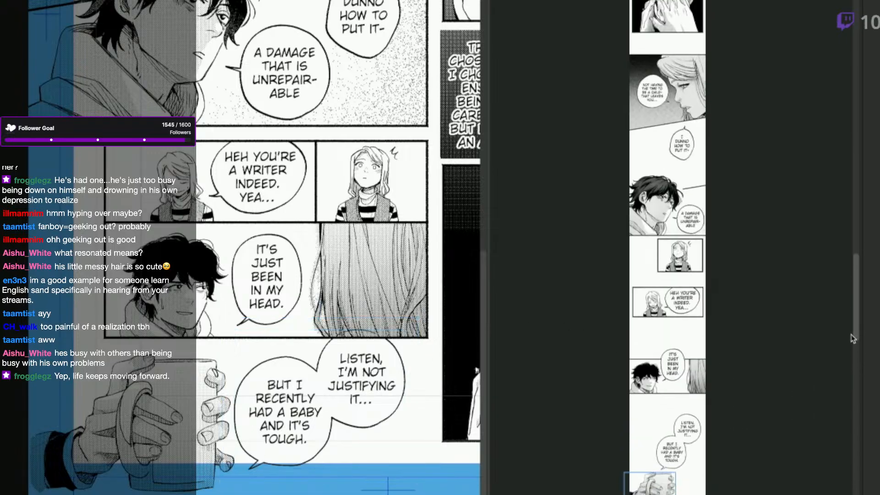
key("space")
left_click_drag(762, 120, 712, 424)
left_click_drag(732, 171, 726, 354)
left_click_drag(713, 233, 712, 380)
left_click_drag(724, 180, 705, 366)
left_click_drag(722, 228, 712, 395)
mouse_move(717, 242)
left_mouse_down()
mouse_move(723, 409)
mouse_move(719, 106)
left_mouse_up()
key("ctrl+plus")
key("ctrl+plus")
left_click_drag(708, 332, 722, 180)
key("ctrl+plus")
left_click_drag(703, 443, 734, 185)
left_click_drag(740, 395, 753, 119)
Enlarge the joined "PEOPLE AT SCHOOL" and "NO ONE IN THE FAMILY" balloons slightly in the webtoon, extending them down and to the left.
left_click(705, 100)
key("q")
left_click(669, 84)
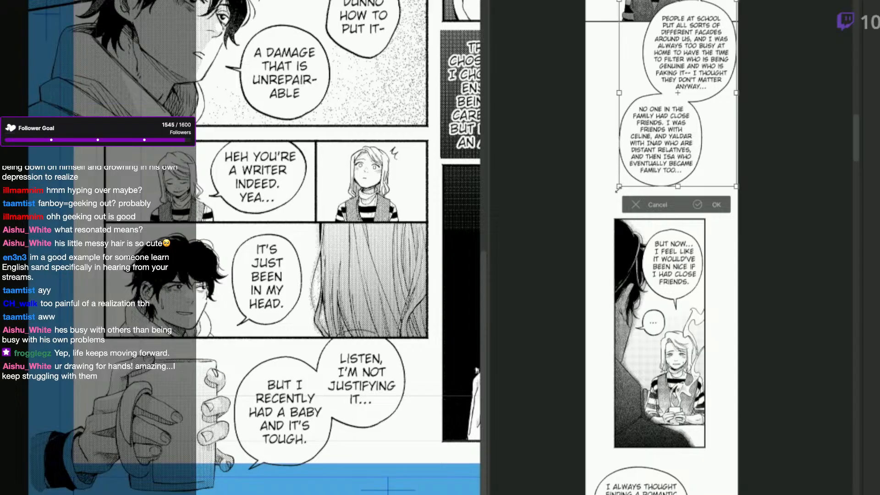
left_click_drag(619, 187, 605, 206)
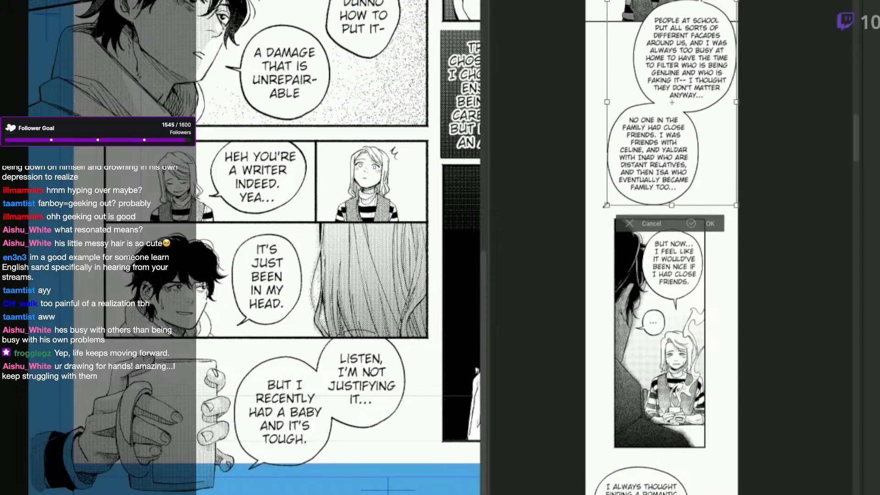
left_click(691, 224)
left_click_drag(784, 181, 789, 258)
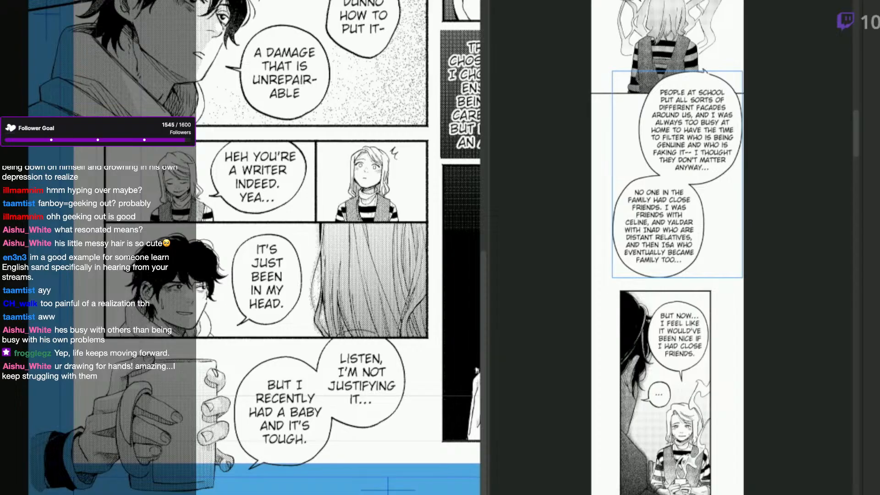
left_click(71, 0)
left_click(71, 1)
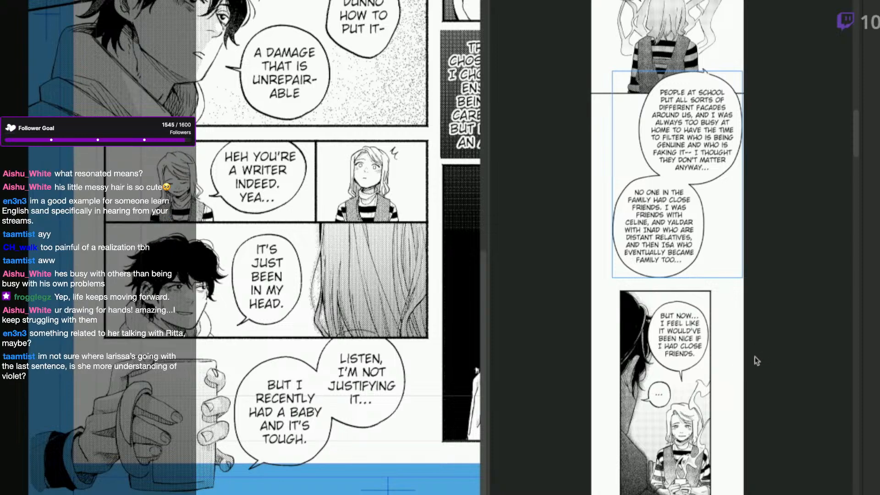
Nudge the "LISTEN, I'M NOT JUSTIFYING IT..." balloon on the manga page slightly down and to the right.
left_click(336, 474)
left_click_drag(315, 463, 380, 460)
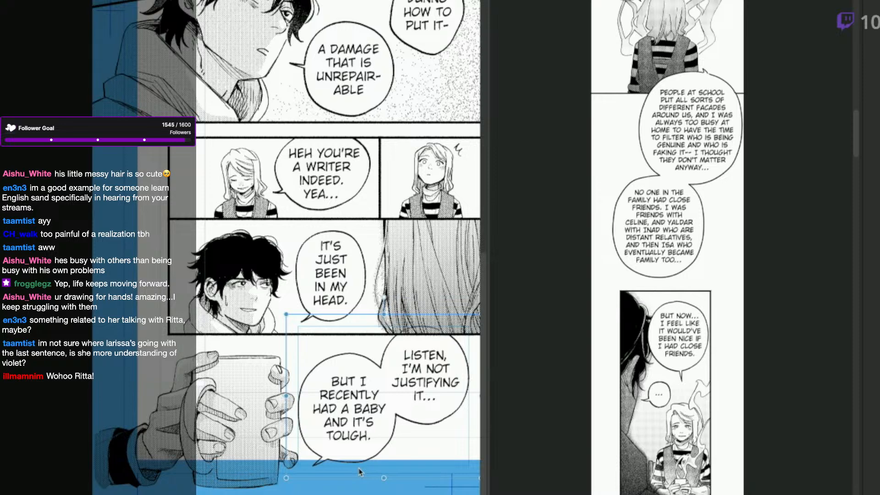
mouse_move(430, 414)
left_mouse_down()
mouse_move(440, 426)
mouse_move(437, 414)
left_mouse_up()
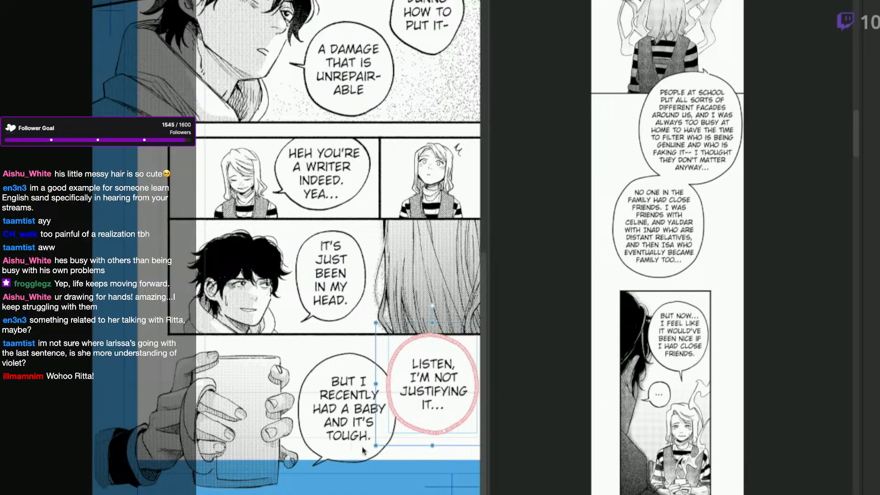
left_click_drag(430, 445, 366, 458)
scroll(430, 446, "down", 4)
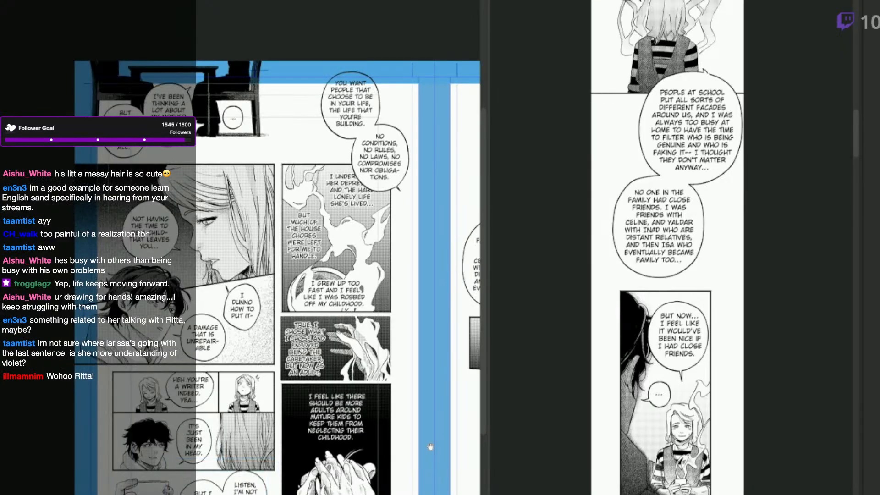
left_click_drag(430, 446, 397, 431)
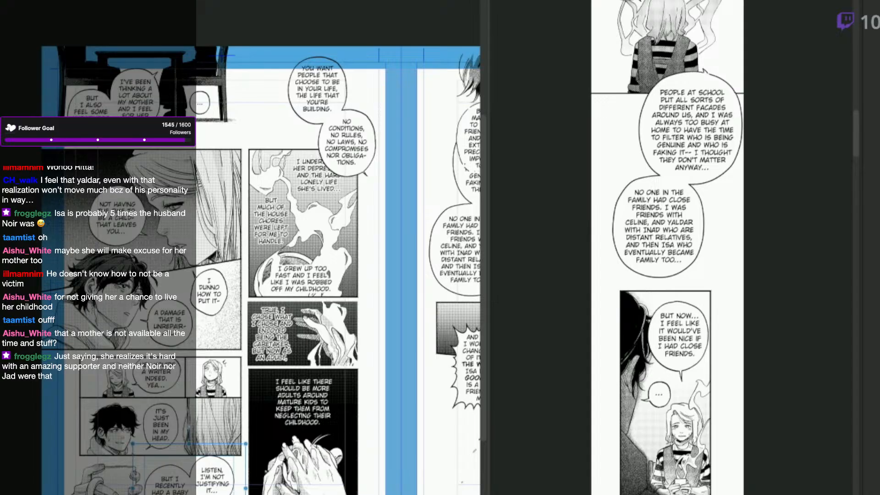
Examine the panels and balloons on both pages of the manga spread.
scroll(293, 270, "right", 9)
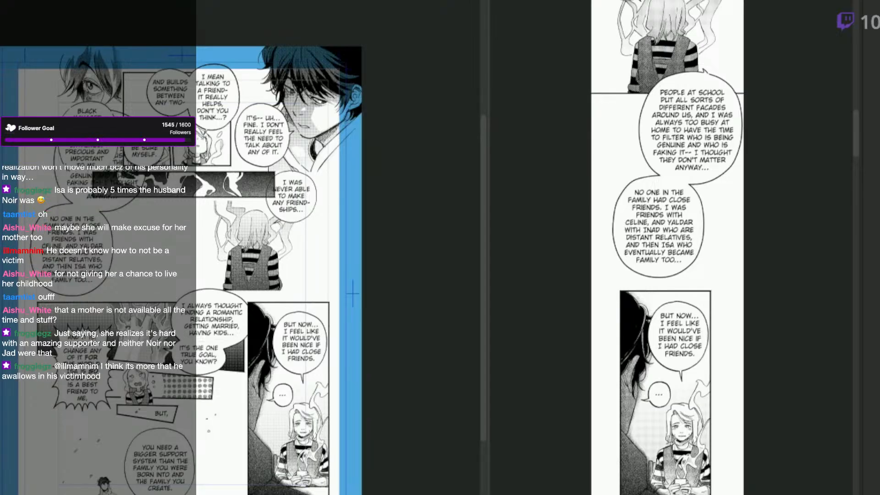
scroll(238, 270, "left", 3)
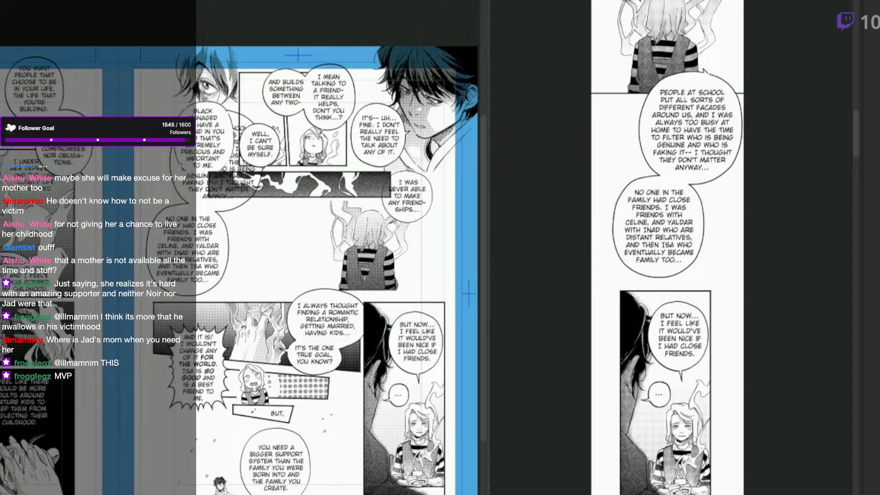
scroll(419, 453, "left", 1)
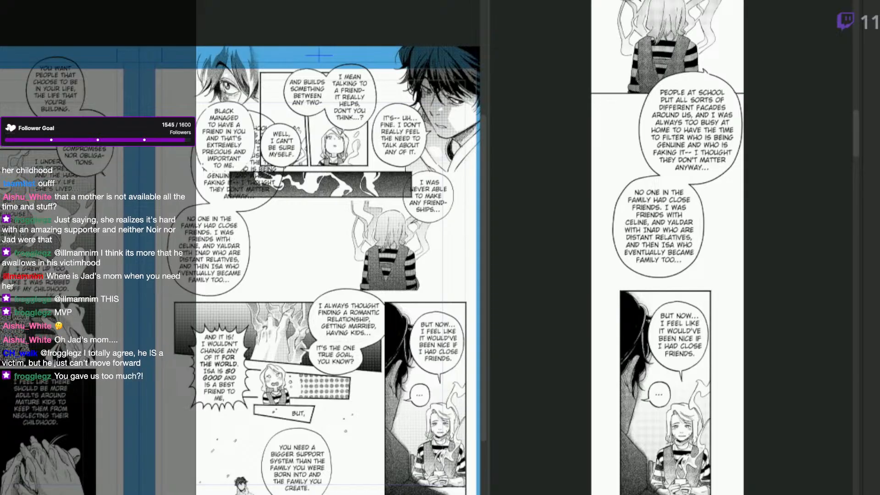
key("k")
left_click_drag(330, 270, 319, 278)
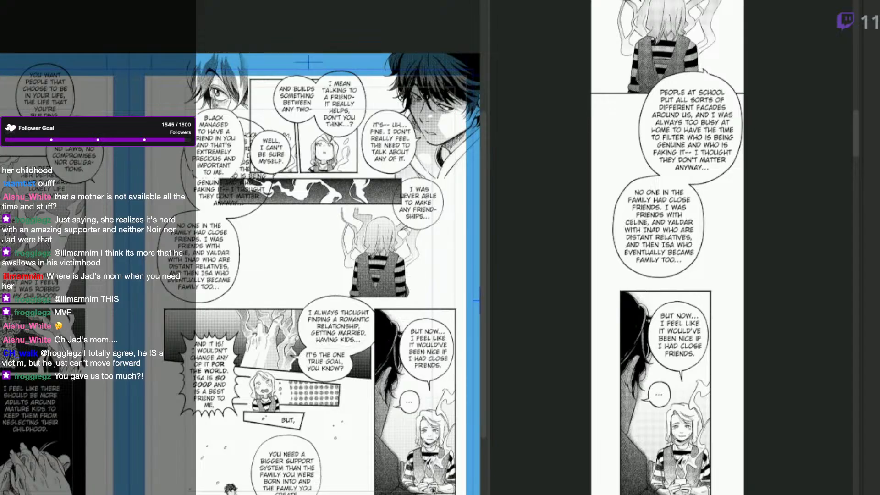
scroll(337, 273, "left", 1)
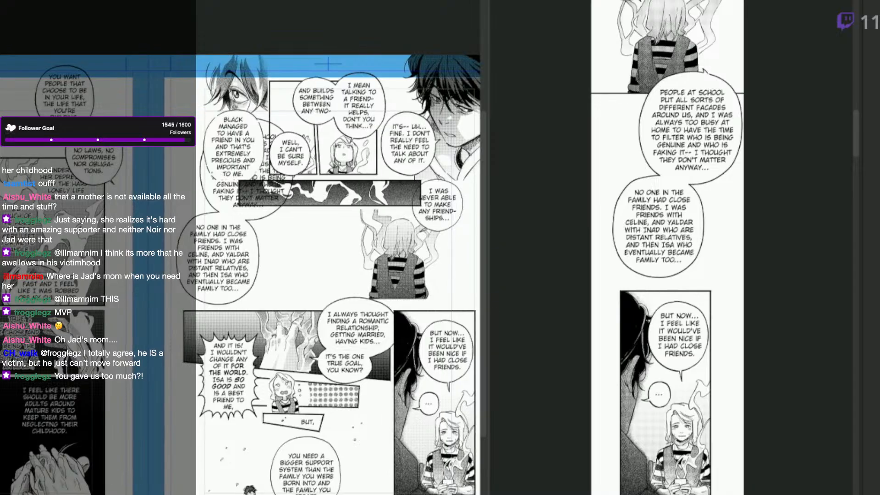
scroll(475, 461, "right", 1)
Select the webtoon's placed artwork together and check the strip from the sky panel down to the hands-and-mug drawing.
left_click_drag(858, 142, 857, 0)
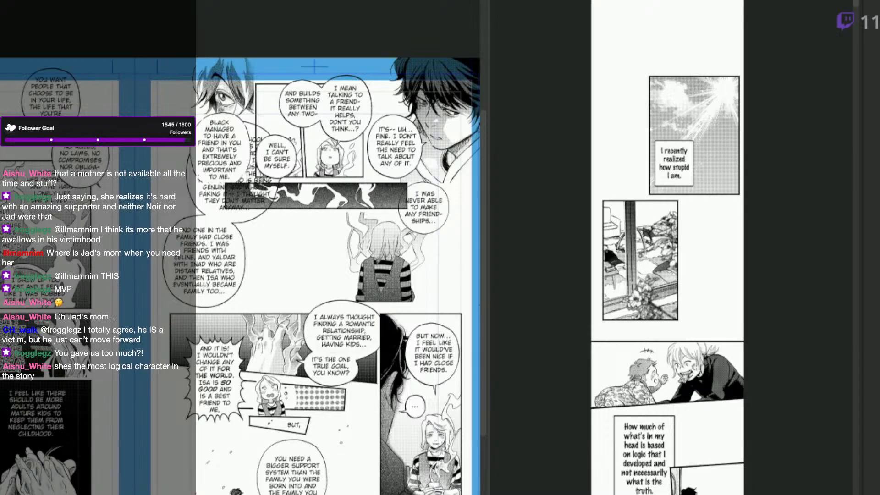
key("ctrl+t")
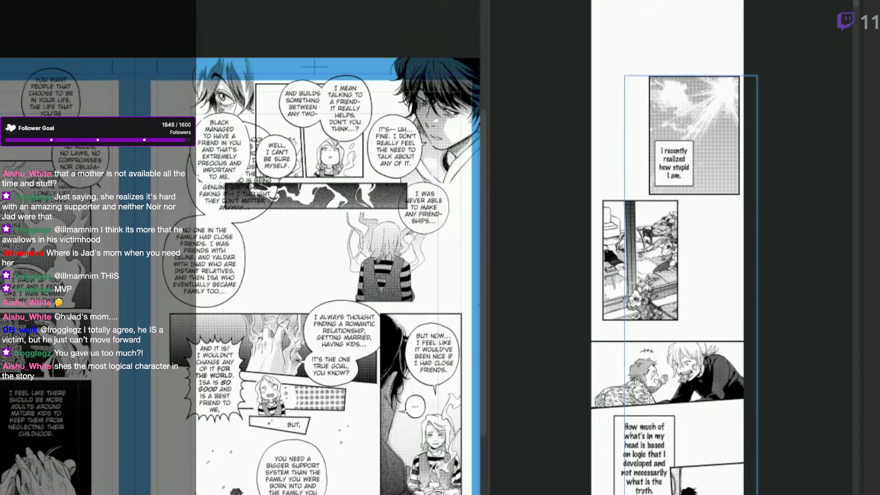
left_click(864, 58)
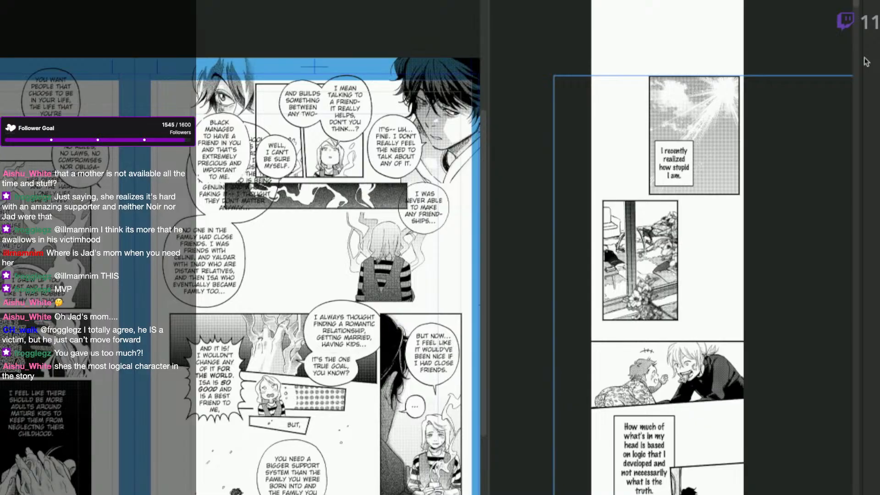
key("Return")
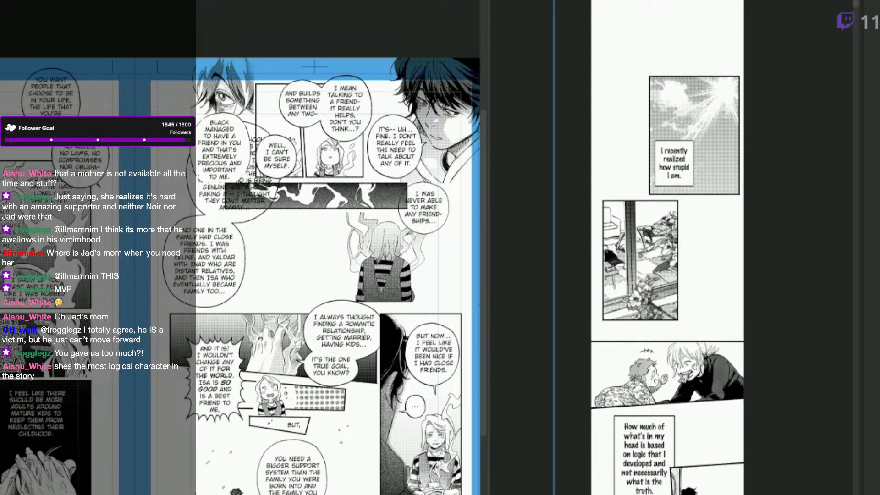
left_click_drag(856, 2, 858, 347)
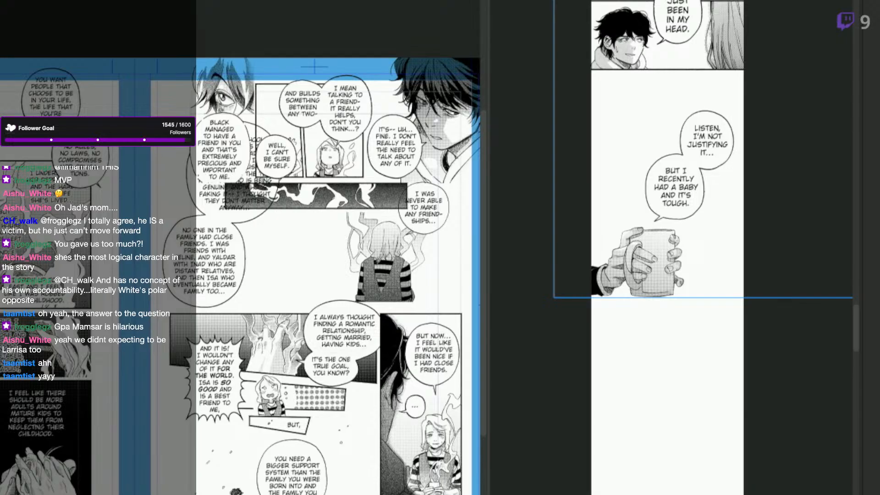
scroll(294, 275, "left", 5)
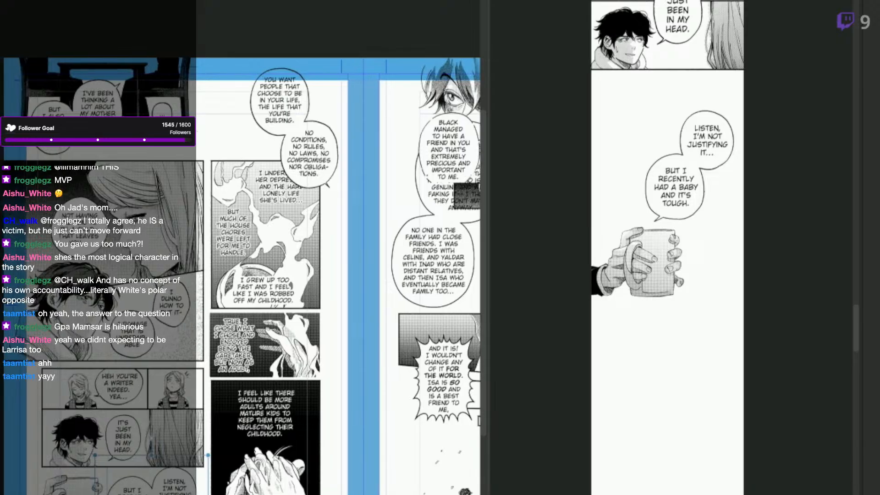
scroll(293, 275, "right", 7)
scroll(241, 275, "left", 7)
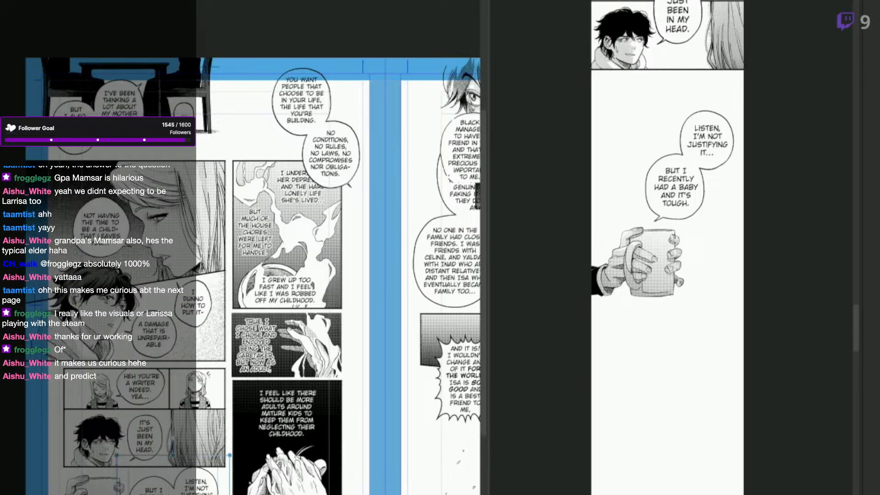
left_click(467, 417)
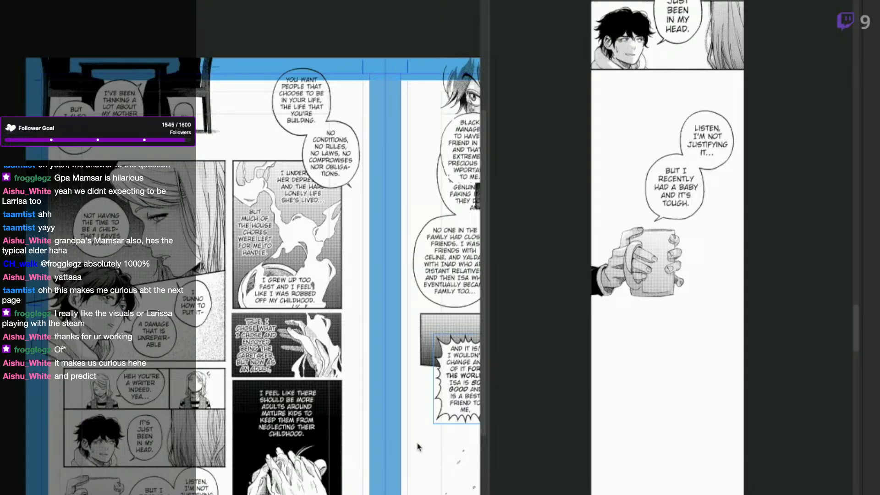
left_click_drag(369, 461, 434, 465)
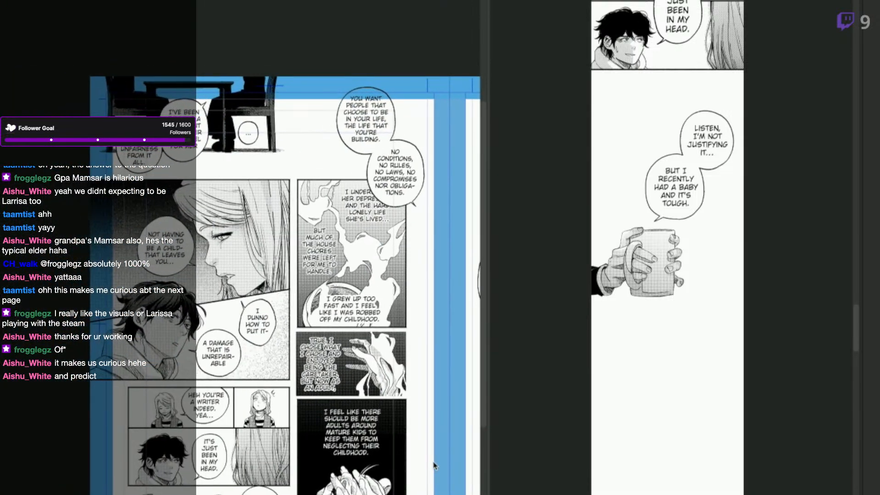